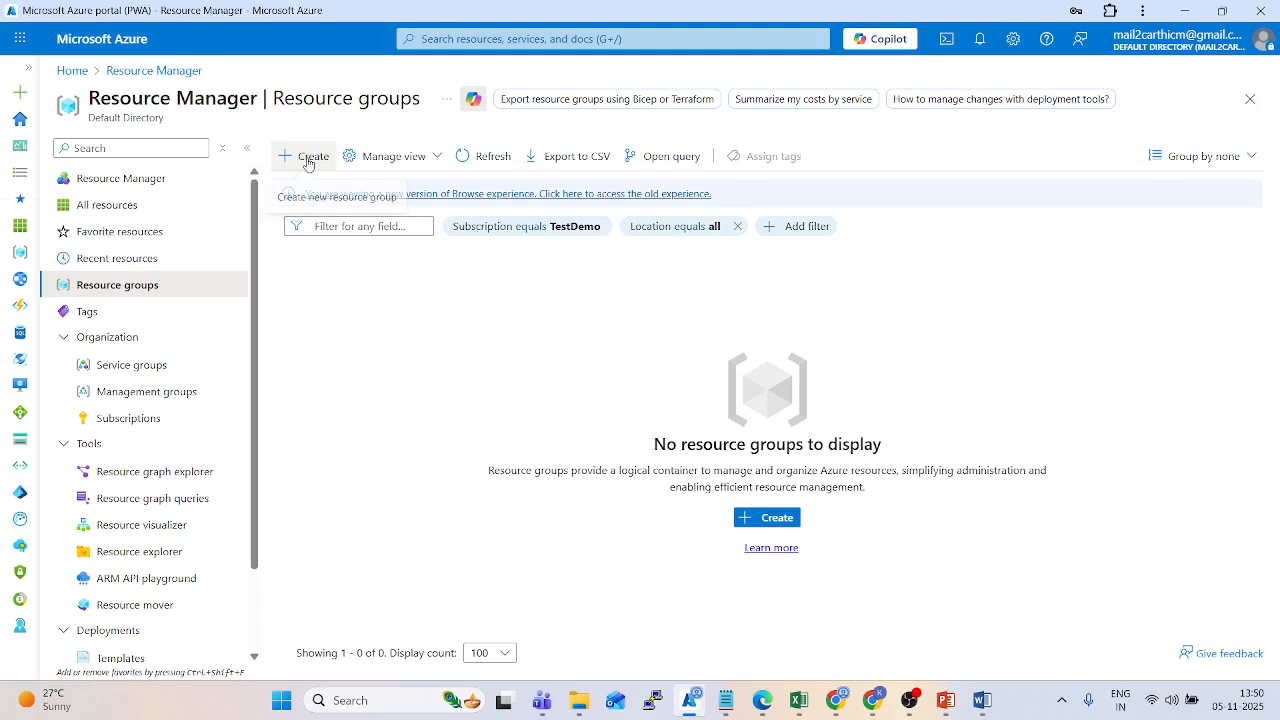
Create a resource group named Onprems in the TestDemo subscription with region (US) West US 2, and open it.
left_click(146, 288)
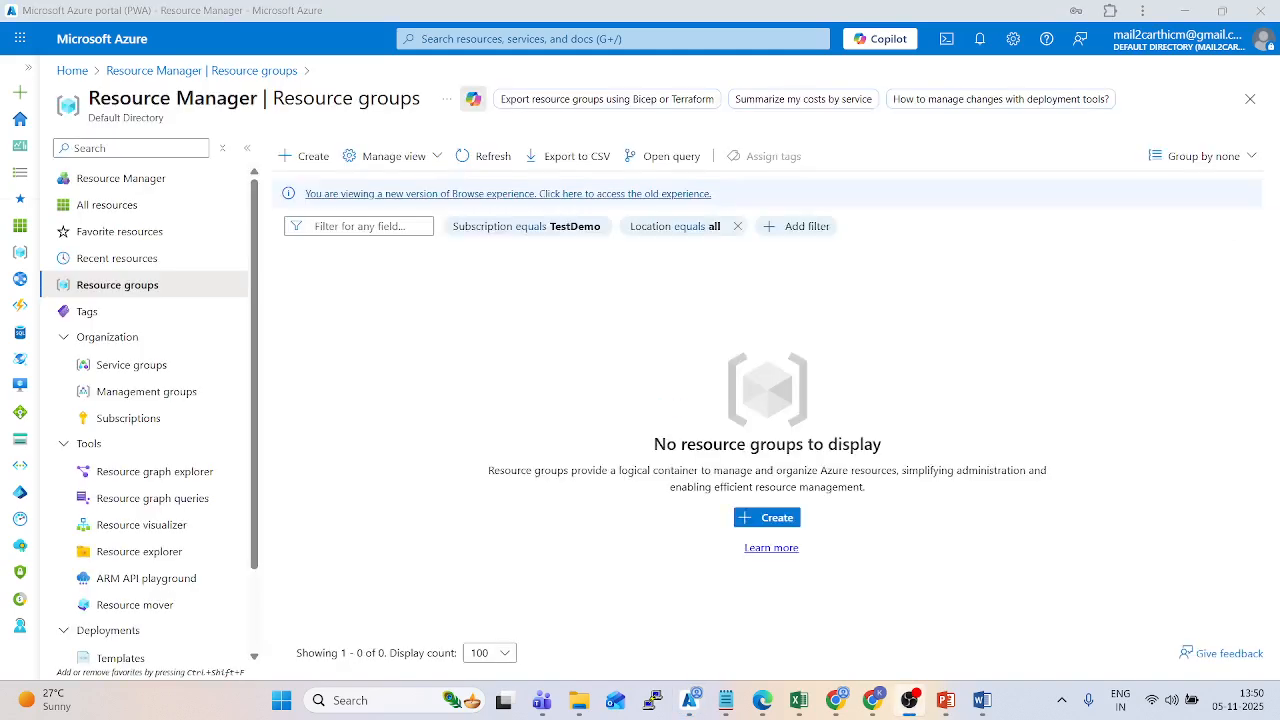
left_click(304, 156)
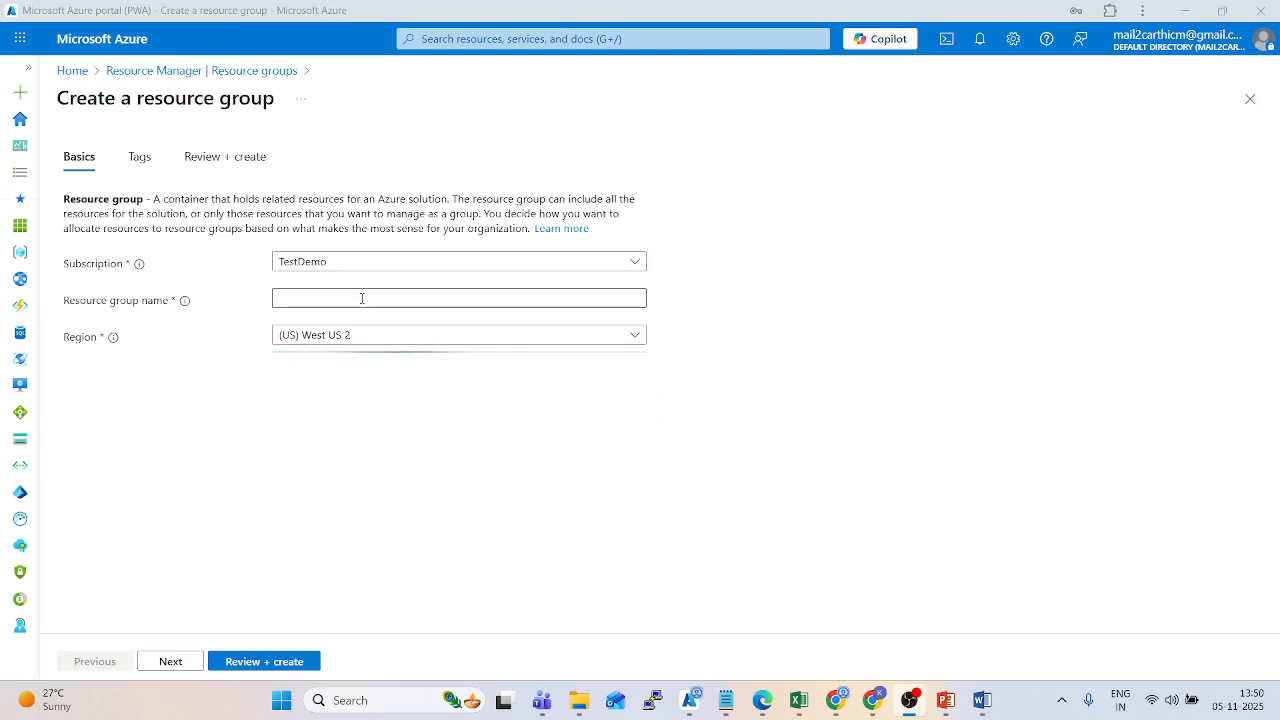
left_click(362, 298)
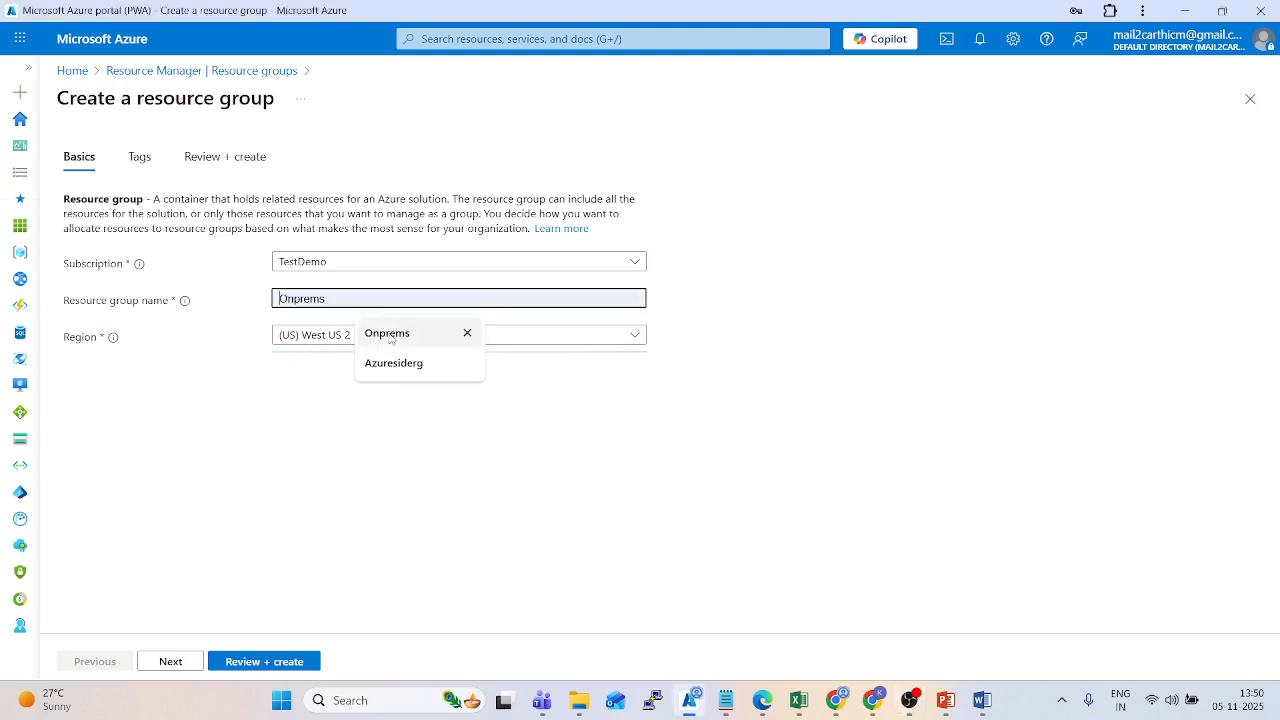
left_click(380, 335)
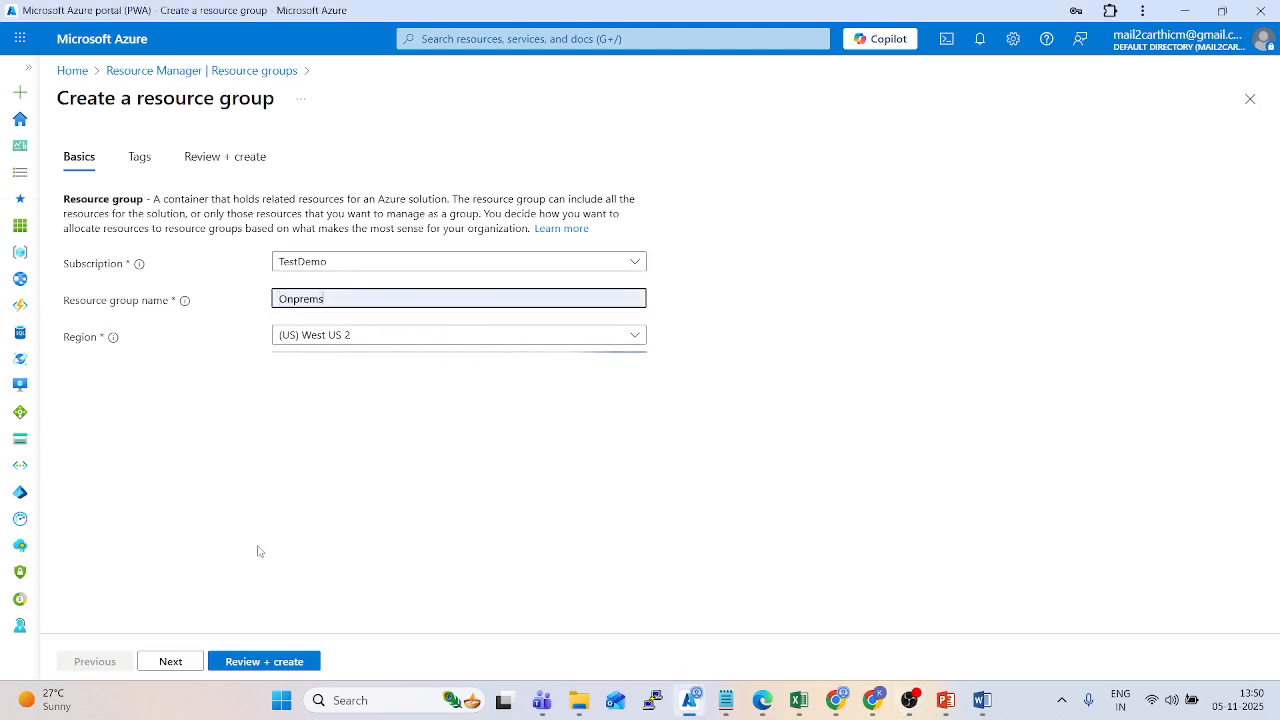
left_click(306, 342)
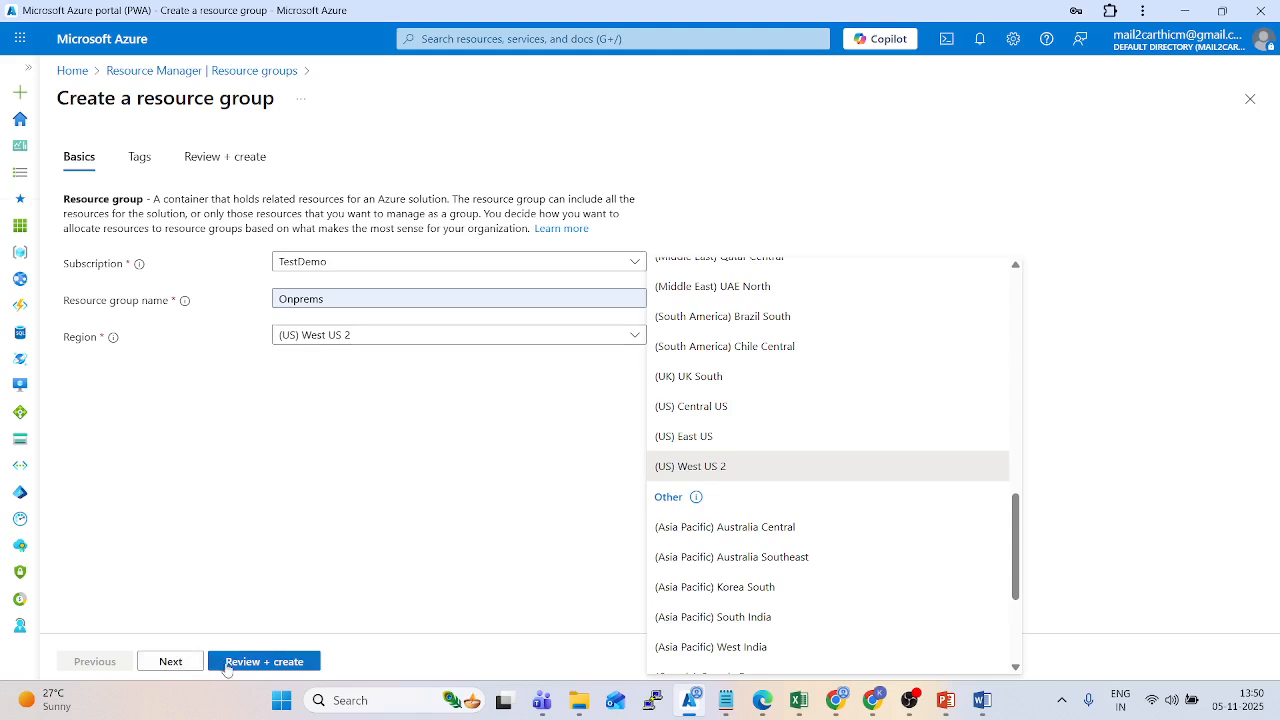
left_click(227, 664)
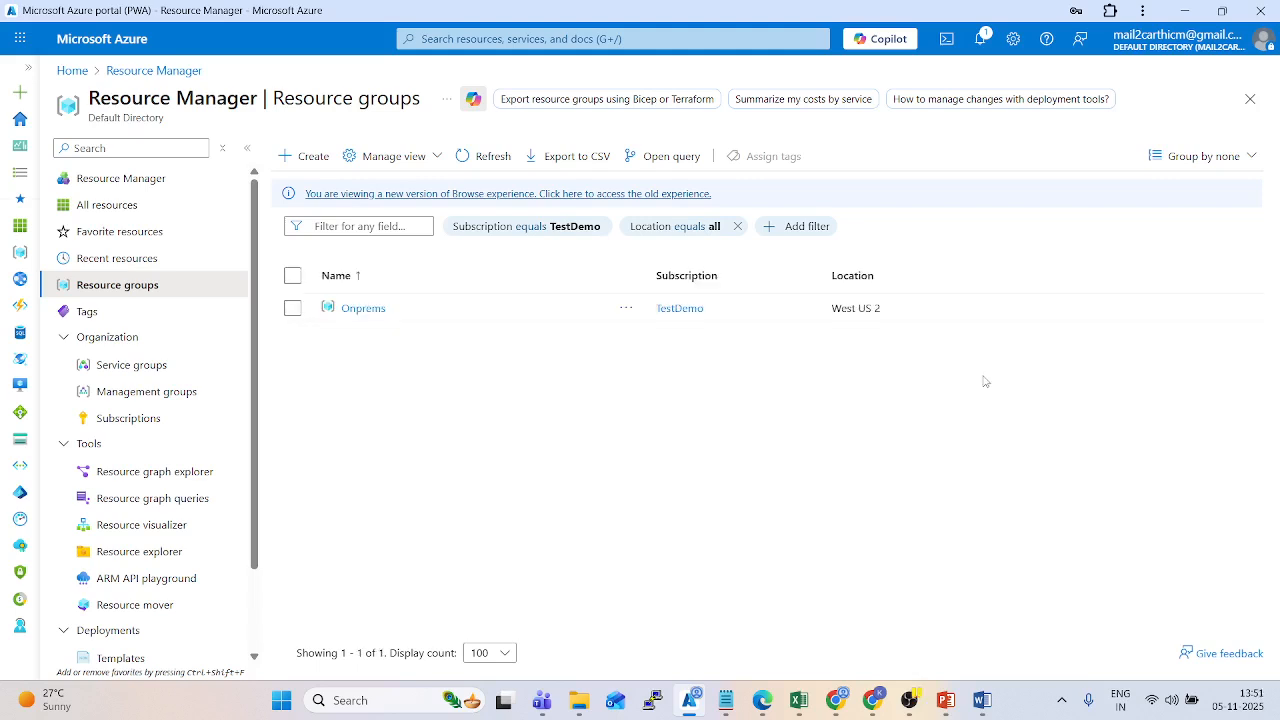
left_click(355, 308)
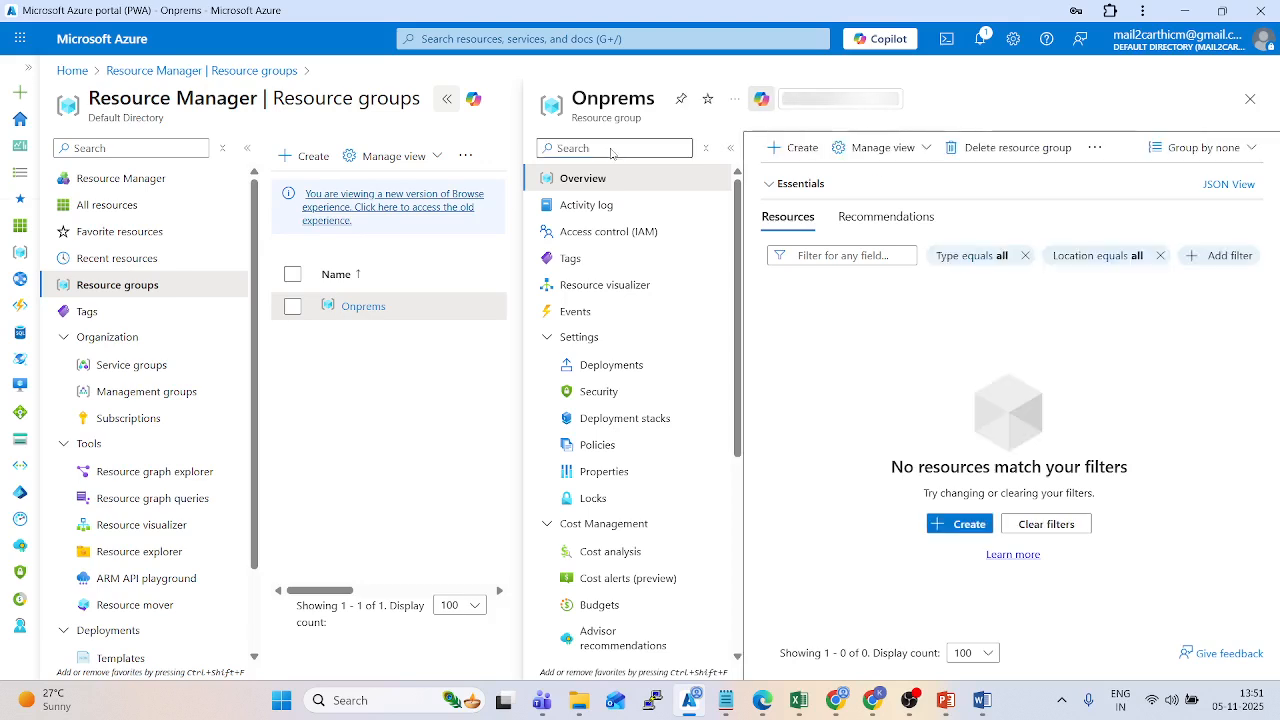
left_click(604, 147)
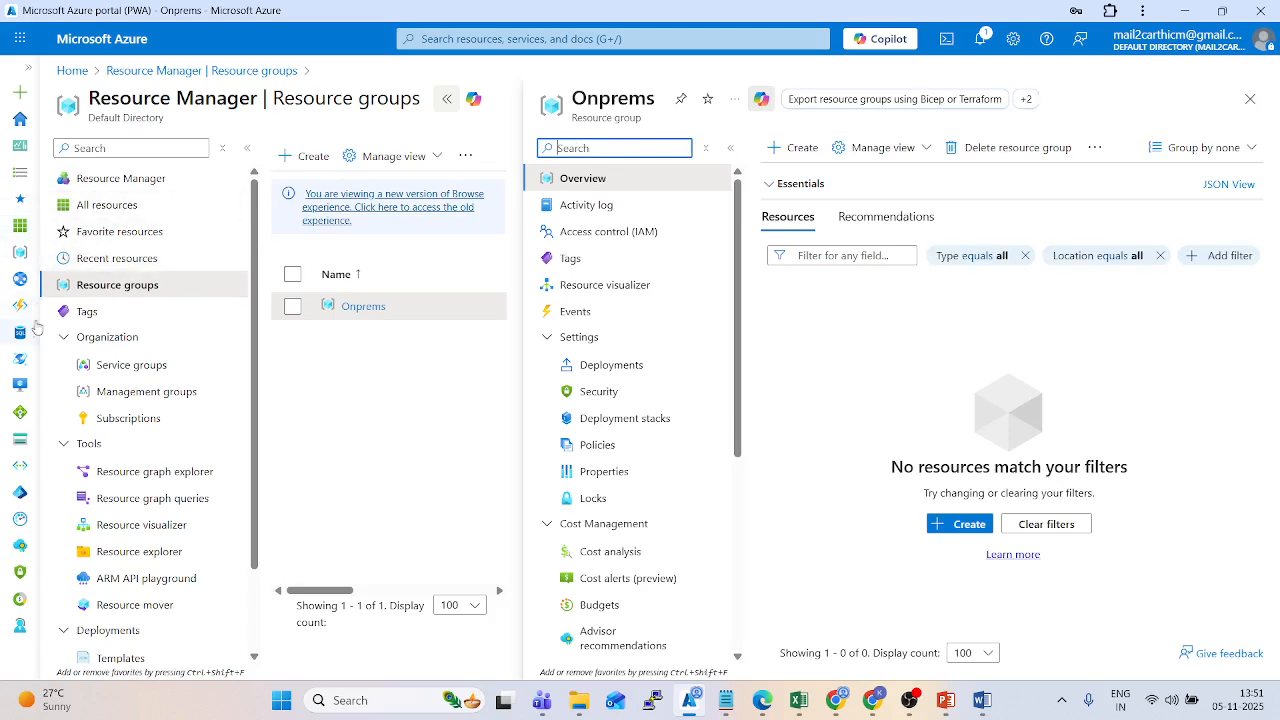
Start creating a new virtual machine and assign it to the Onprems resource group.
left_click(24, 386)
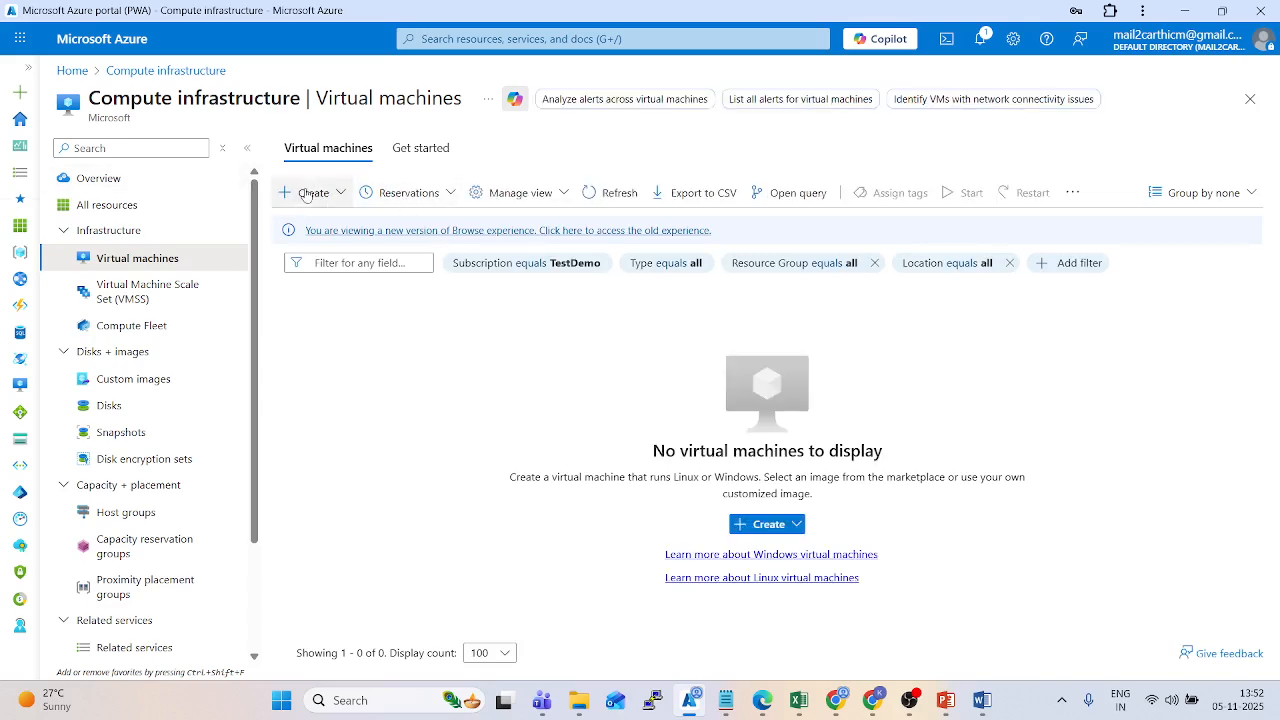
left_click(311, 196)
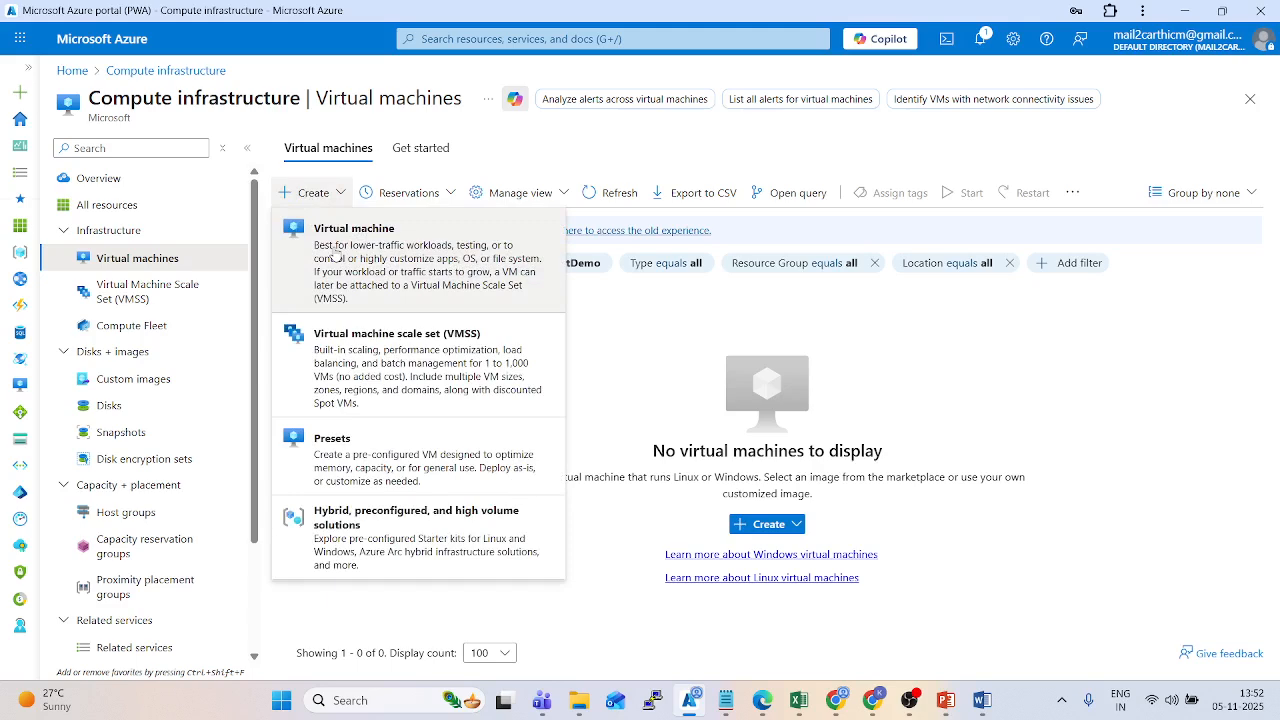
left_click(345, 259)
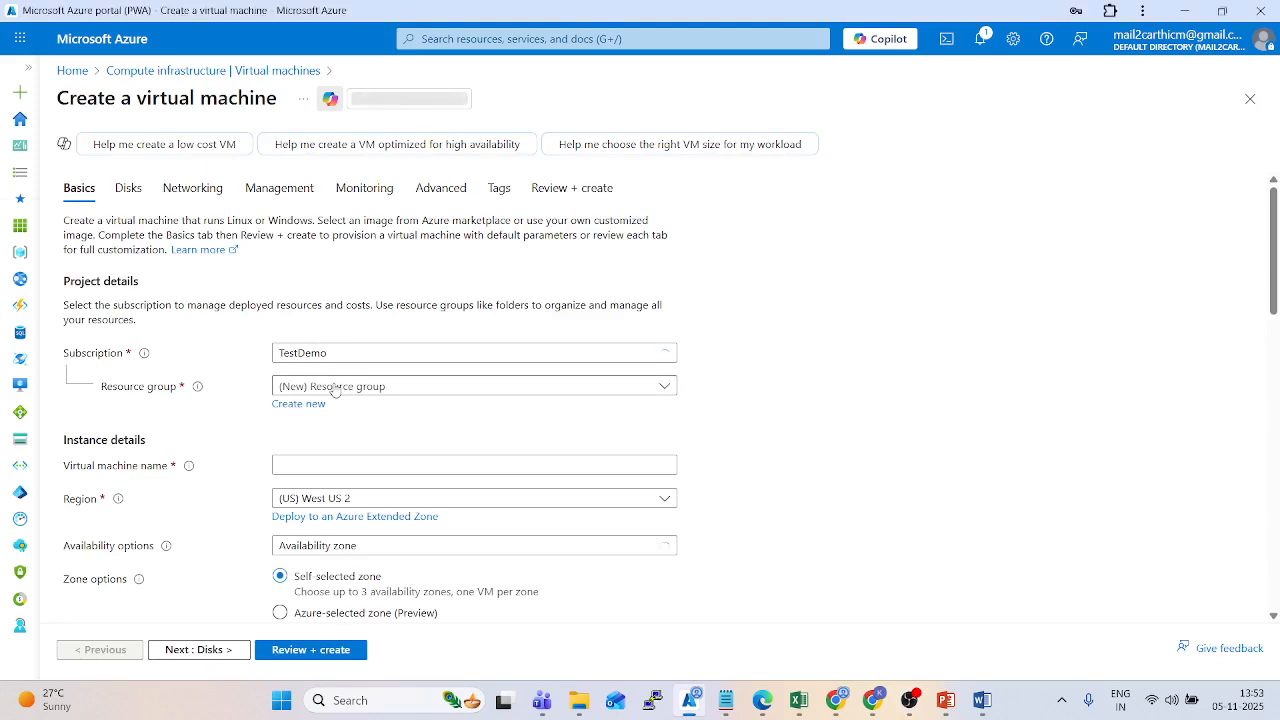
left_click(336, 390)
left_click(336, 390)
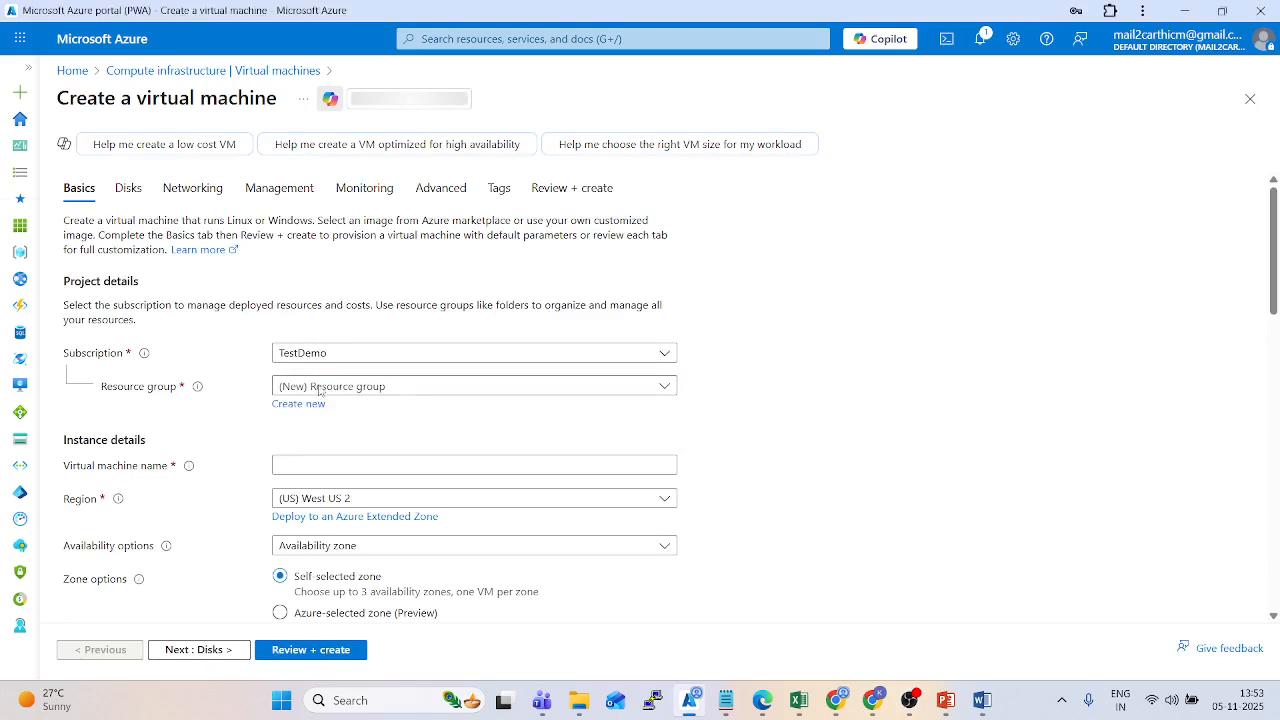
left_click(322, 390)
left_click(312, 448)
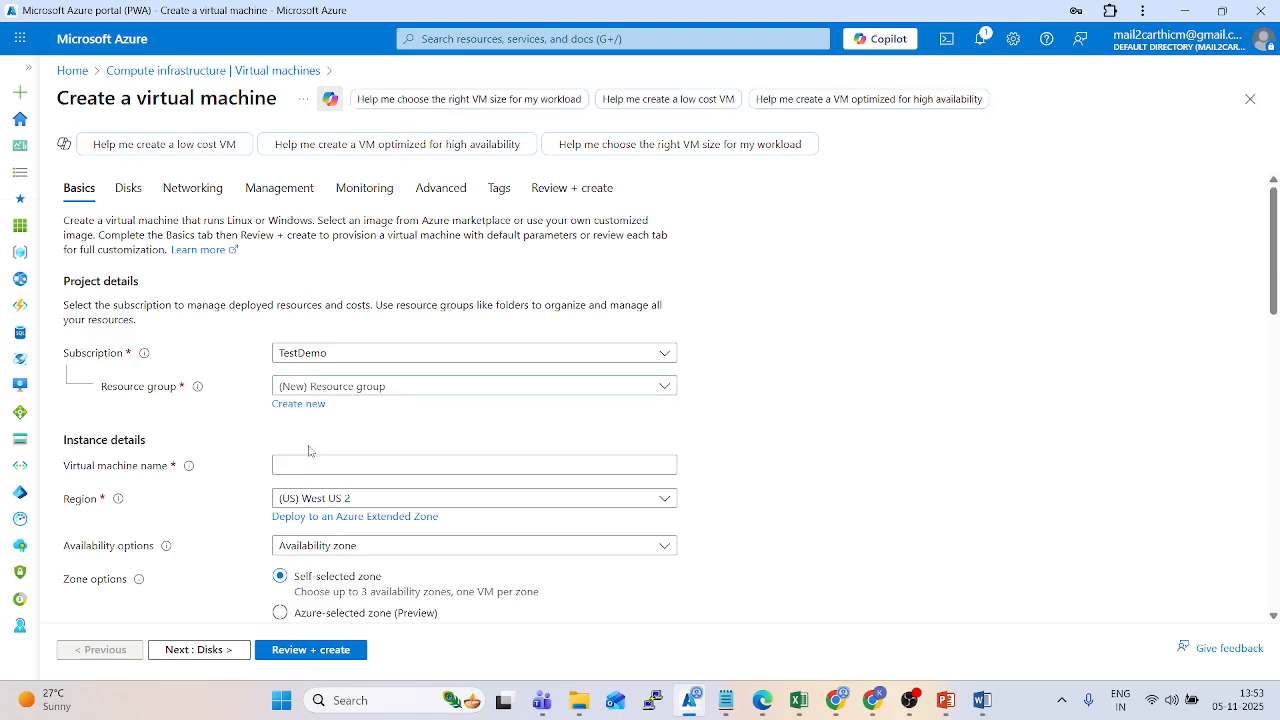
Name the virtual machine windowshost.
left_click(325, 467)
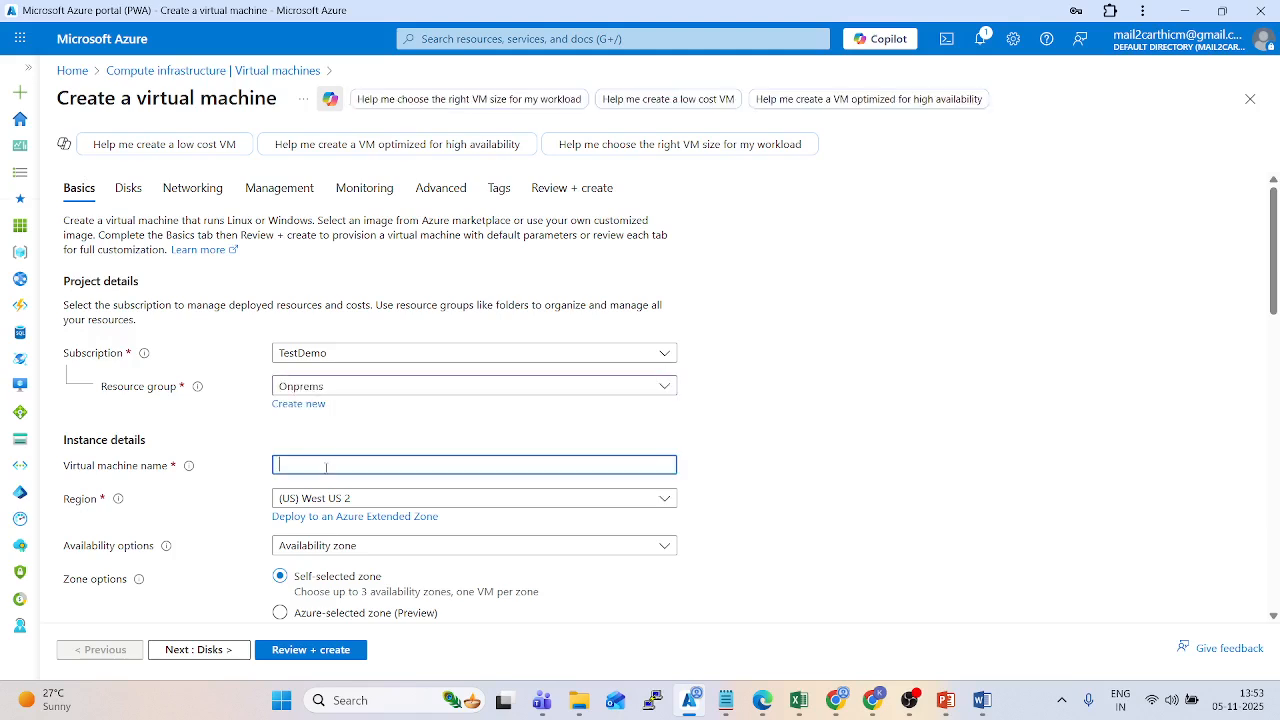
type("WINDOW")
key("Caps_Lock")
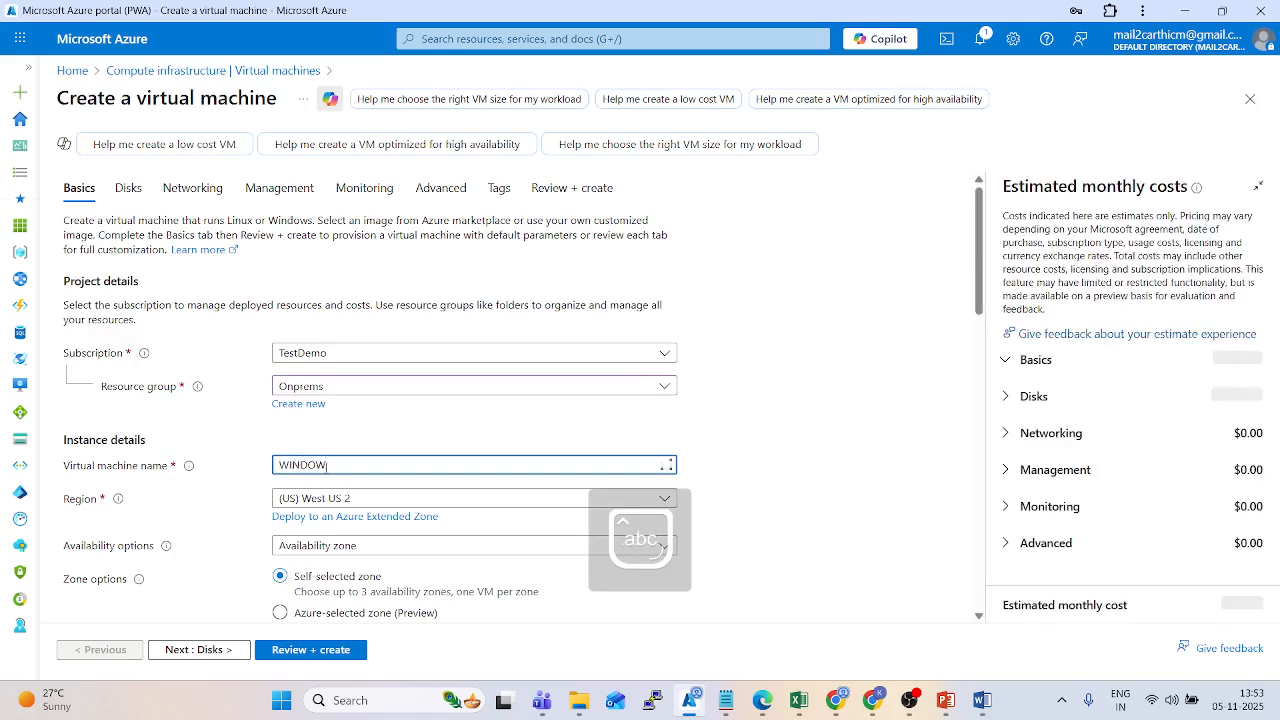
key("BackSpace")
key("BackSpace")
key("BackSpace")
key("BackSpace")
key("BackSpace")
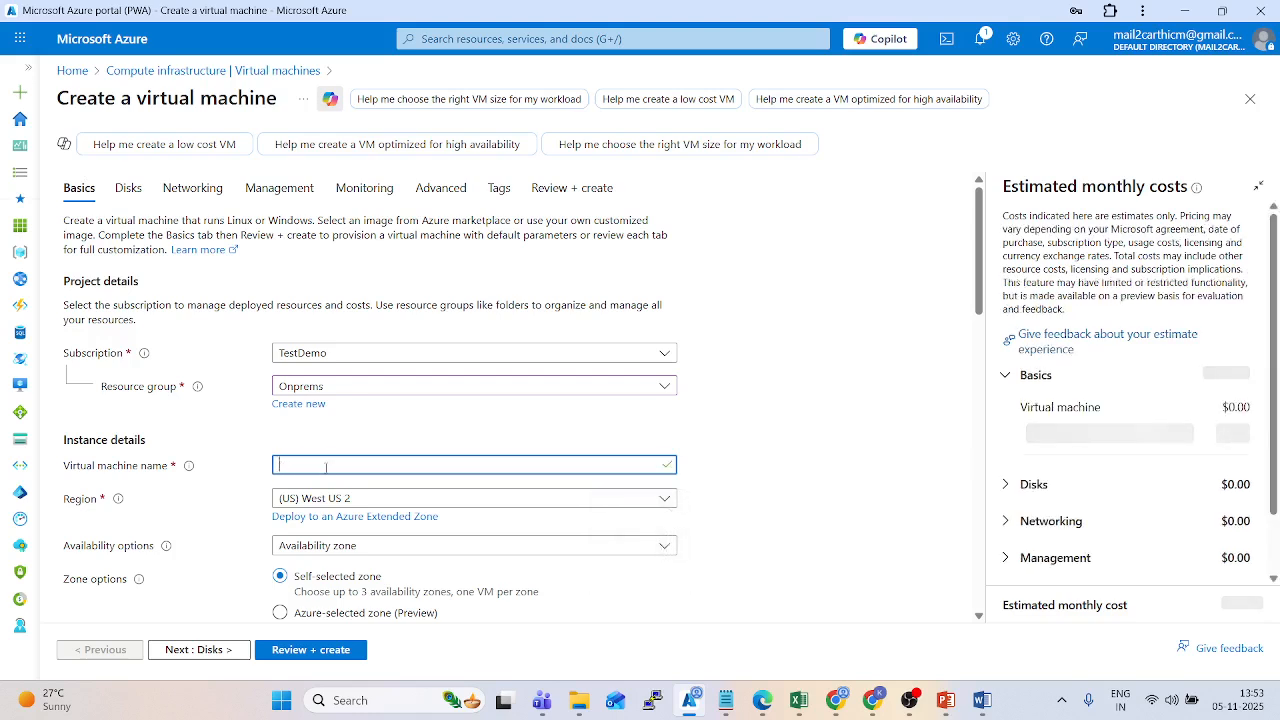
type("win")
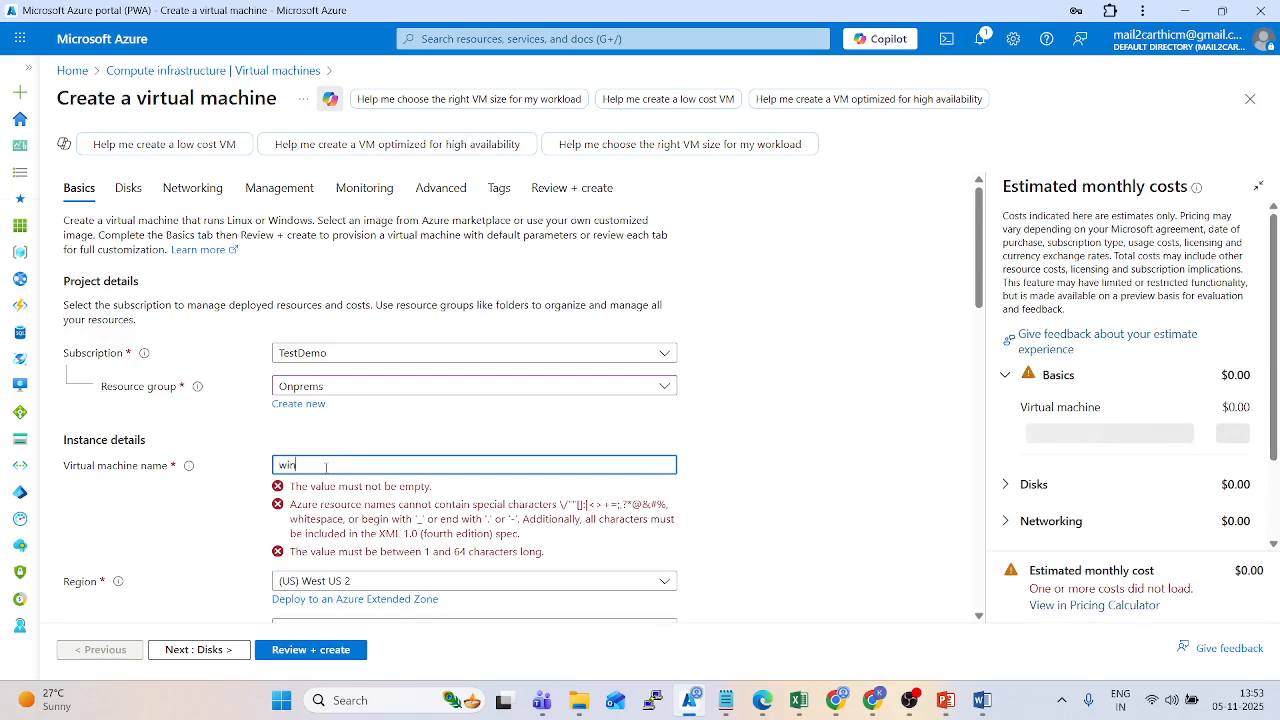
type("dowshost")
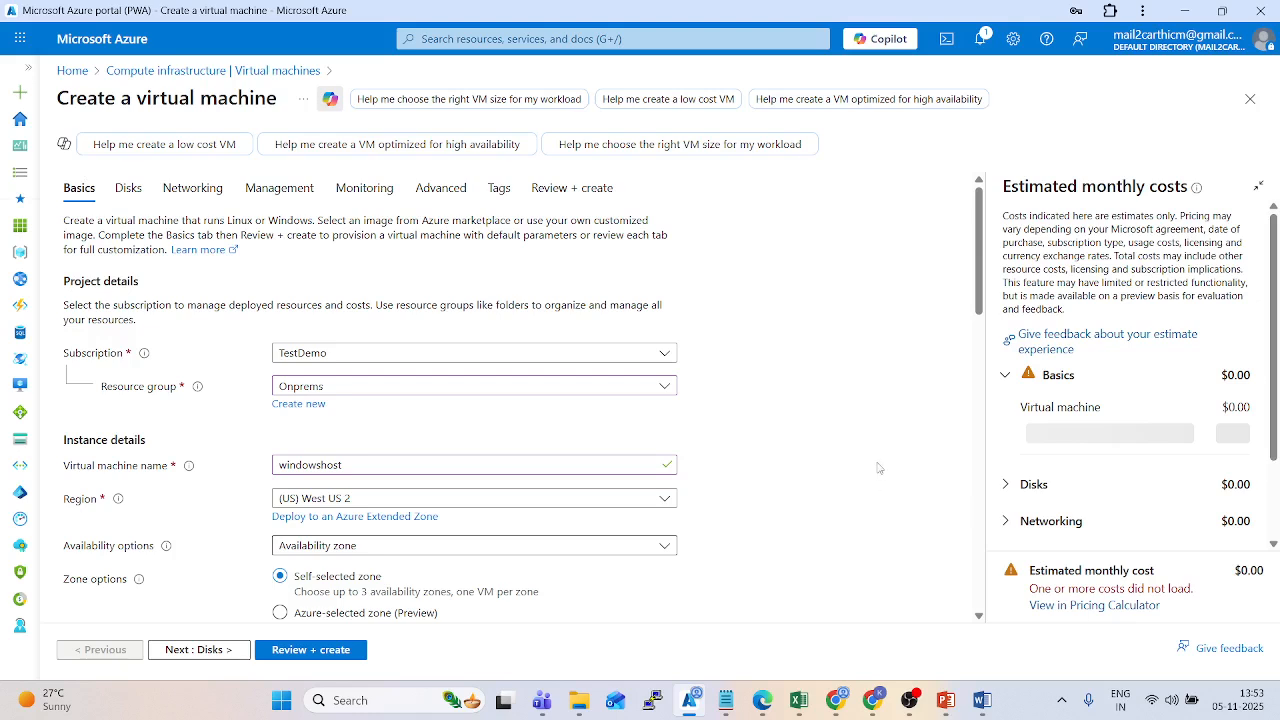
Set the availability options to No infrastructure redundancy required and the security type to Standard.
left_click(525, 546)
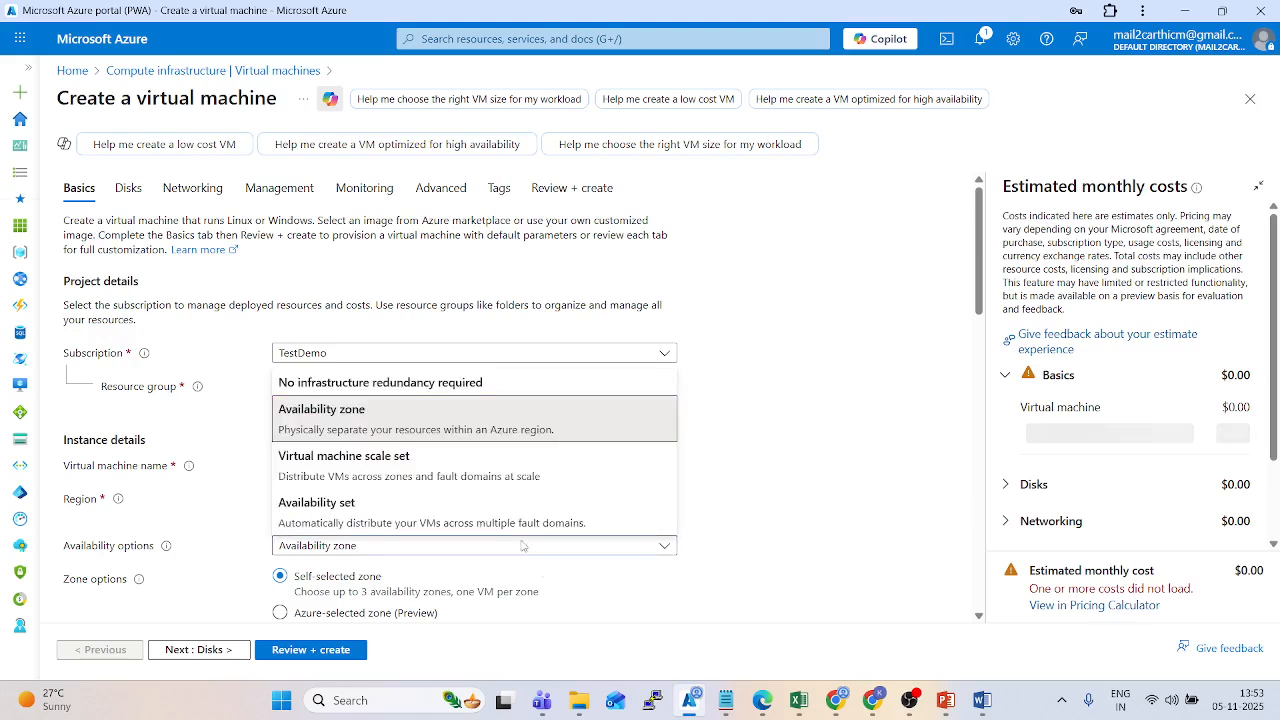
left_click(407, 385)
left_click(360, 550)
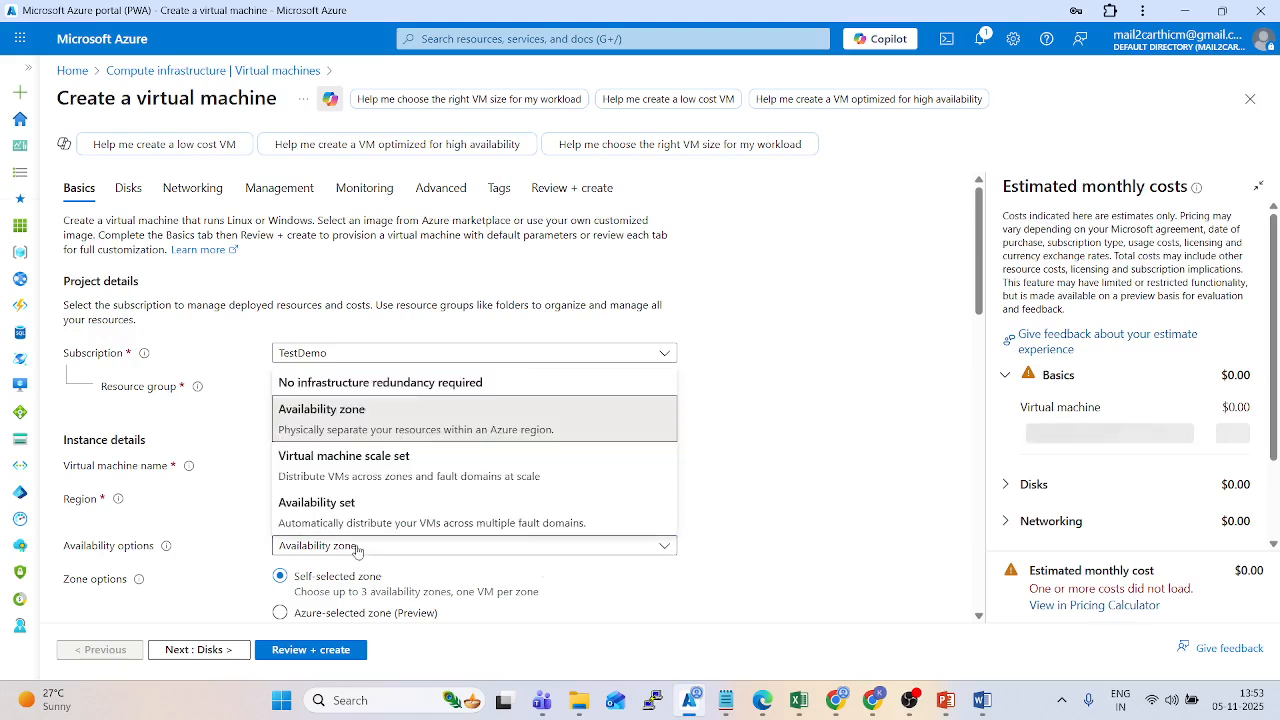
left_click(406, 392)
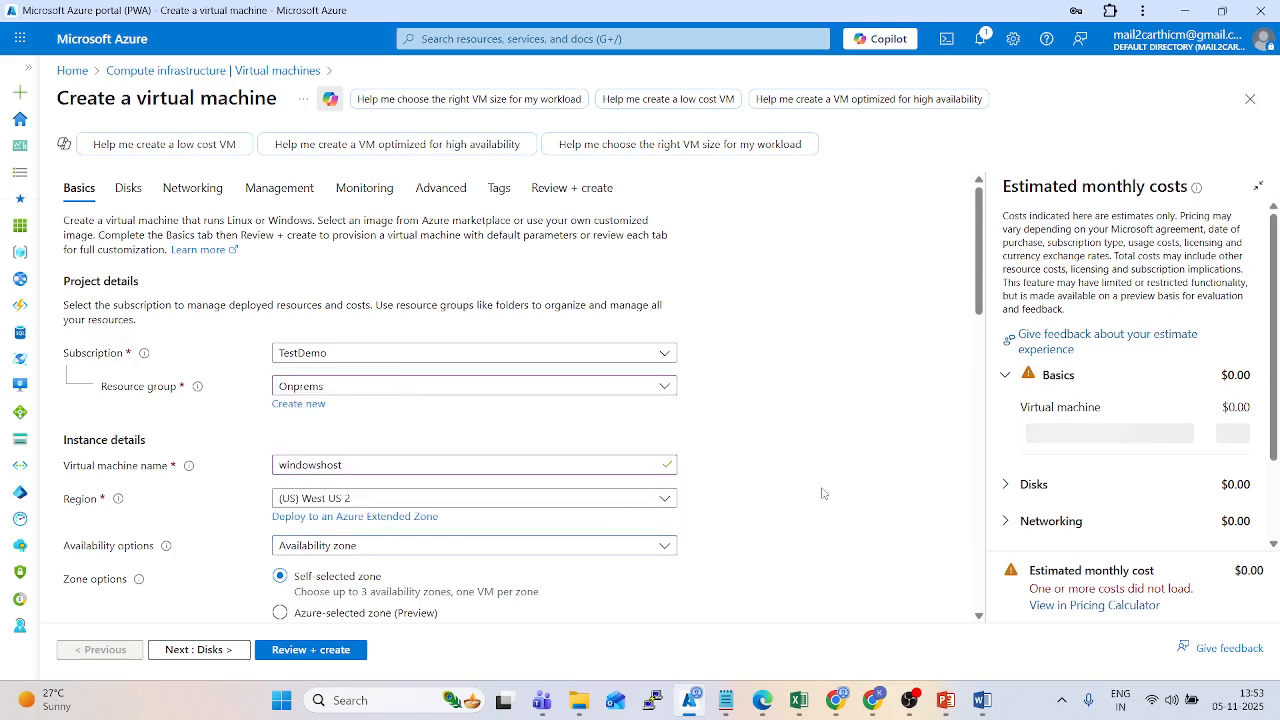
scroll(514, 551, "down", 3)
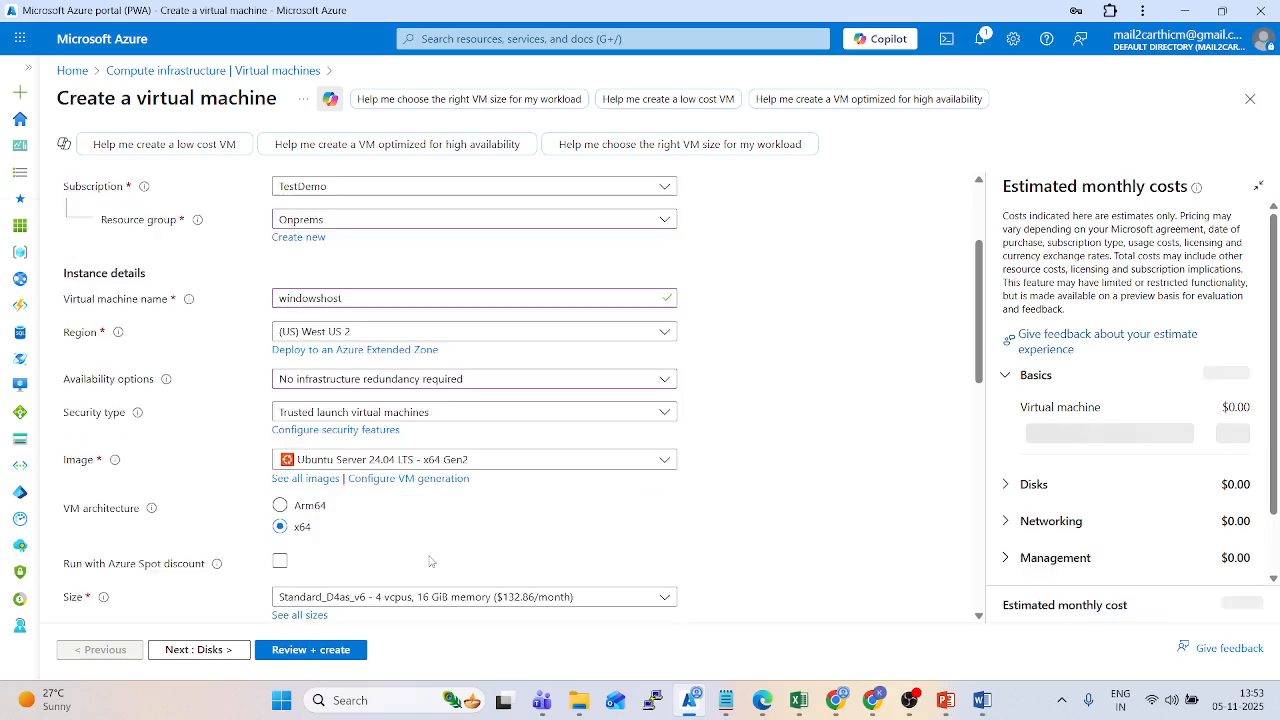
left_click(430, 412)
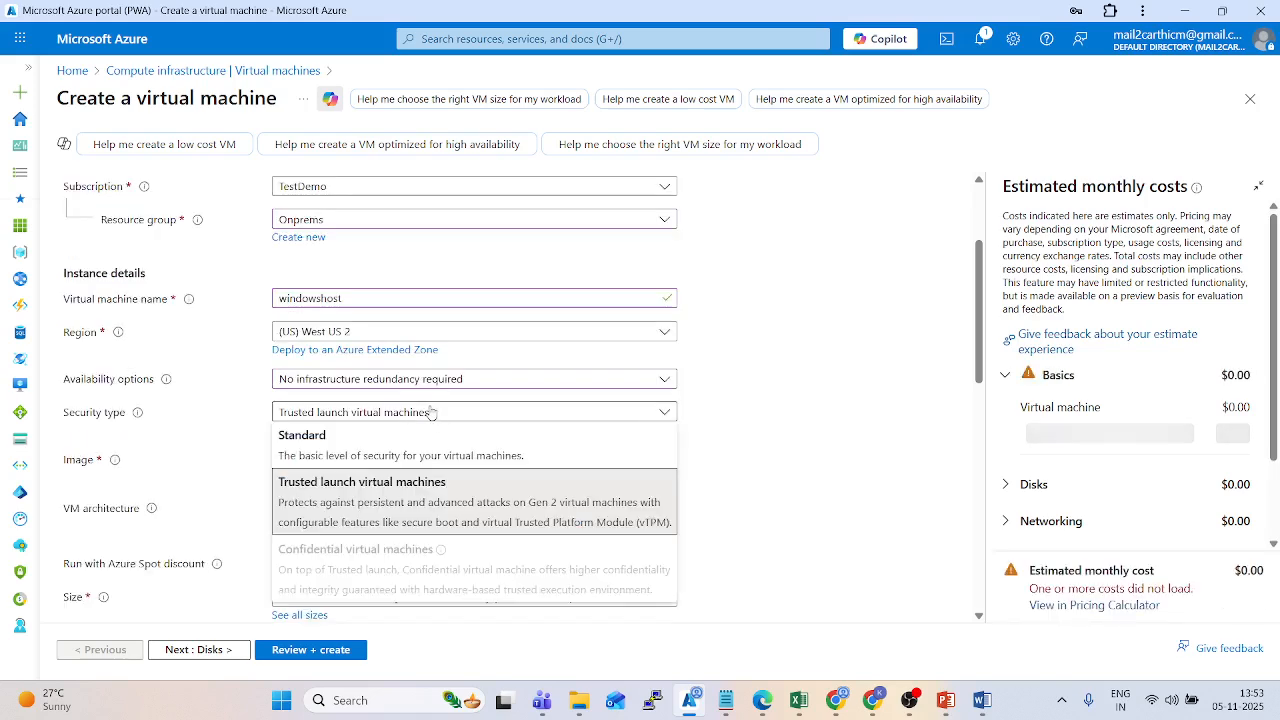
left_click(402, 473)
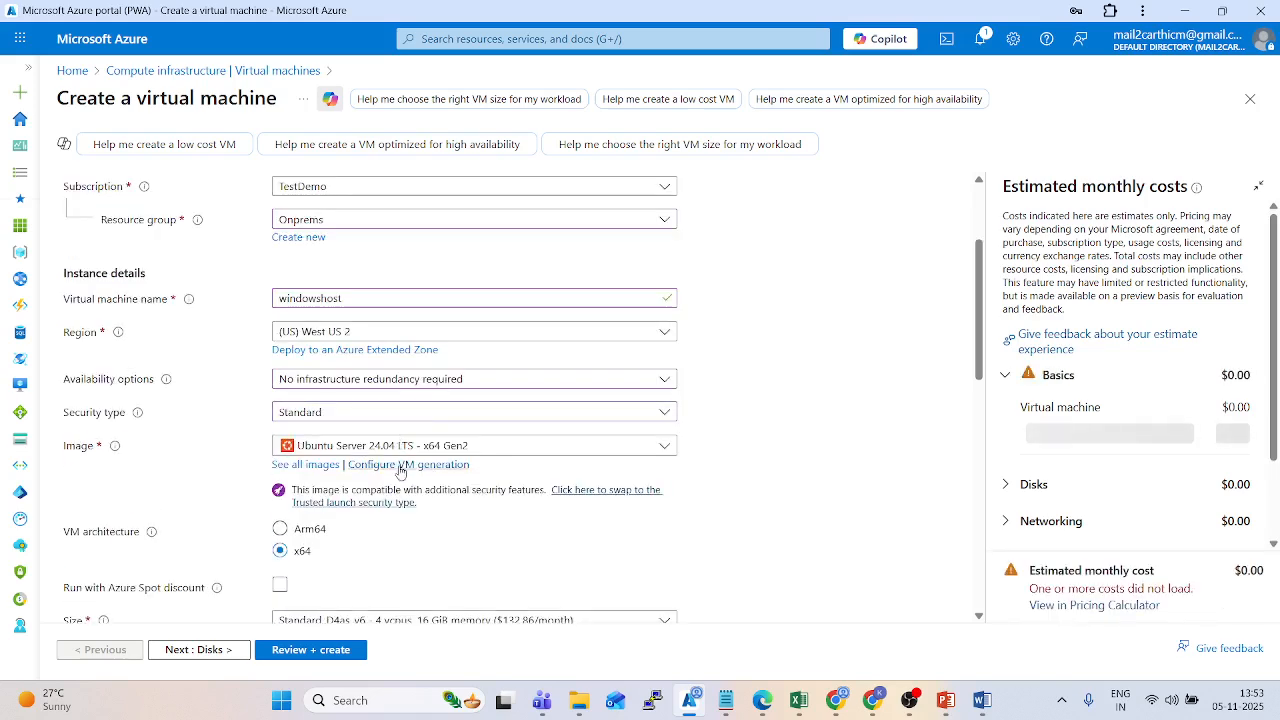
Examine the available Windows 11 image versions in the full marketplace image list, and return to the virtual machine form.
left_click(402, 450)
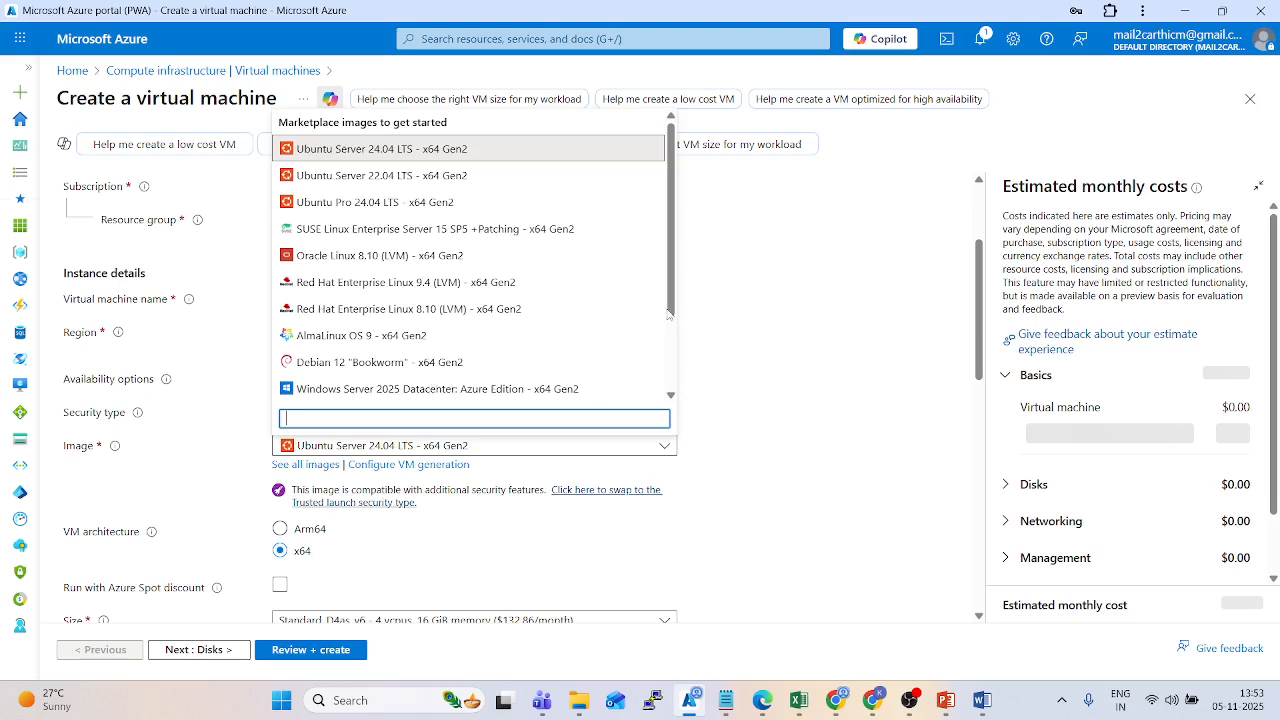
scroll(671, 318, "down", 2)
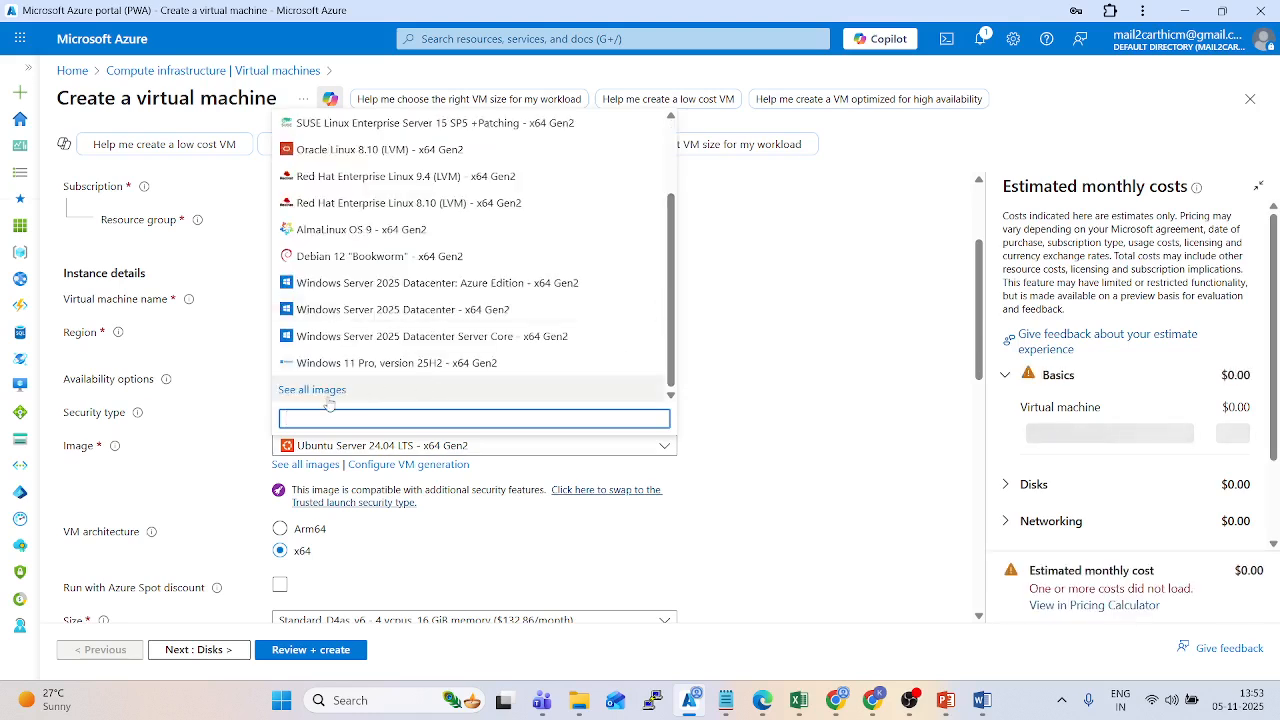
left_click(874, 437)
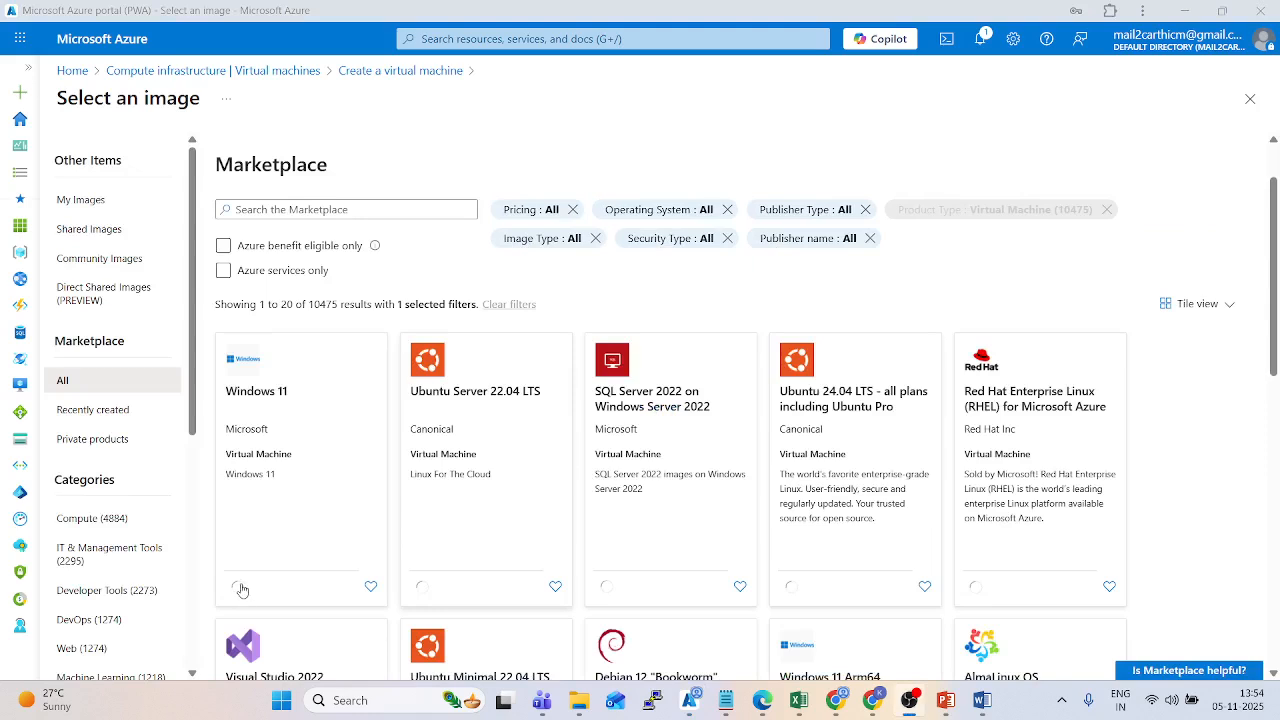
scroll(389, 541, "down", 1)
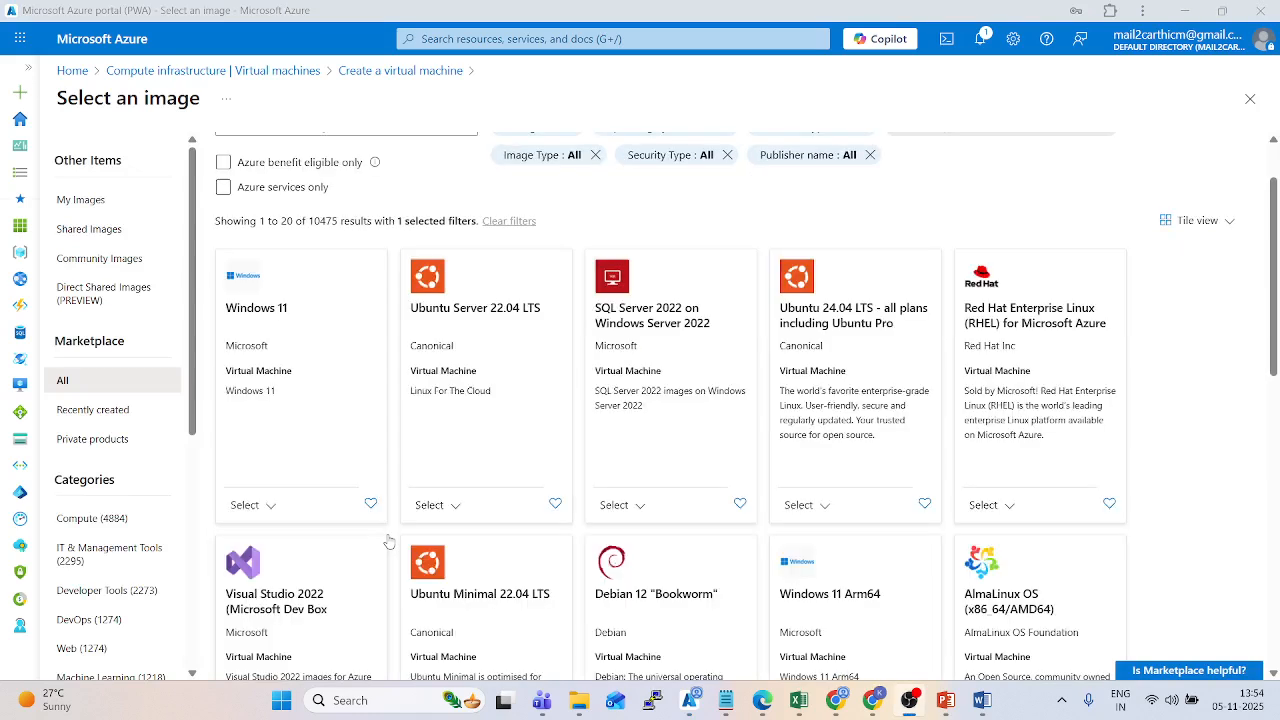
left_click(259, 512)
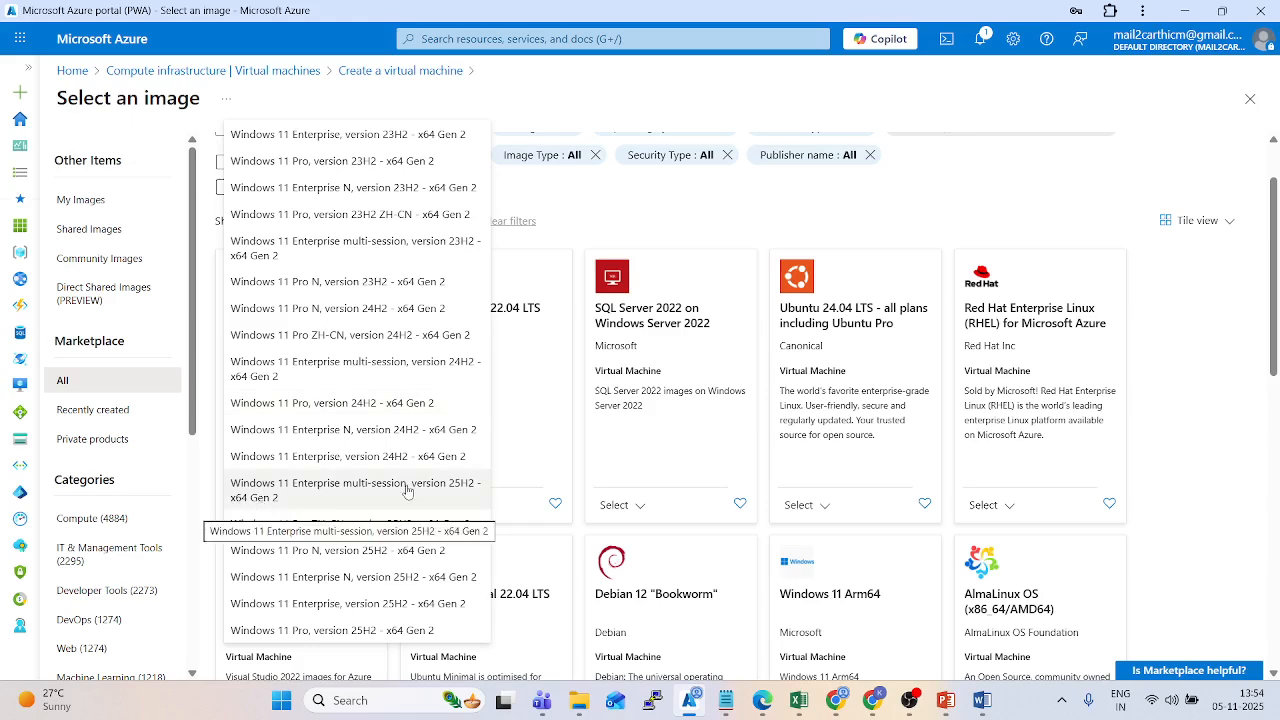
left_click(278, 545)
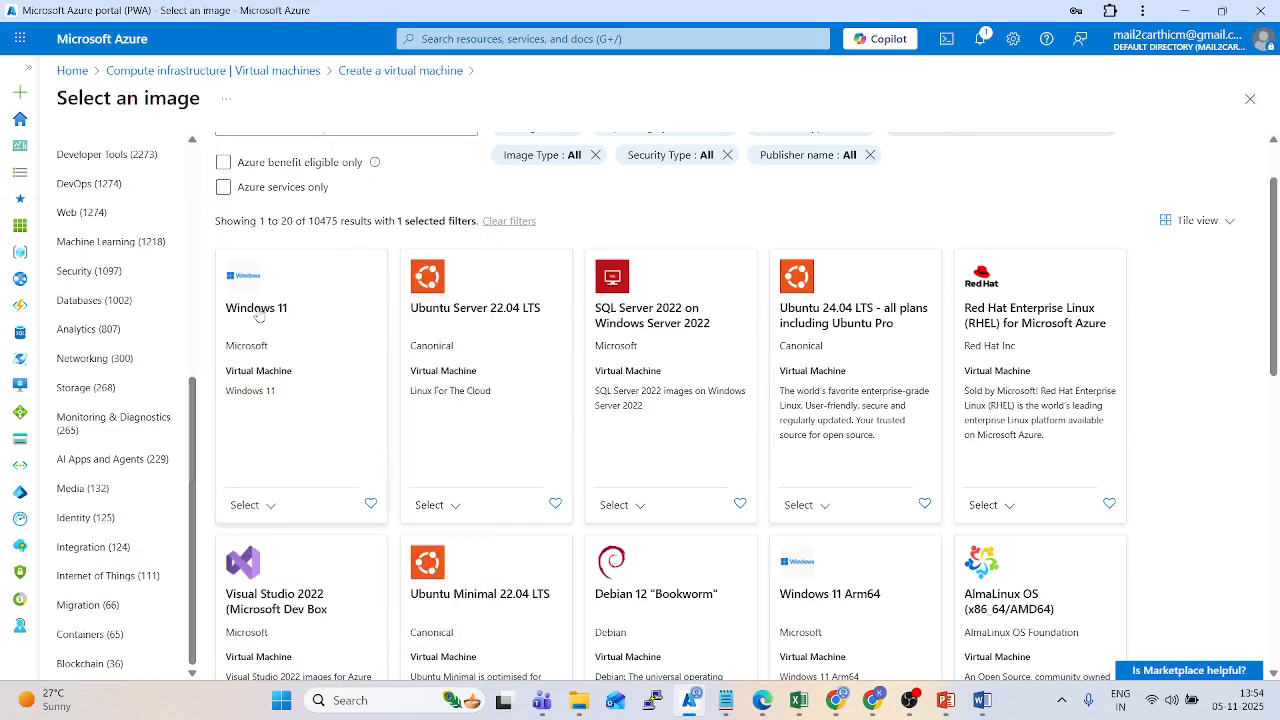
scroll(355, 315, "up", 1)
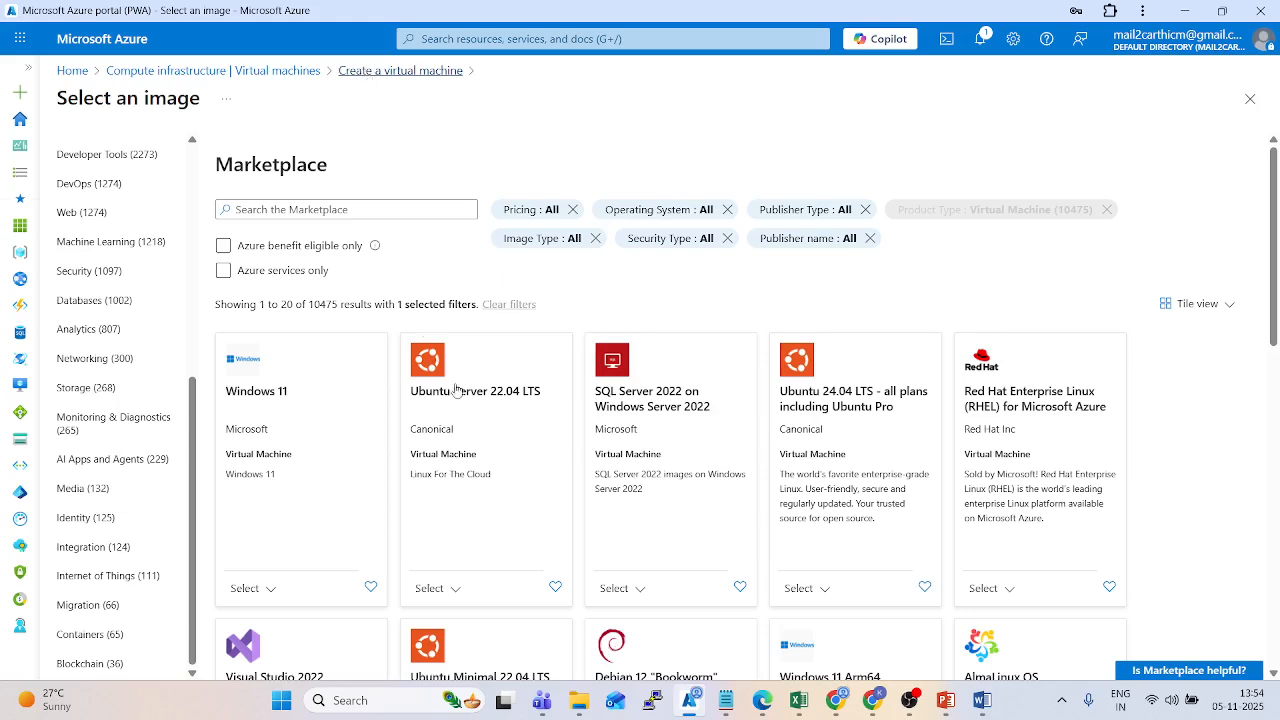
left_click(366, 72)
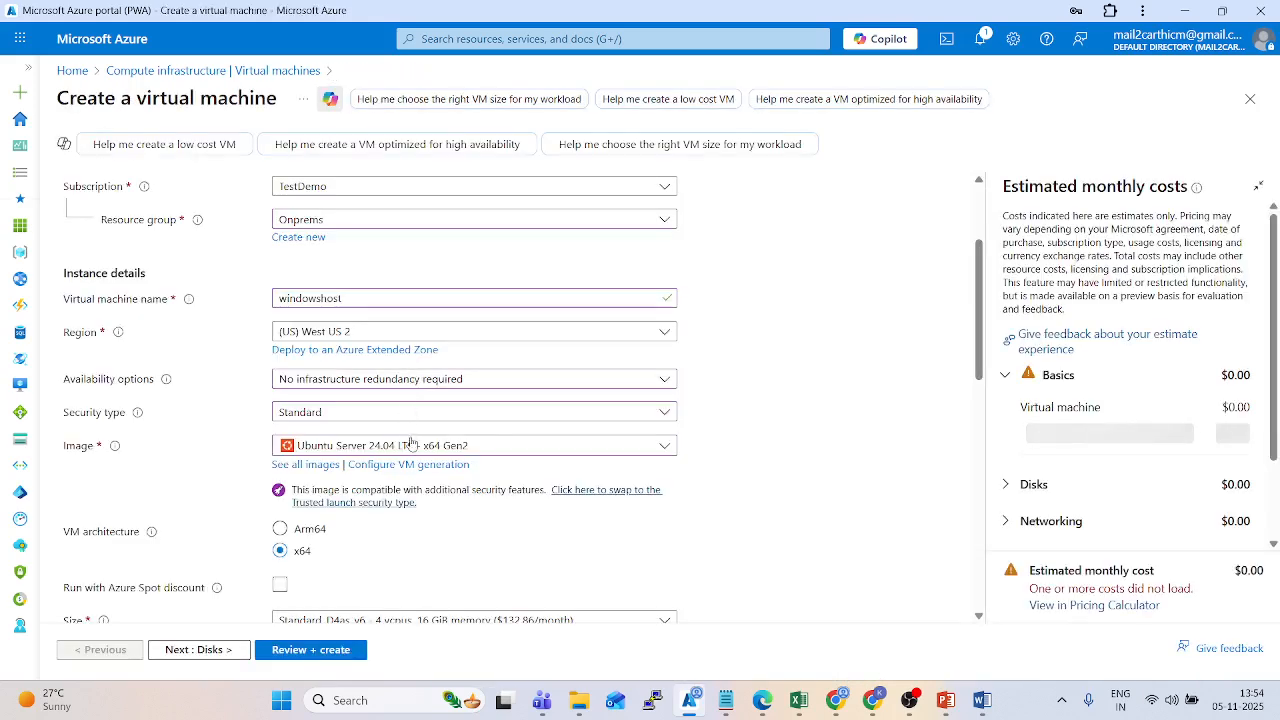
Choose Windows Server 2019 Datacenter - x64 Gen1 as the virtual machine's image.
left_click(412, 447)
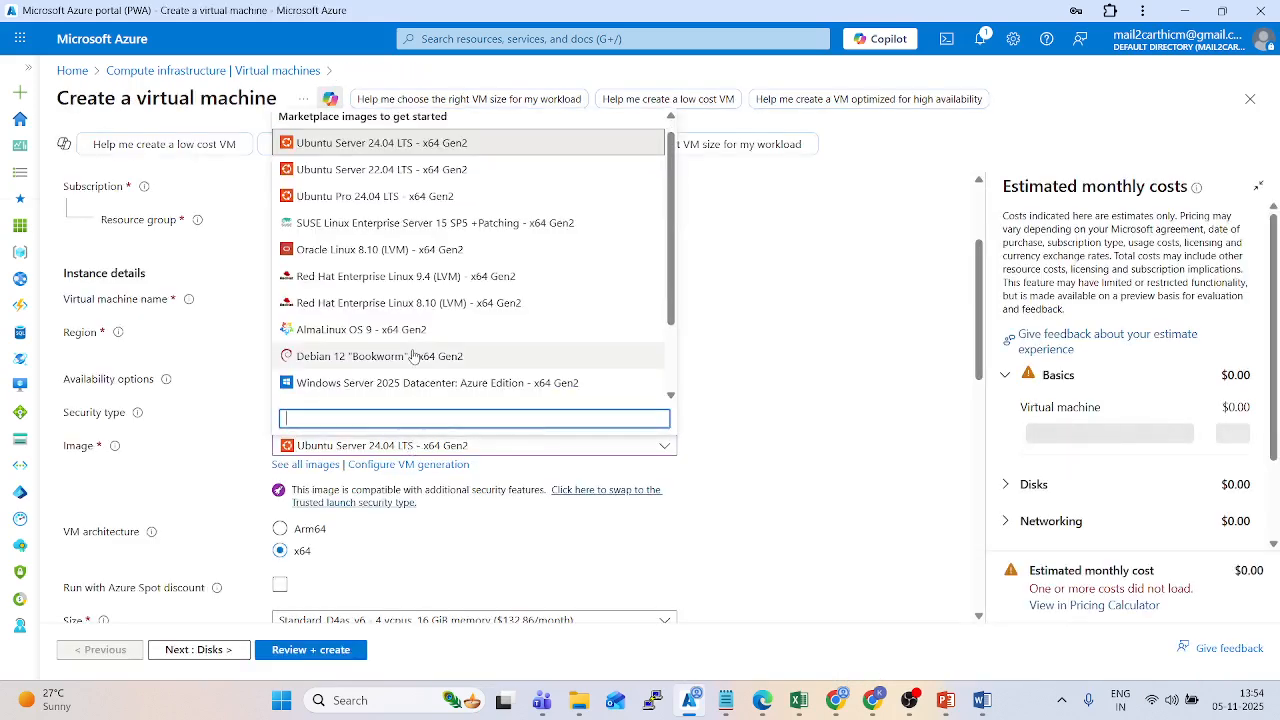
scroll(410, 360, "down", 2)
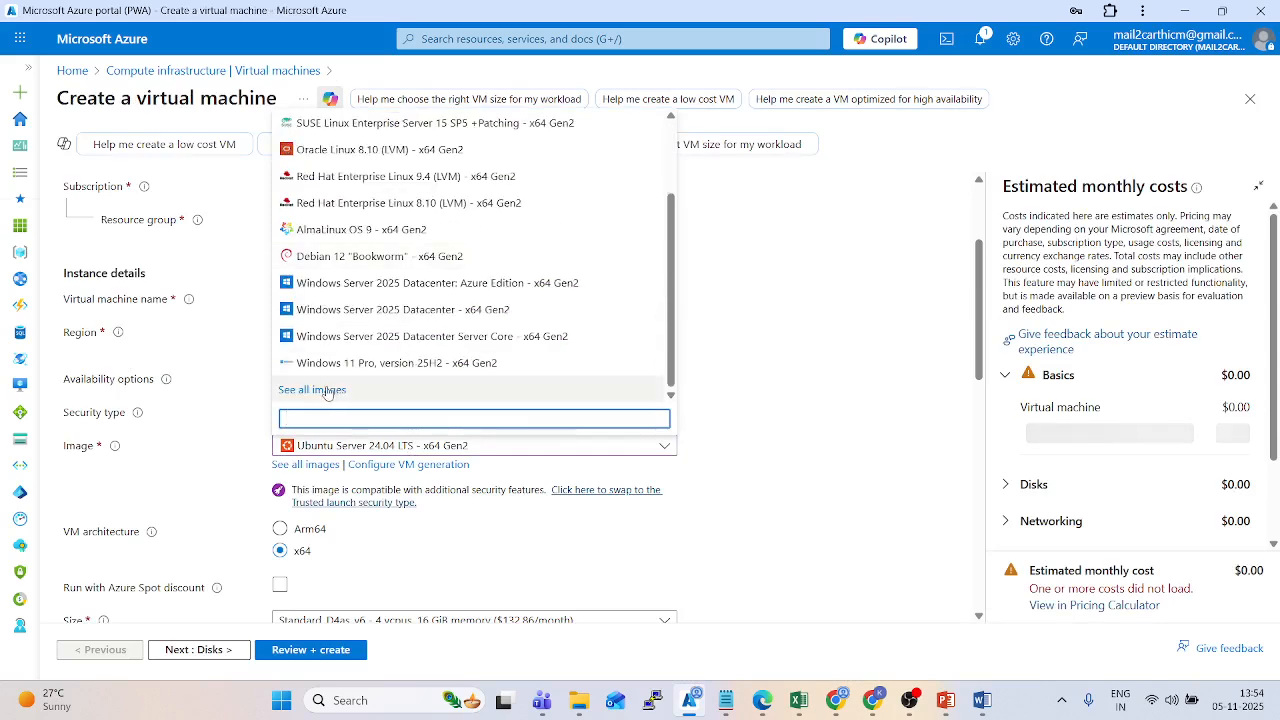
left_click(296, 466)
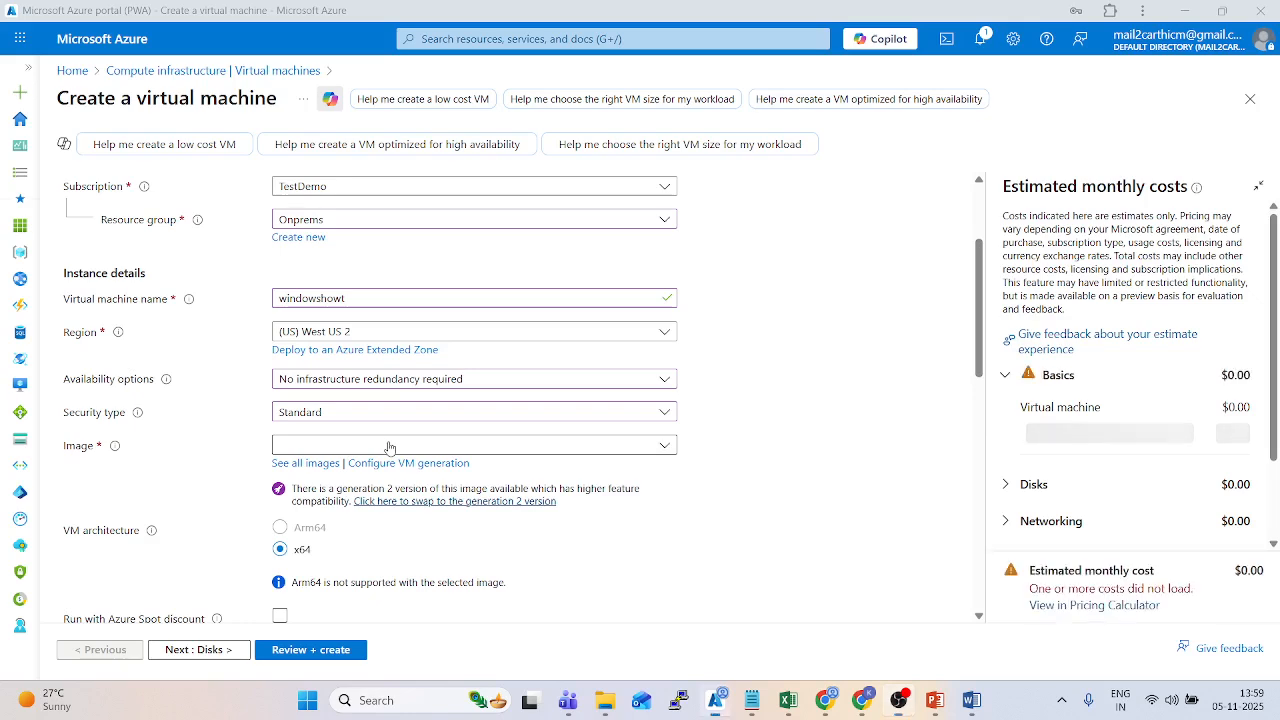
left_click(389, 447)
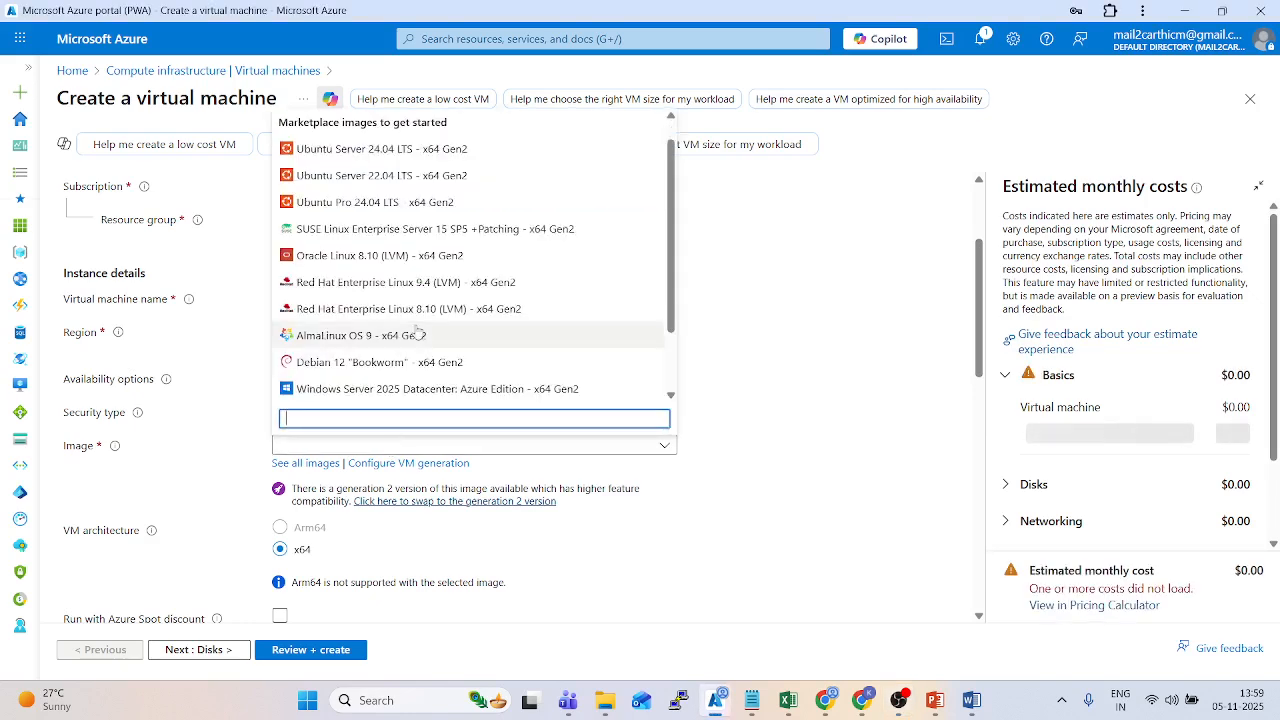
scroll(414, 331, "down", 3)
left_click(885, 377)
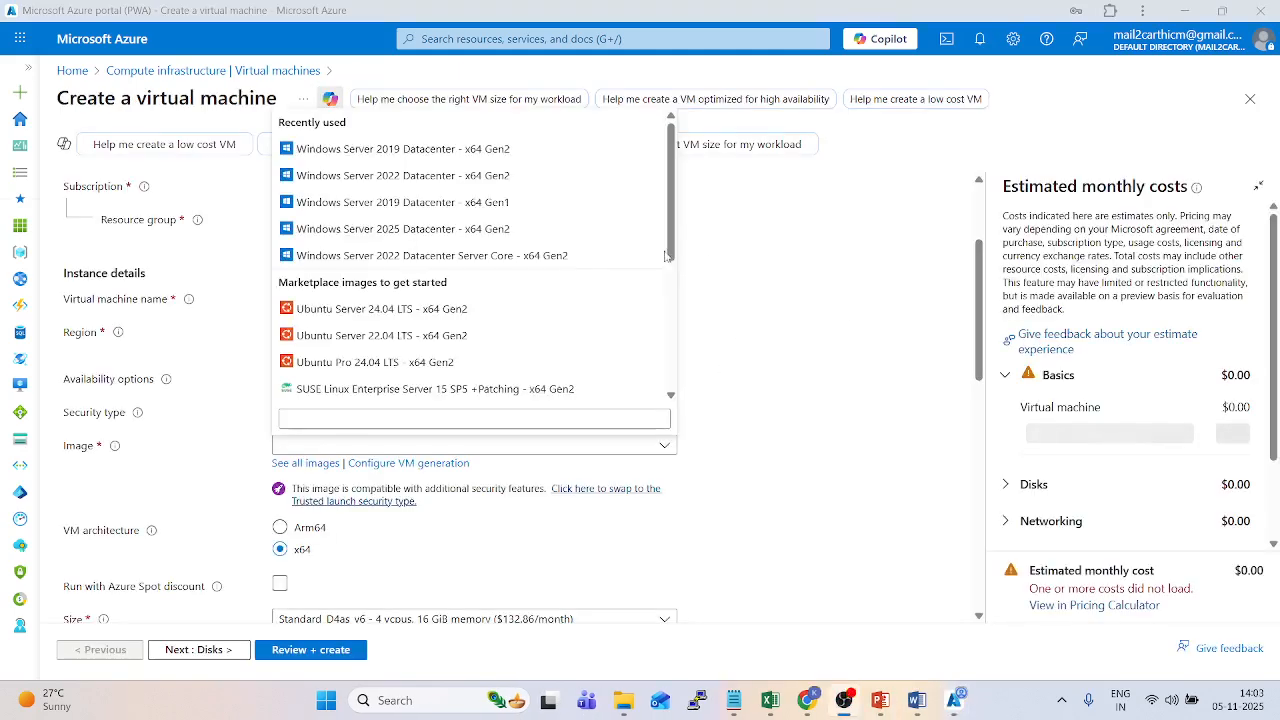
left_click(511, 210)
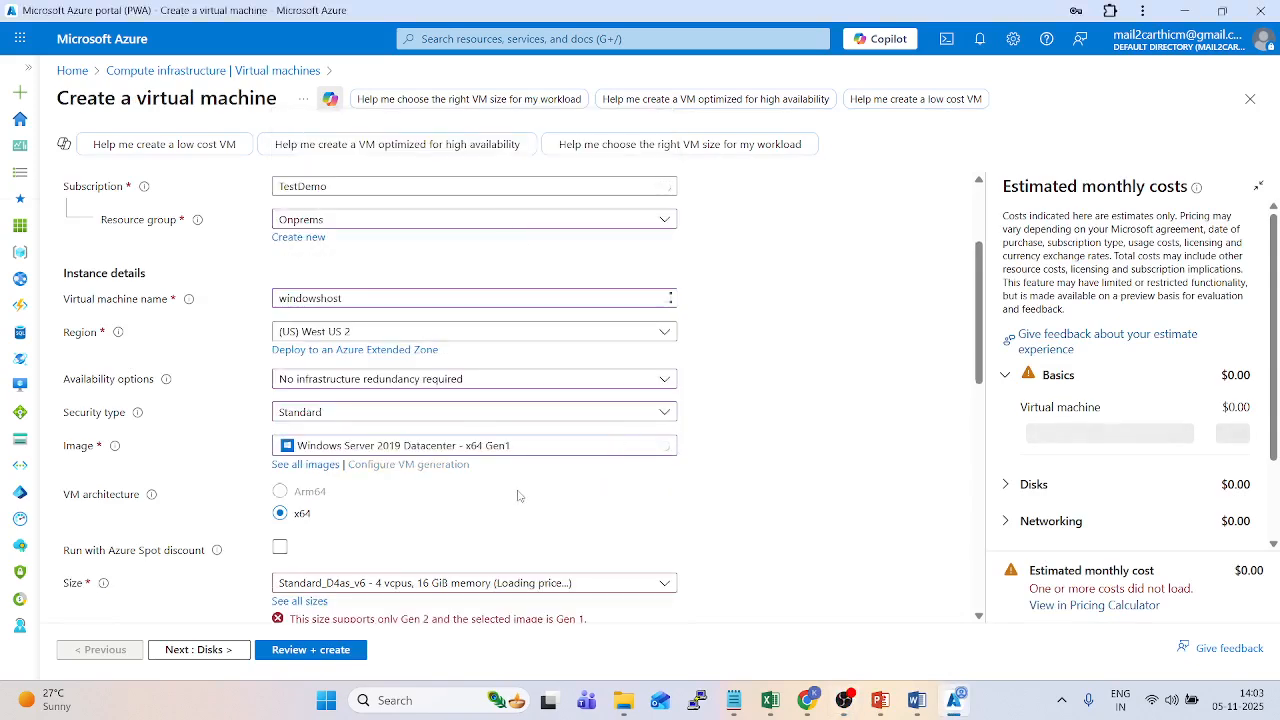
Set the virtual machine size to Standard_D4s_v3 with 4 vCPUs and 16 GiB of memory.
scroll(498, 441, "down", 2)
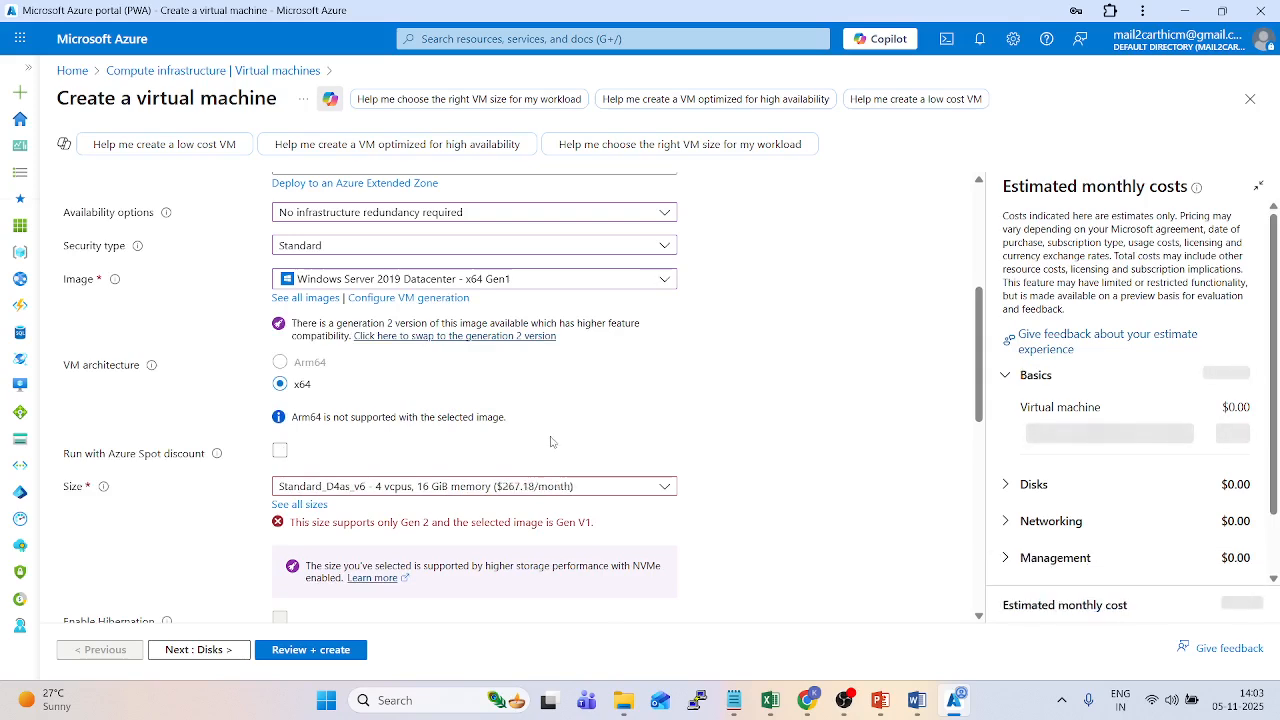
left_click(555, 490)
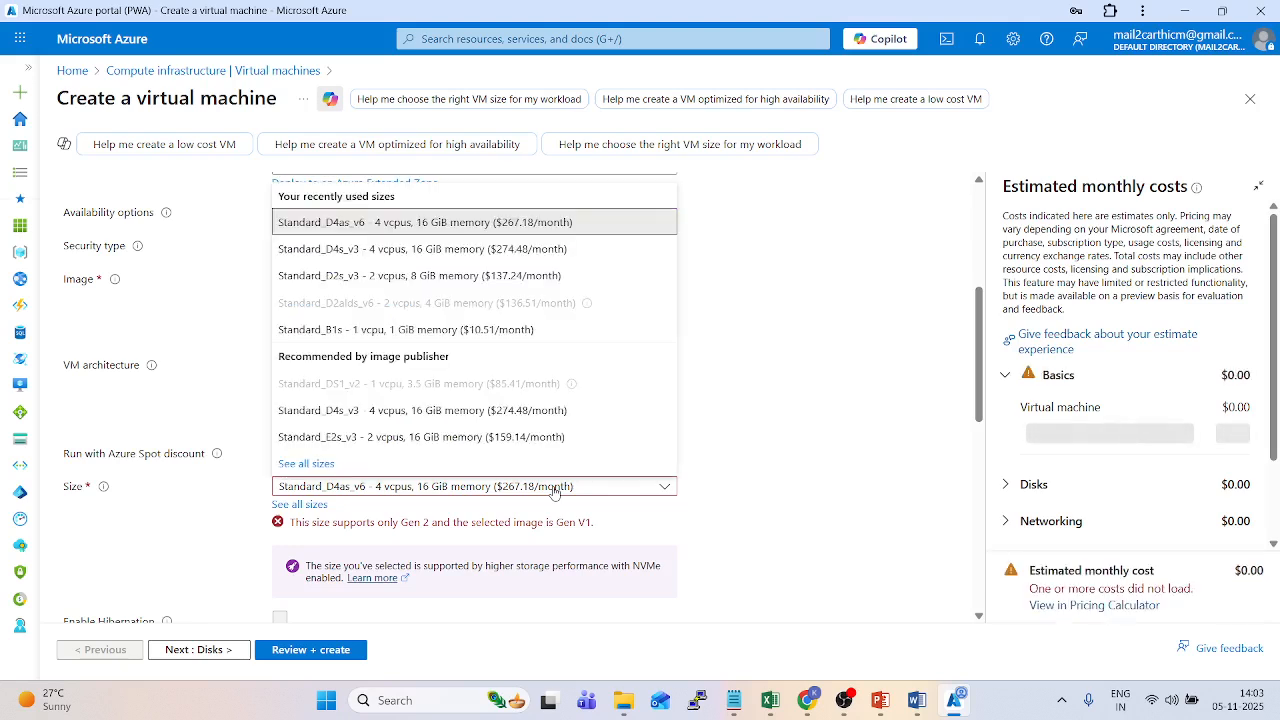
left_click(516, 249)
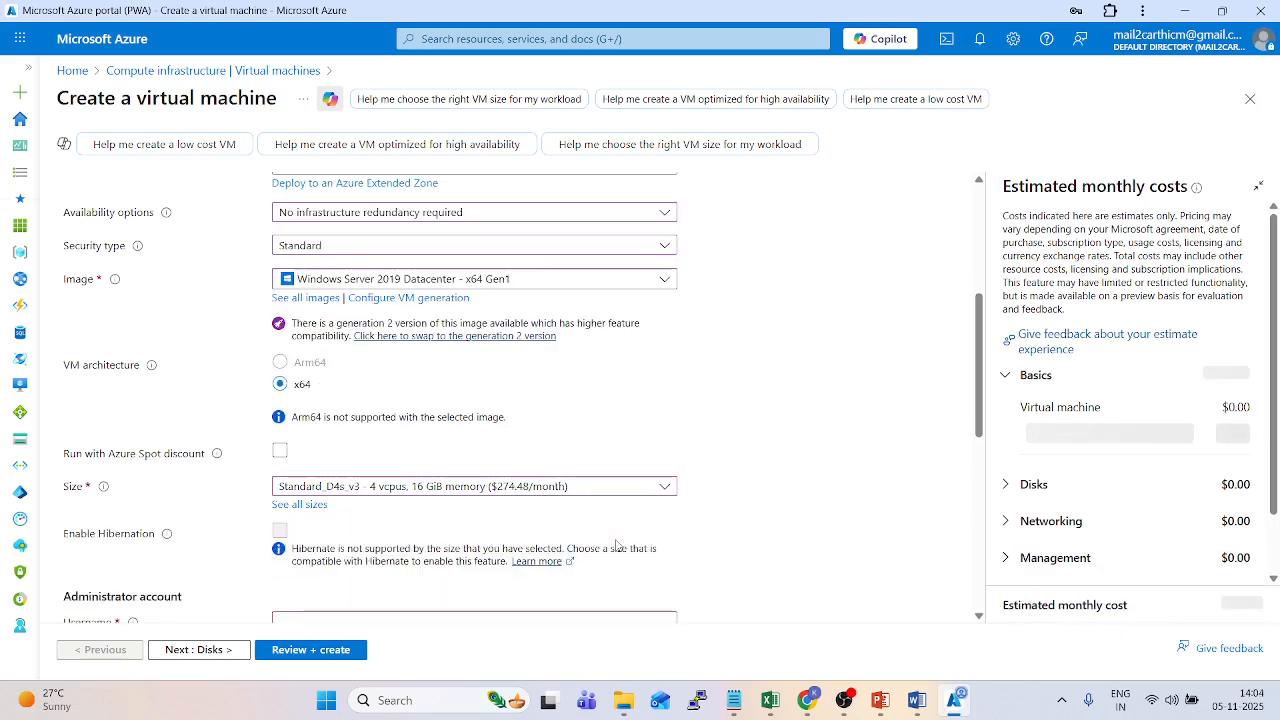
Set the administrator account's username to KBML.
scroll(632, 500, "down", 1)
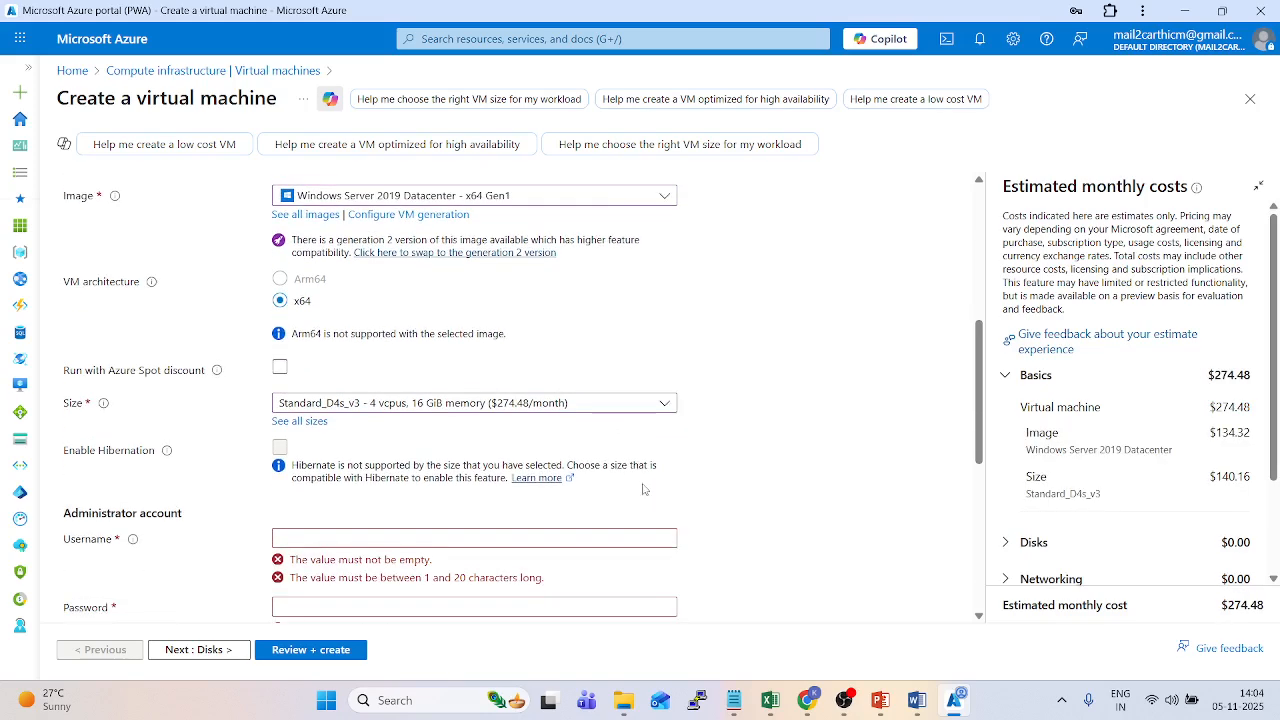
scroll(384, 420, "down", 1)
left_click(382, 454)
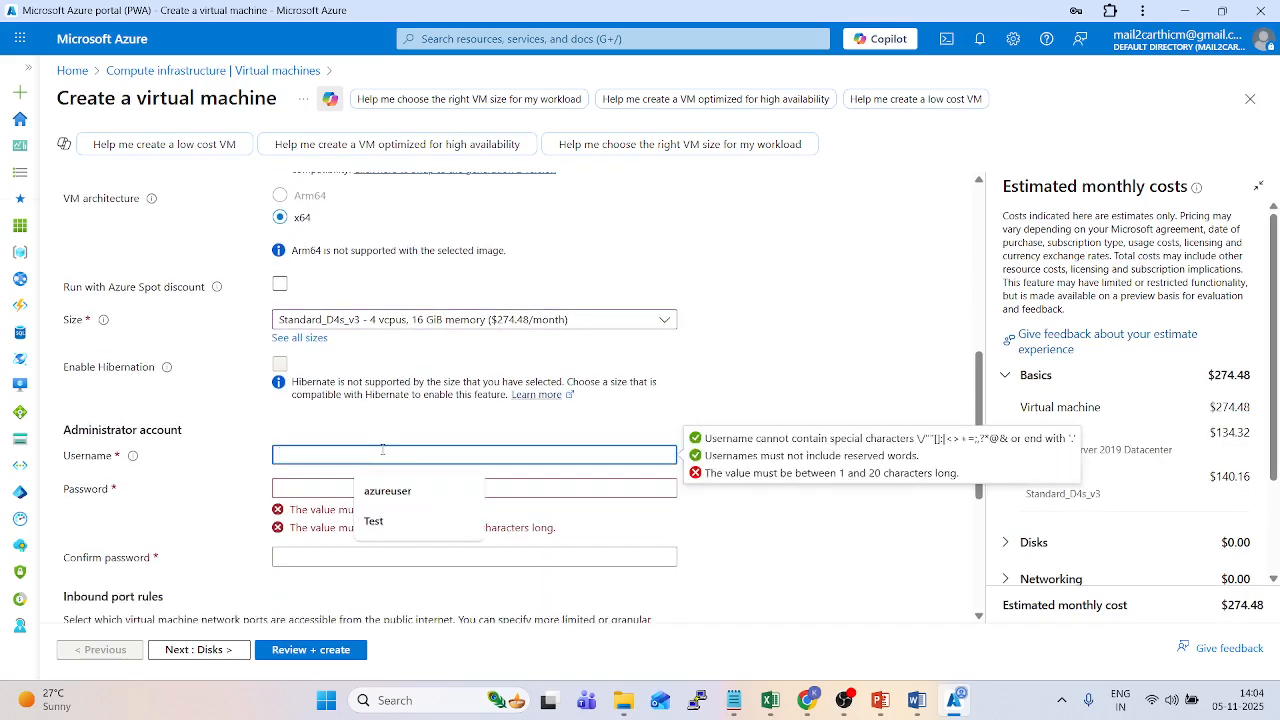
type("kb")
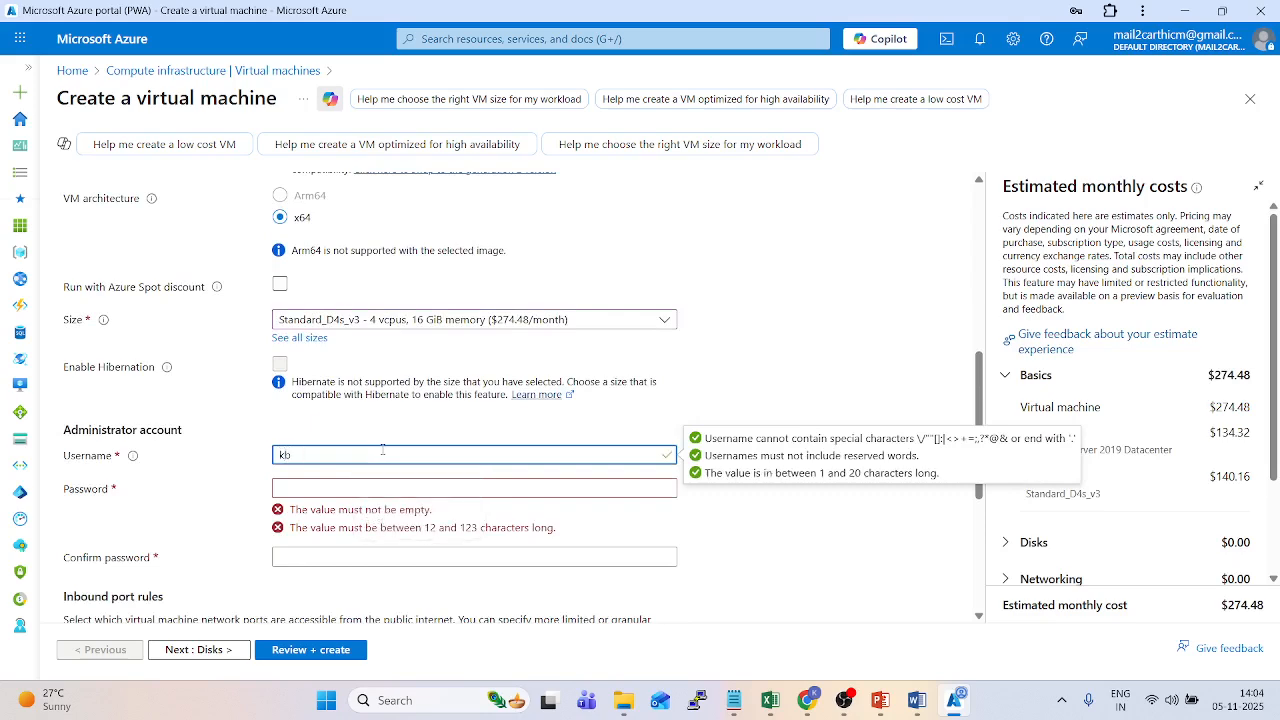
type("KBML")
key("Tab")
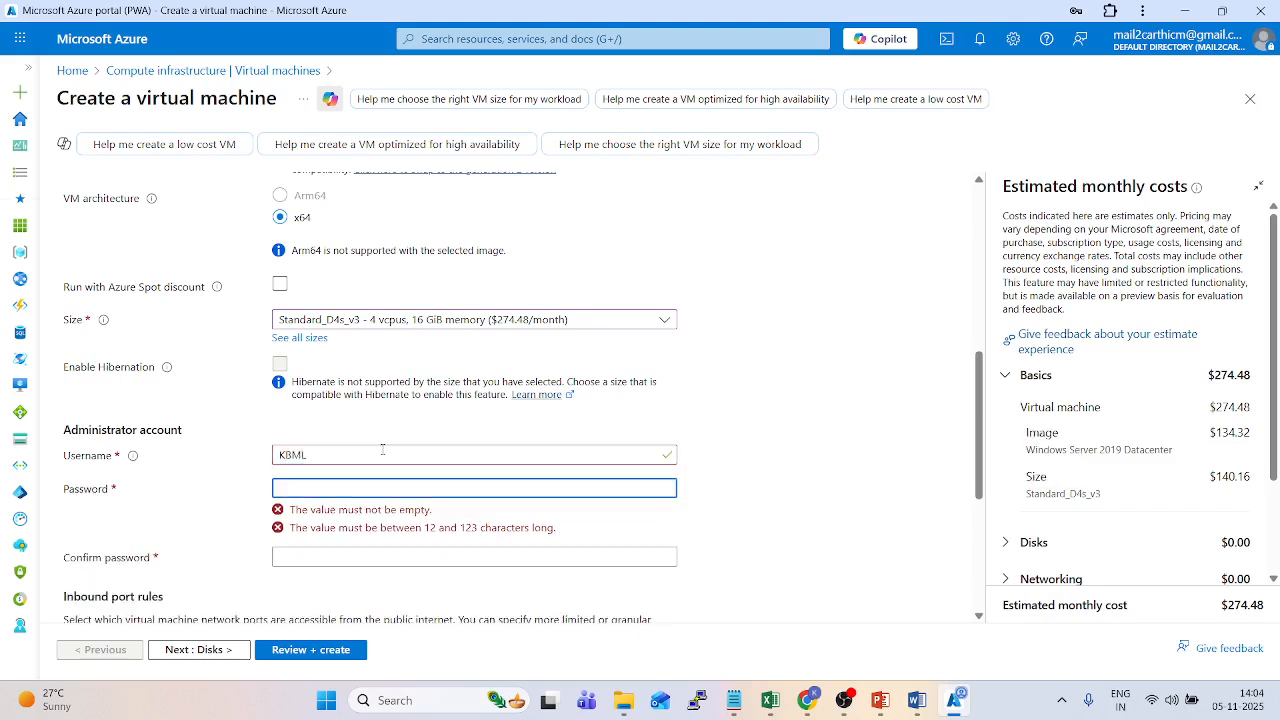
Enter the administrator account password and repeat it in the confirmation field.
type("••••••••")
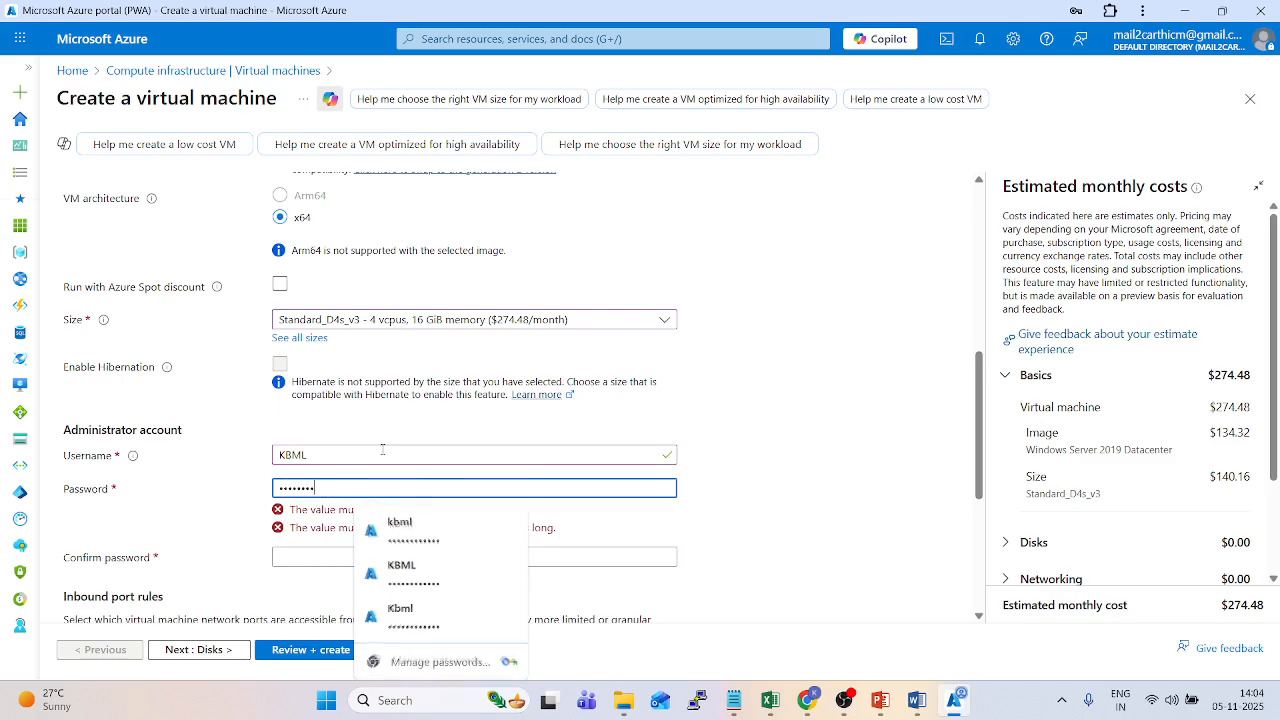
type("••••")
key("Tab")
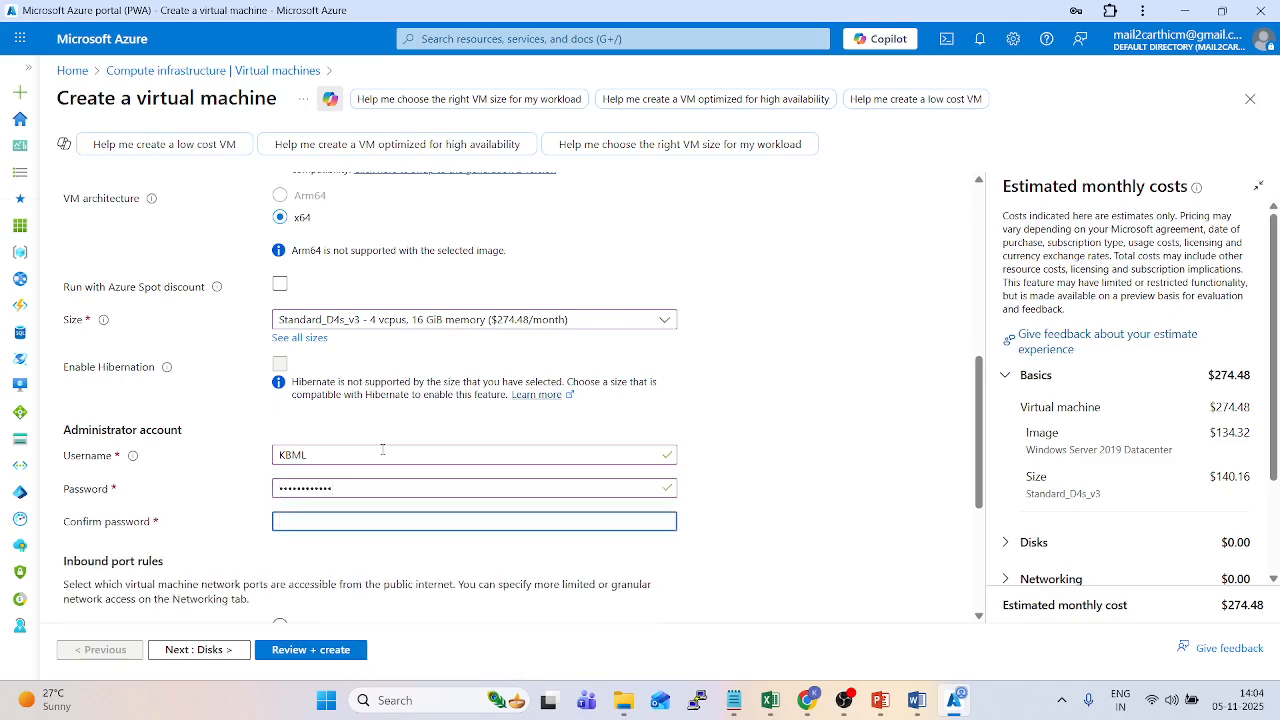
type("••••••••")
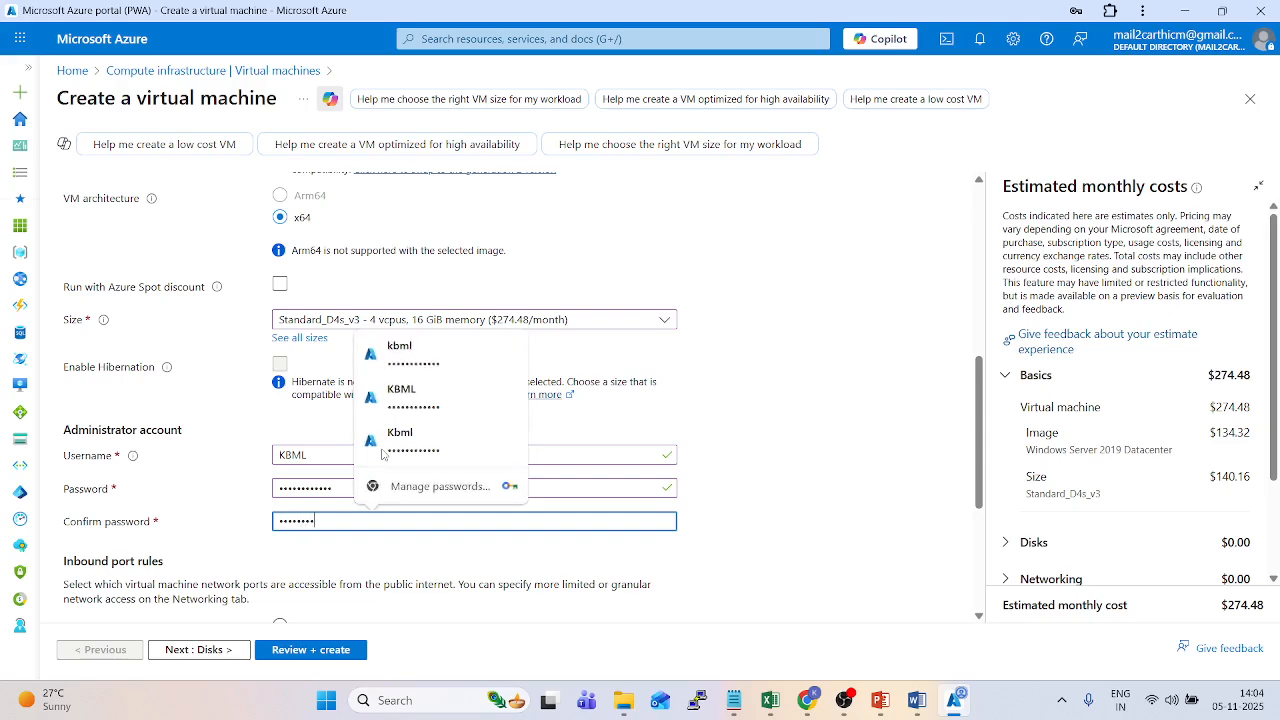
type("••")
Apply an existing Windows Server license through Azure Hybrid Benefit and confirm eligibility for it.
scroll(238, 420, "down", 2)
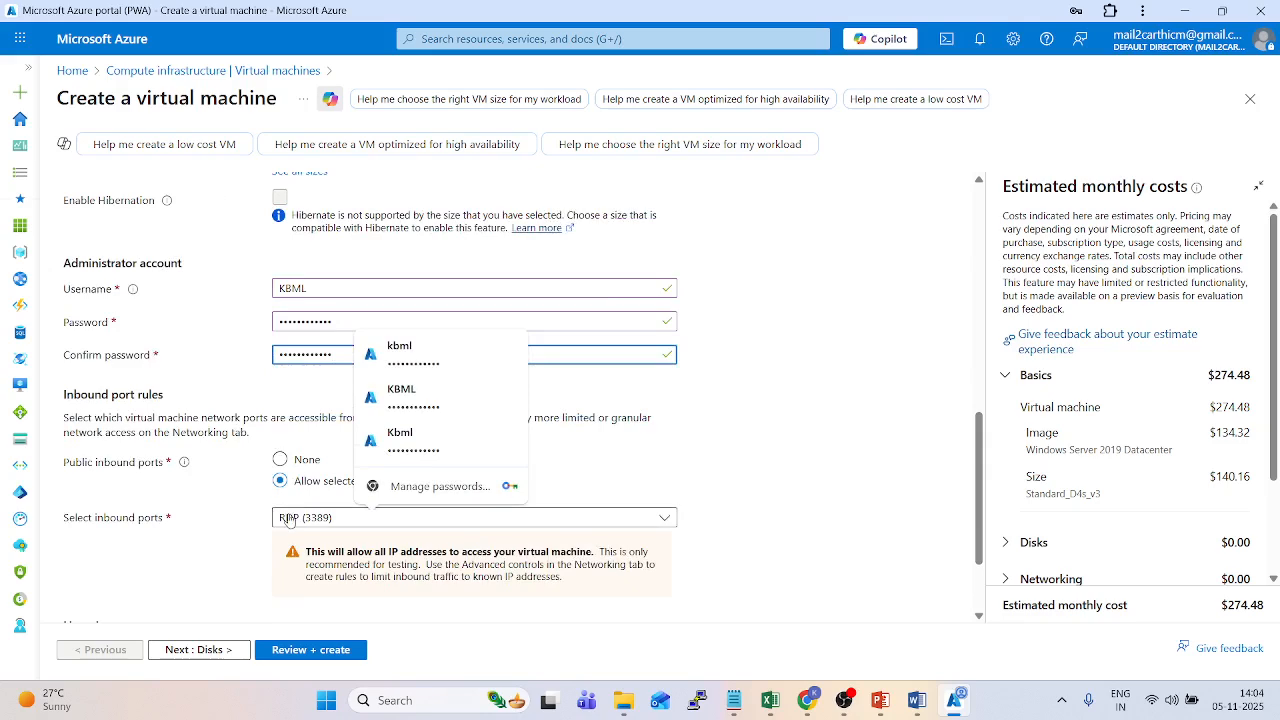
scroll(290, 519, "down", 1)
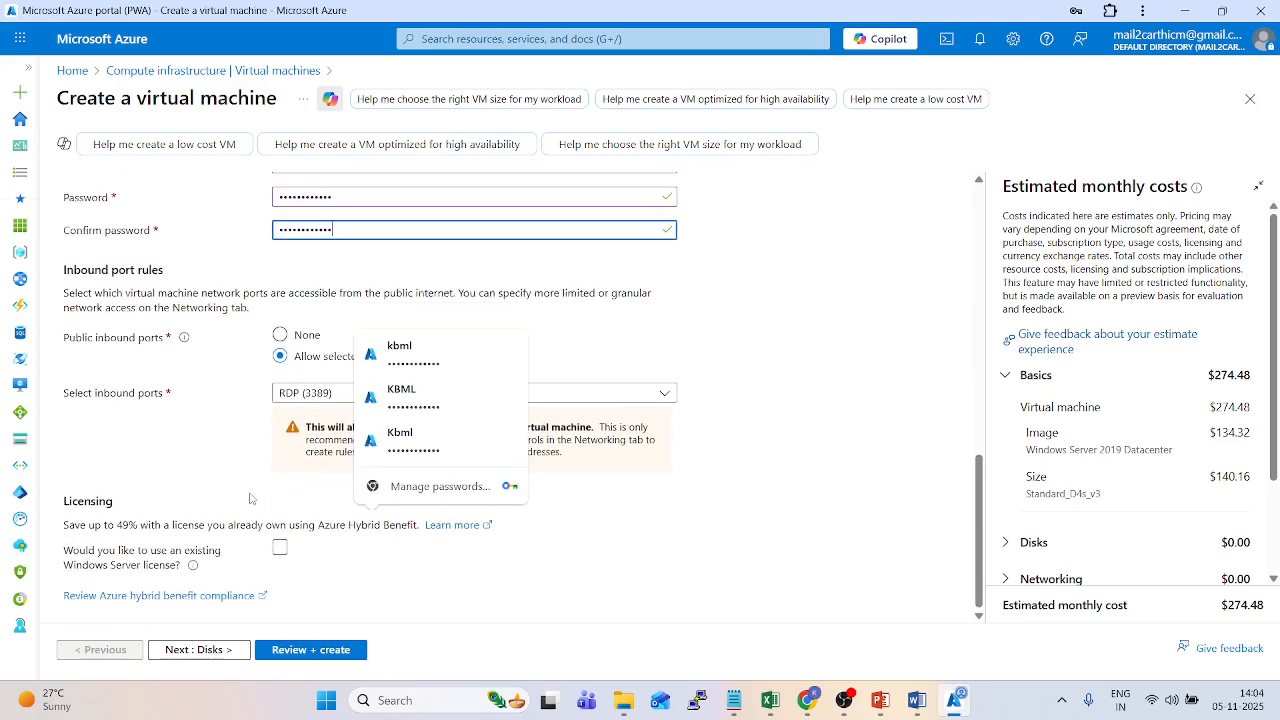
left_click(279, 549)
scroll(277, 557, "down", 1)
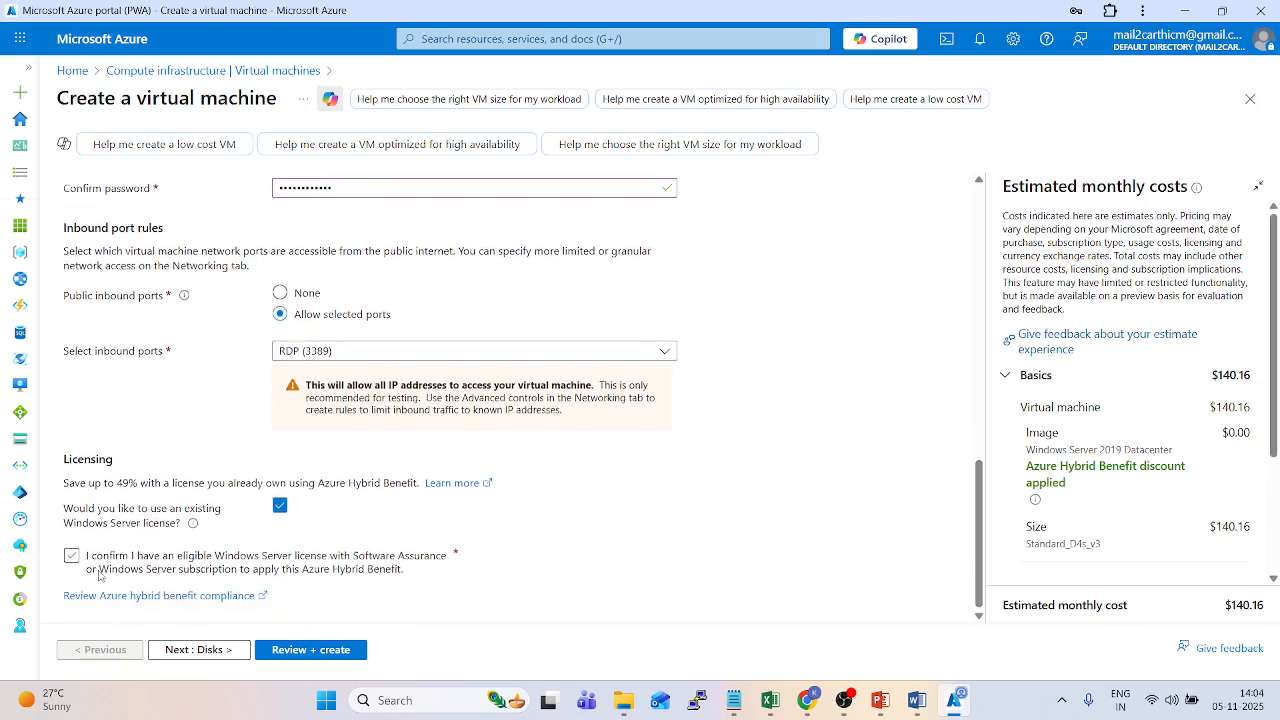
left_click(71, 556)
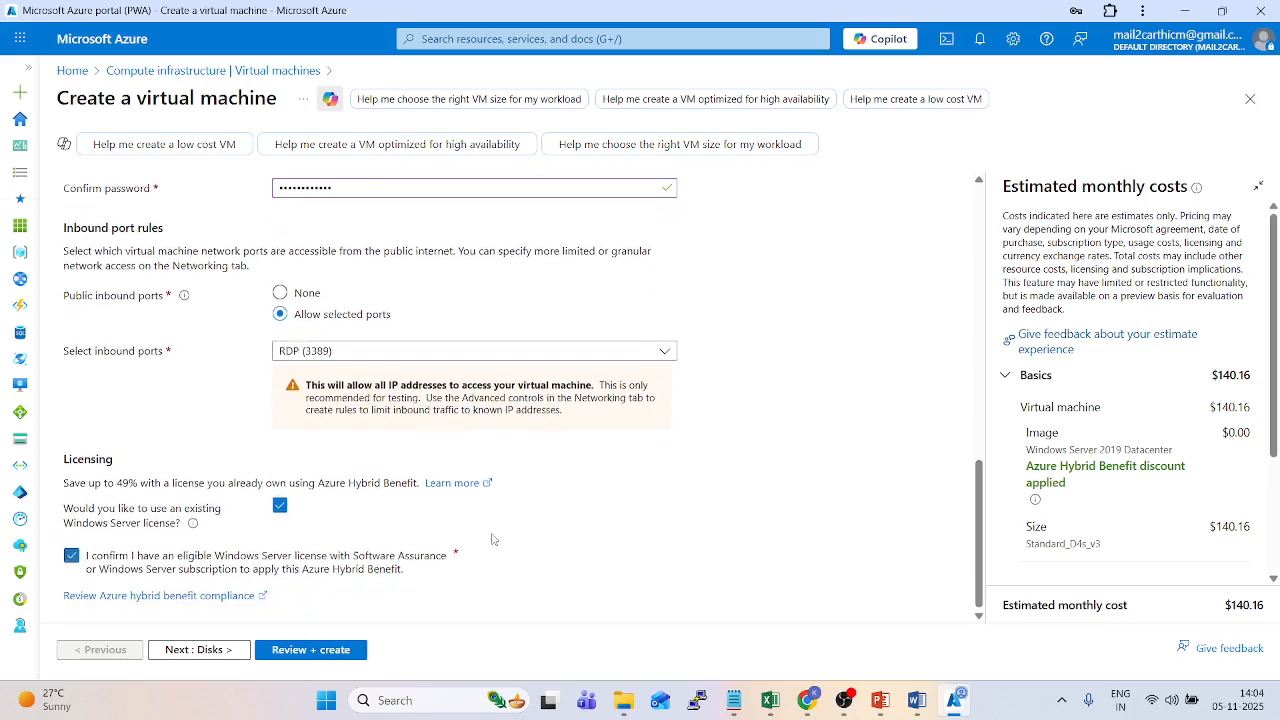
Validate the virtual machine configuration and deploy it, declining the browser's offer to update the saved password.
left_click(318, 652)
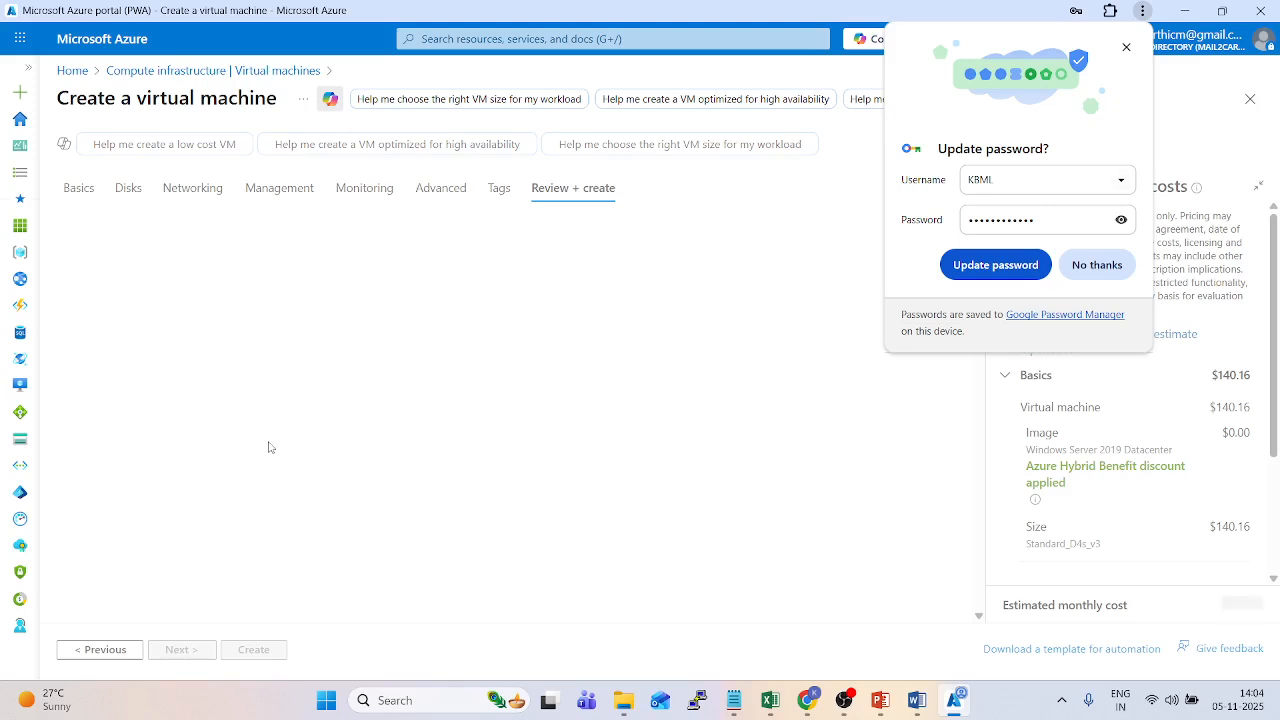
left_click(1107, 275)
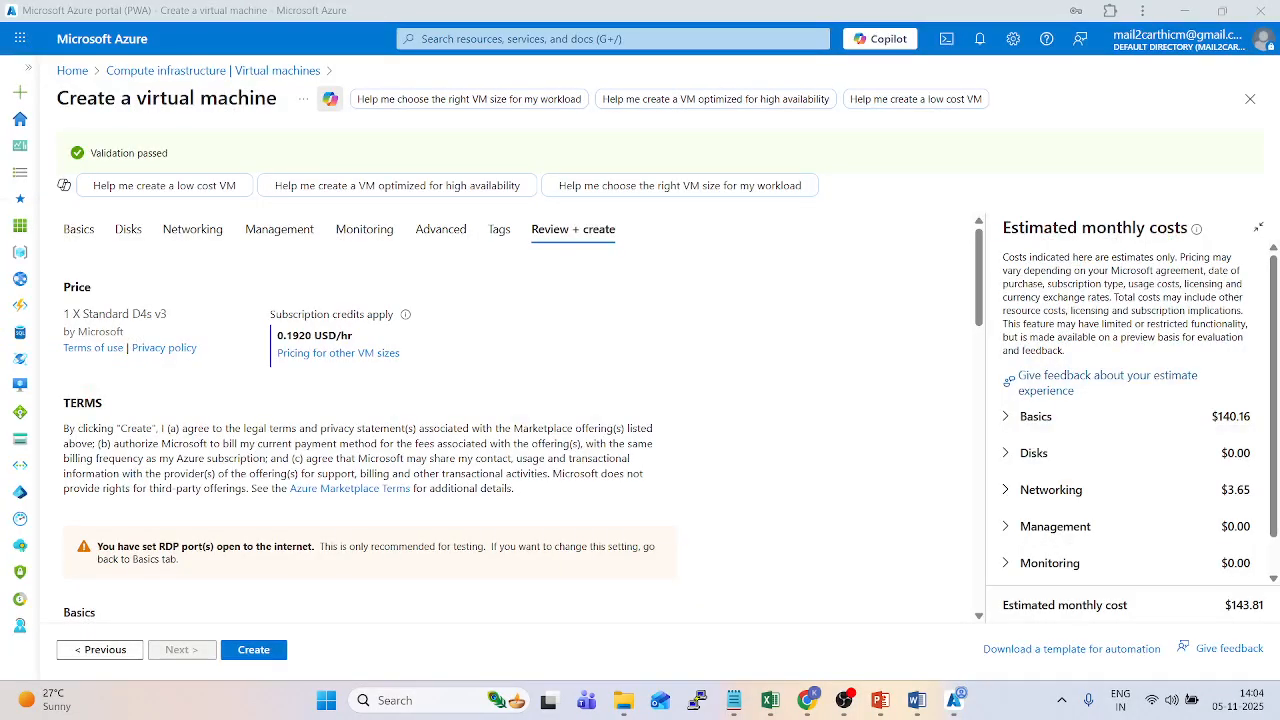
key("alt+Tab")
key("alt+Tab")
left_click(266, 660)
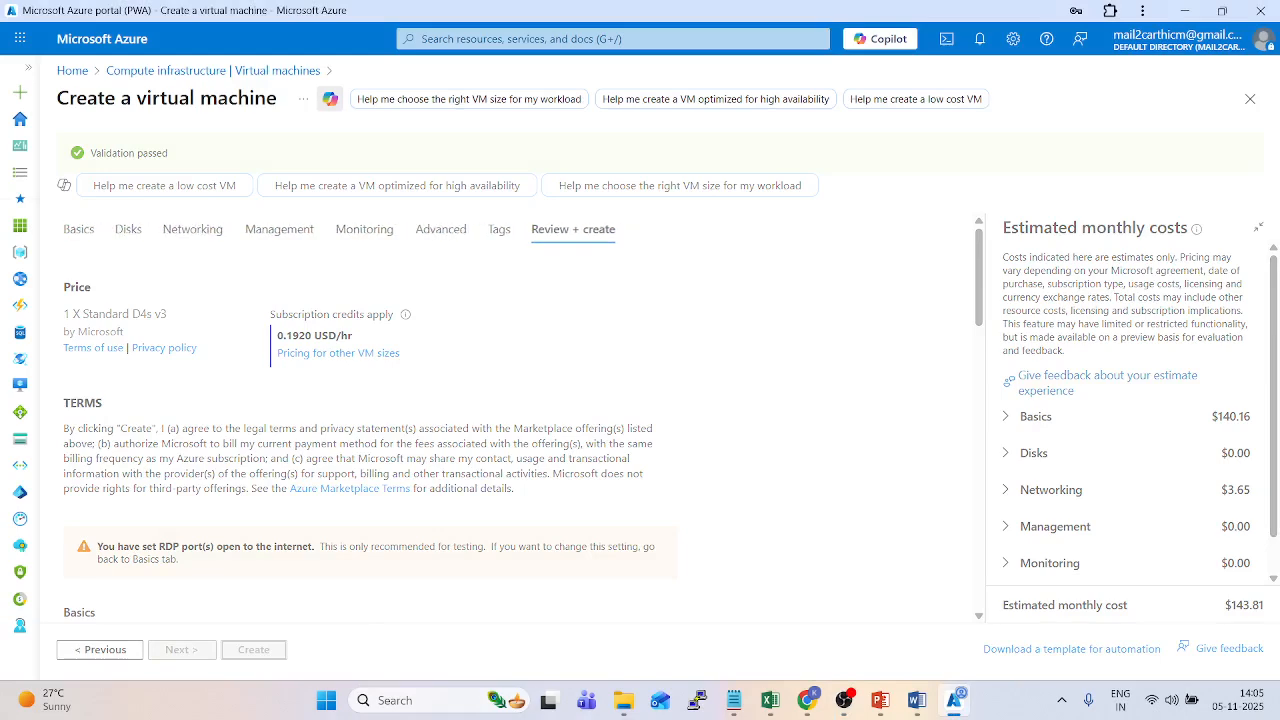
key("alt+Tab")
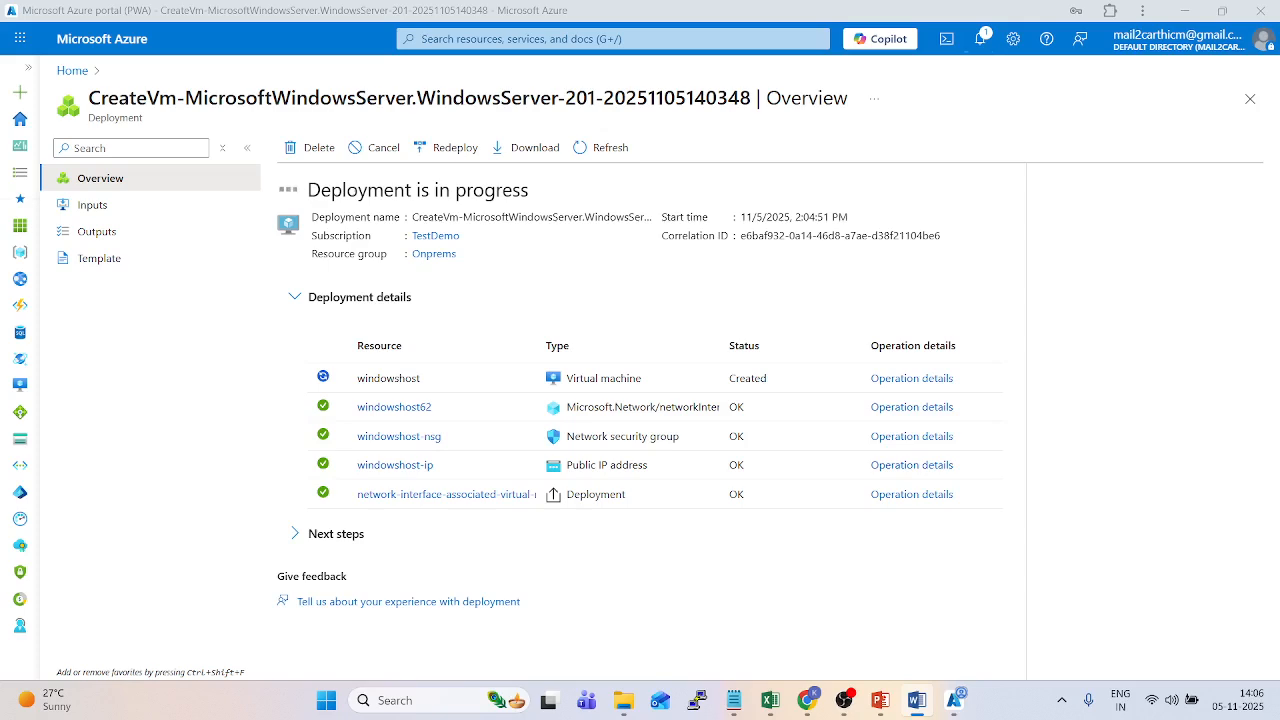
left_click(812, 371)
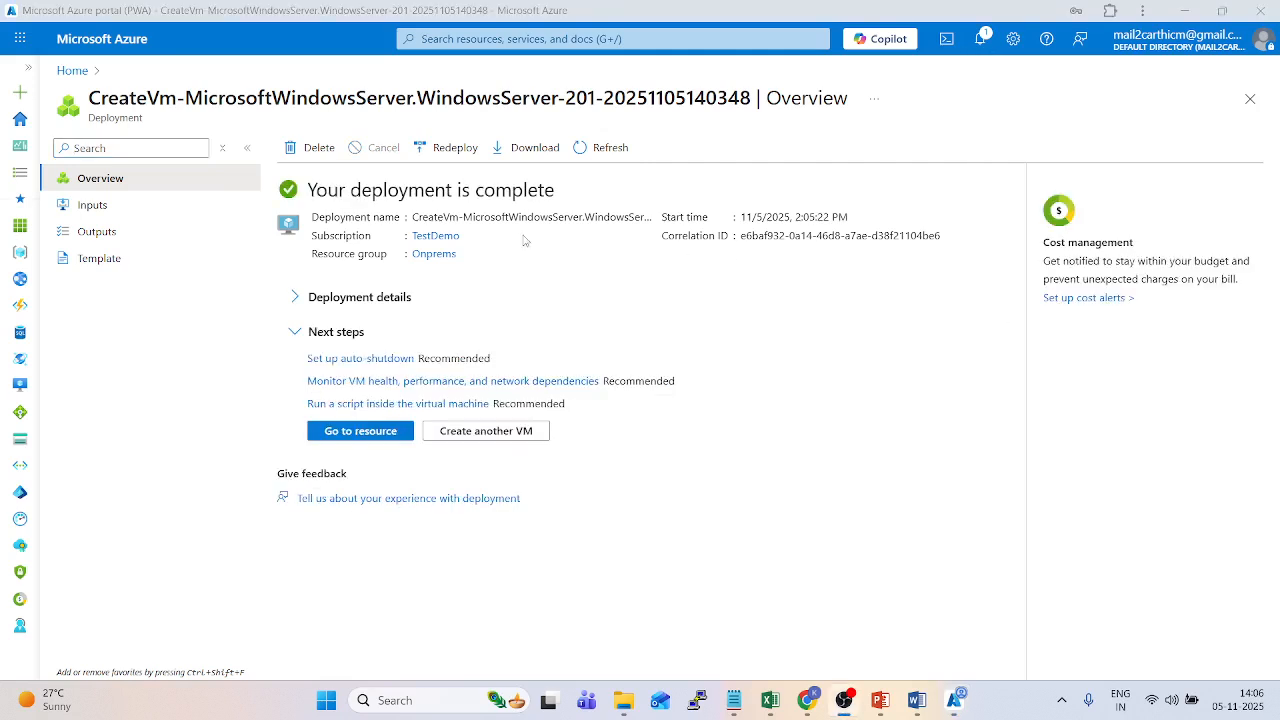
Expand the deployment details and open the overview of the windowshost virtual machine.
left_click(295, 298)
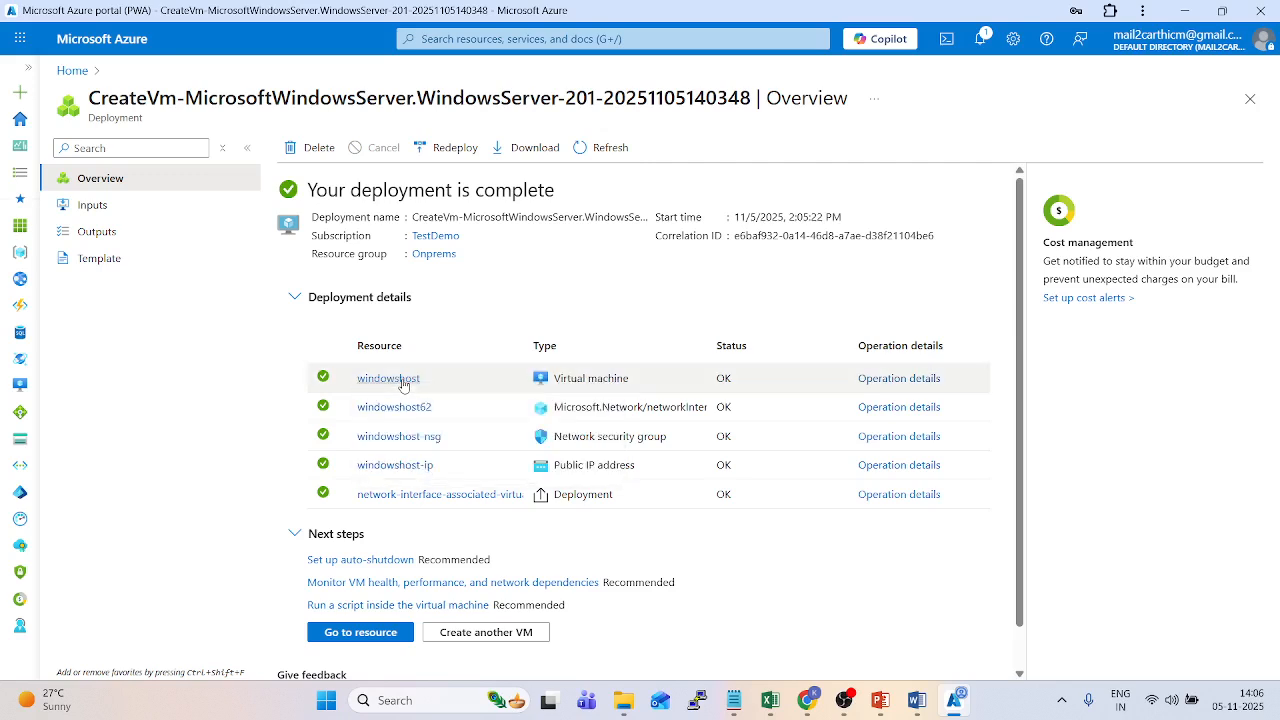
left_click(403, 383)
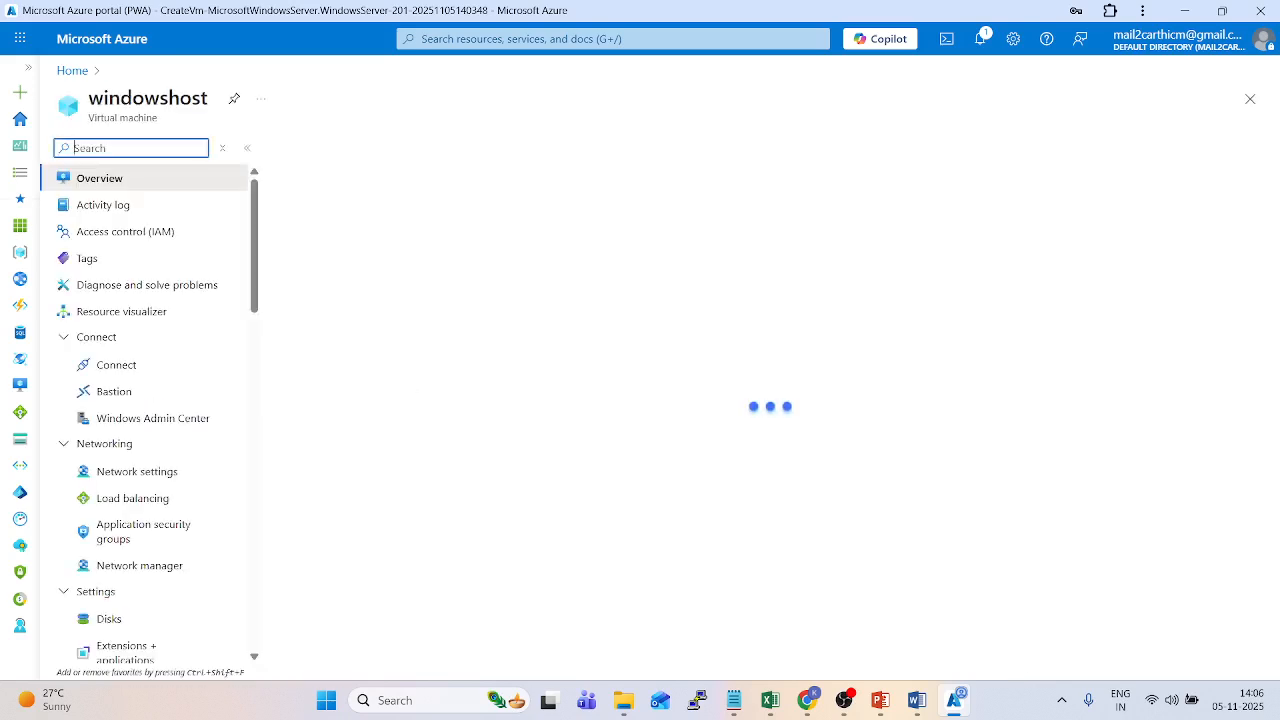
key("super+d")
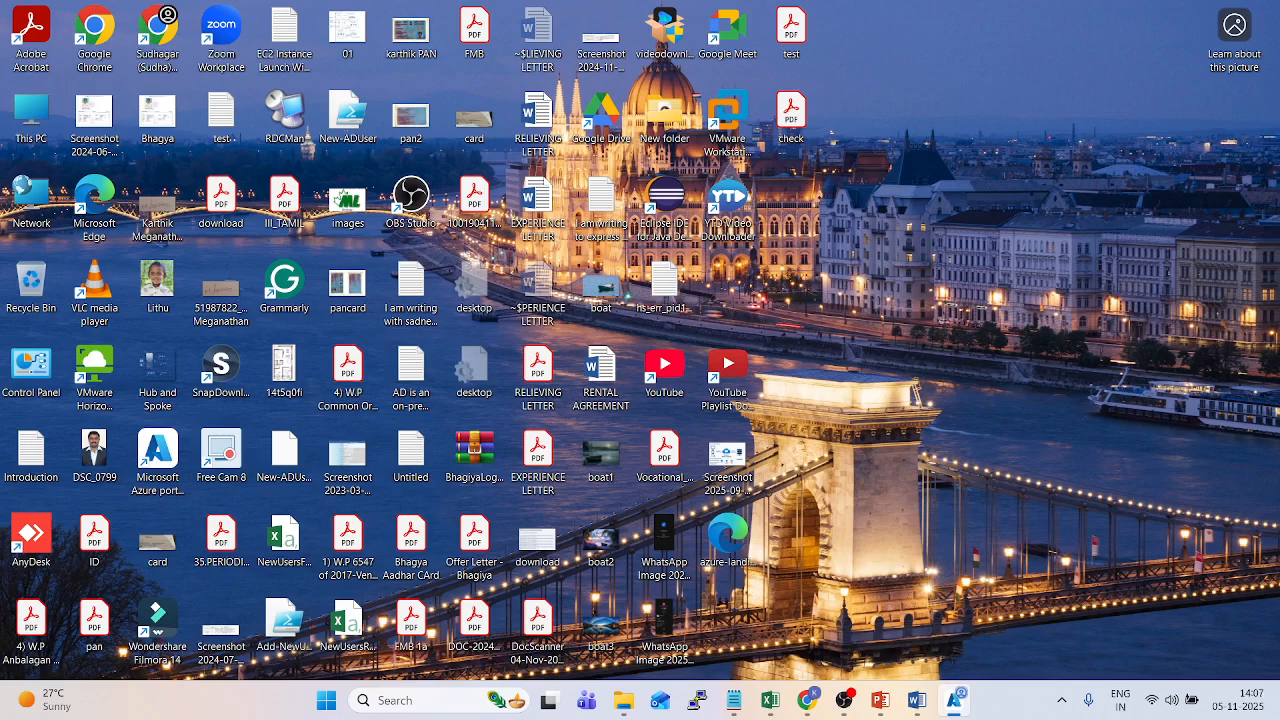
left_click(955, 700)
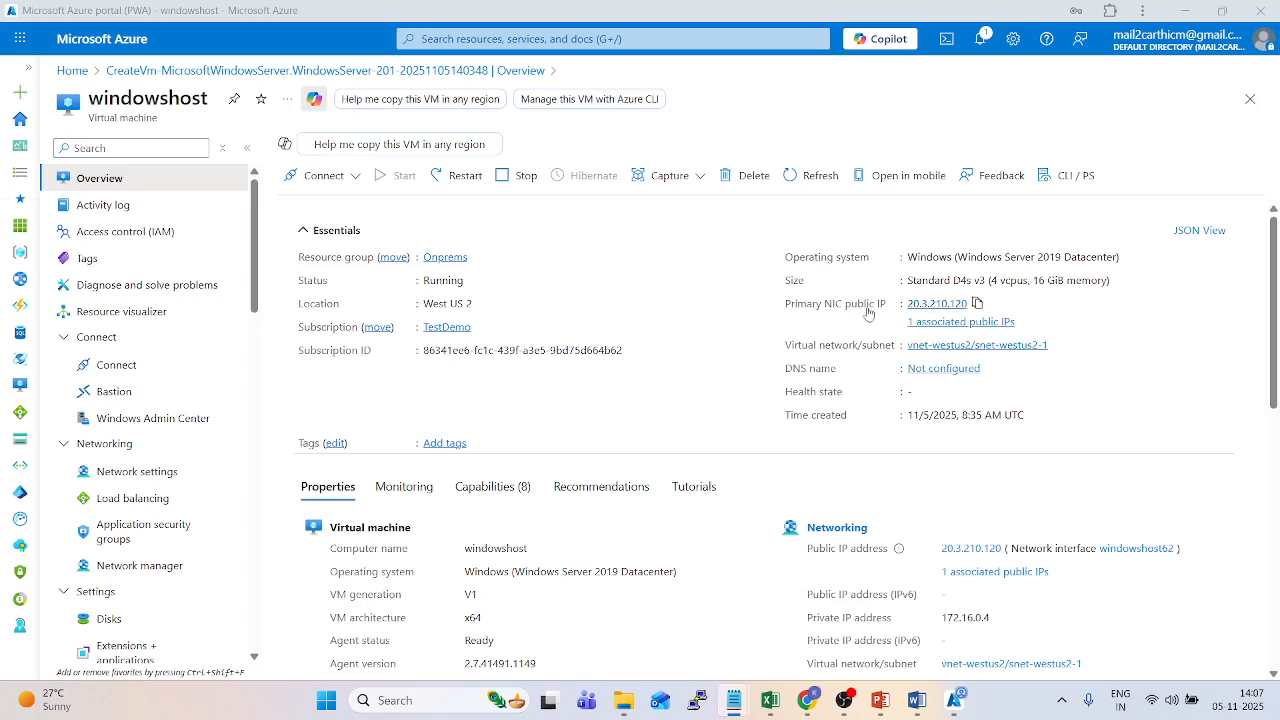
Open the connection options for windowshost and download its RDP file.
left_click(309, 177)
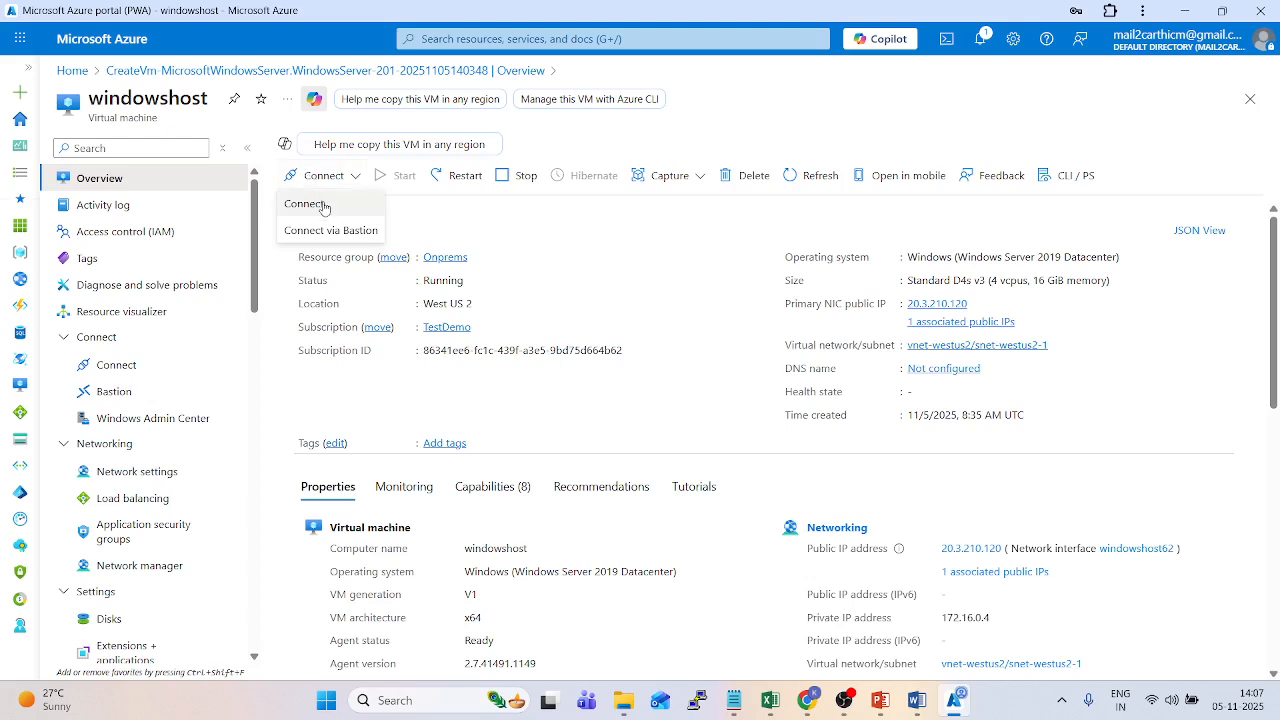
left_click(315, 203)
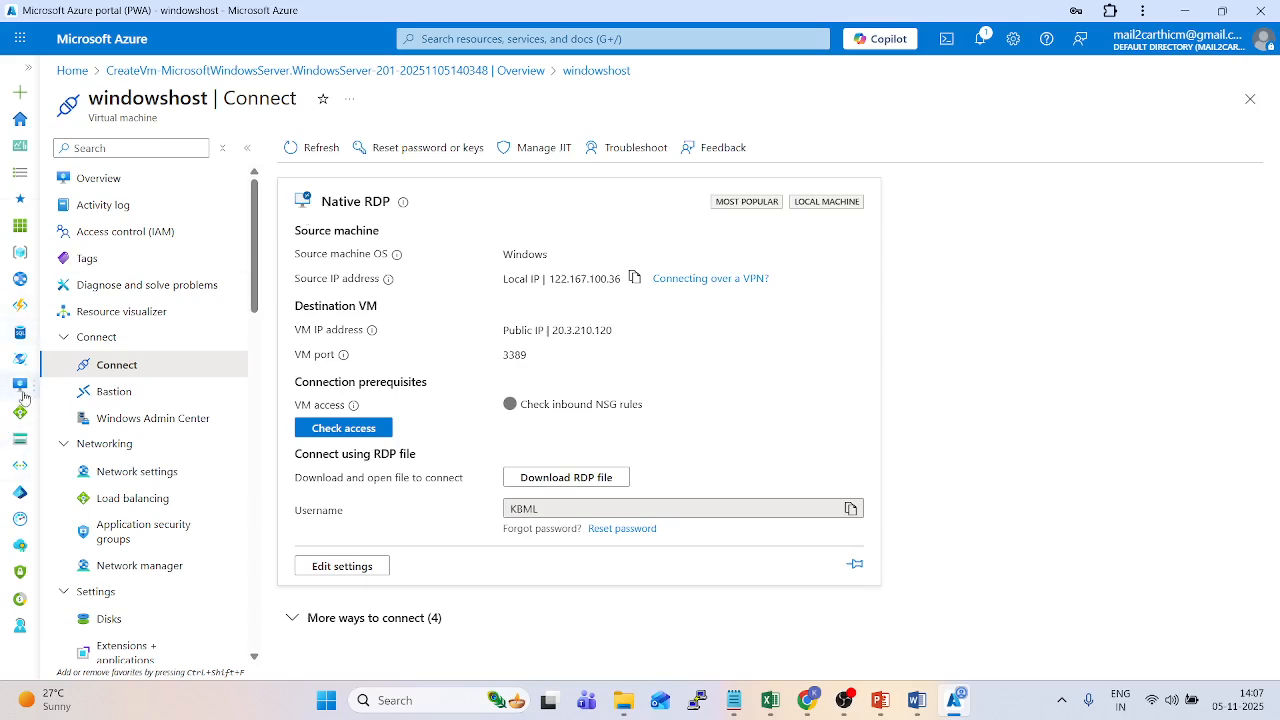
mouse_move(22, 395)
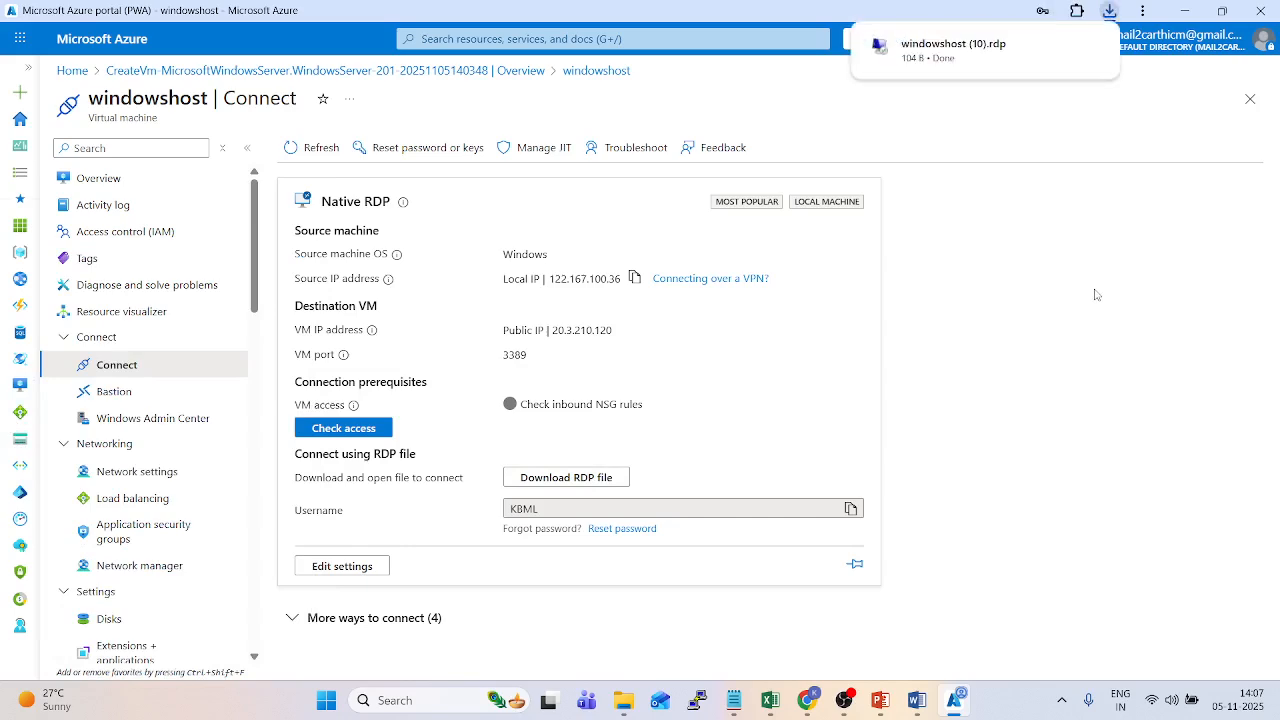
Open the downloaded RDP file and proceed with the remote desktop connection despite the unknown publisher.
mouse_move(937, 60)
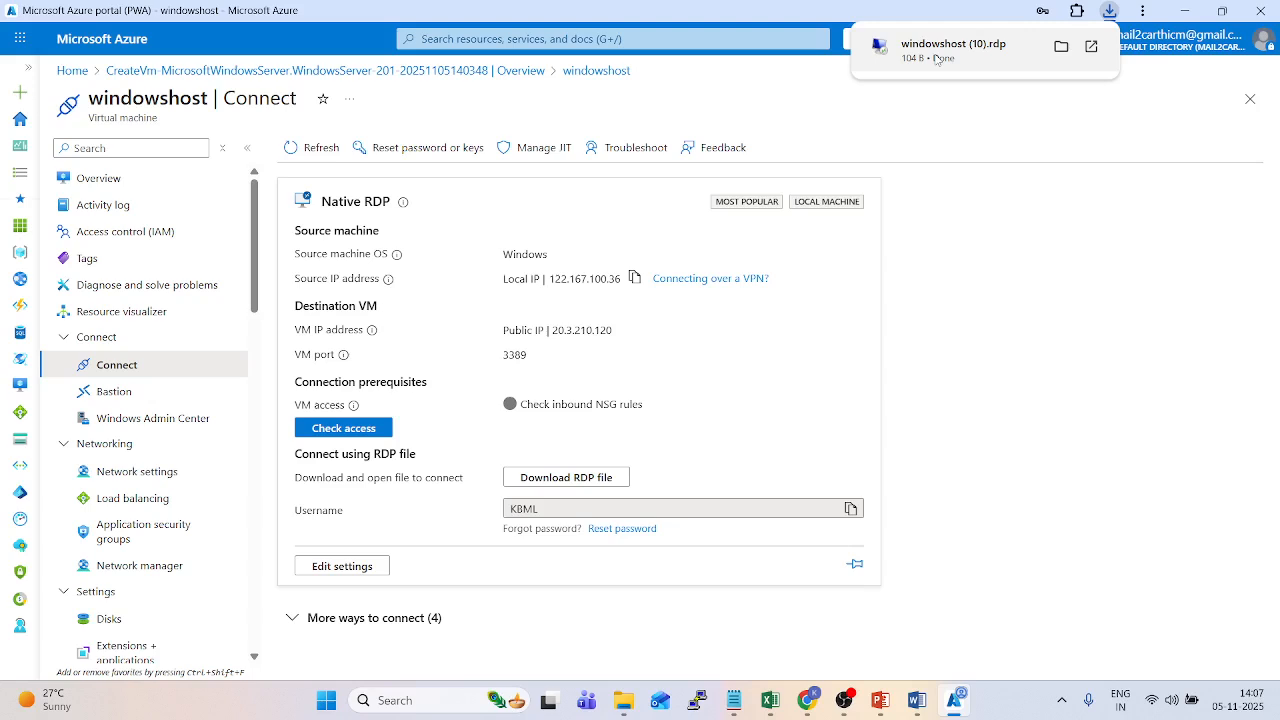
left_click(937, 58)
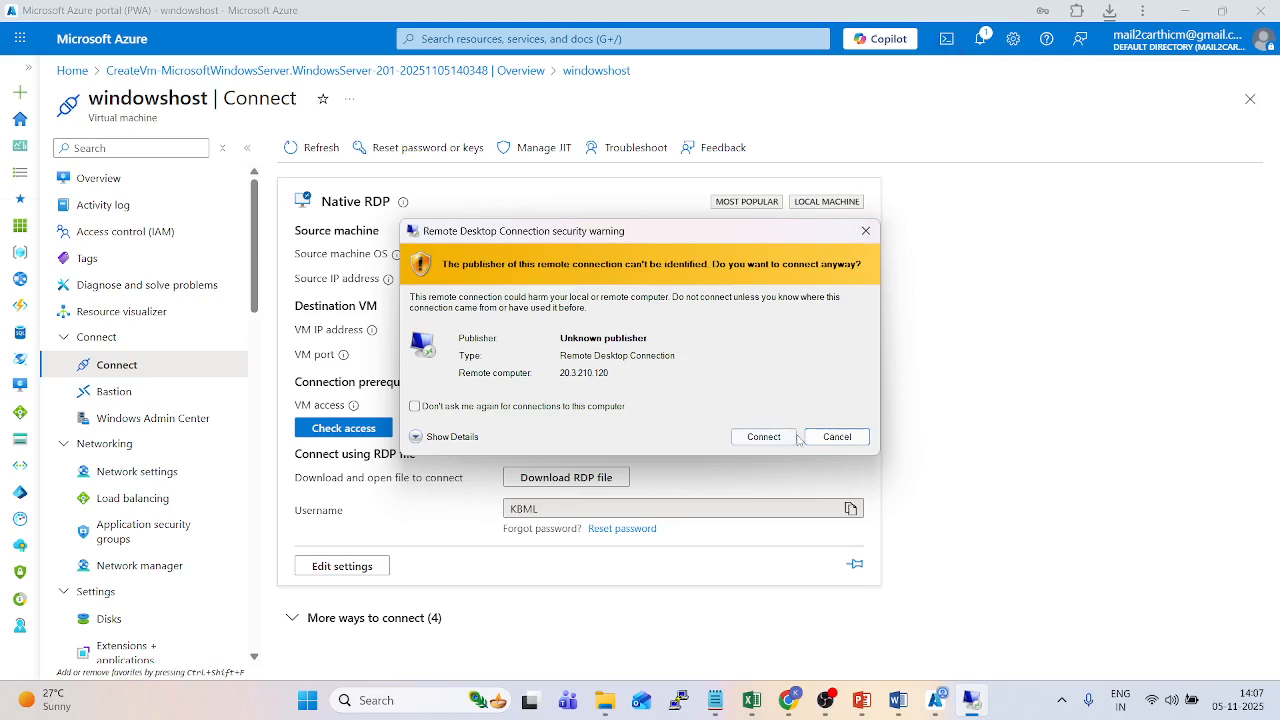
left_click(763, 436)
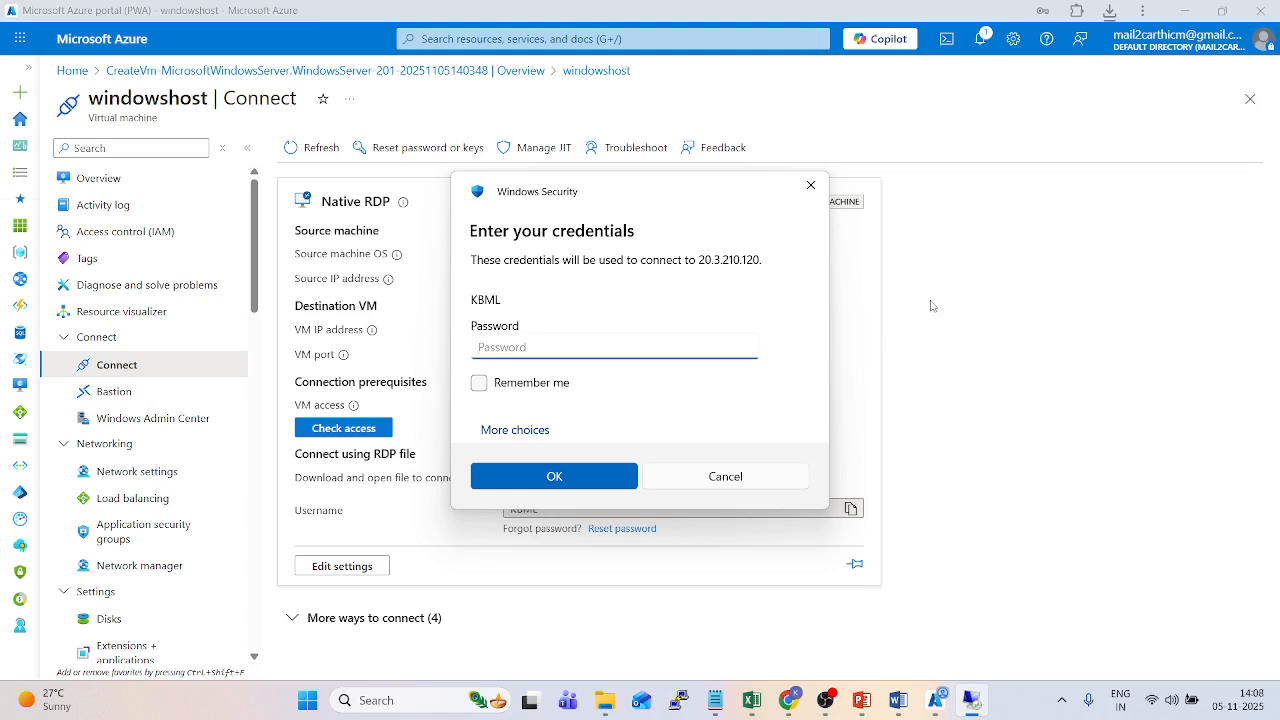
Try to sign in to the remote windowshost machine with the account password.
type("*****")
key("BackSpace")
key("BackSpace")
key("BackSpace")
key("BackSpace")
key("BackSpace")
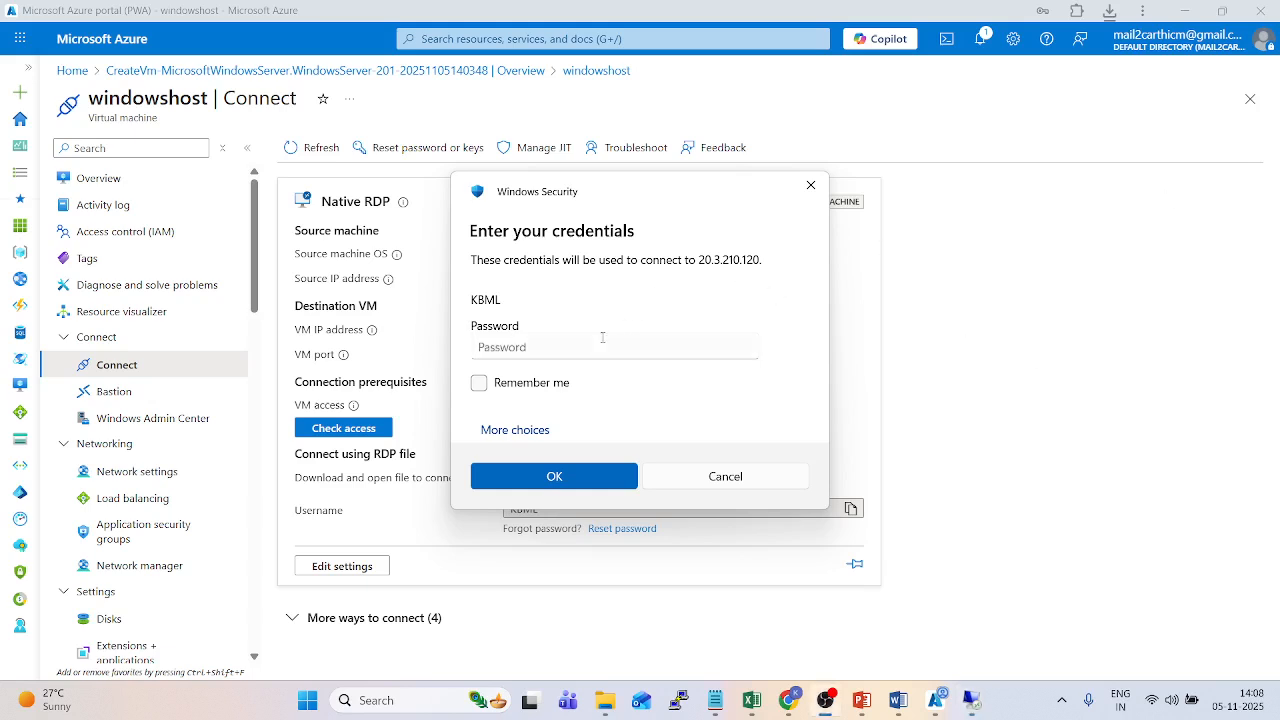
type("********")
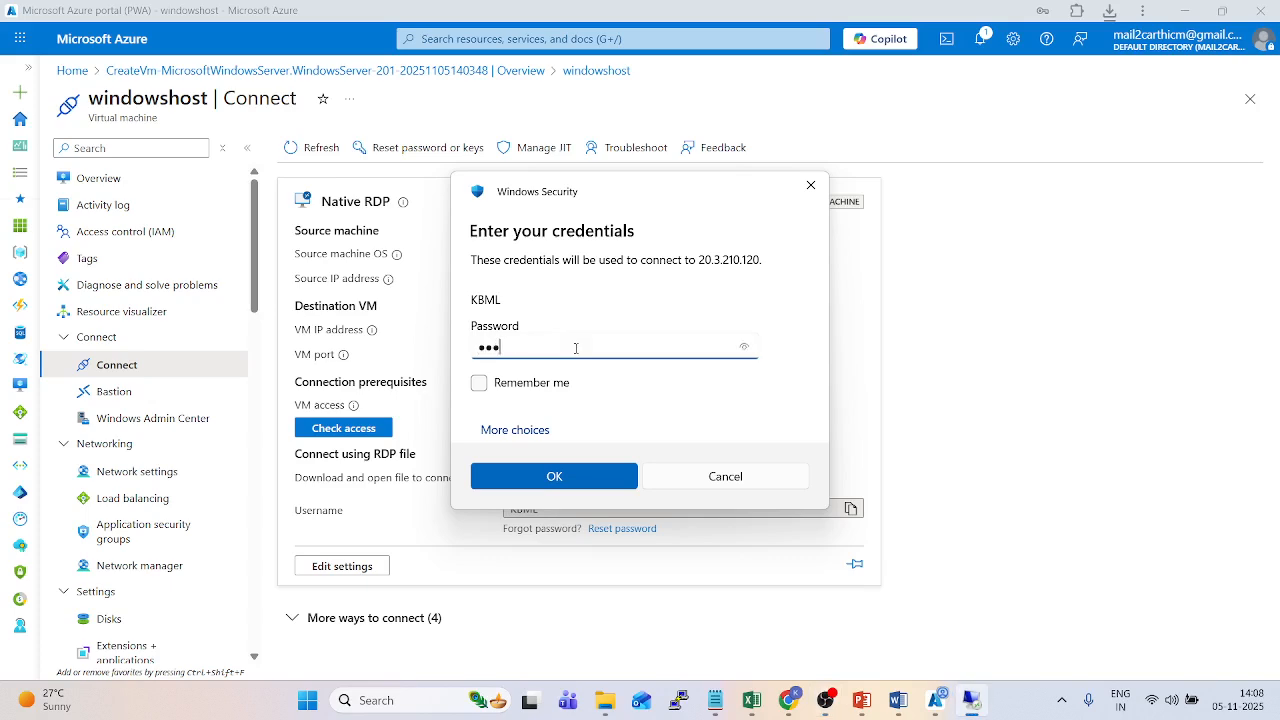
type("*****")
key("Return")
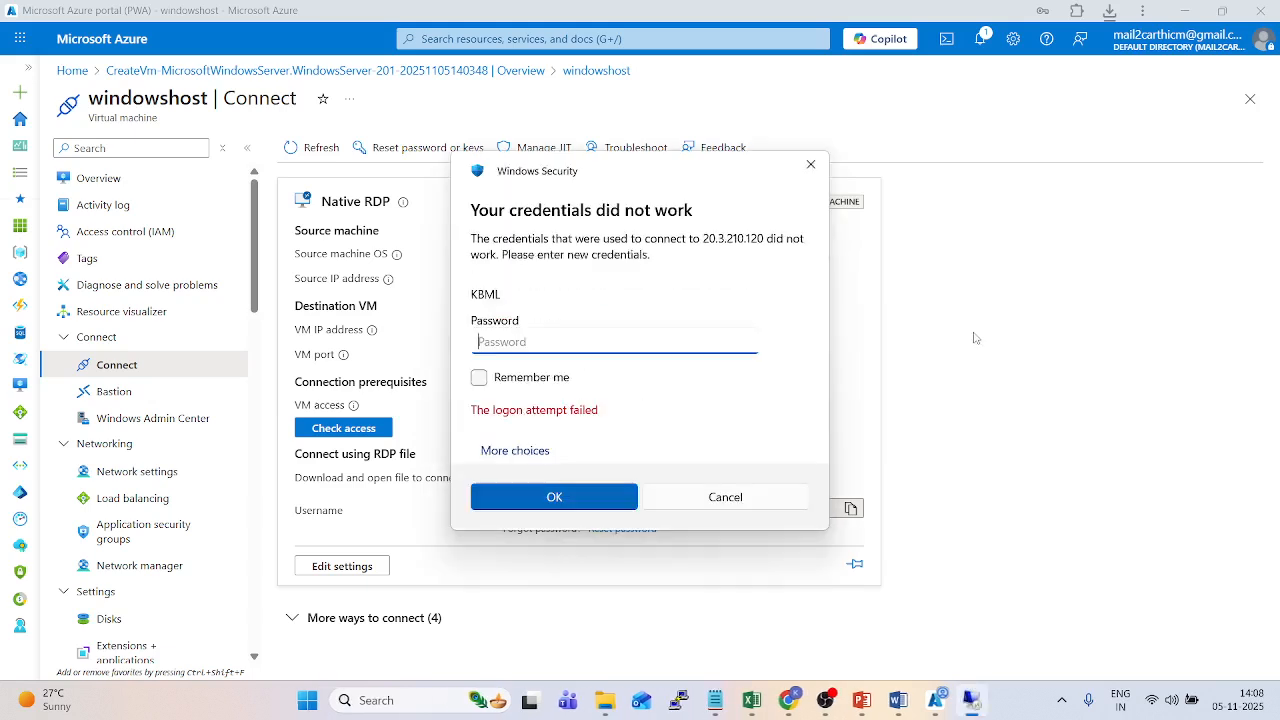
Re-enter the account password and connect despite the untrusted certificate, suppressing the certificate warning for future connections to this computer.
type("*******")
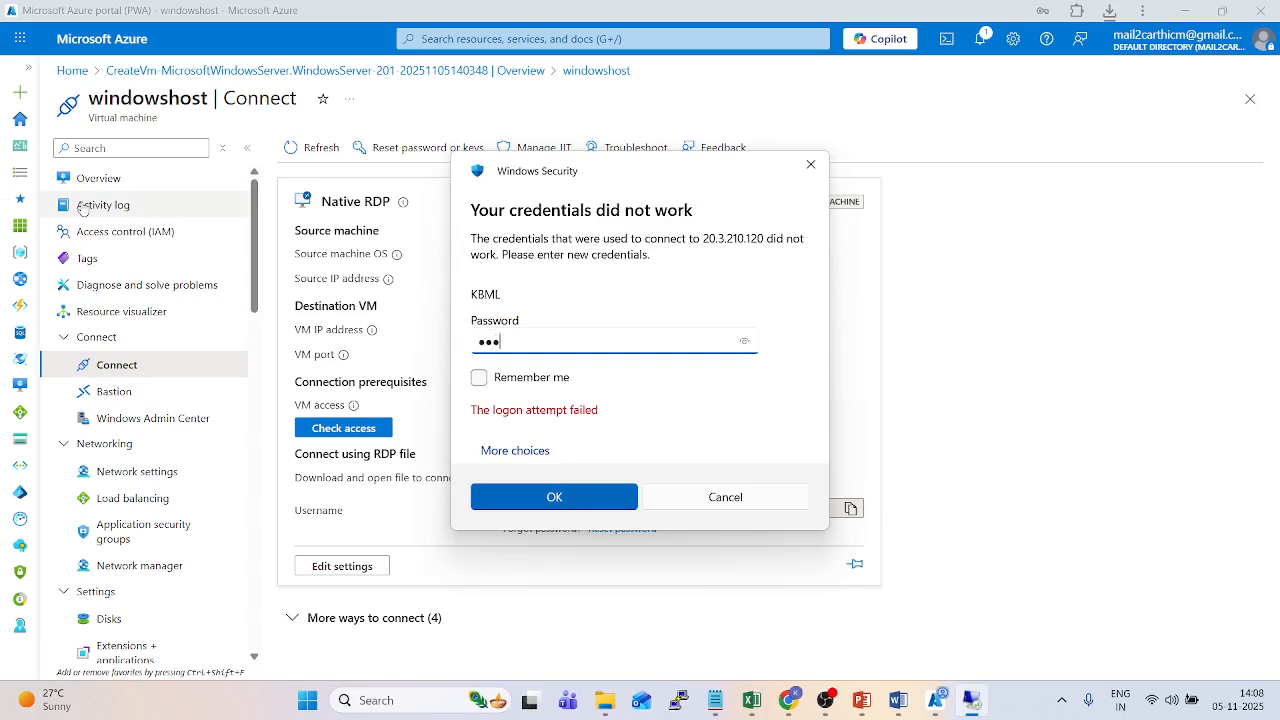
type("*****")
key("Return")
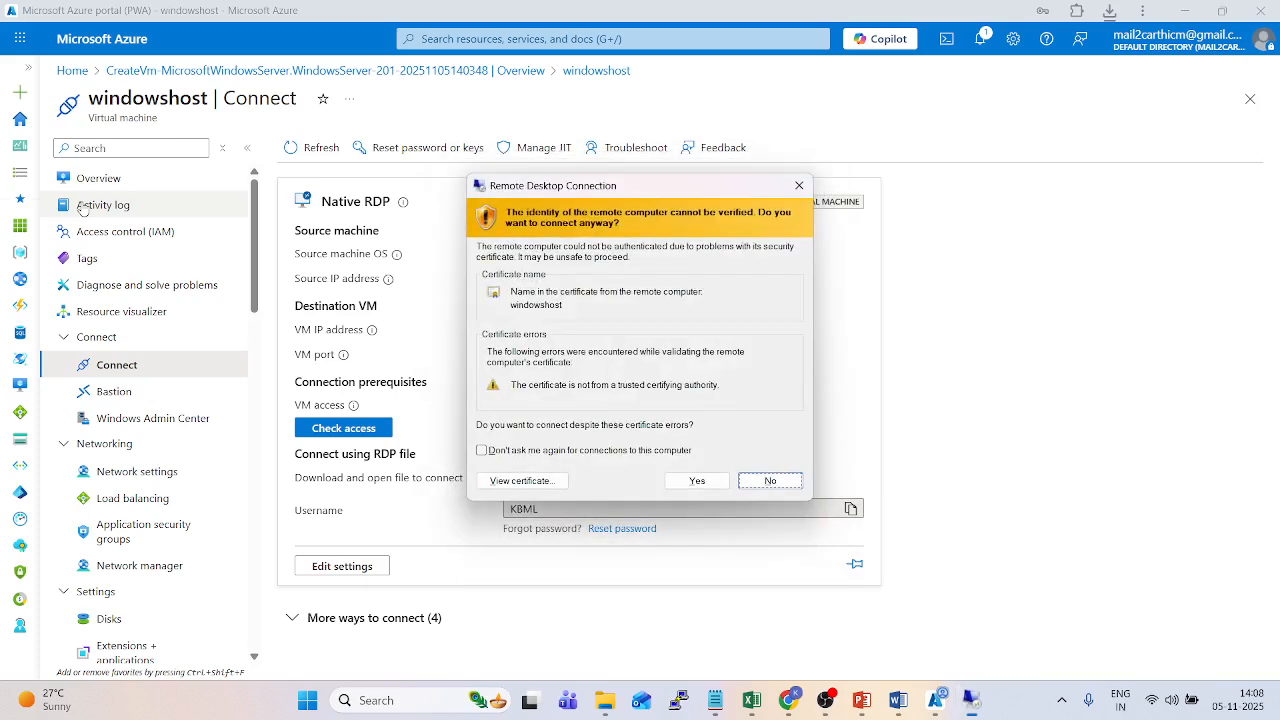
left_click(482, 450)
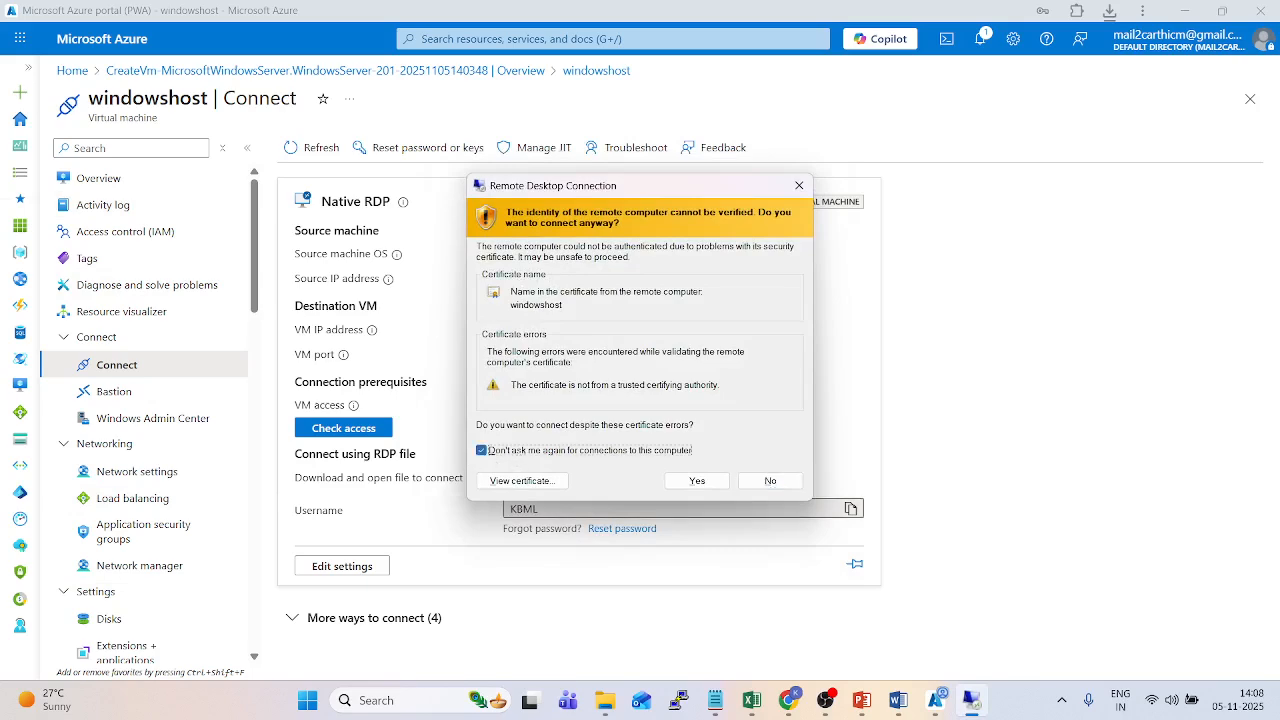
left_click(697, 481)
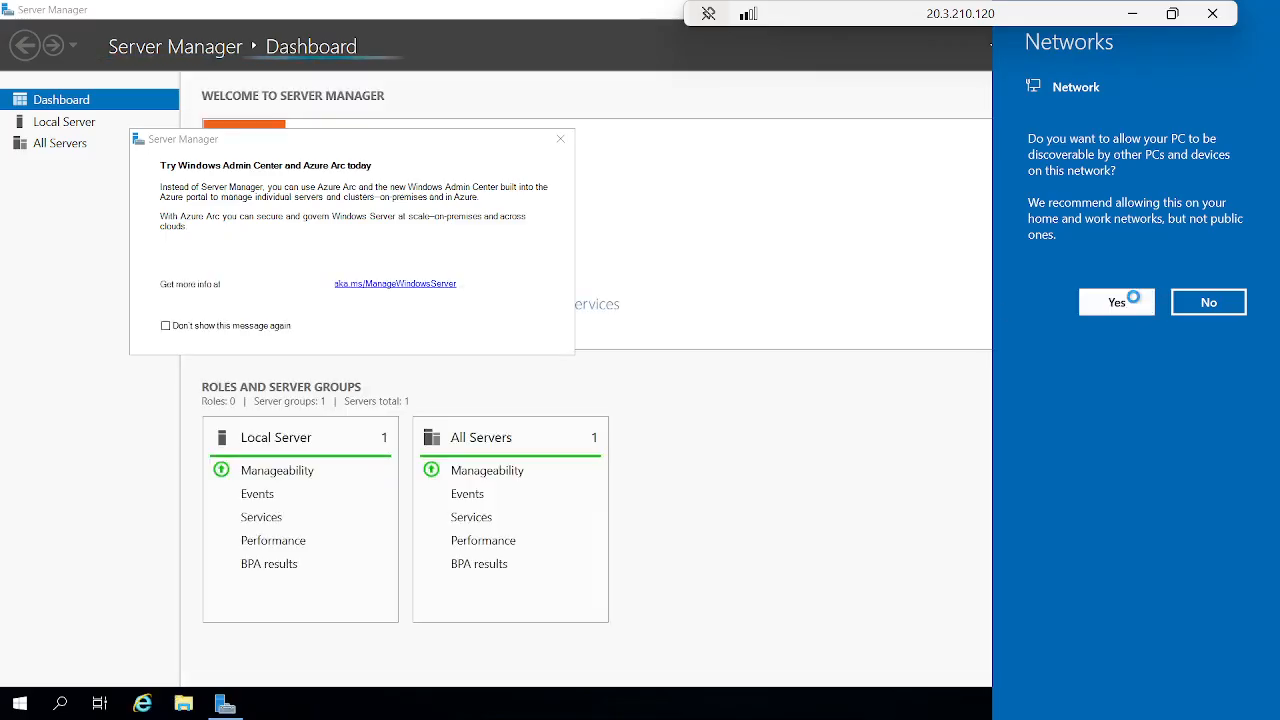
Allow the server to be discoverable on the network and permanently dismiss the Windows Admin Center and Azure Arc message.
left_click(1133, 297)
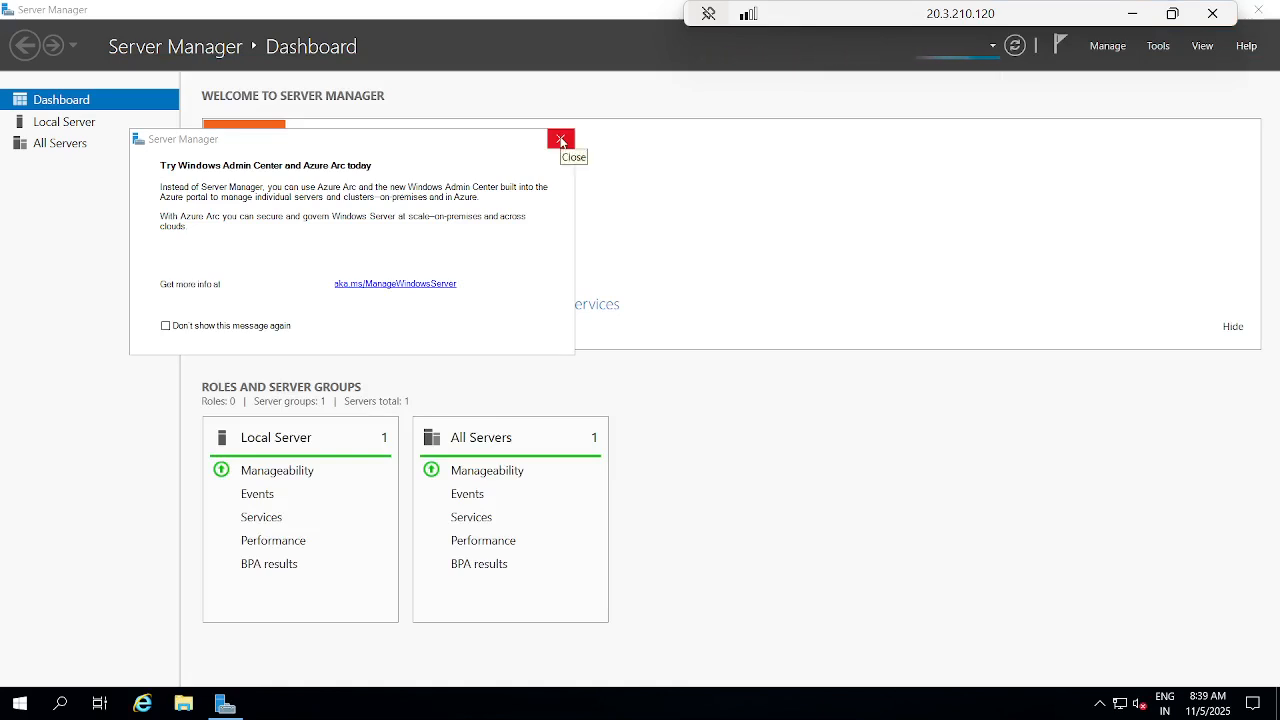
left_click(166, 326)
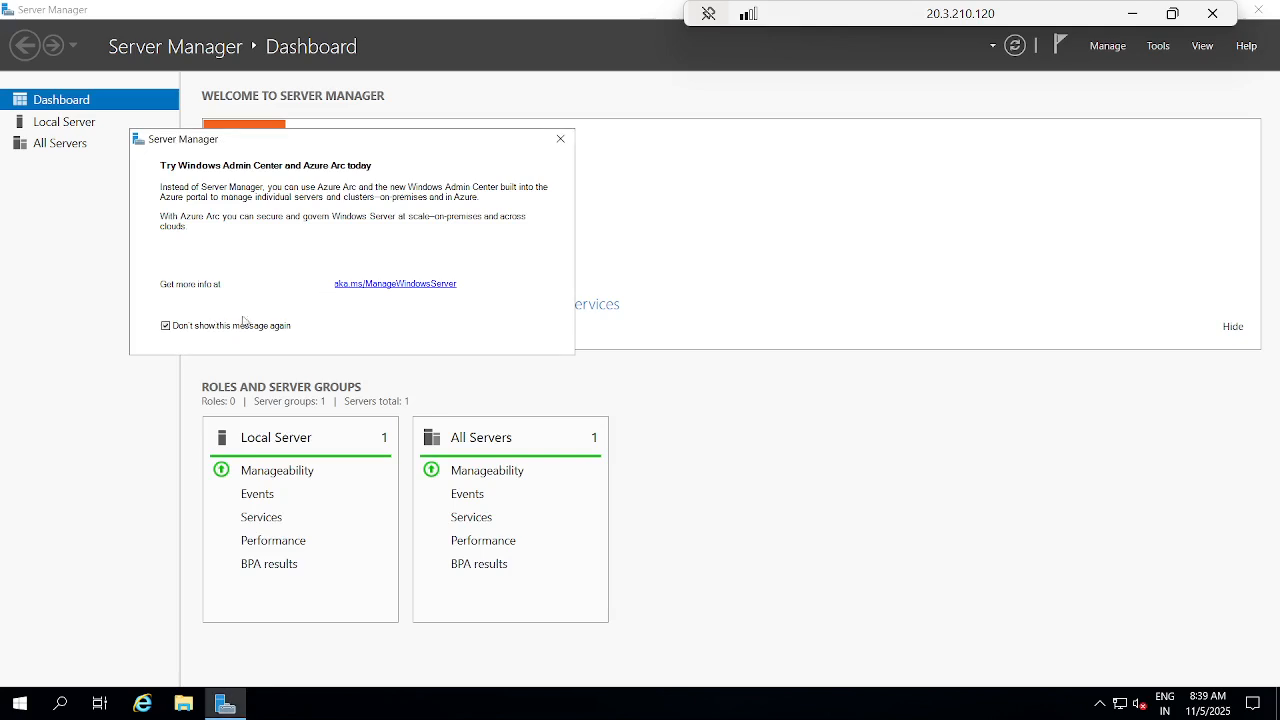
left_click(560, 139)
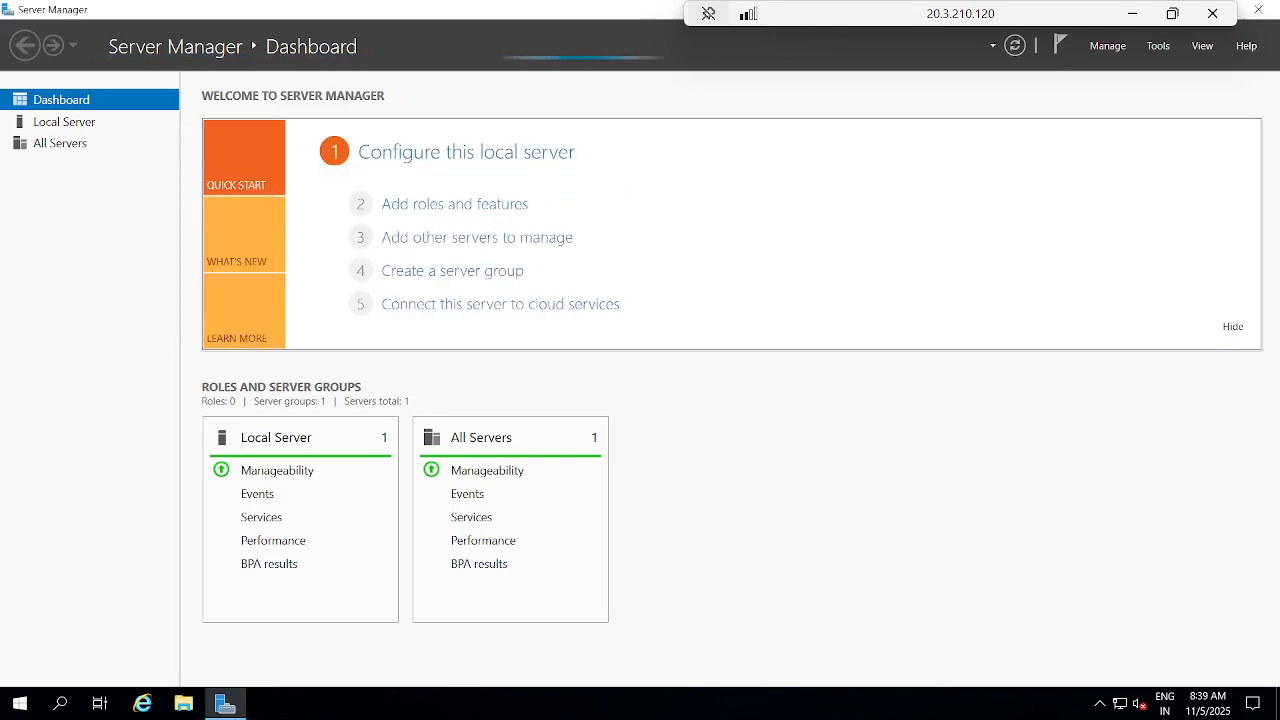
Start adding roles and features with a role-based installation on the windowshost server from the server pool.
left_click(1116, 49)
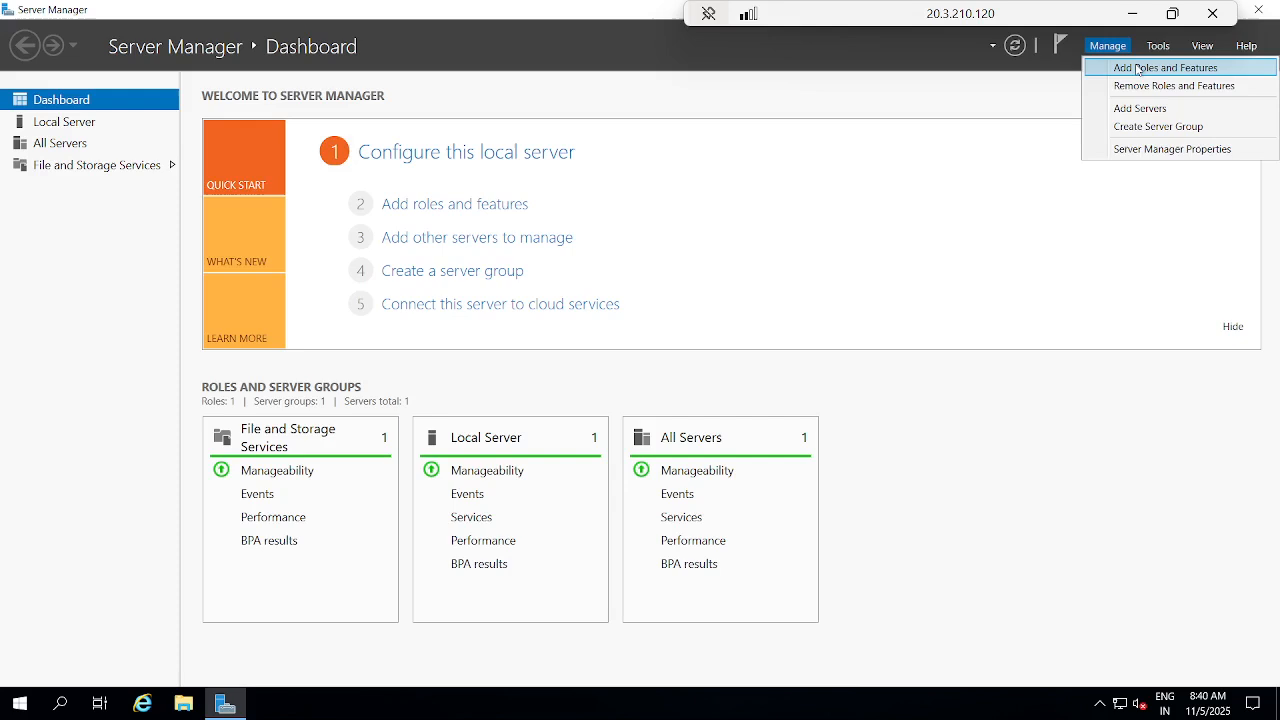
left_click(1137, 68)
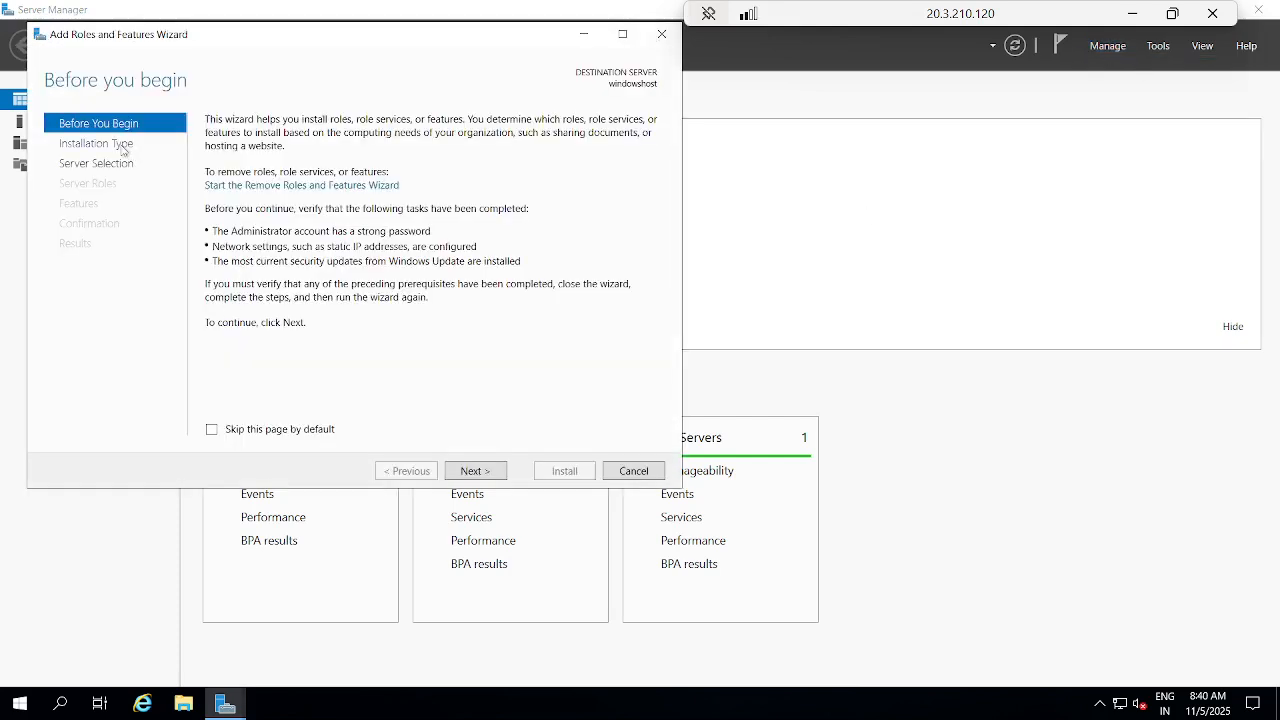
left_click(474, 471)
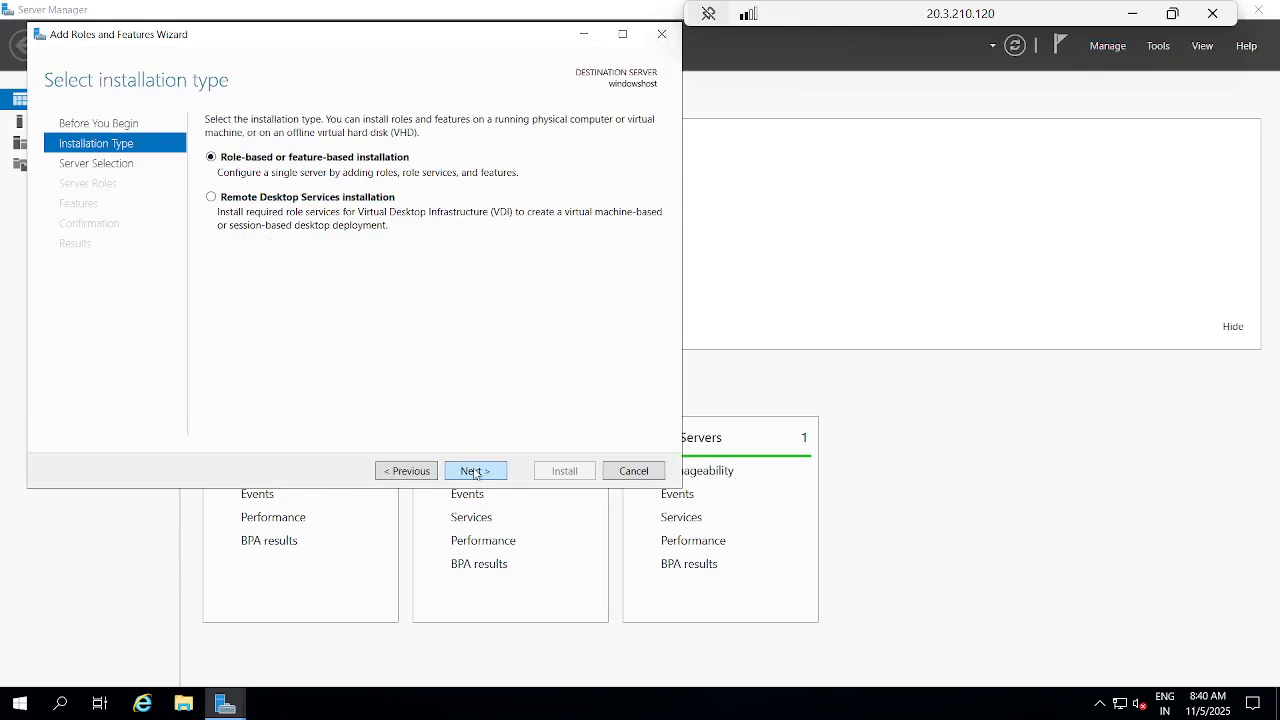
left_click(475, 471)
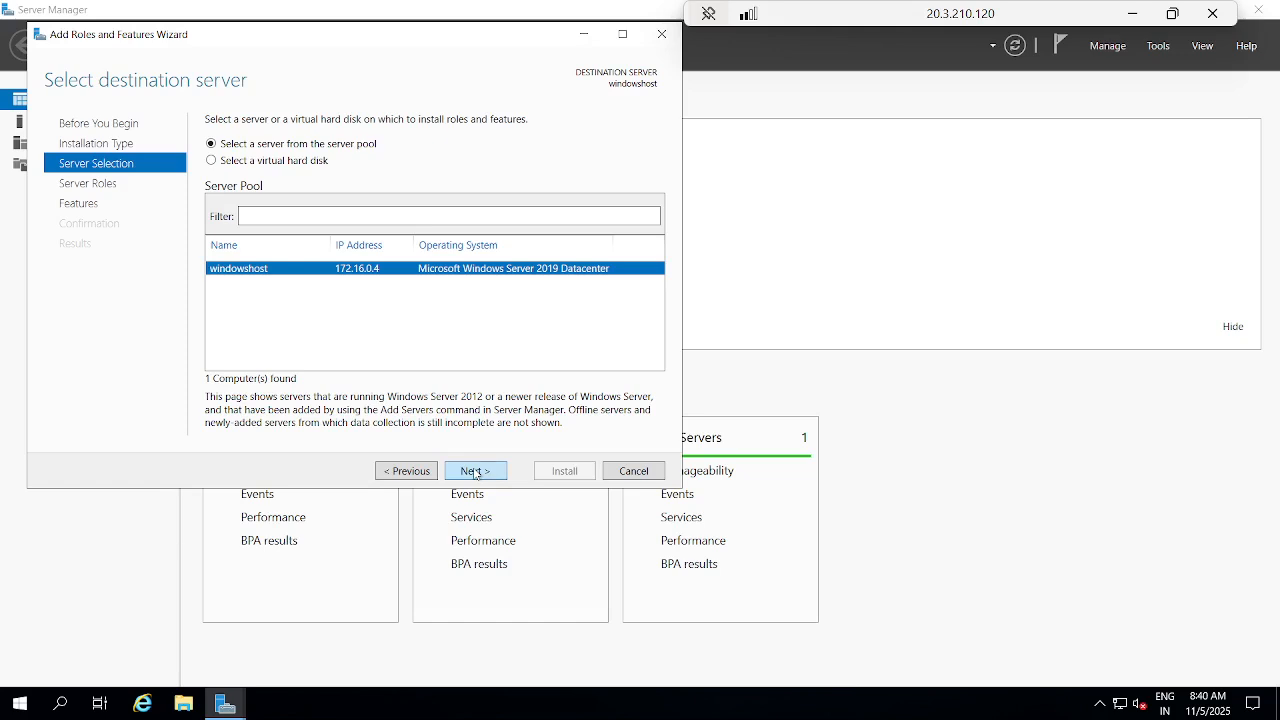
left_click(475, 471)
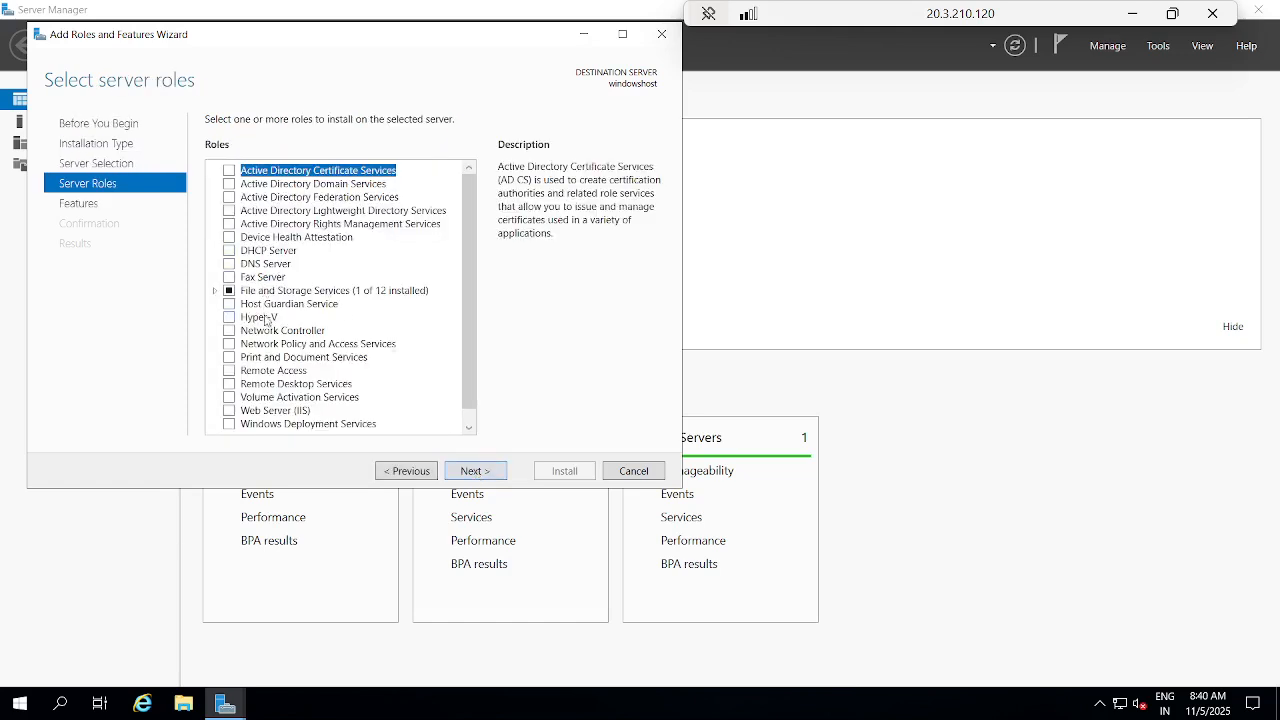
Select the Hyper-V server role and include its required management tools.
left_click(267, 318)
left_click(229, 317)
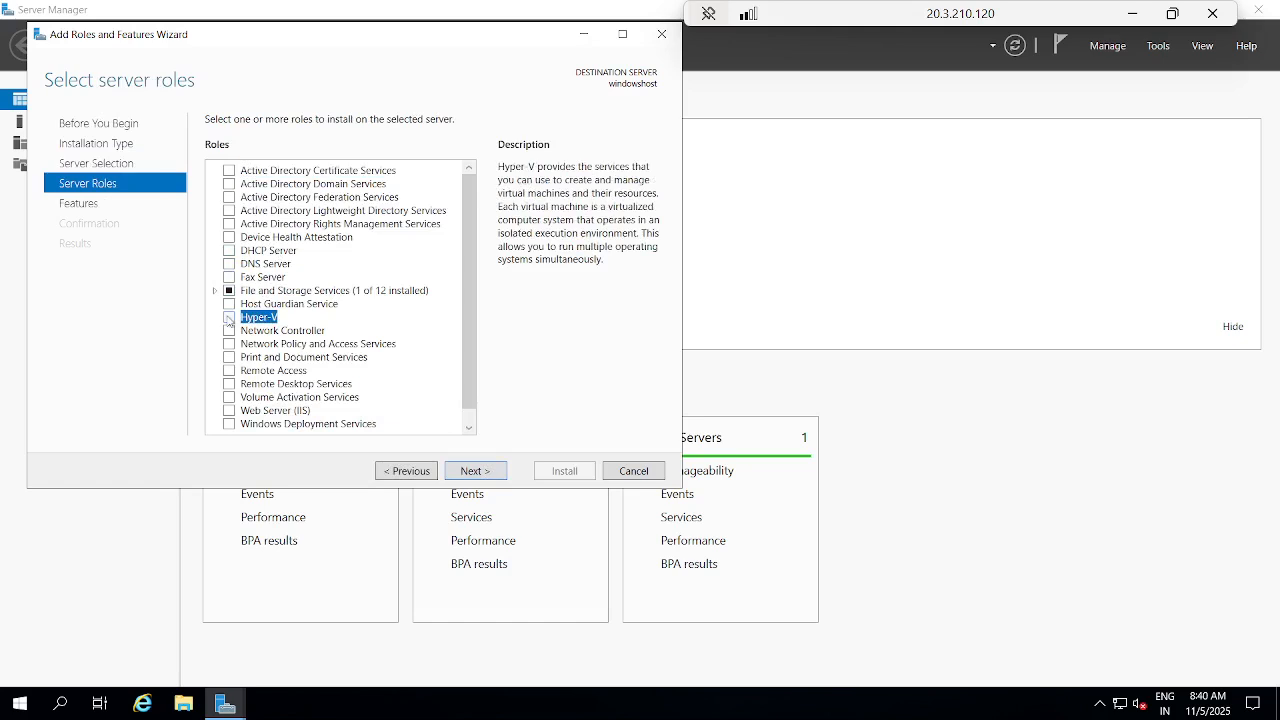
left_click(430, 404)
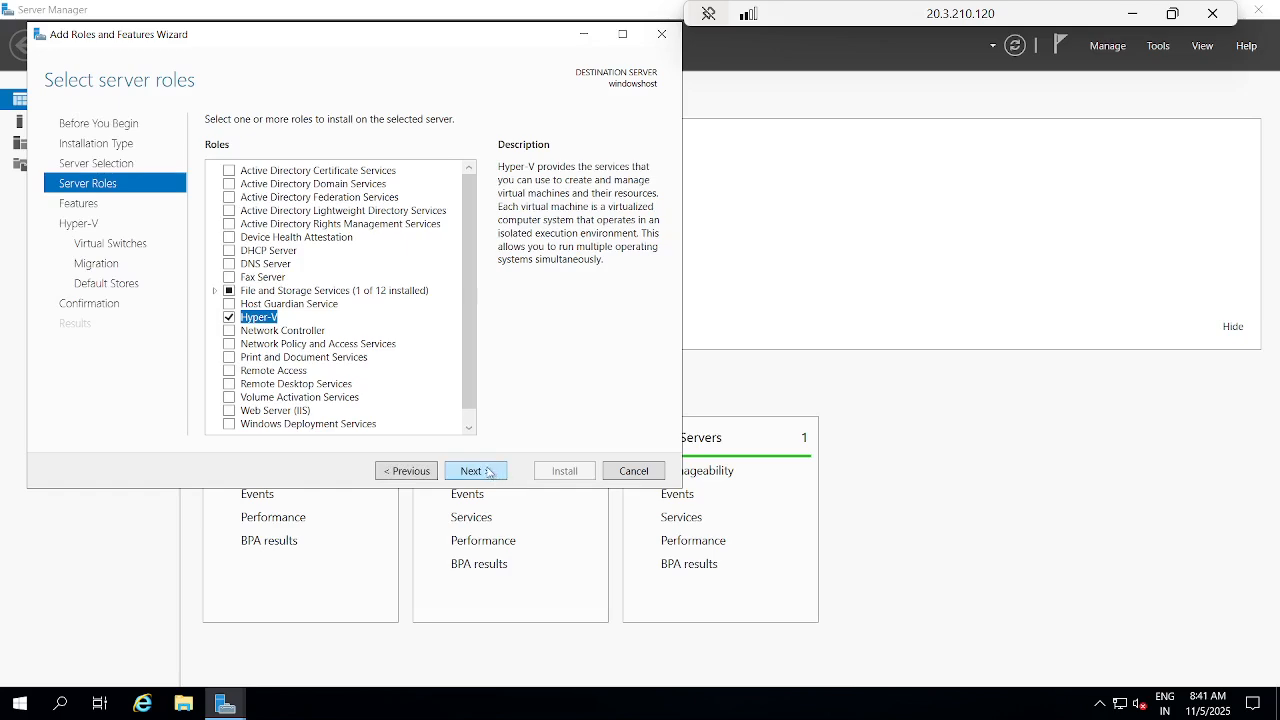
Accept the default features, virtual switch, migration and default store settings for Hyper-V and proceed to the installation confirmation.
left_click(489, 473)
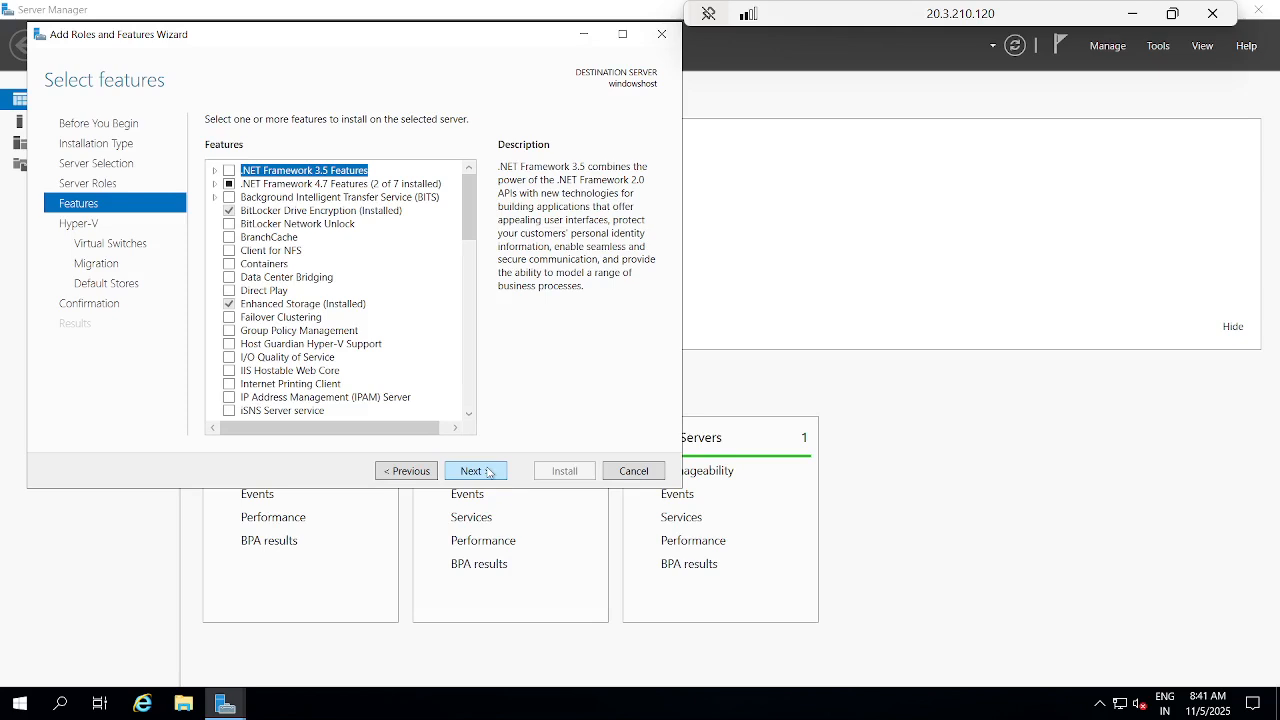
left_click(489, 473)
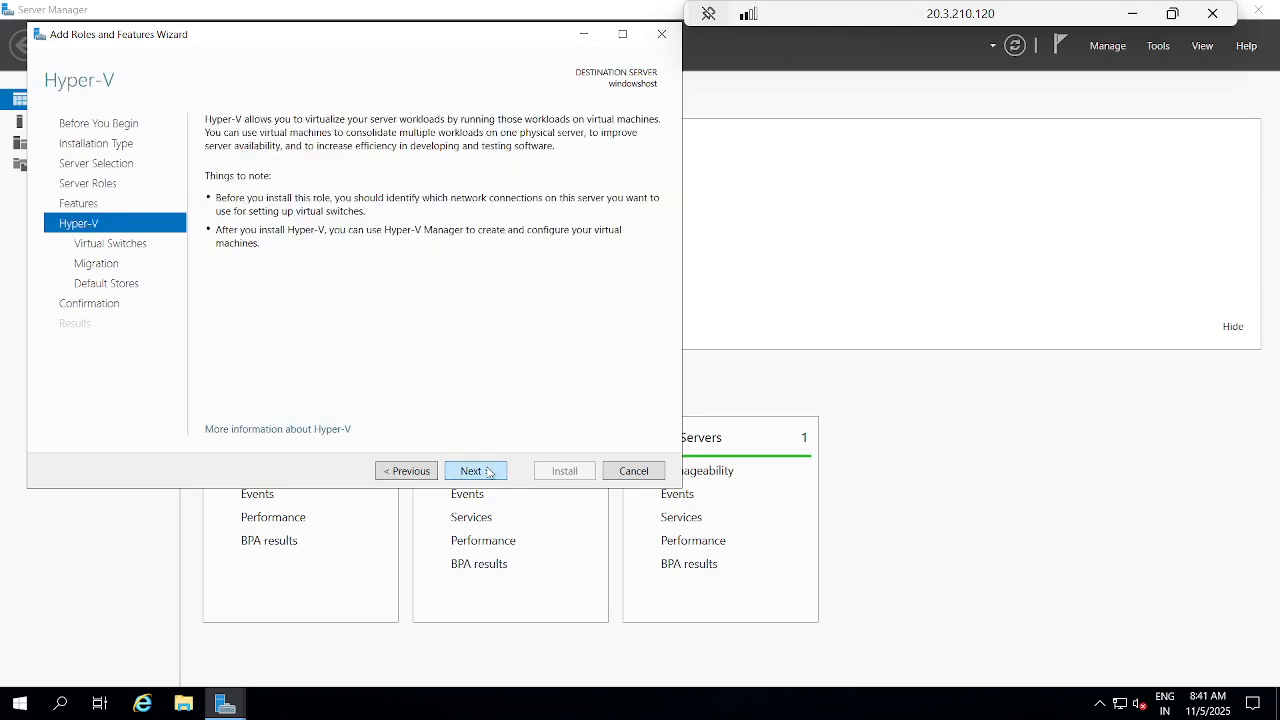
left_click(489, 473)
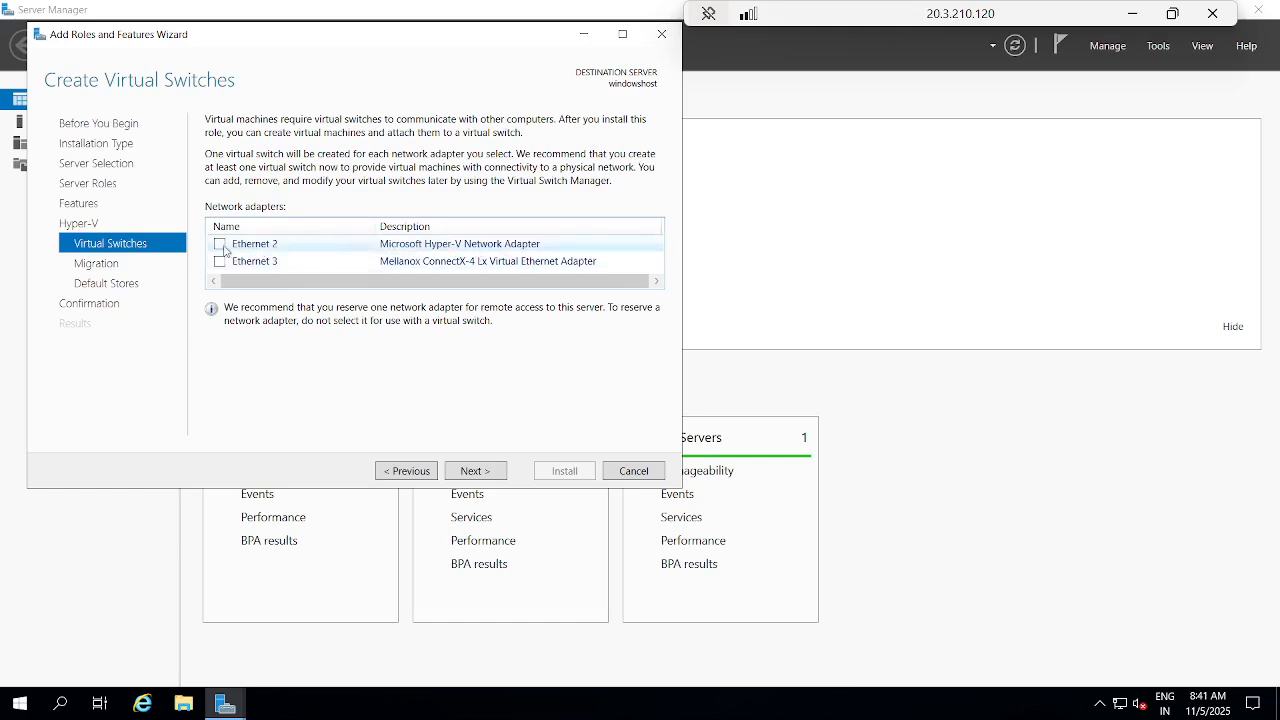
left_click(486, 470)
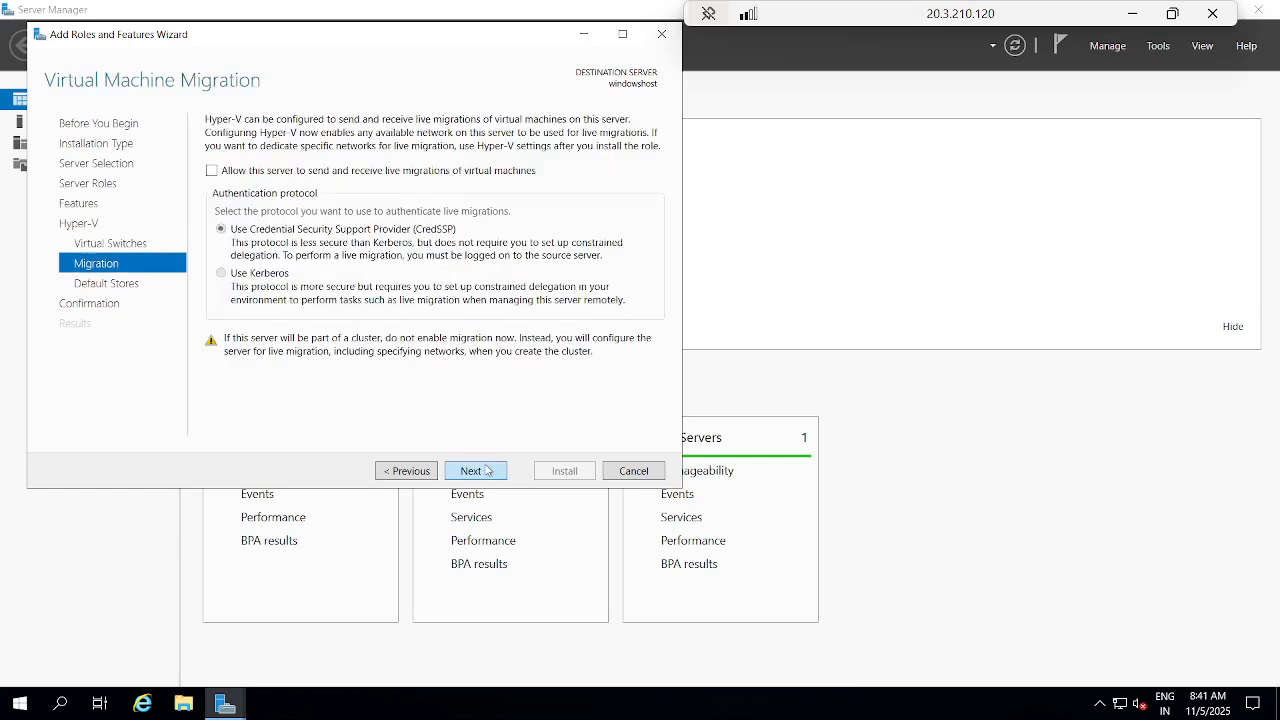
left_click(486, 471)
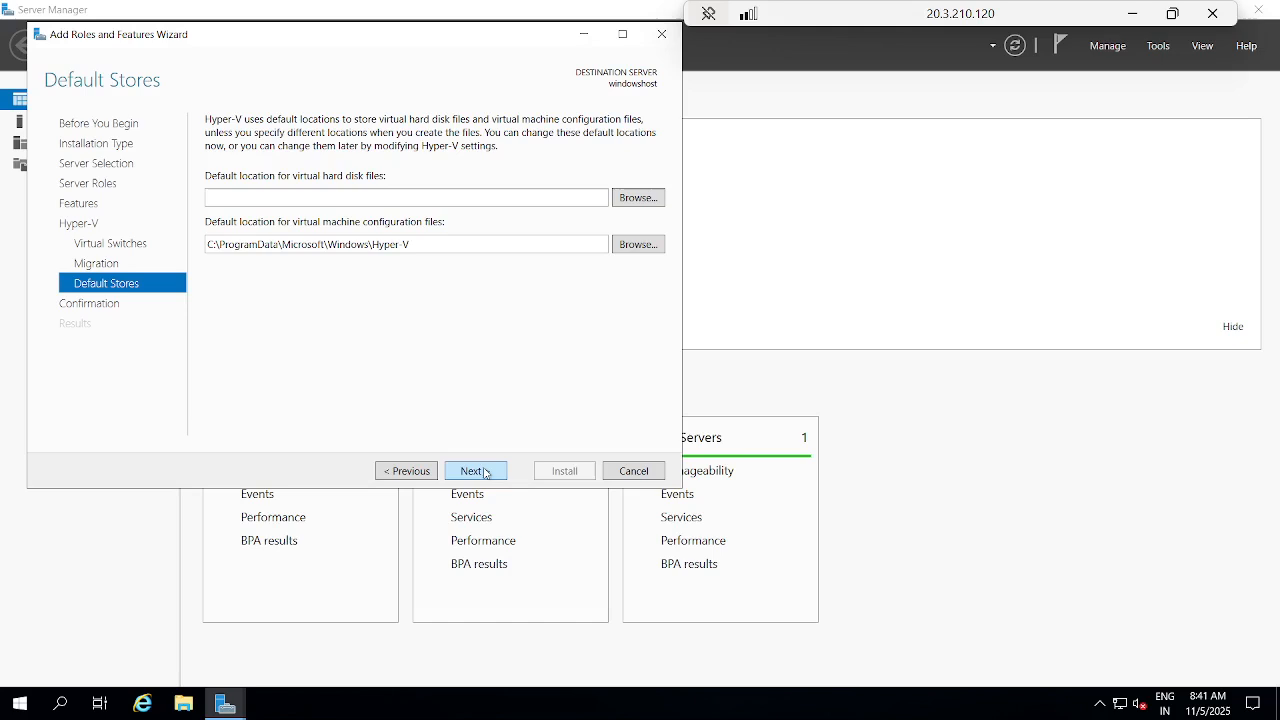
left_click(486, 472)
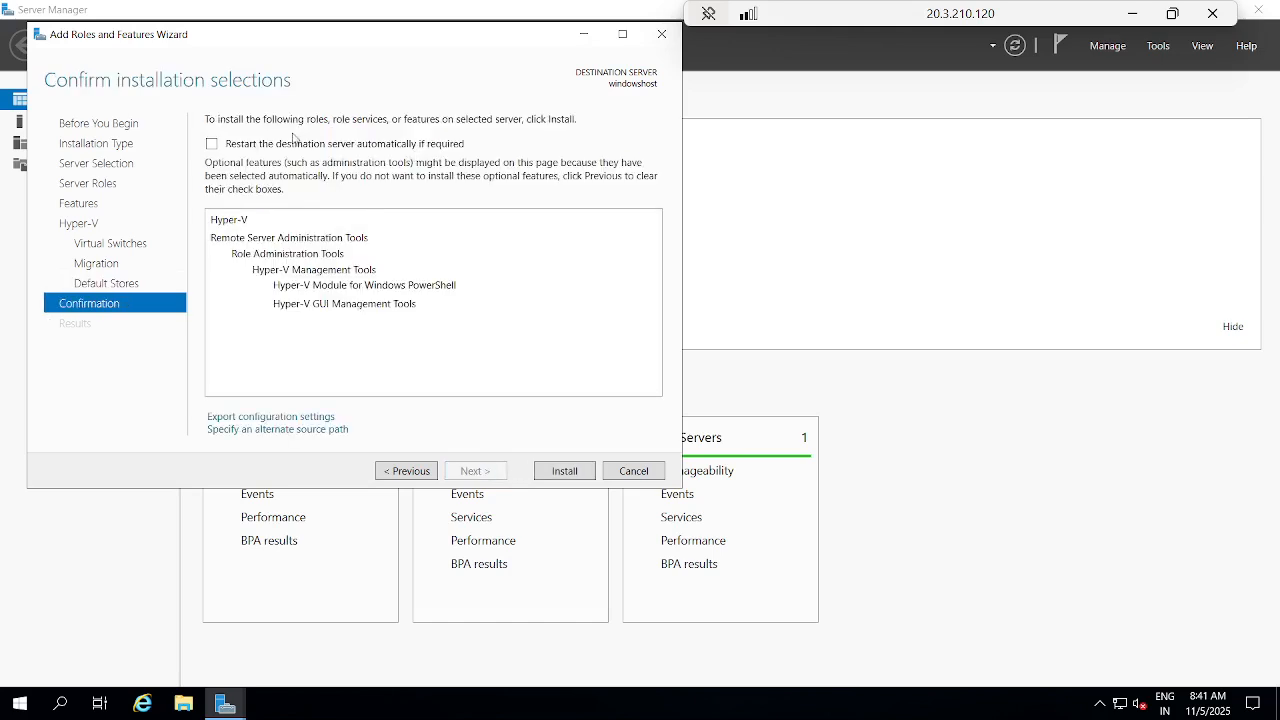
Allow the destination server to restart automatically if required and install the Hyper-V role.
left_click(212, 144)
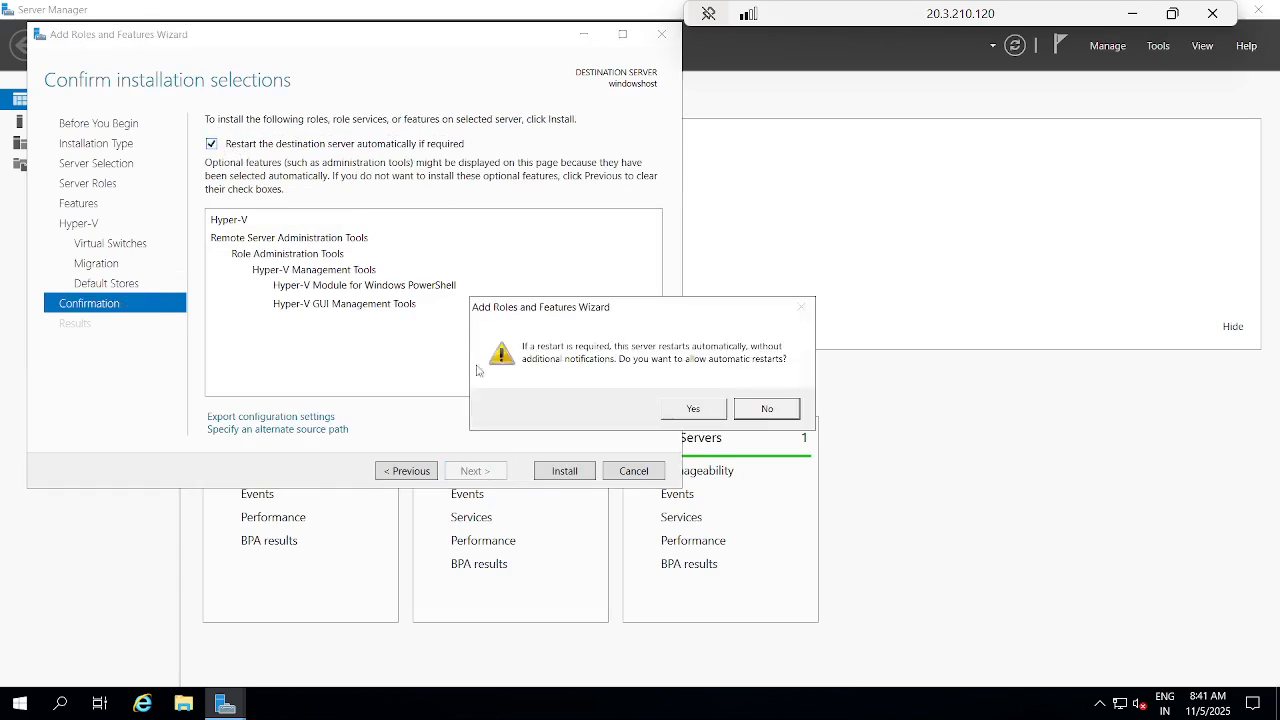
left_click(691, 410)
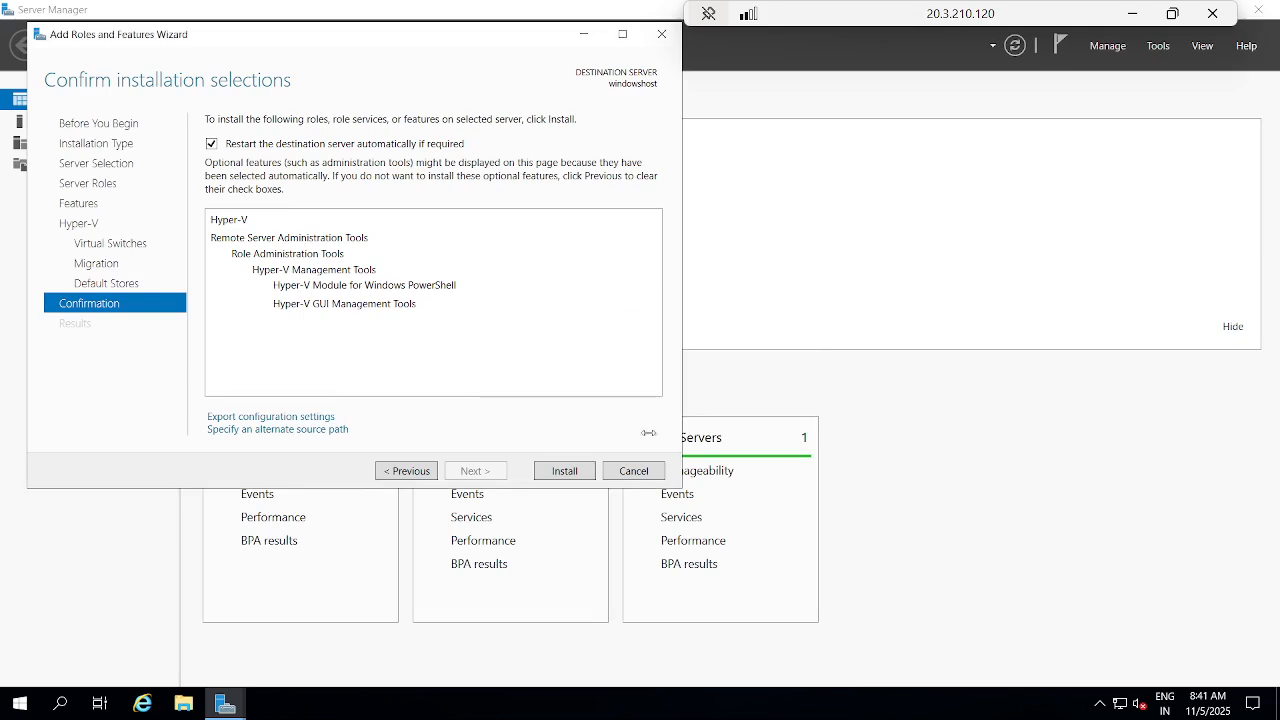
left_click(566, 471)
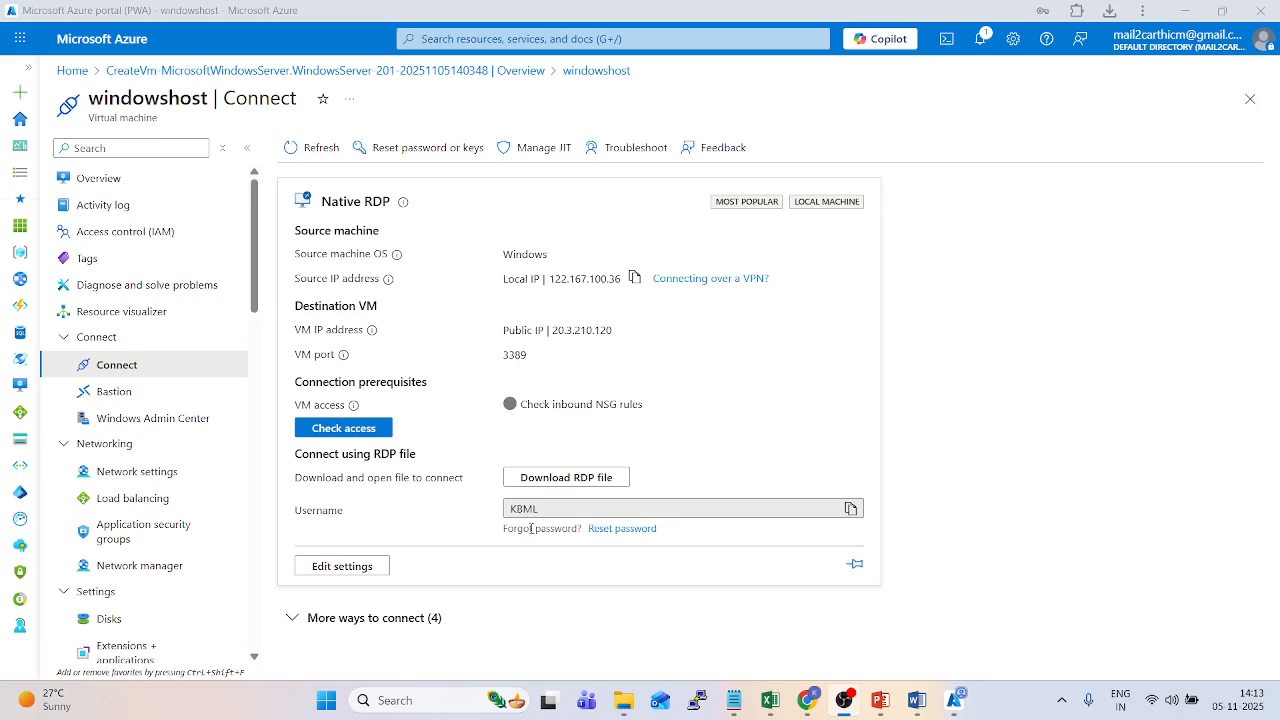
Reopen the downloaded windowshost (10).rdp file and connect despite the unknown publisher, suppressing that warning for future connections.
left_click(1110, 10)
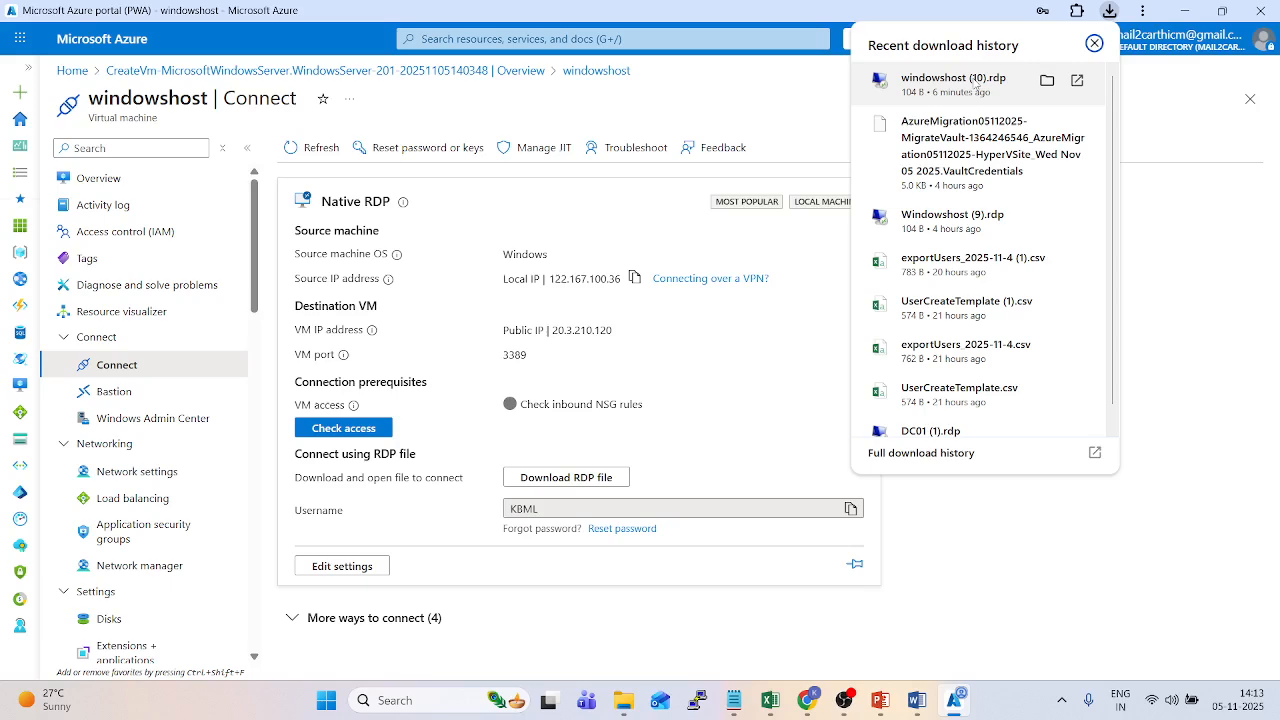
left_click(976, 84)
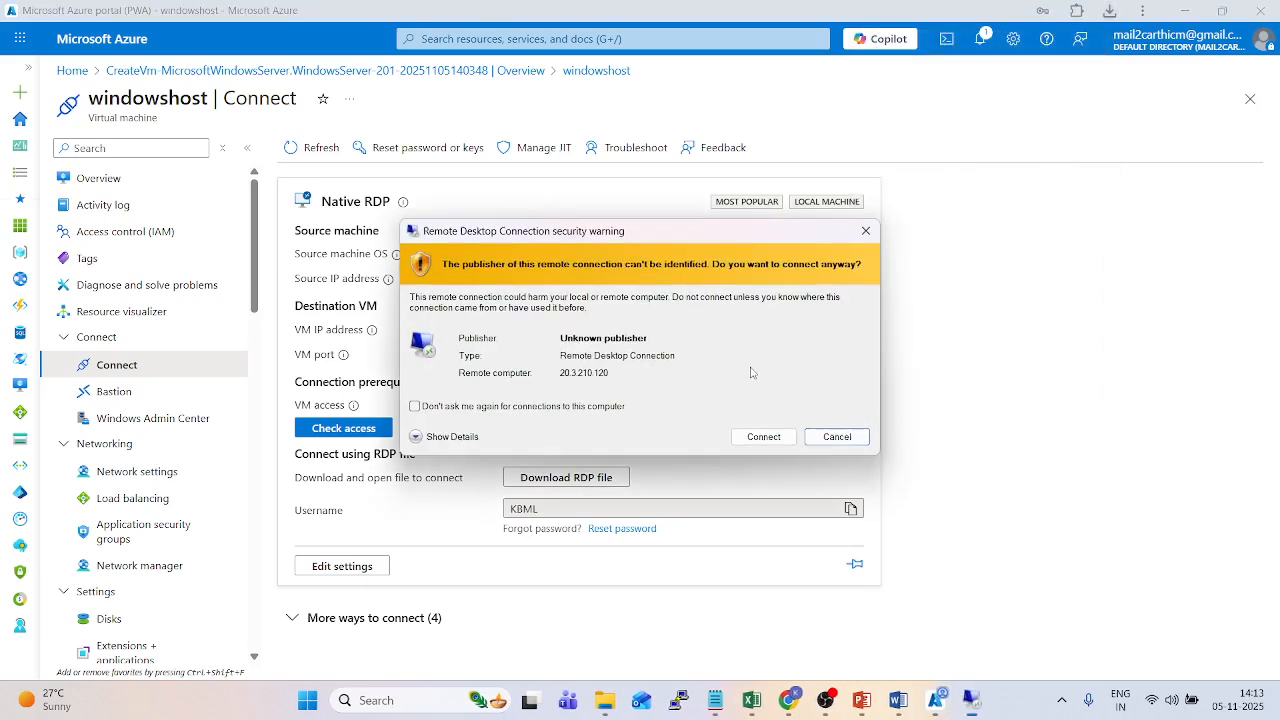
left_click(512, 408)
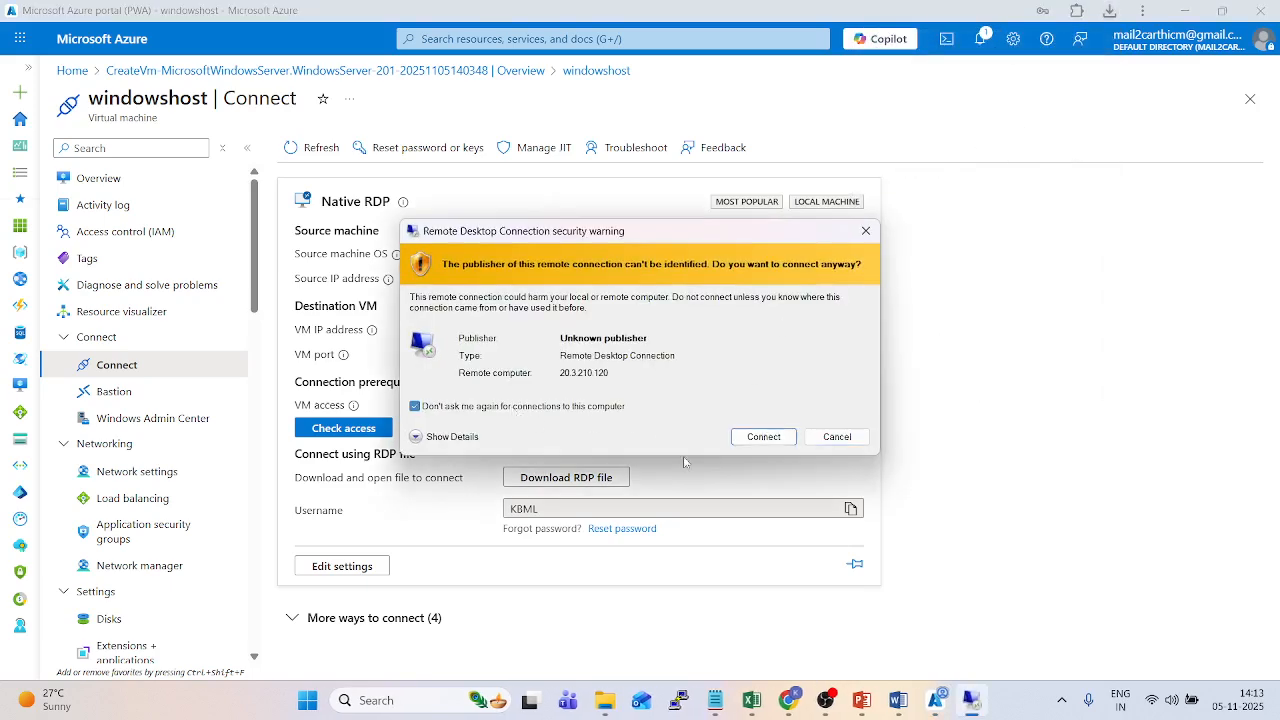
left_click(766, 438)
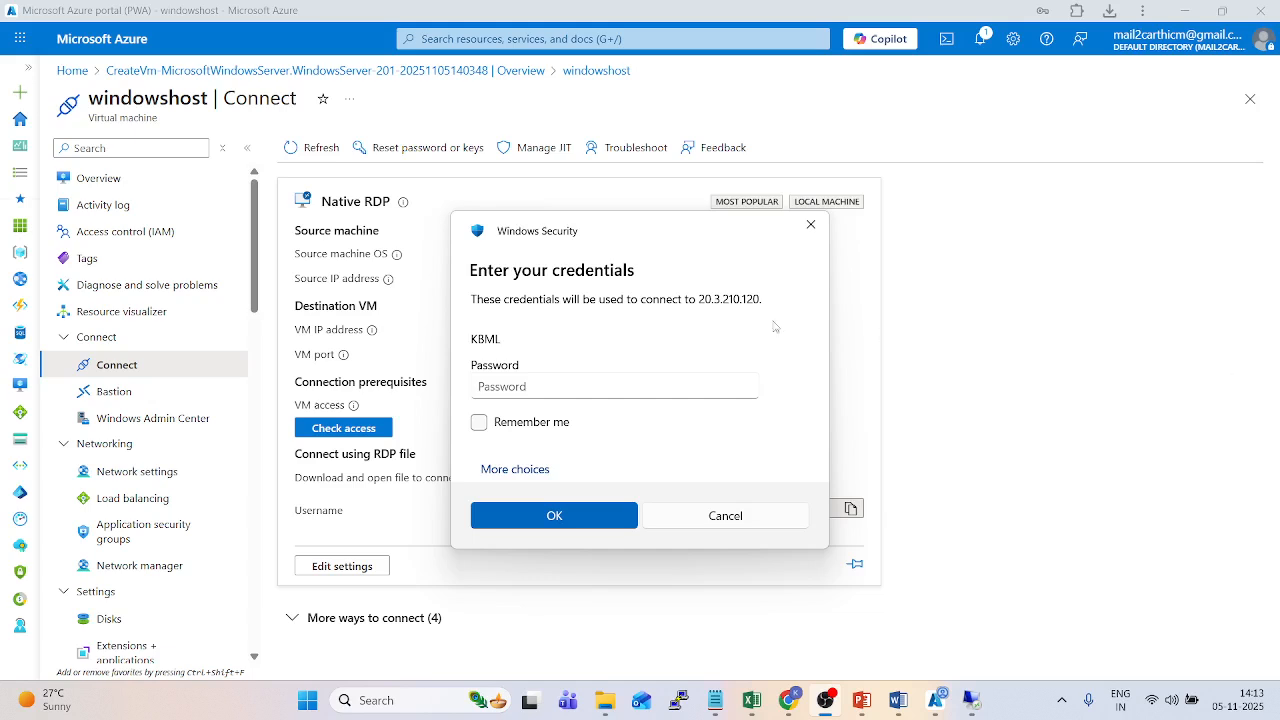
Try to reconnect to windowshost by submitting the account password, and dismiss the resulting connection dialog.
left_click(526, 390)
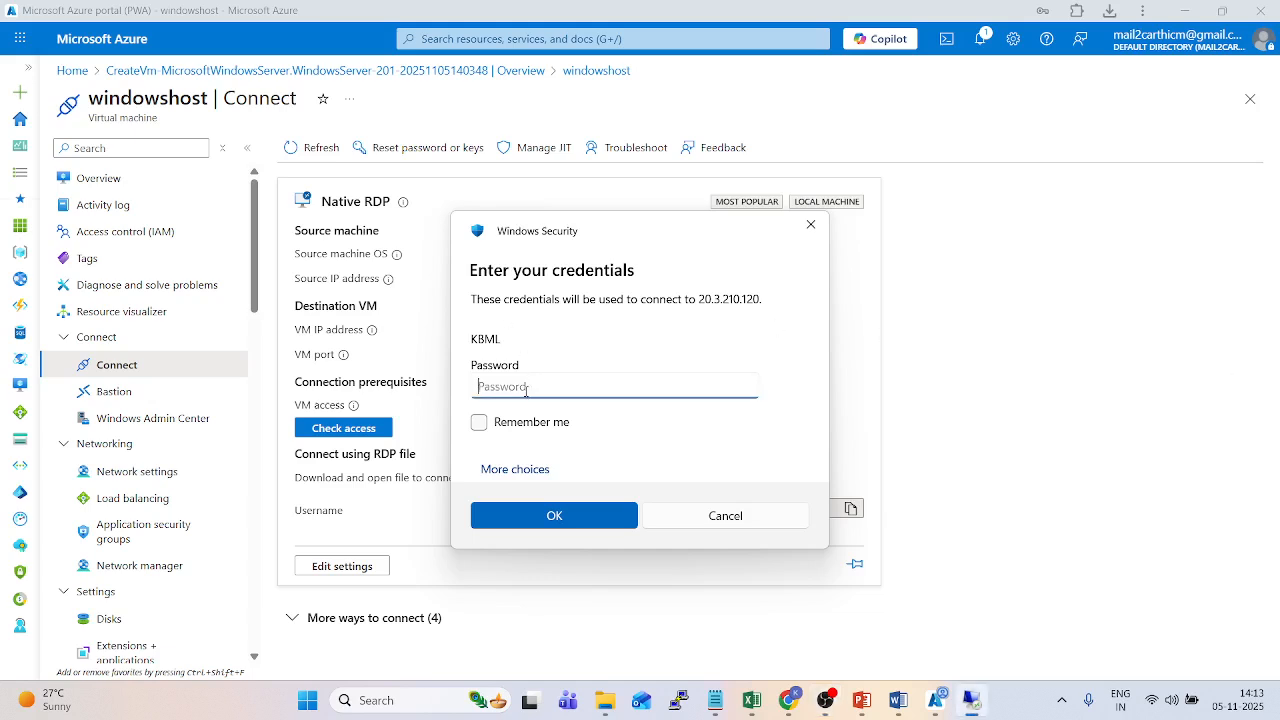
type("•")
key("Return")
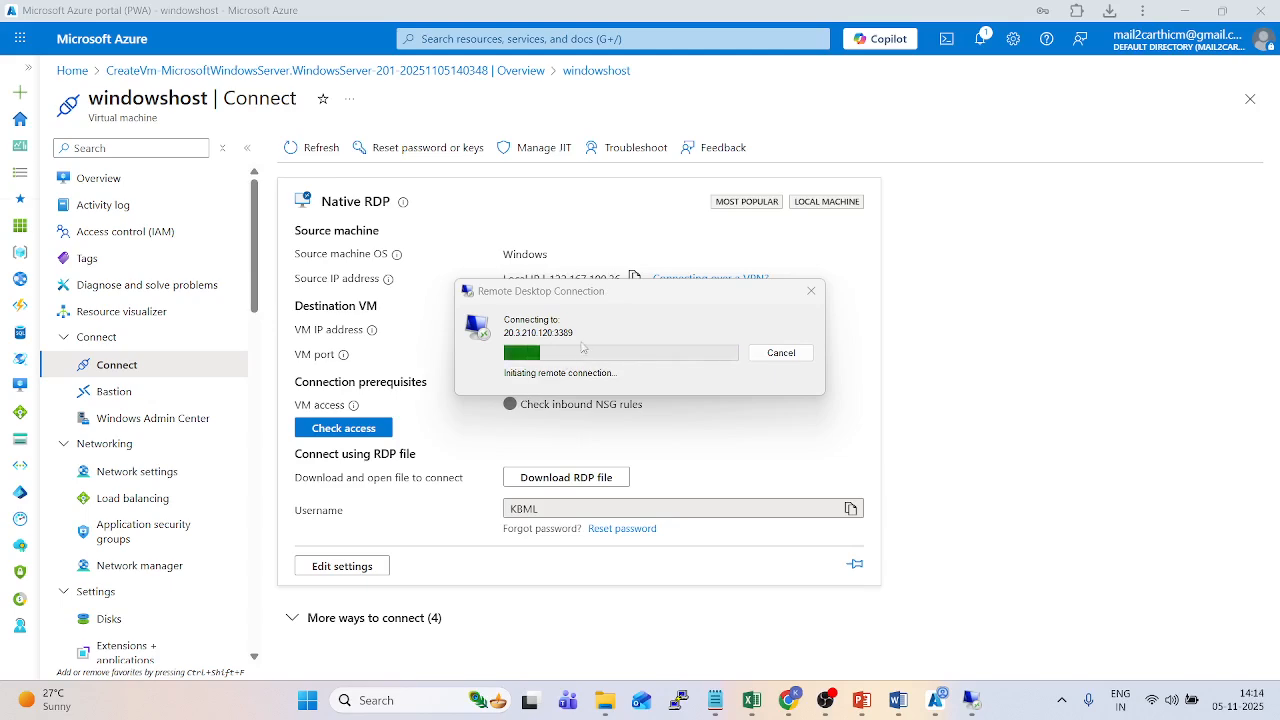
left_click_drag(609, 289, 619, 379)
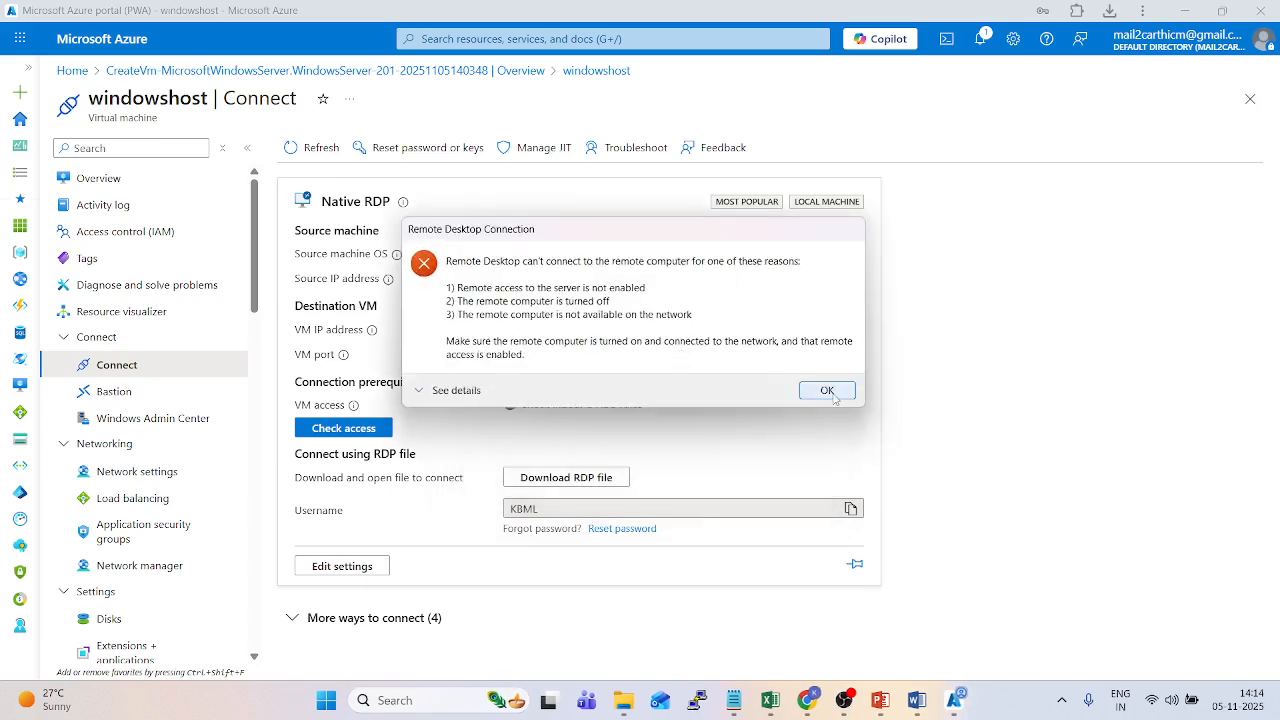
left_click(838, 394)
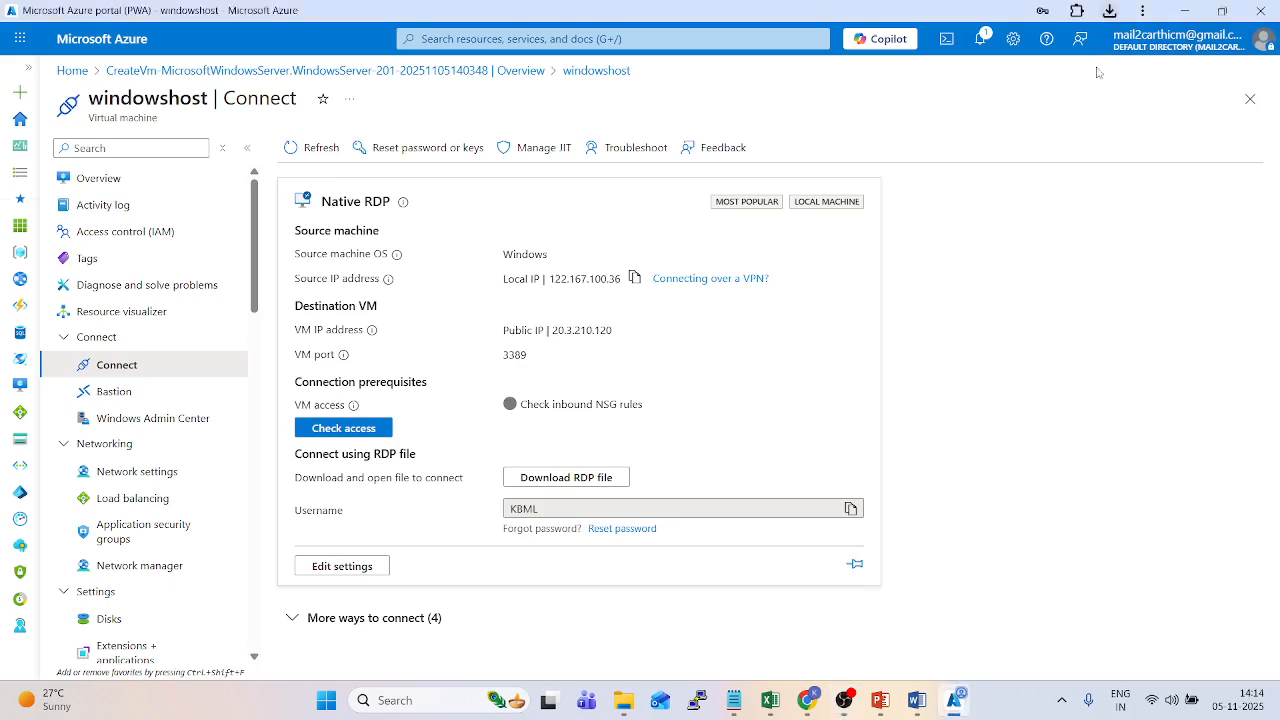
Reopen the downloaded RDP file, reconnect to windowshost with the account password, and close the completed Hyper-V installation wizard.
left_click(1109, 10)
left_click(948, 84)
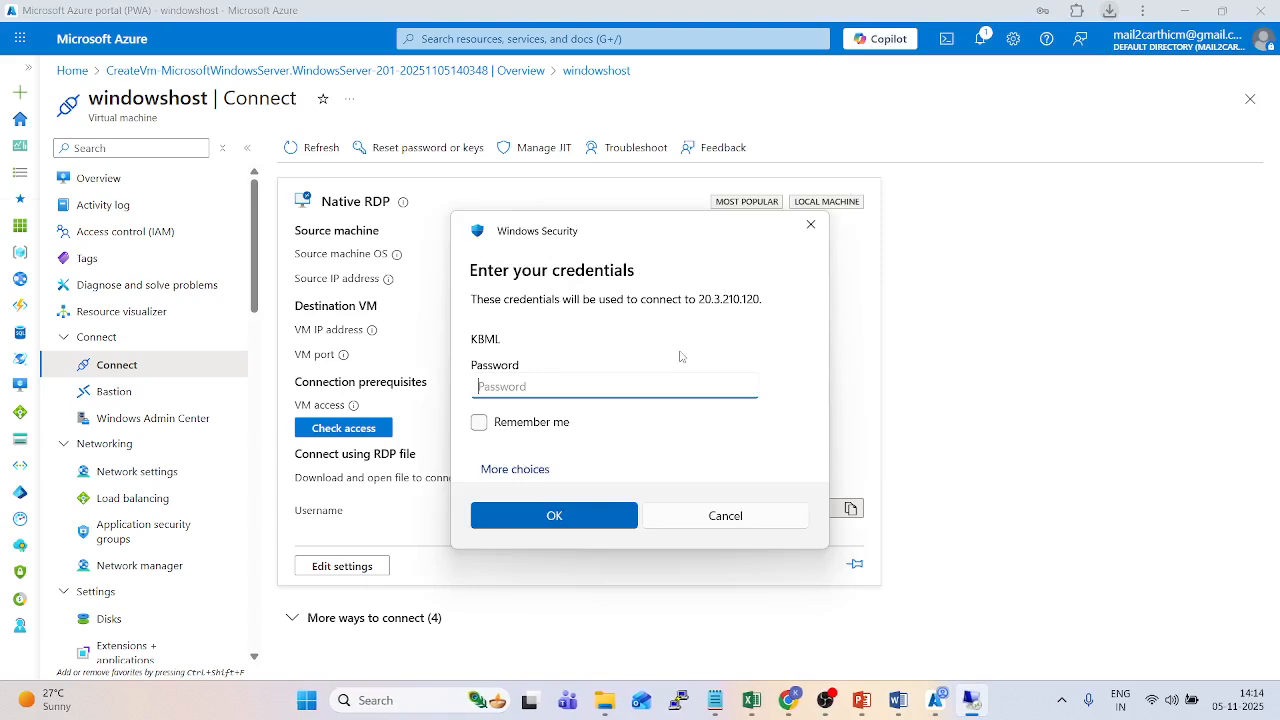
type("••••••••••")
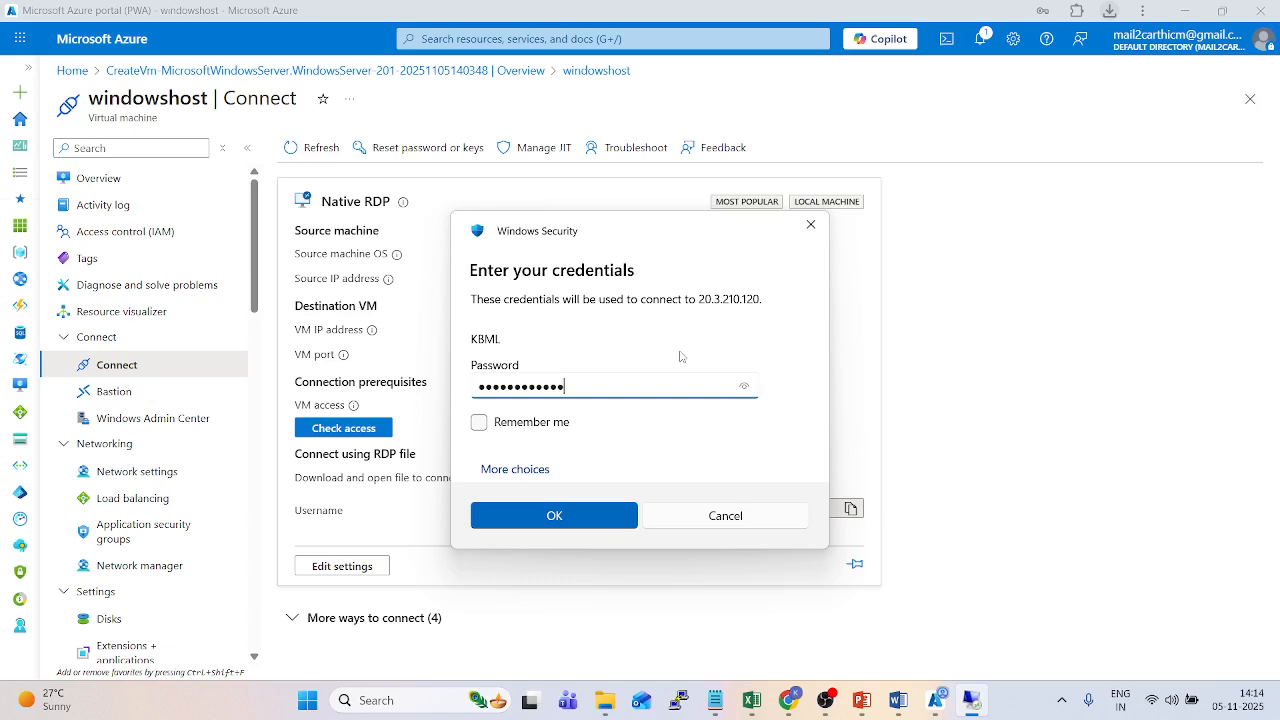
type("••")
key("Return")
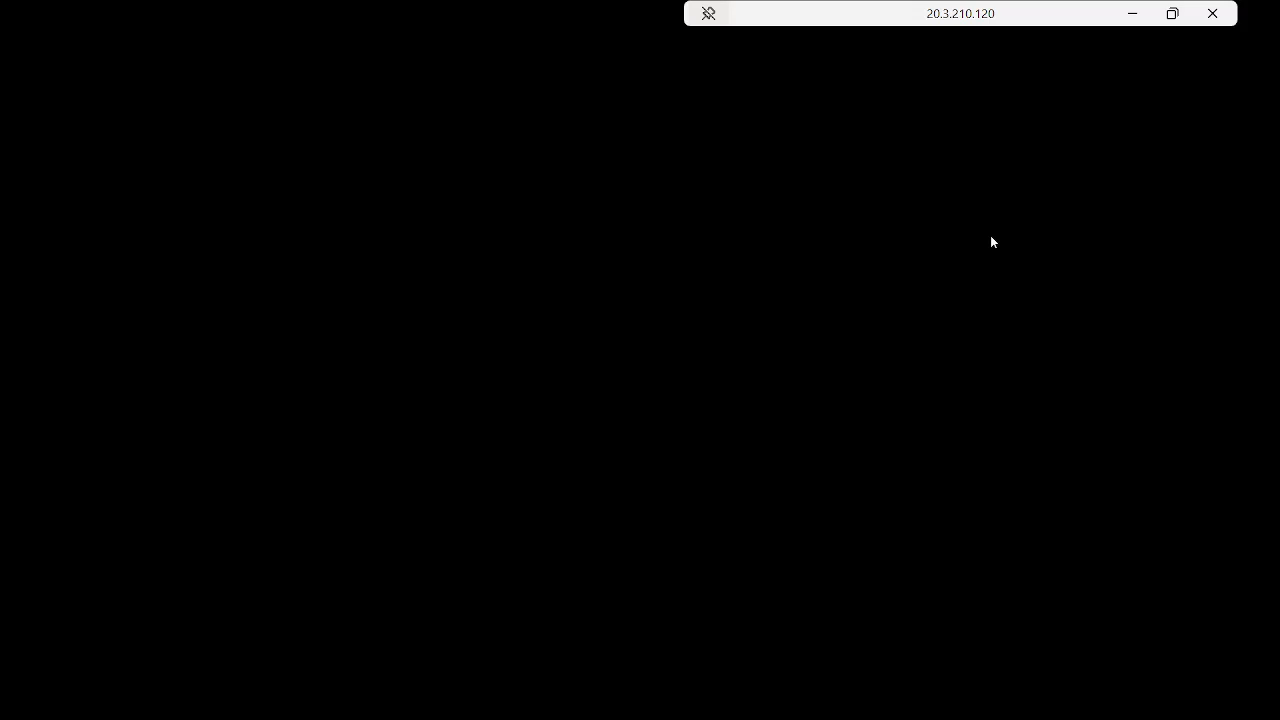
left_click_drag(1000, 14, 800, 16)
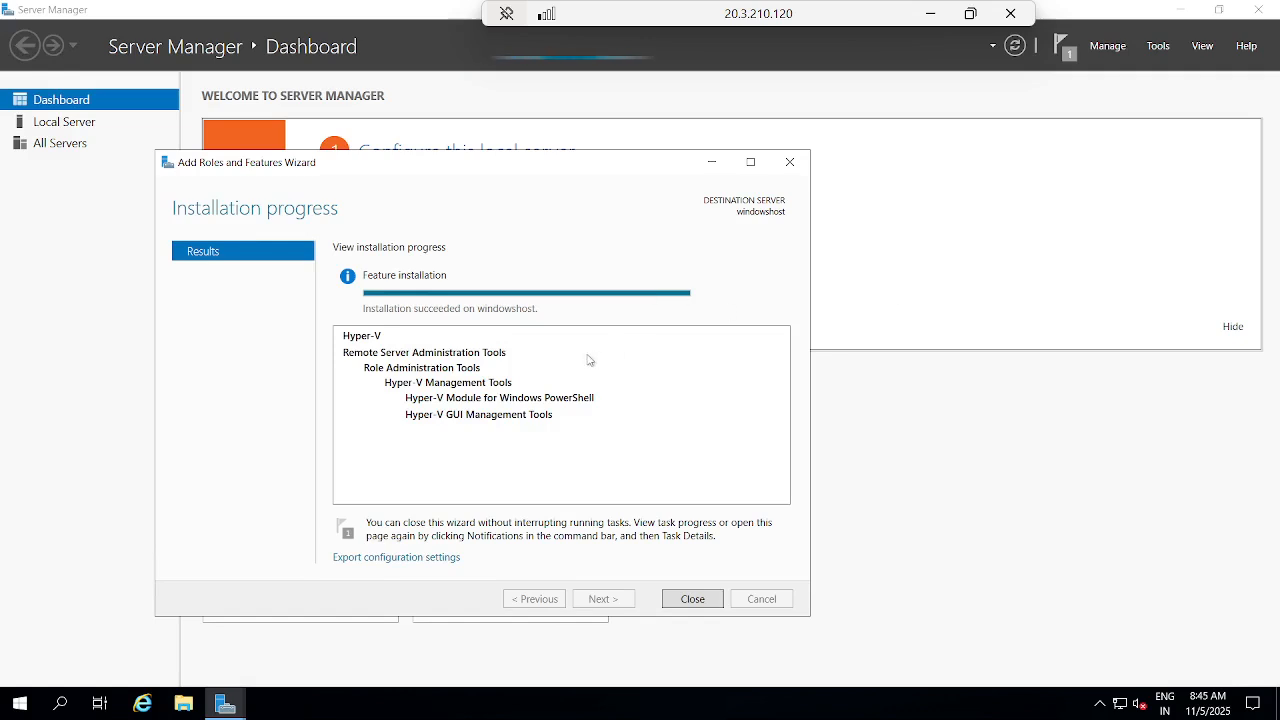
left_click(693, 599)
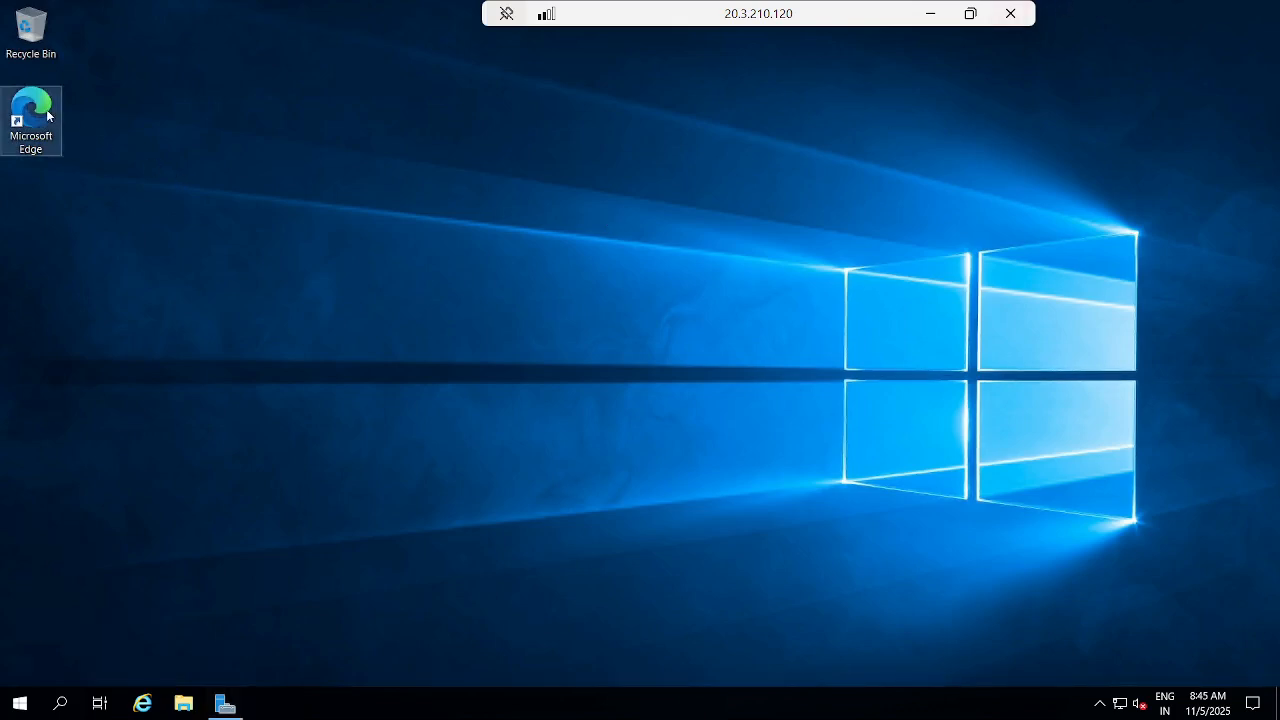
Launch Microsoft Edge on windowshost and complete its first-run setup without signing in, keeping the default data import and personalization options.
double_click(47, 115)
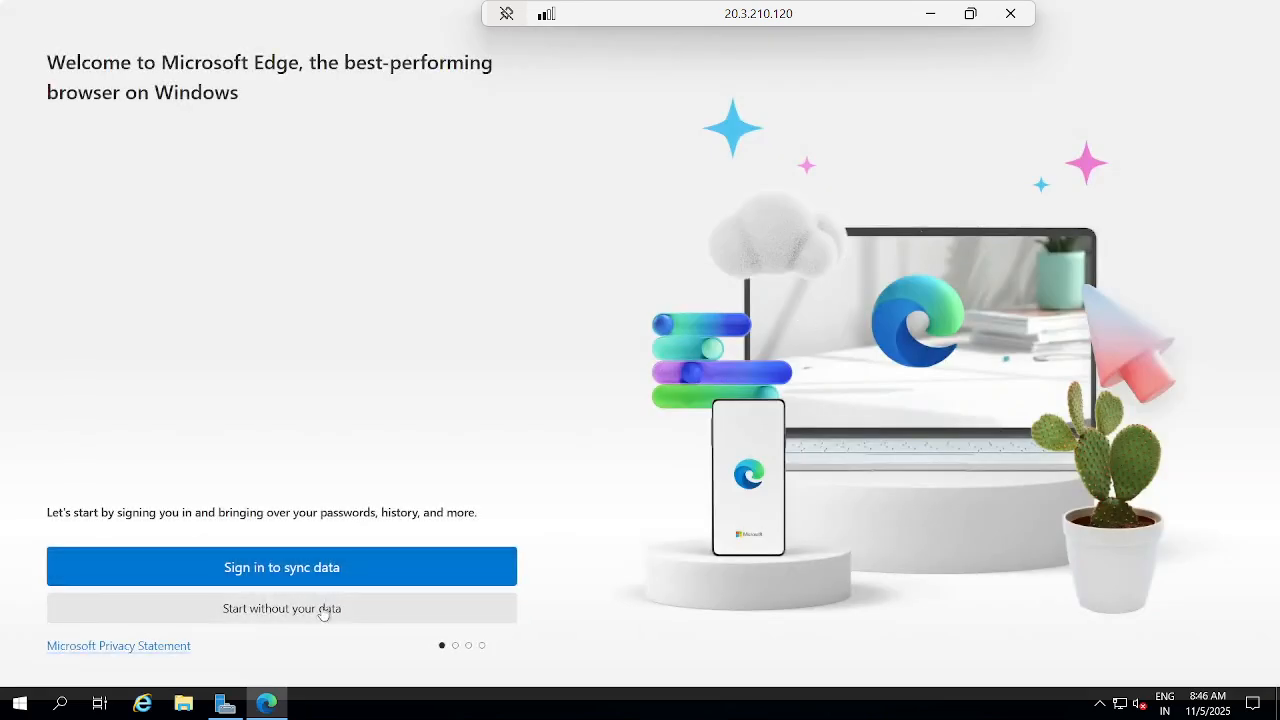
left_click(323, 609)
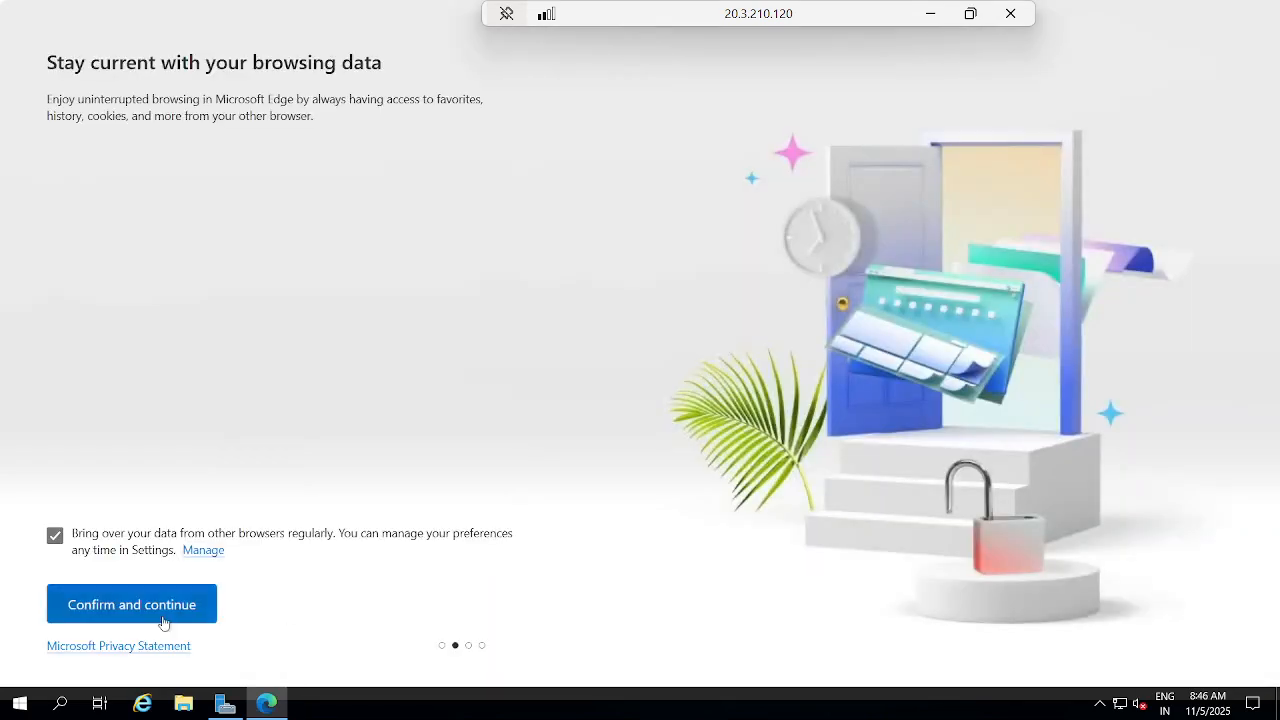
left_click(162, 615)
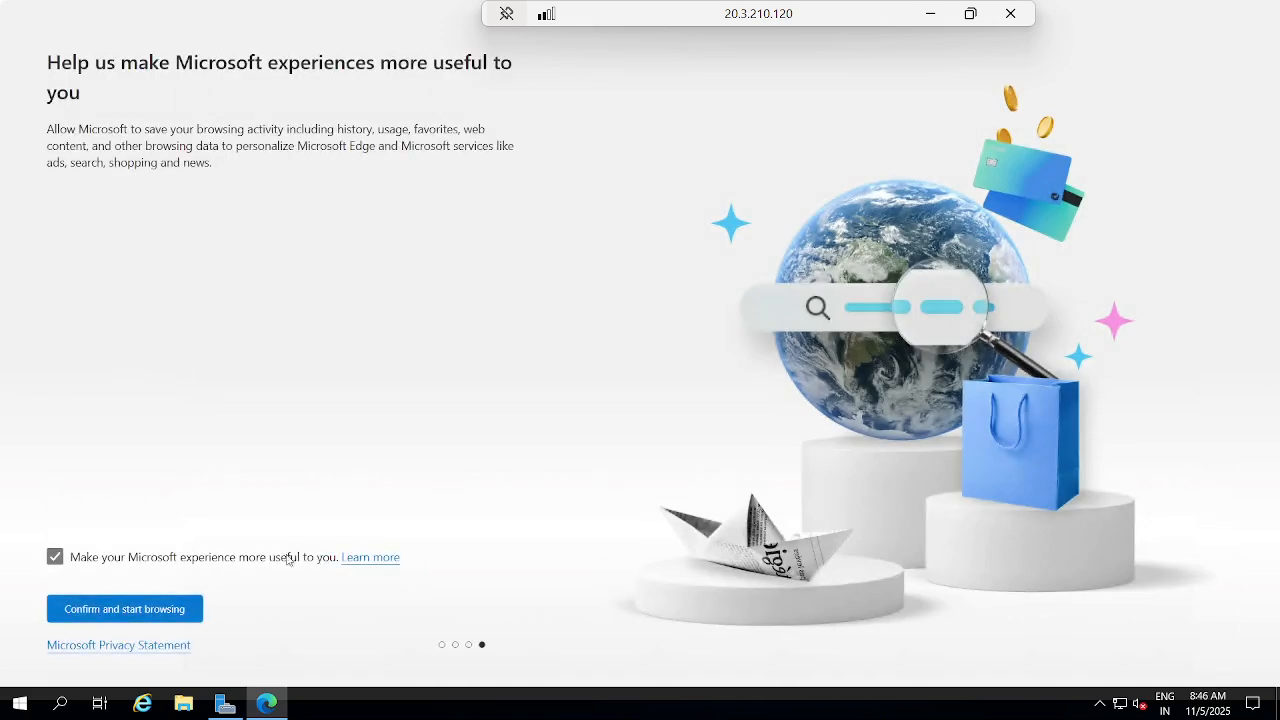
left_click(167, 610)
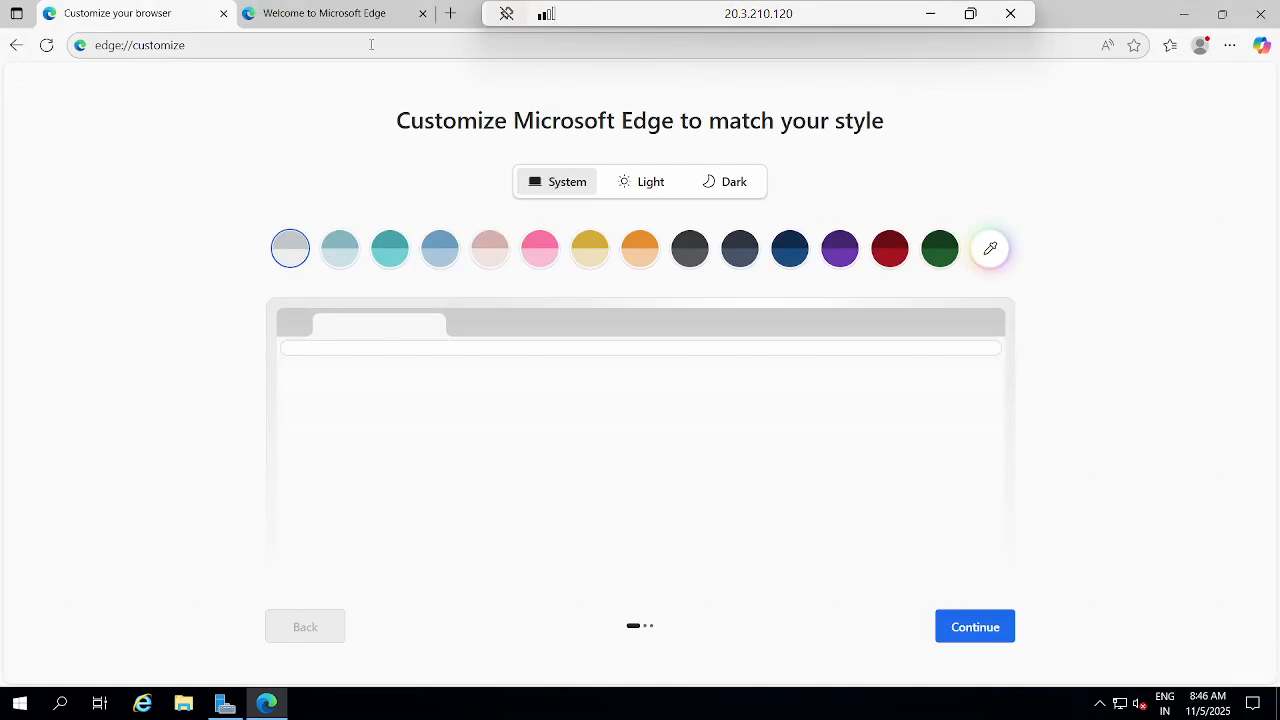
Search the web for "windows server 2019 vhd".
left_click(371, 44)
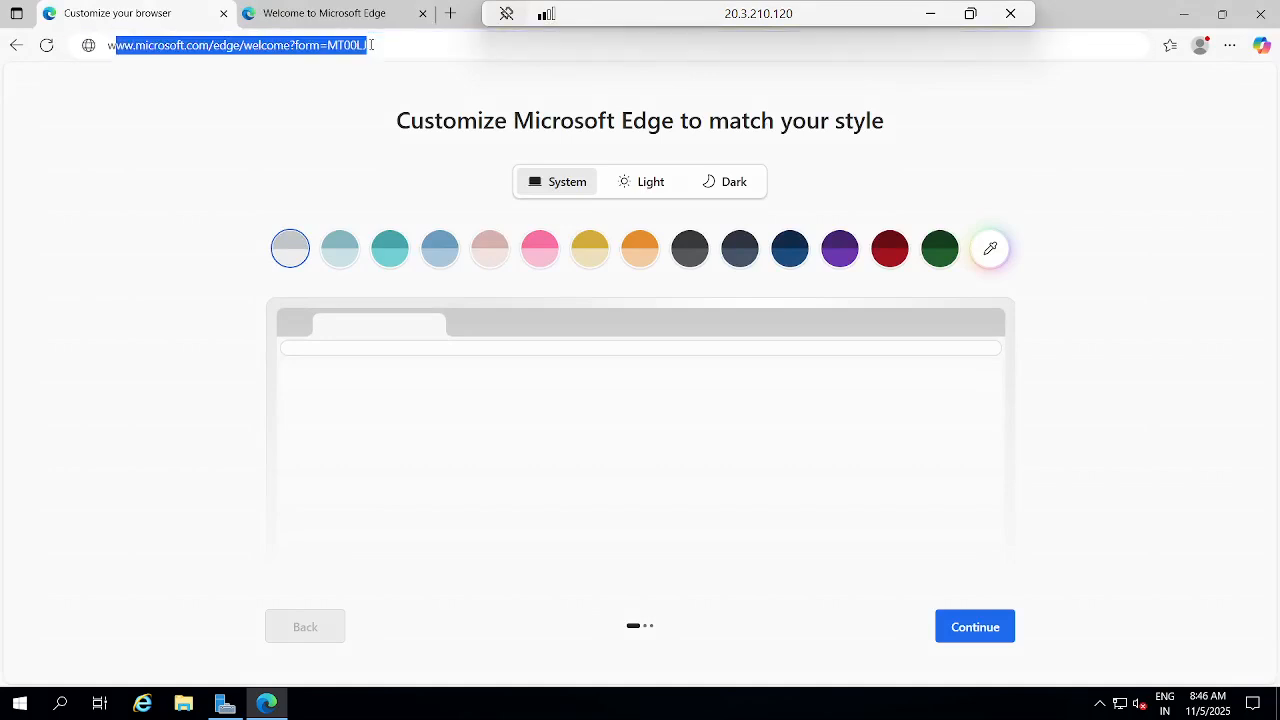
type("windows ")
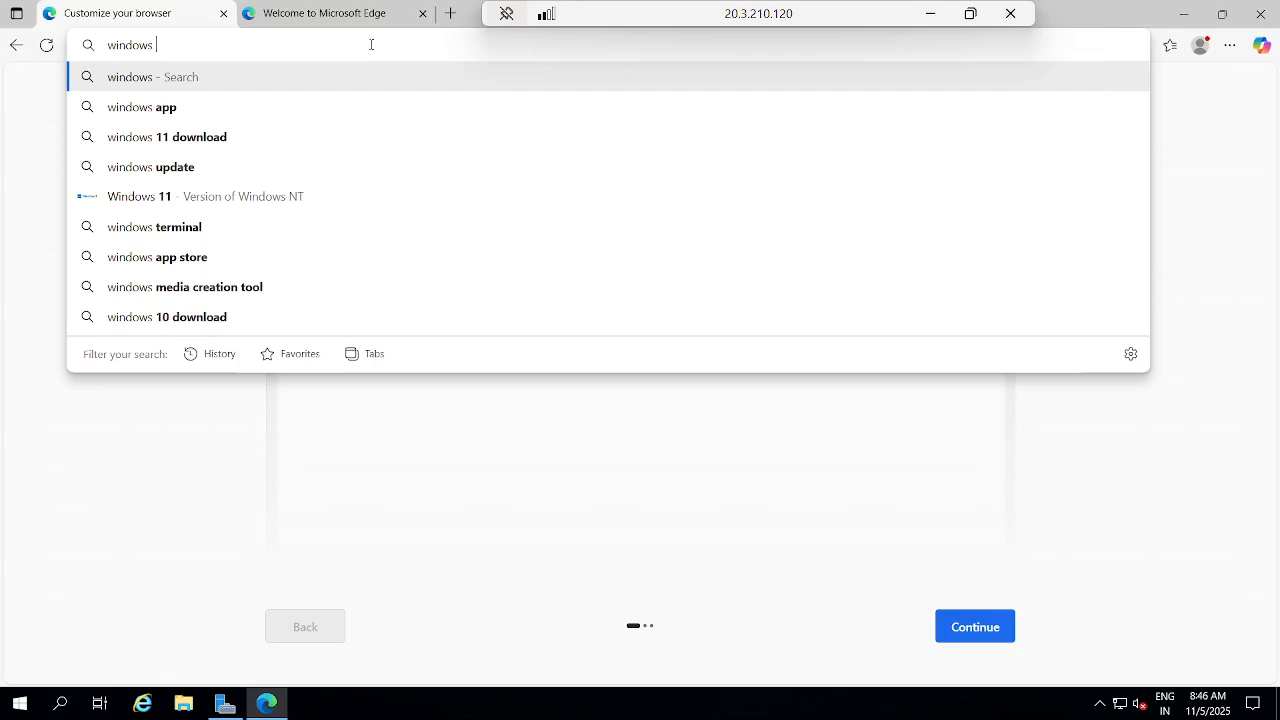
type("server")
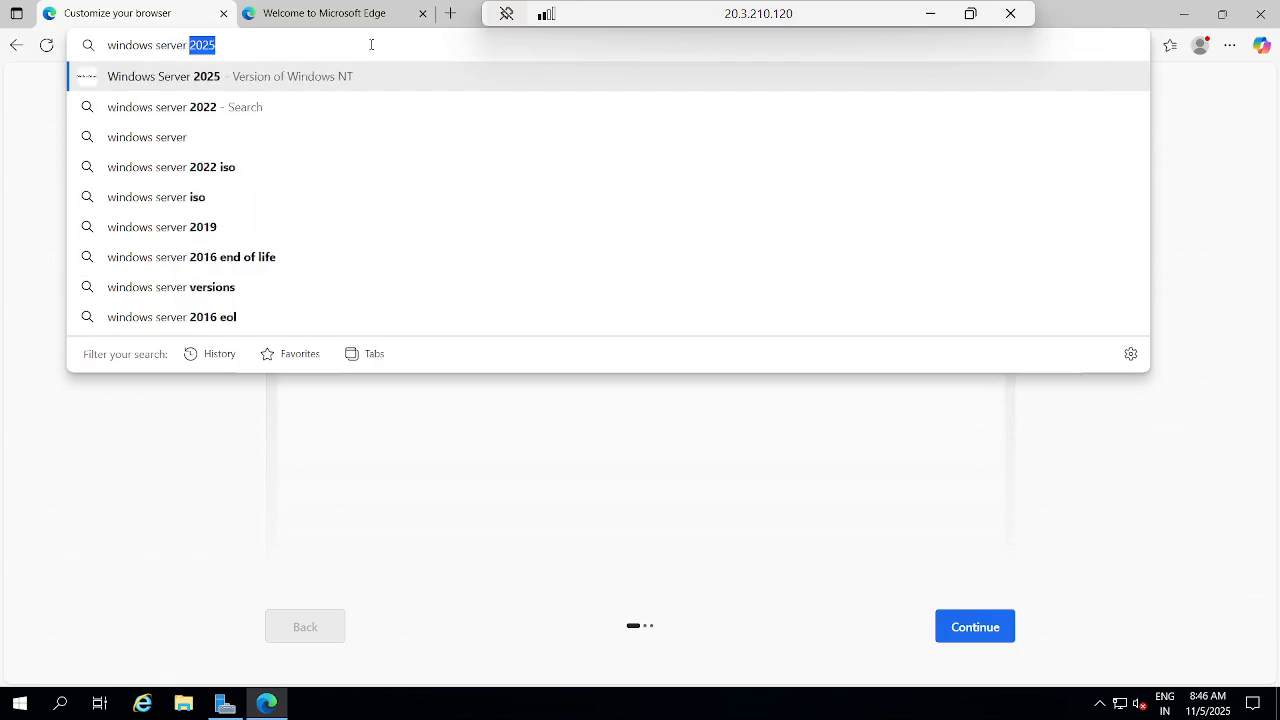
key("Down")
key("Up")
type("server")
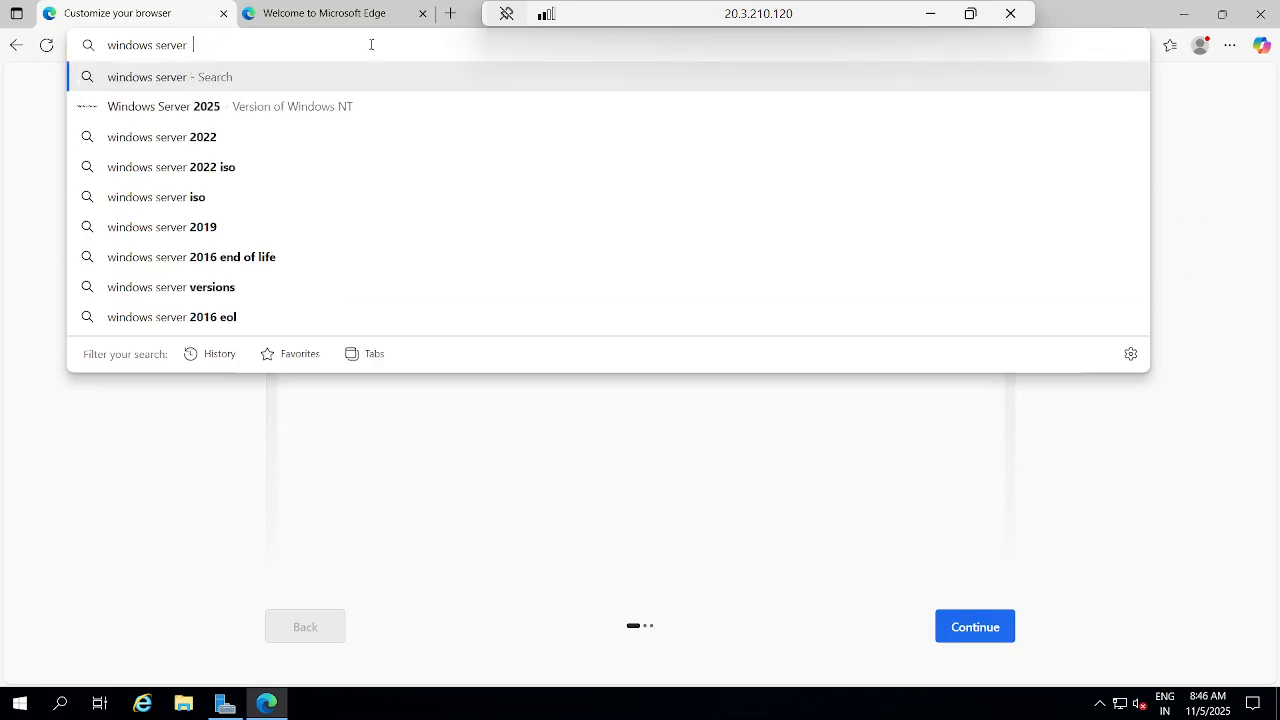
type(" 2019 ")
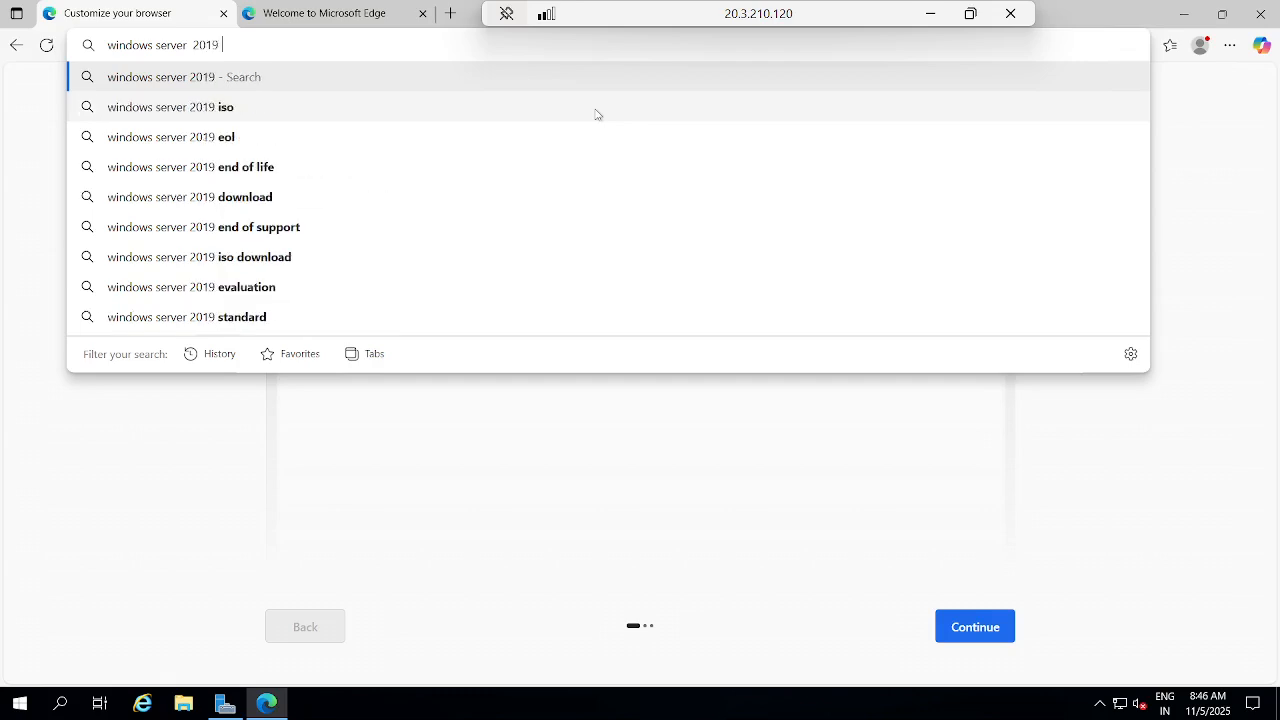
type("vhd")
key("Return")
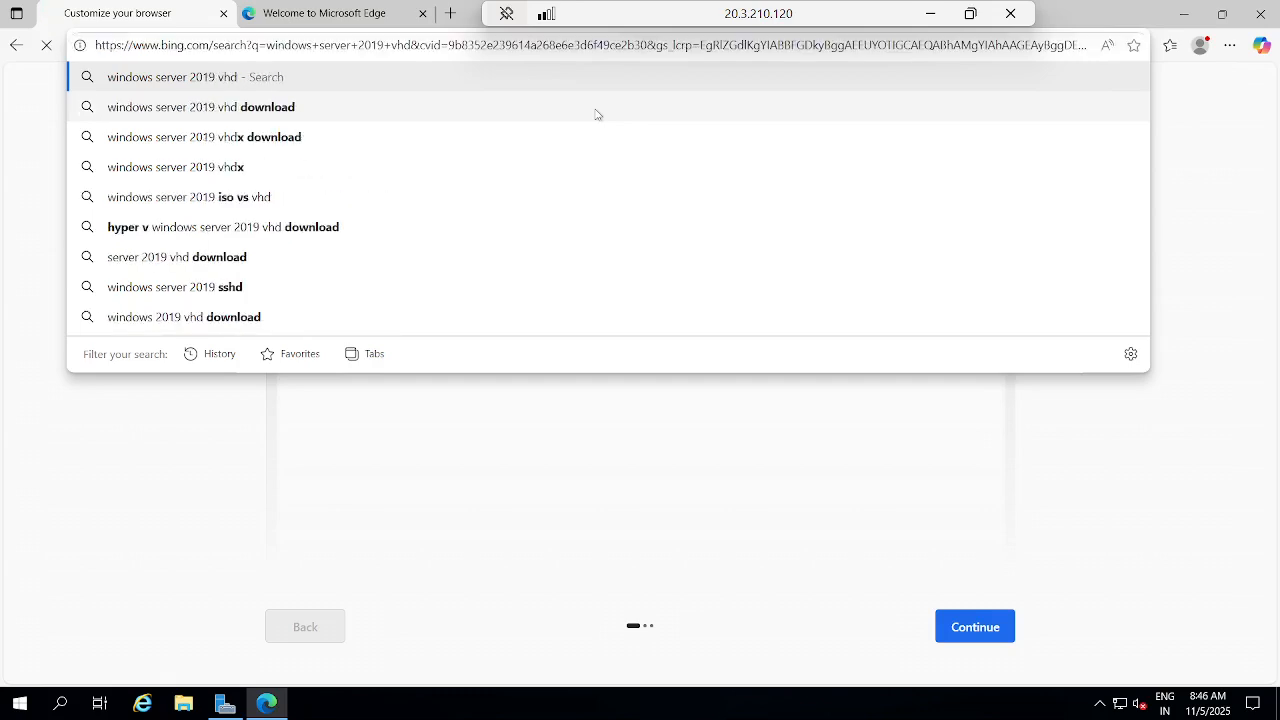
left_click(447, 231)
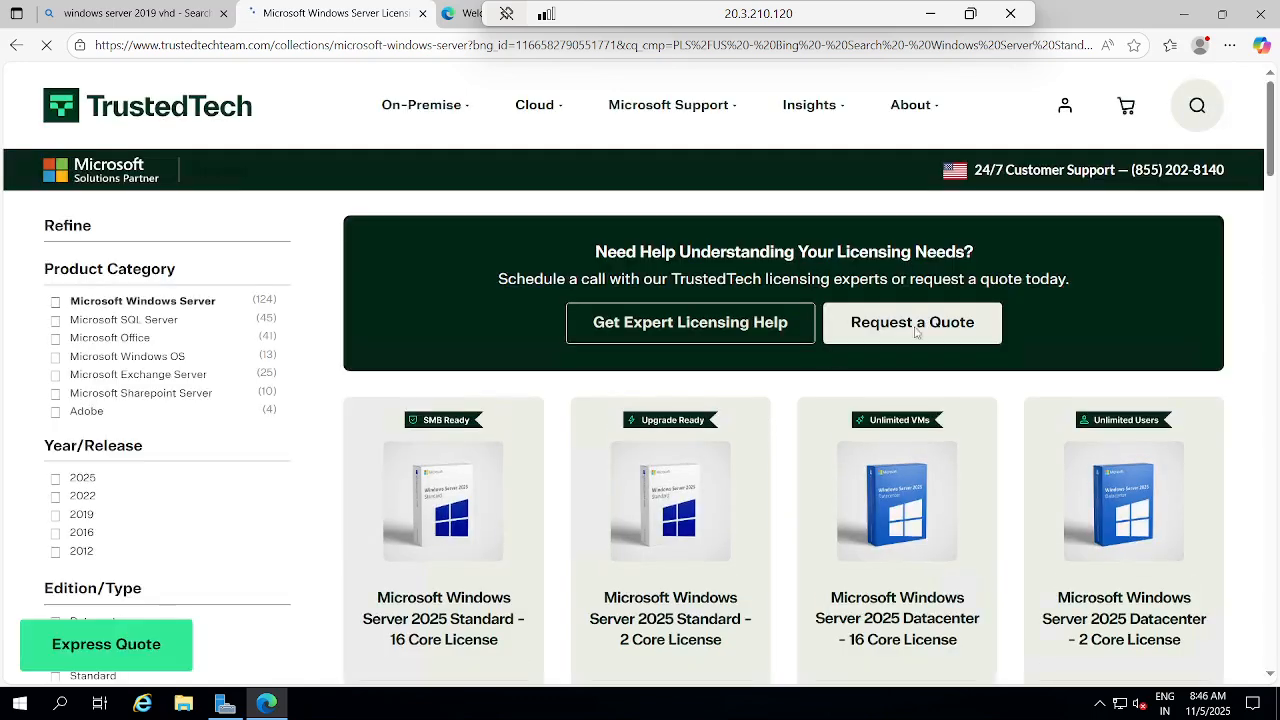
left_click(133, 13)
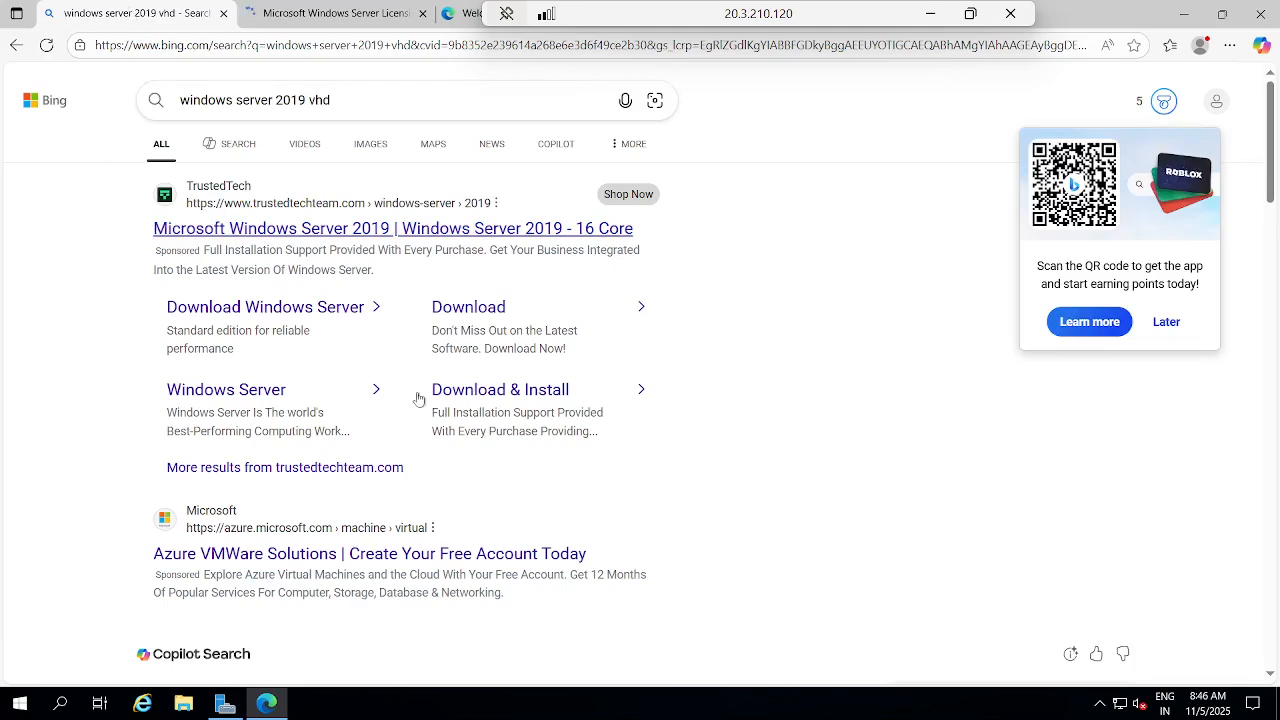
scroll(428, 479, "down", 2)
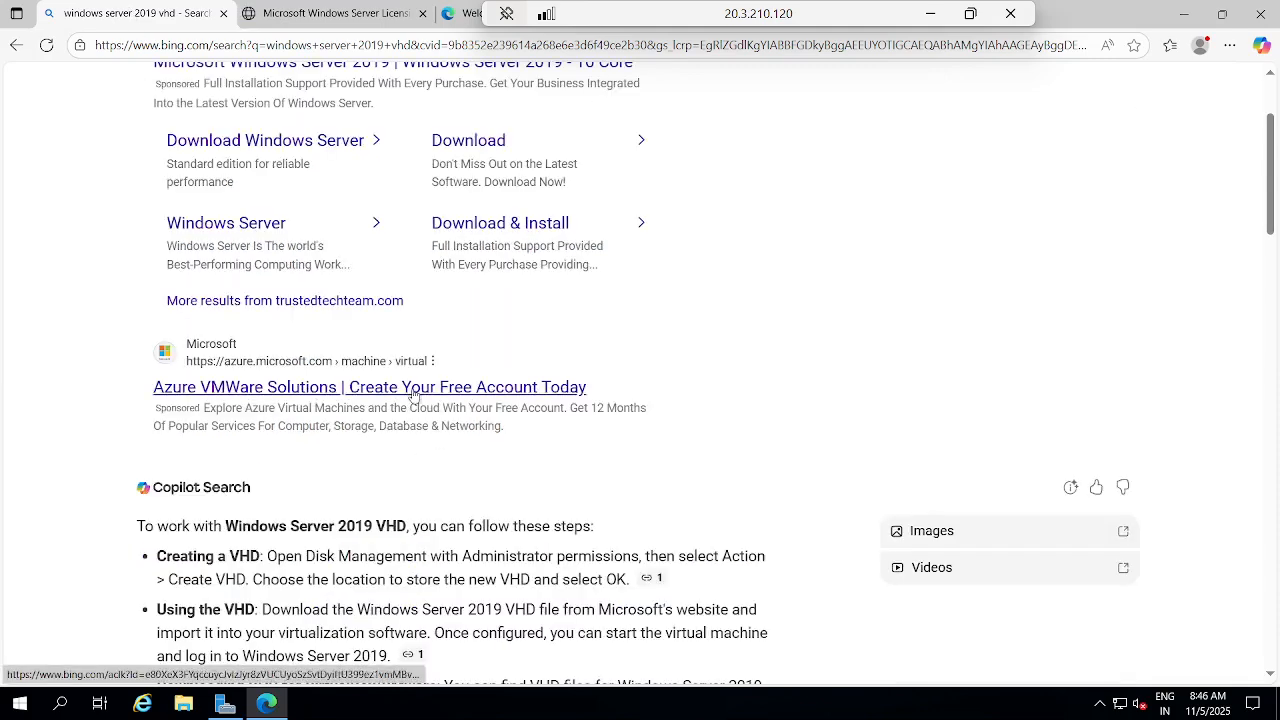
scroll(414, 400, "up", 2)
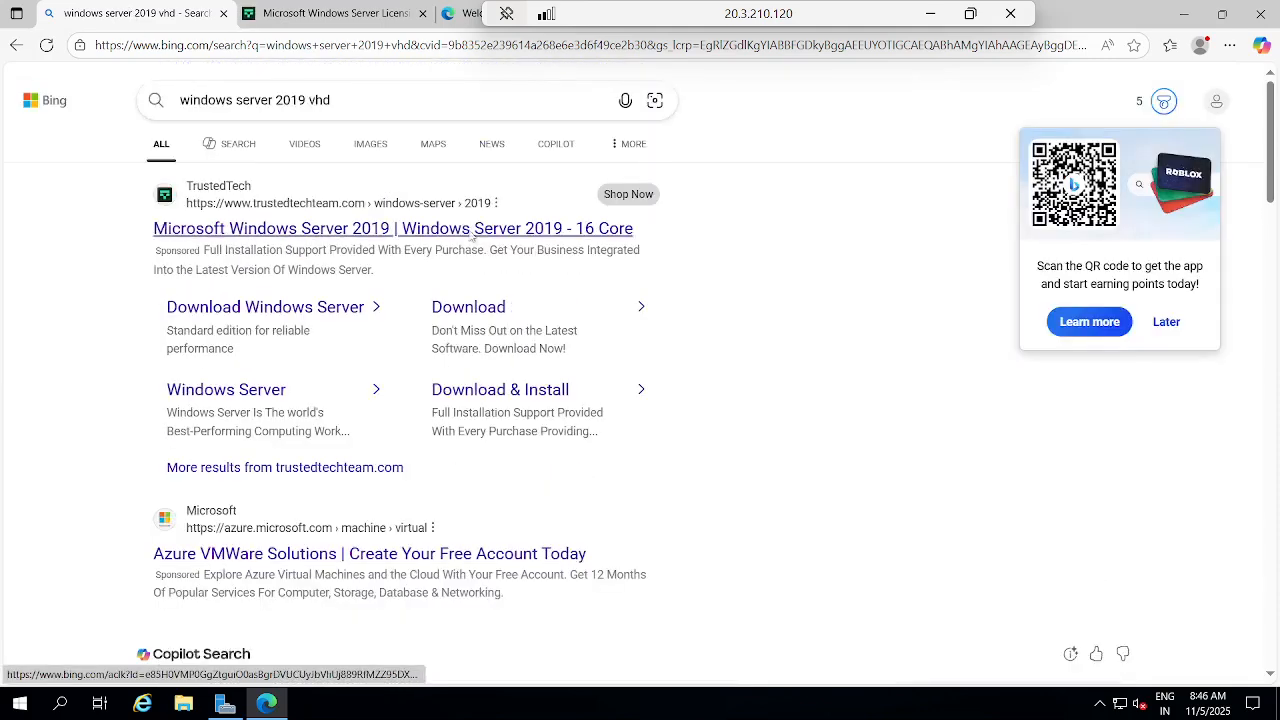
left_click(381, 556)
left_click(102, 8)
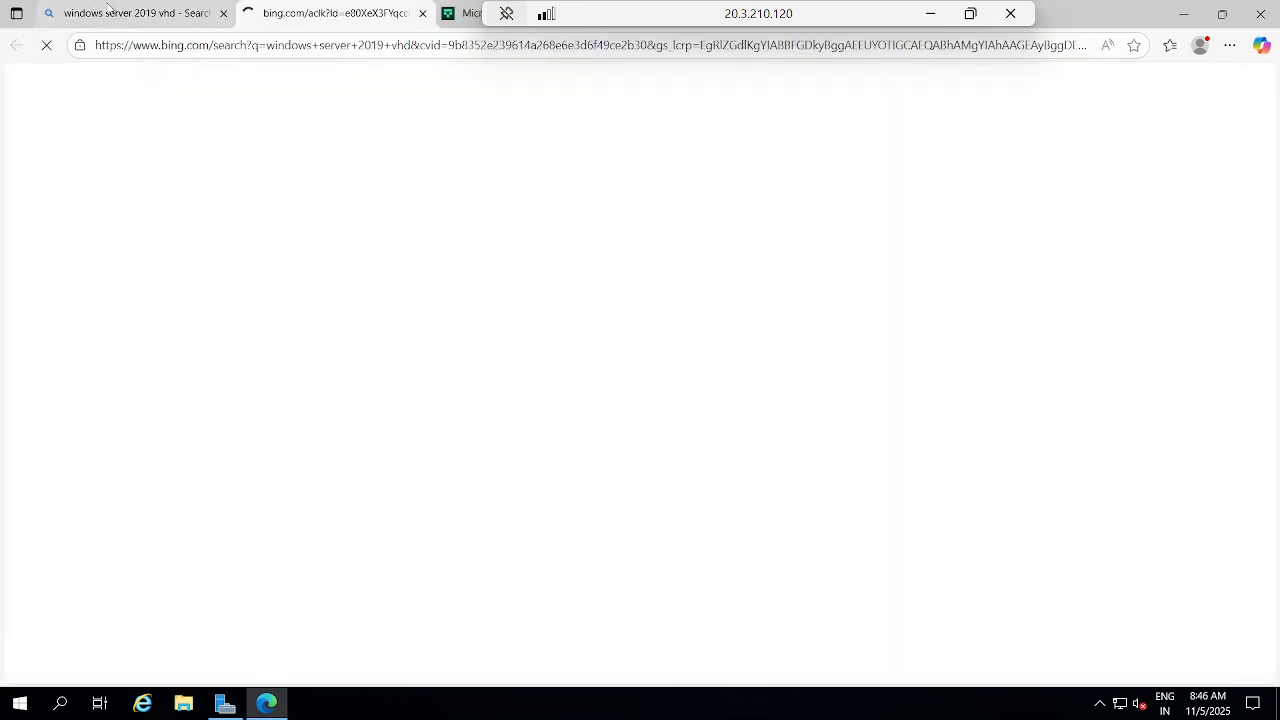
Refine the search to "windows server 2019 vhd download" and download the English 64-bit VHD from the Microsoft Evaluation Center.
left_click(362, 104)
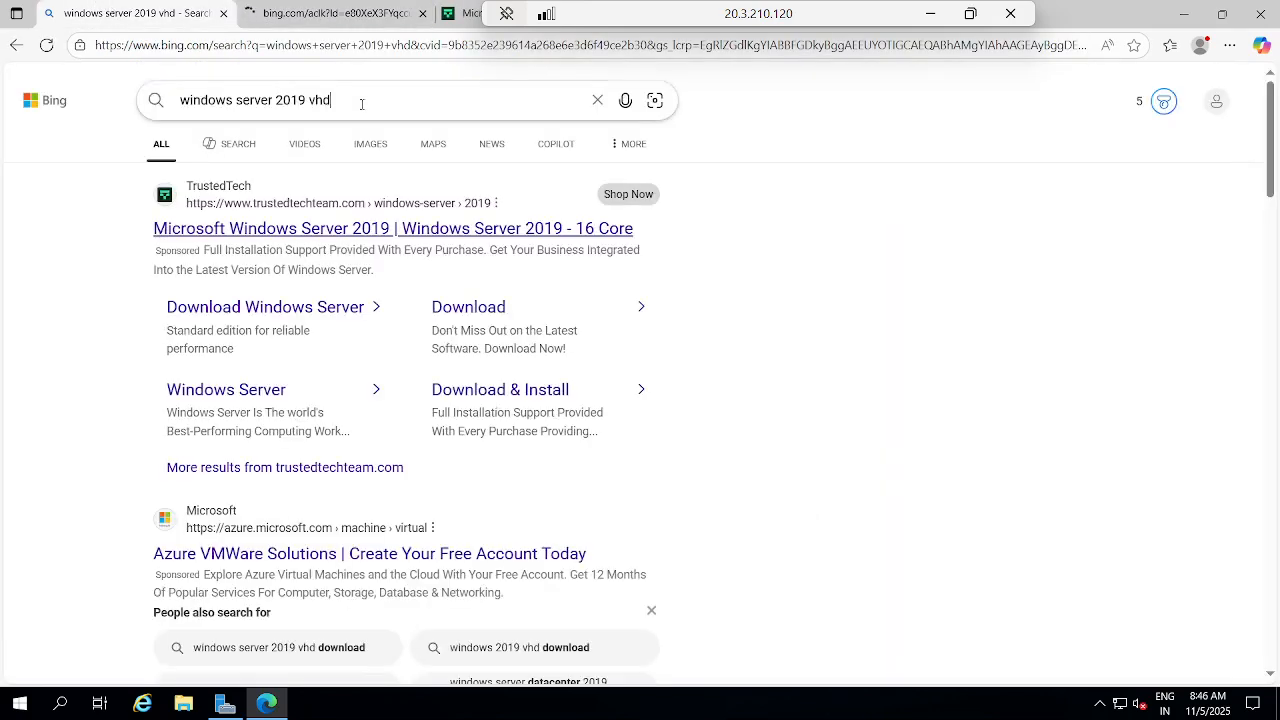
left_click(362, 166)
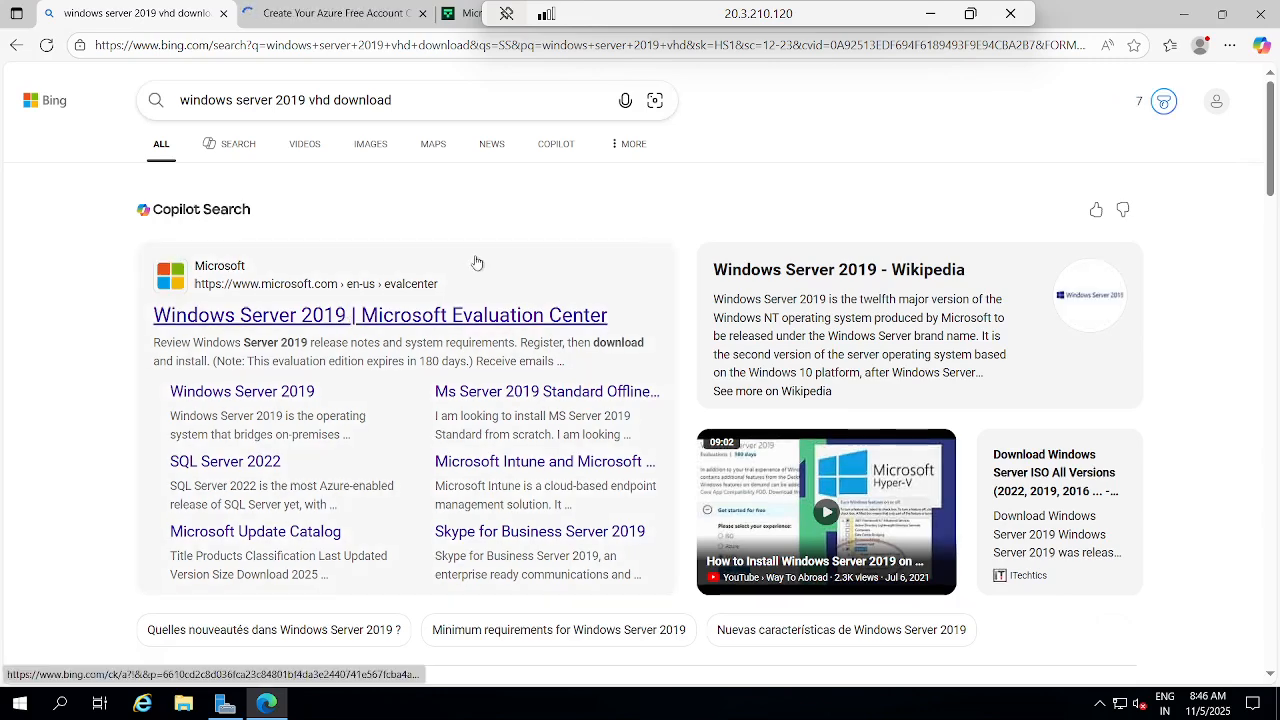
left_click(479, 260)
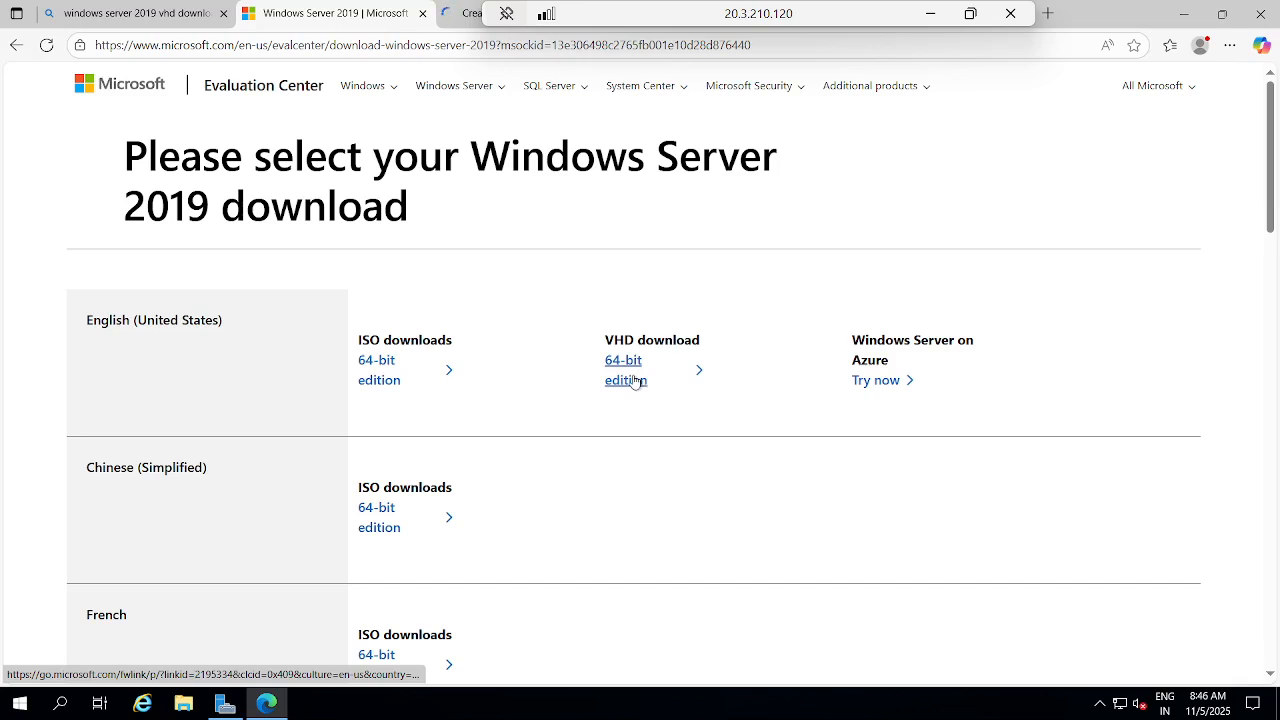
left_click(634, 382)
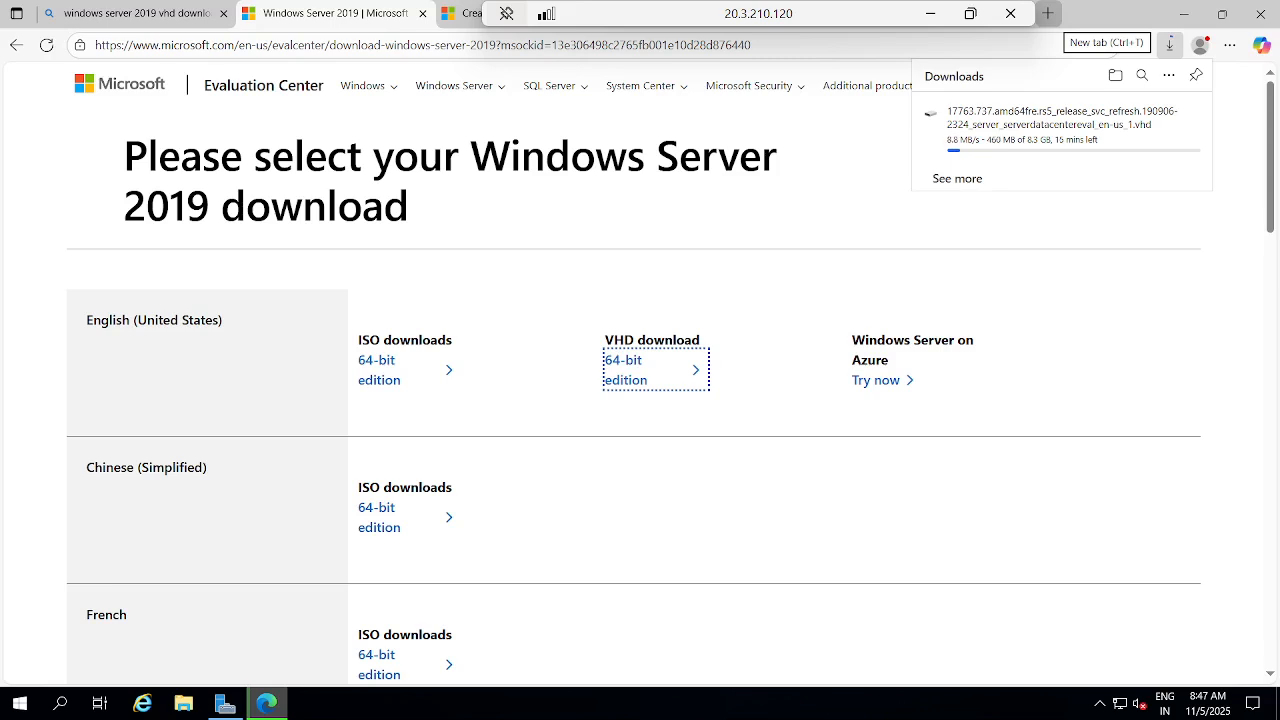
mouse_move(1279, 54)
left_mouse_down()
mouse_move(1270, 44)
mouse_move(1279, 50)
left_mouse_up()
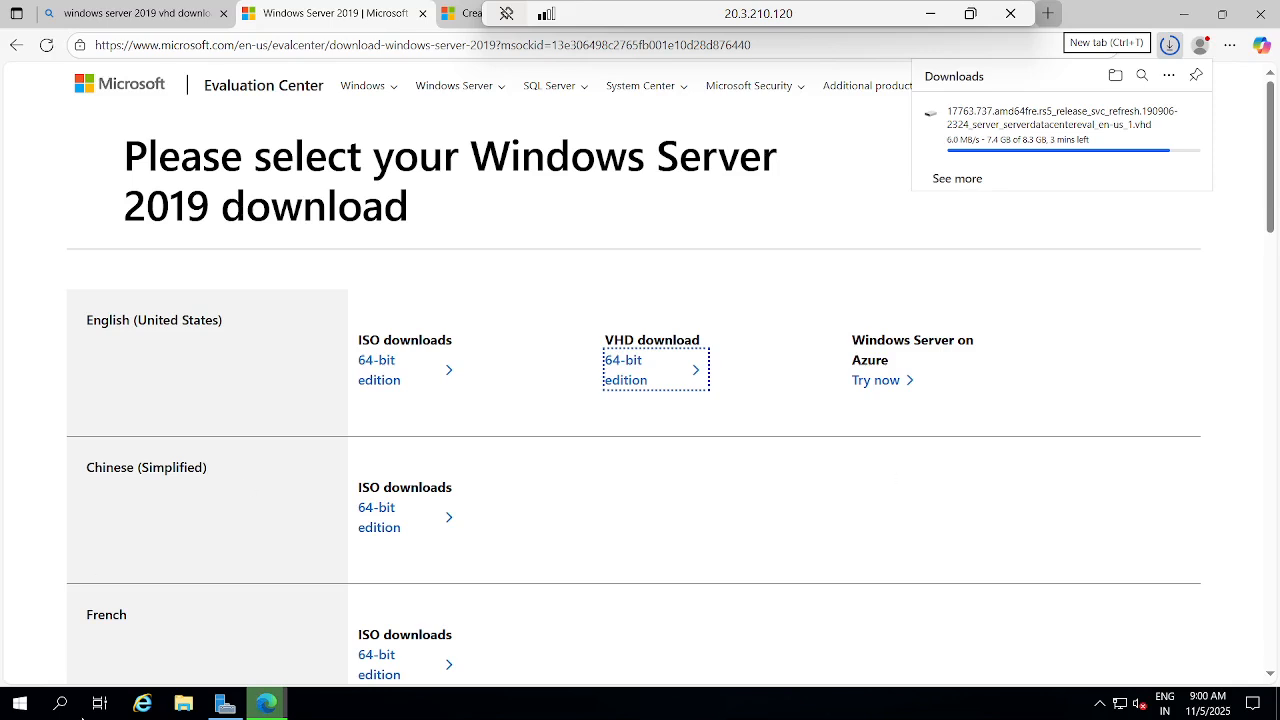
Open Hyper-V Manager and start creating a new virtual machine on the WINDOWSHOST server.
left_click(22, 704)
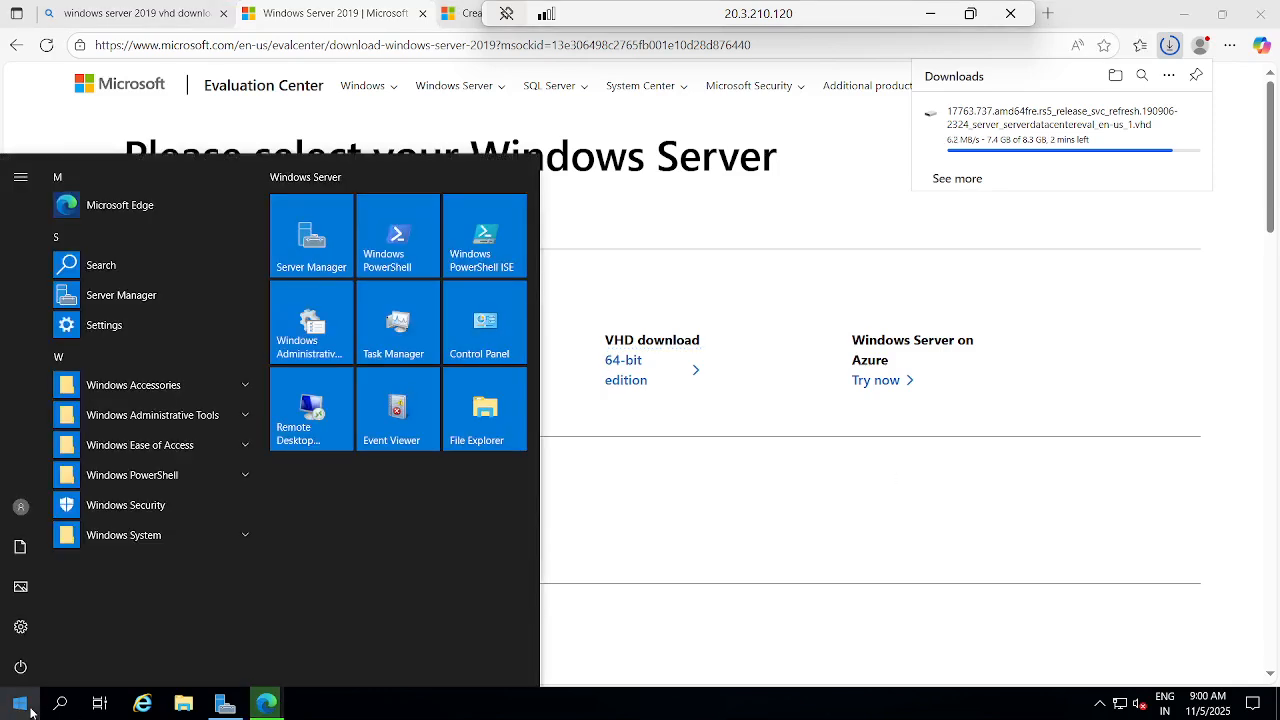
left_click(147, 425)
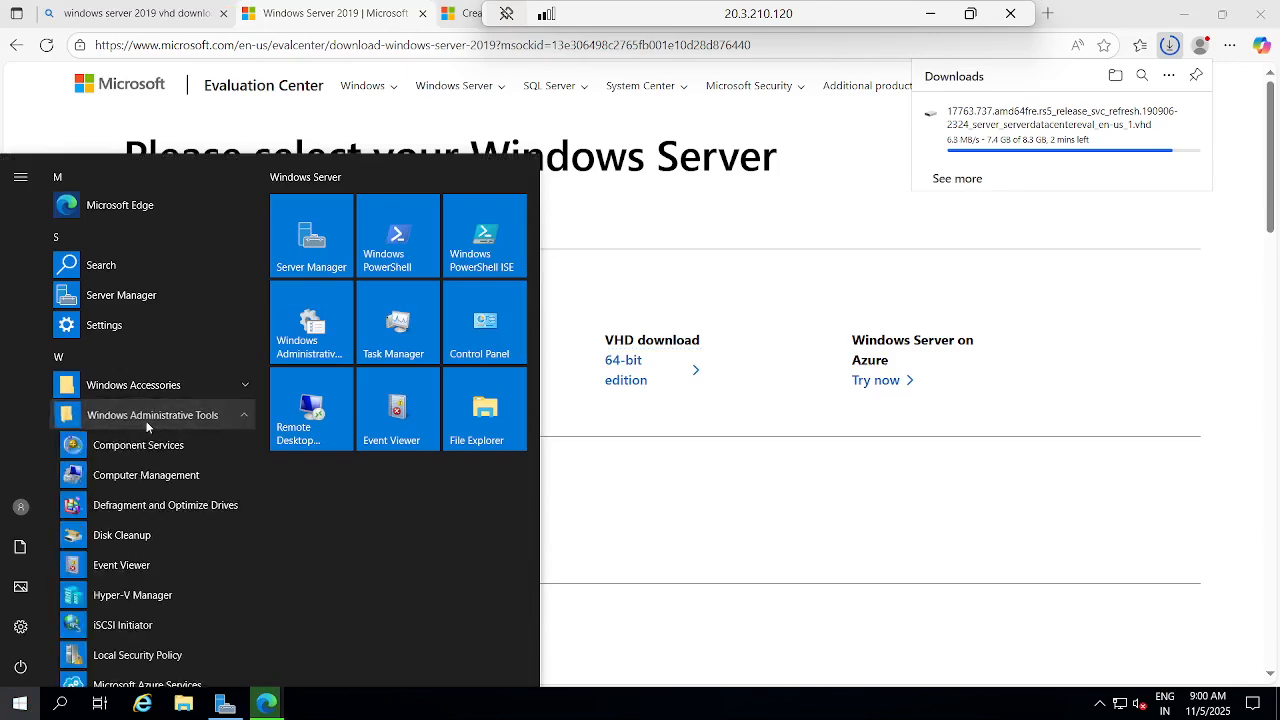
left_click(147, 595)
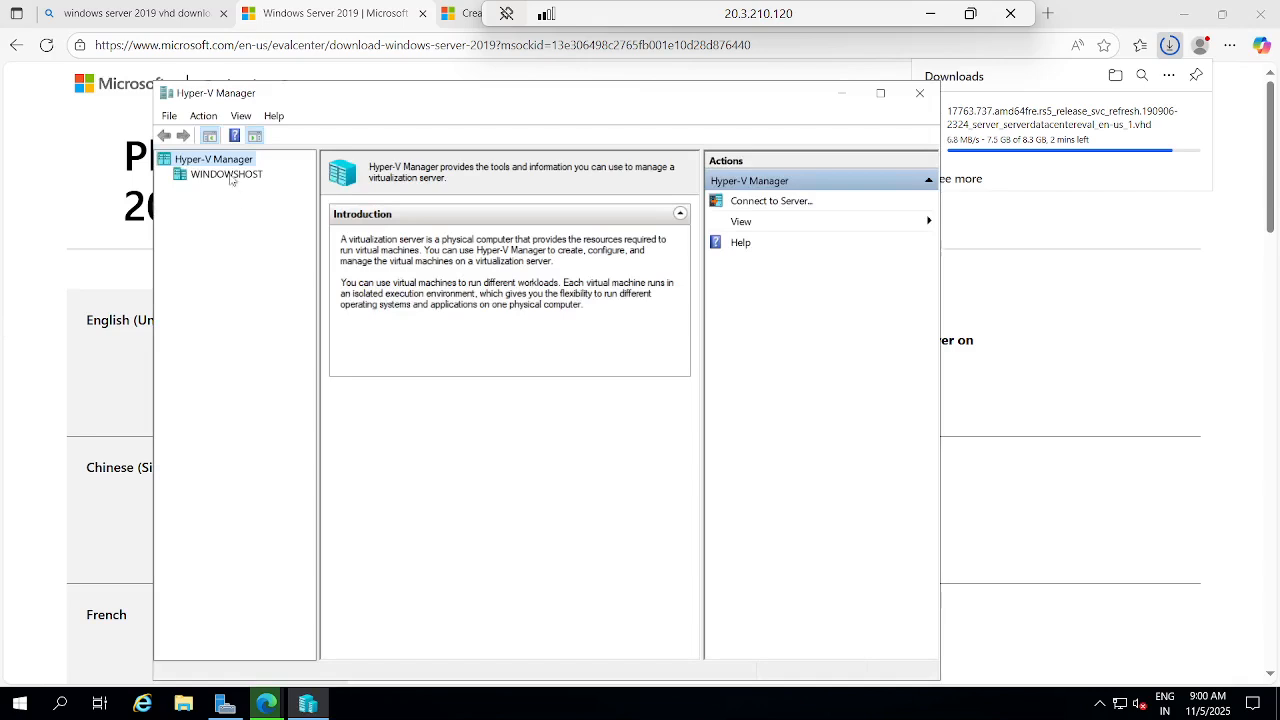
left_click(229, 176)
right_click(231, 178)
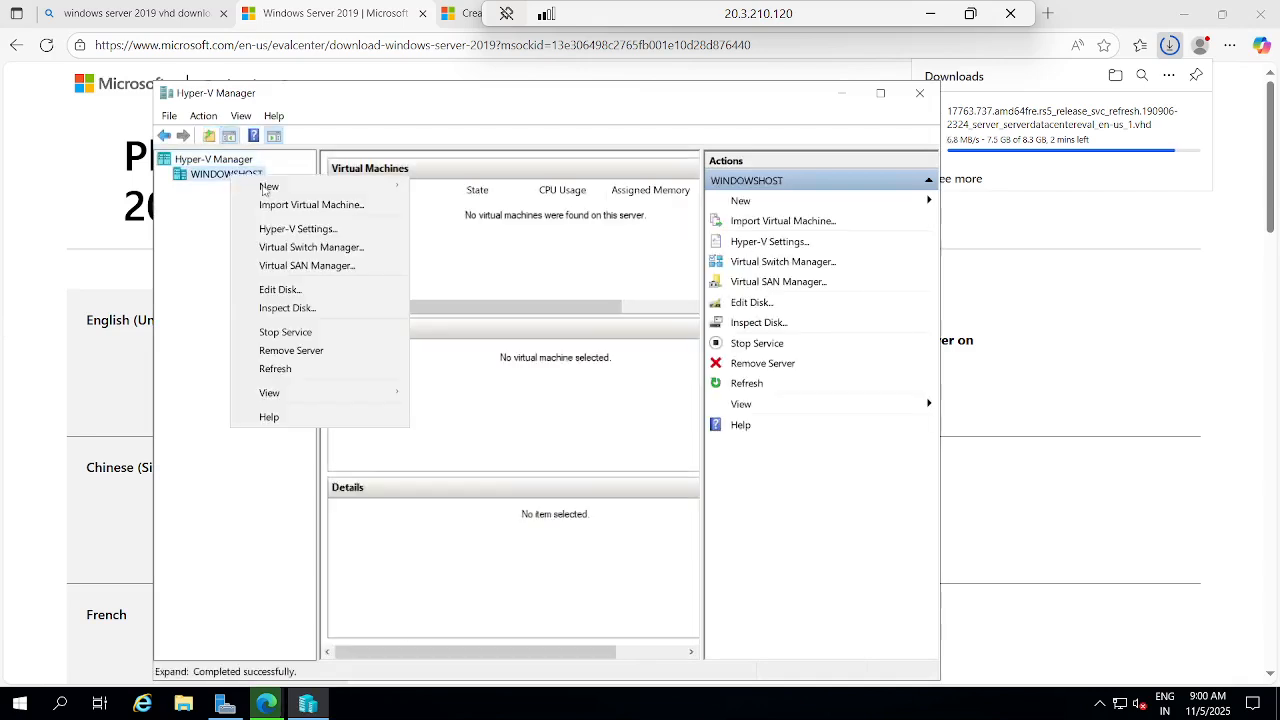
mouse_move(265, 190)
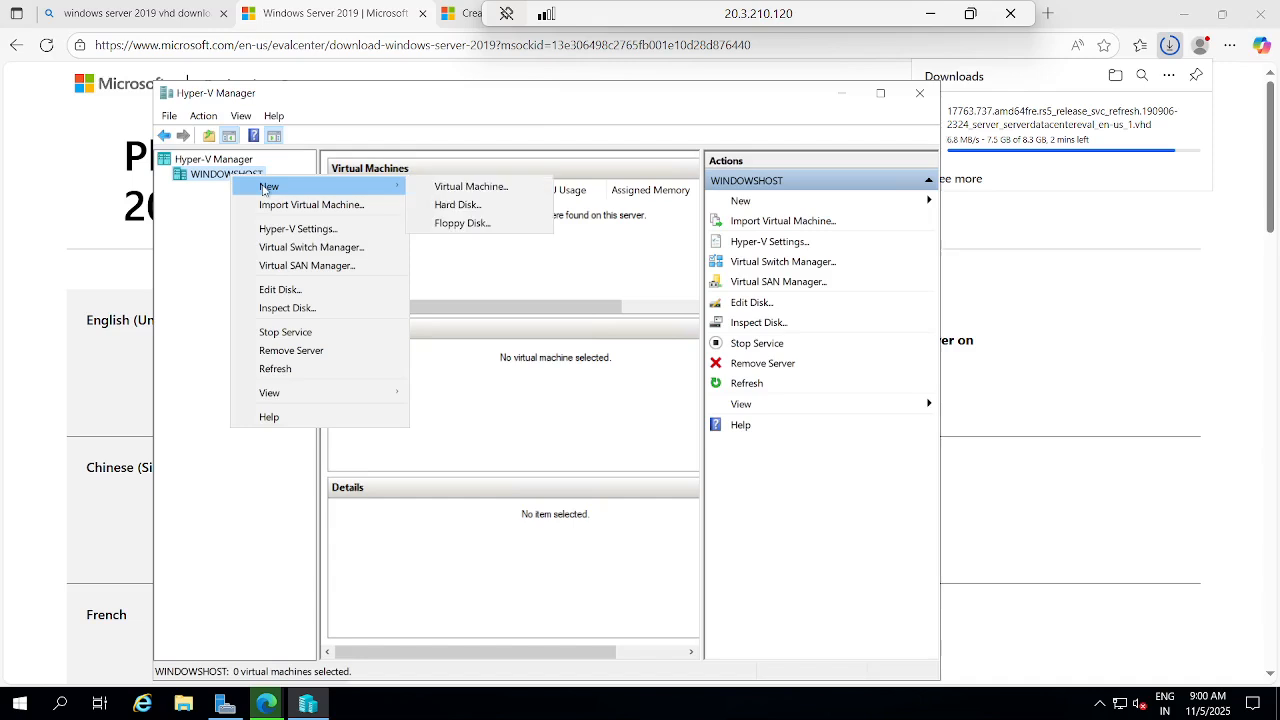
left_click(490, 188)
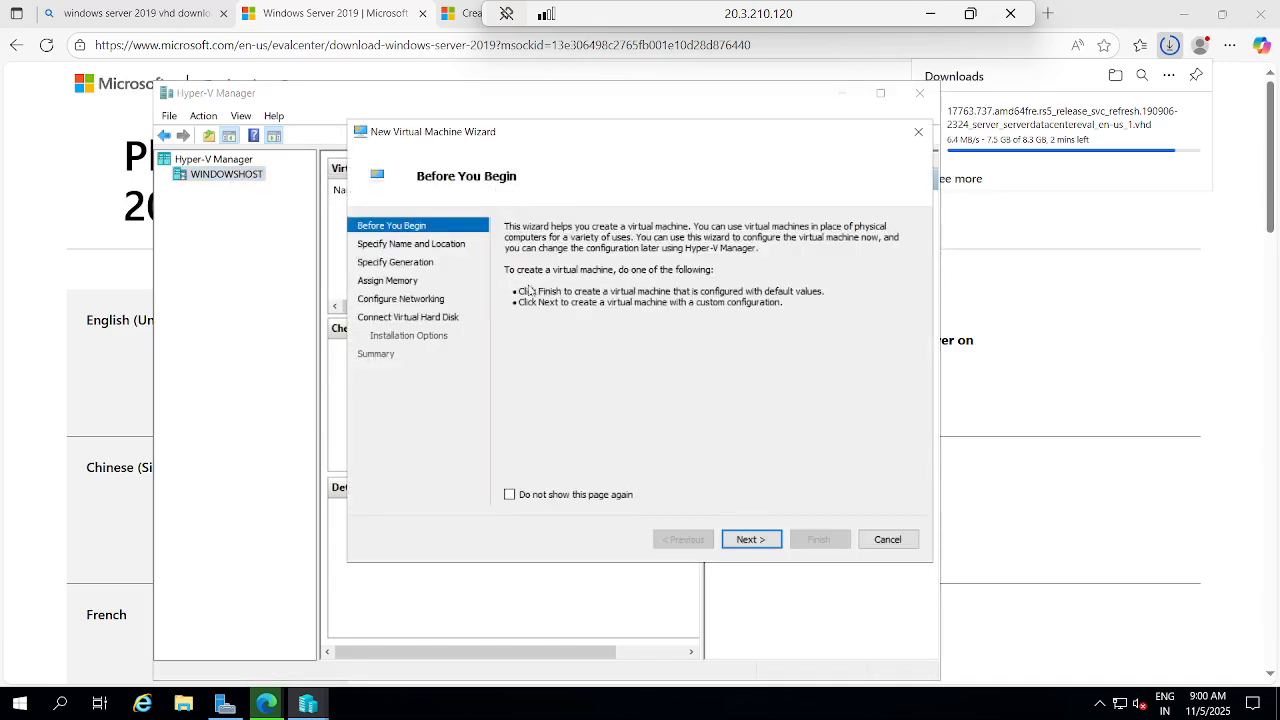
Name the virtual machine DCOAPPS01, keep the default storage location and Generation 1, and proceed to memory assignment.
left_click(752, 539)
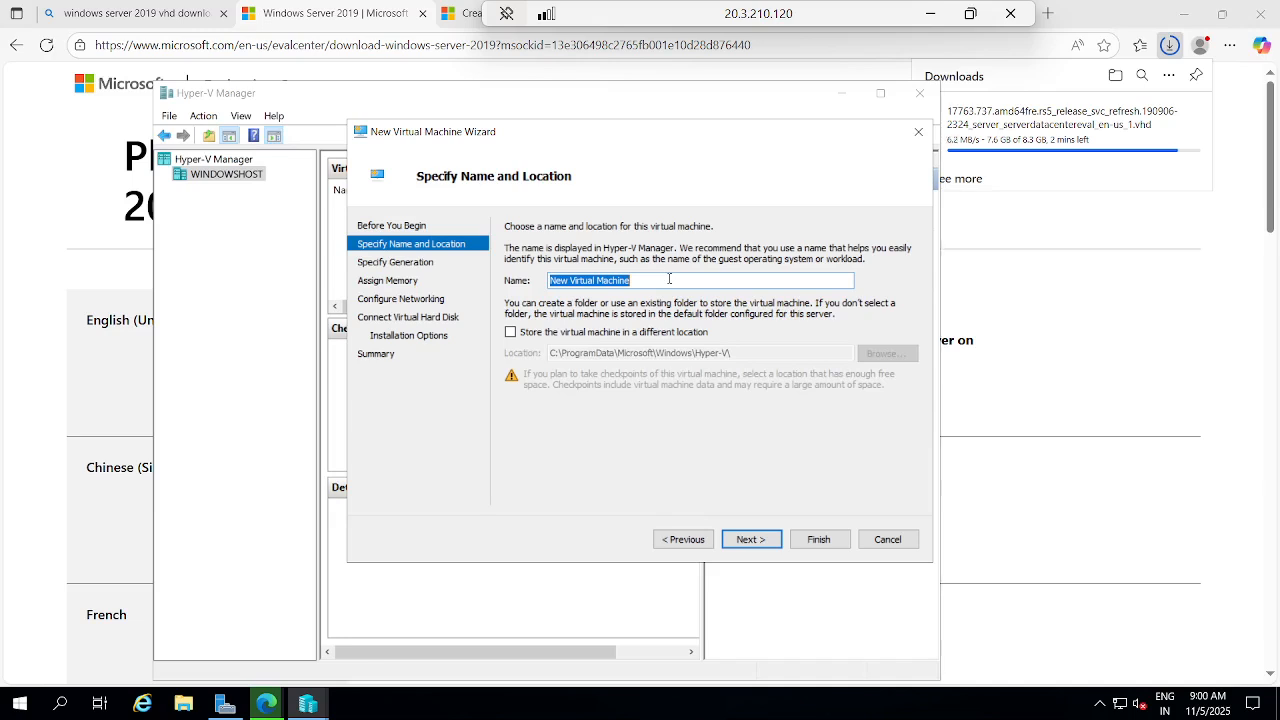
type("DC")
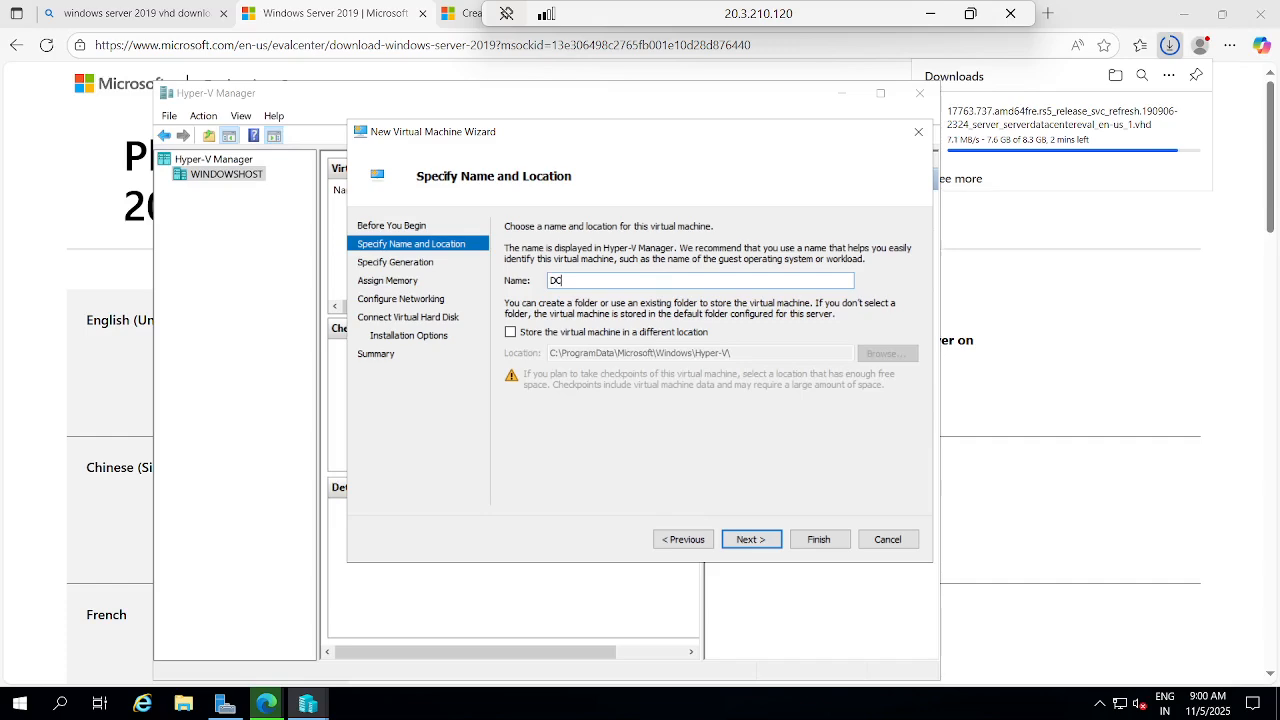
type("o")
key("BackSpace")
type("OAPPS01")
left_click(764, 539)
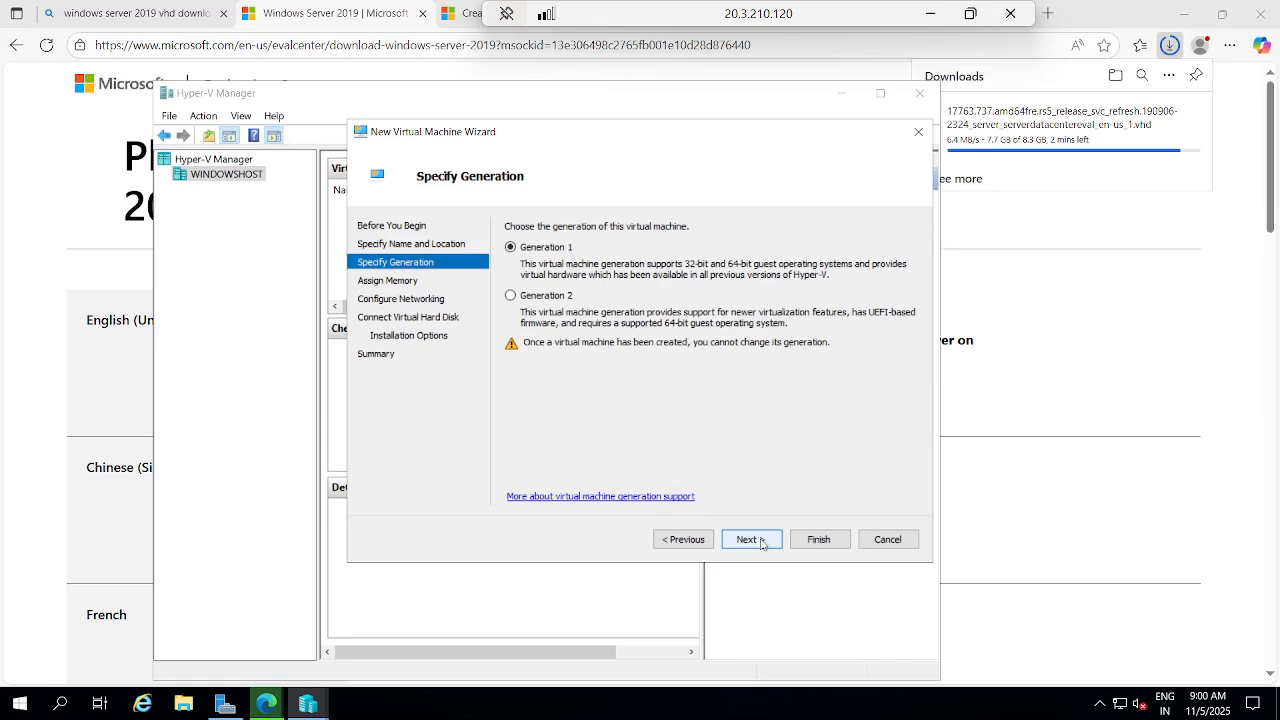
left_click(750, 539)
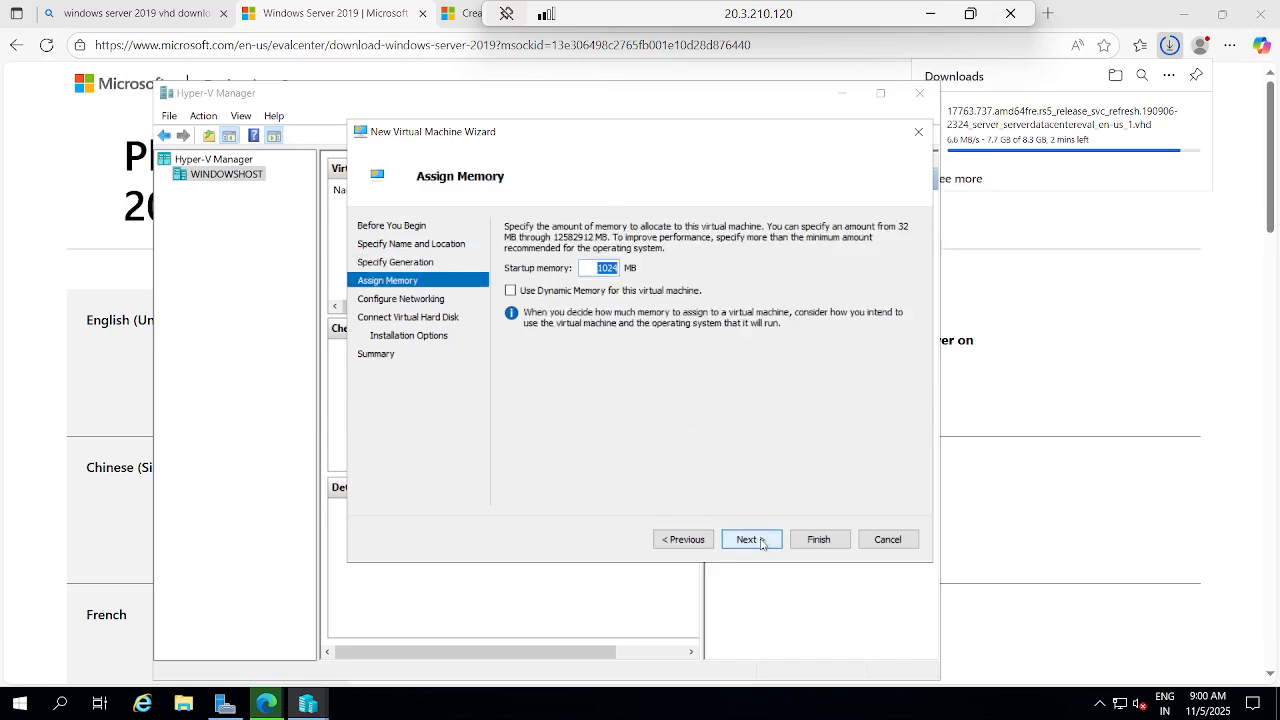
Keep 1024 MB of startup memory and connect the virtual machine to Microsoft Hyper-V Network Adapter #2 - Virtual Switch.
left_click(760, 542)
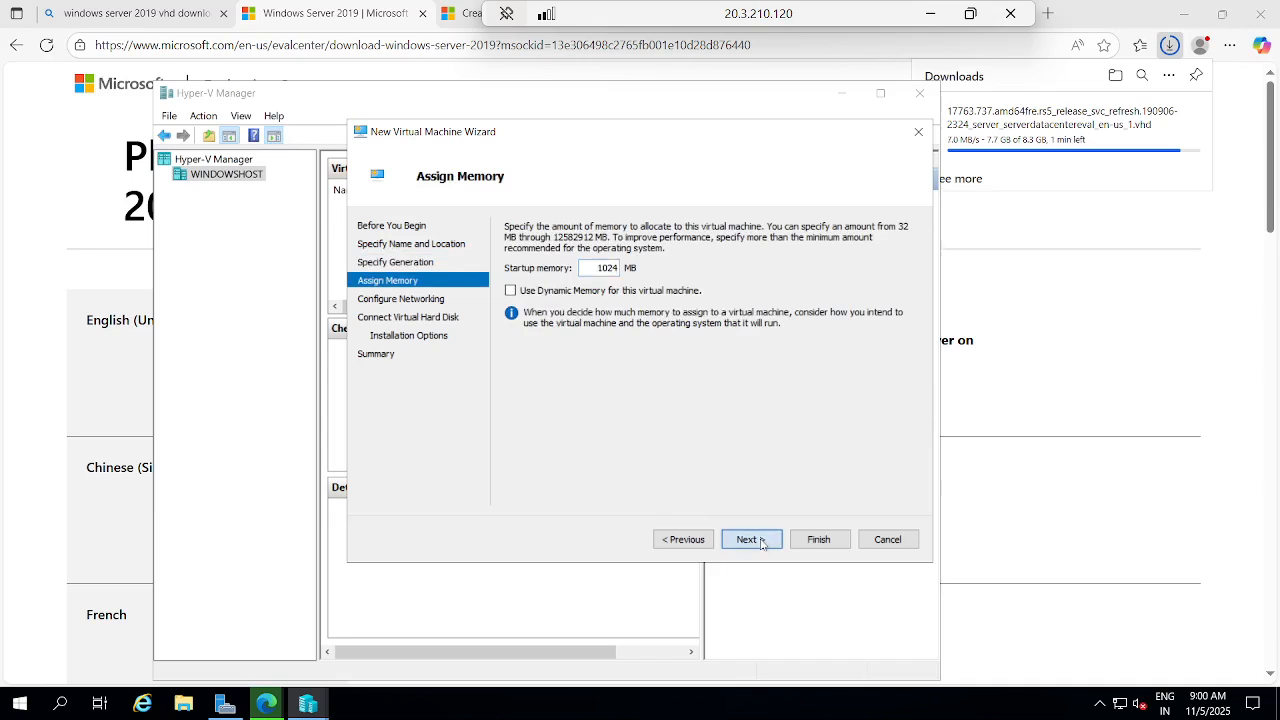
left_click(614, 266)
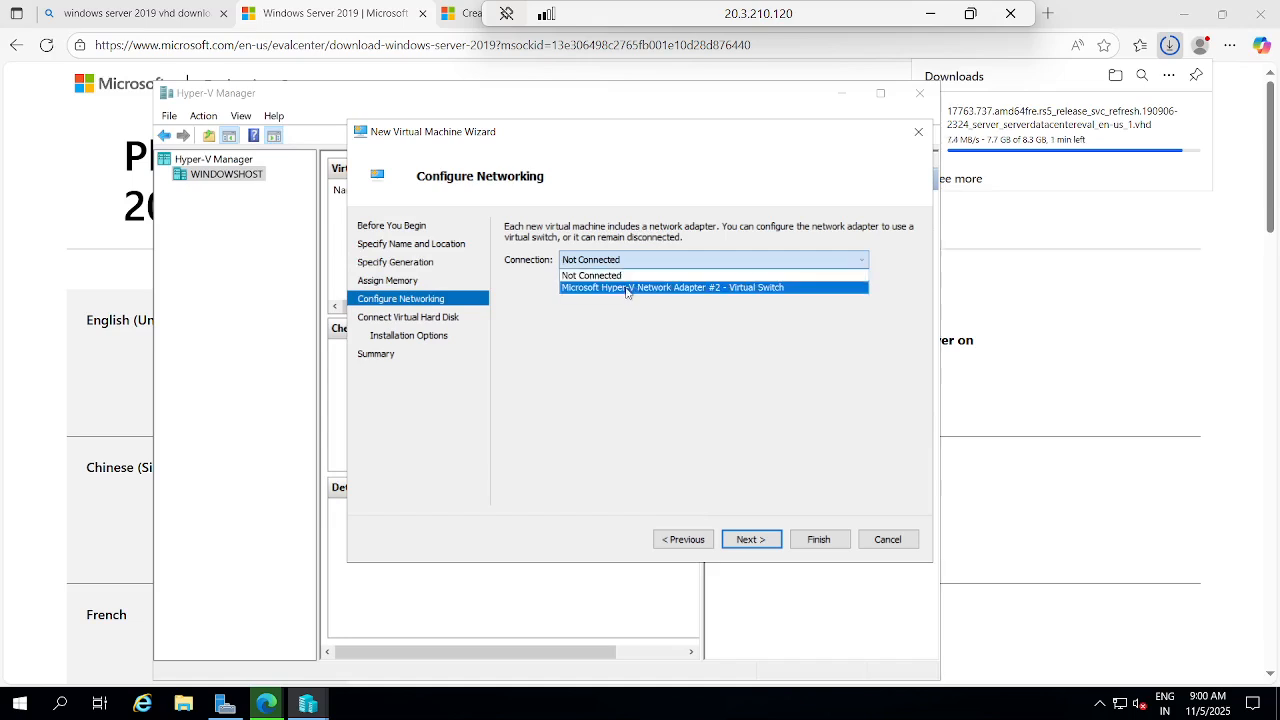
left_click(627, 288)
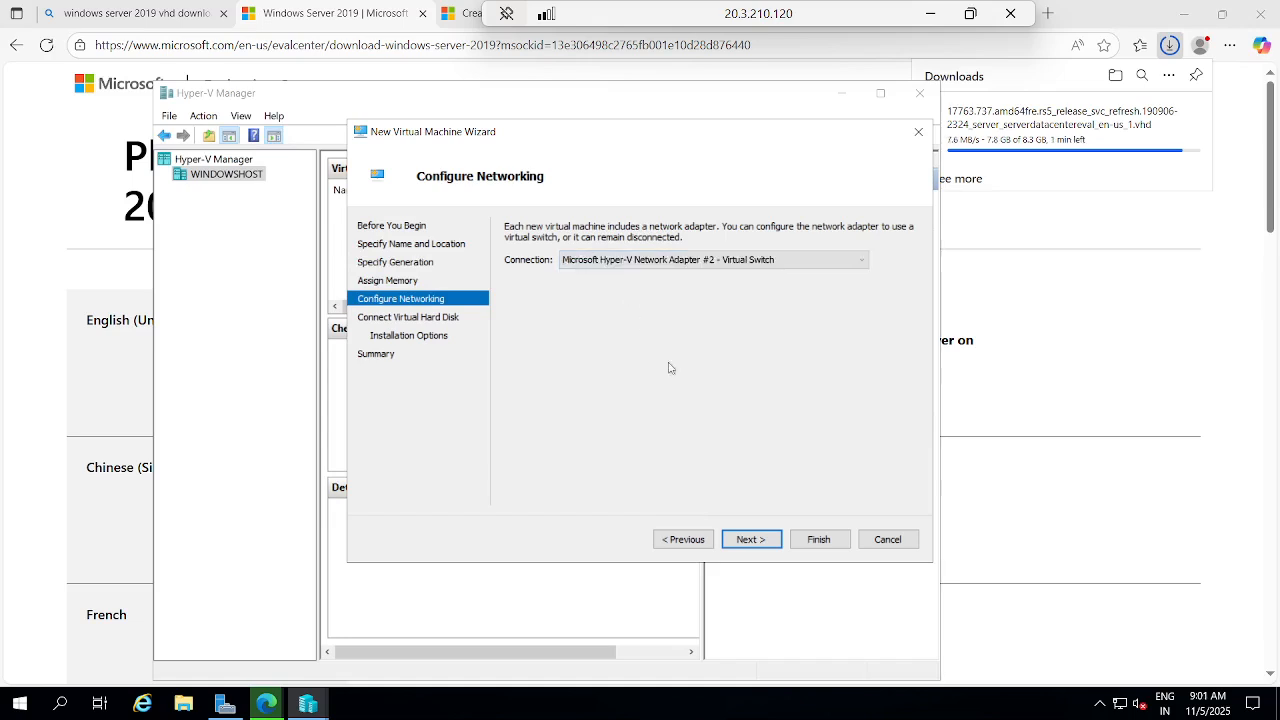
left_click(750, 540)
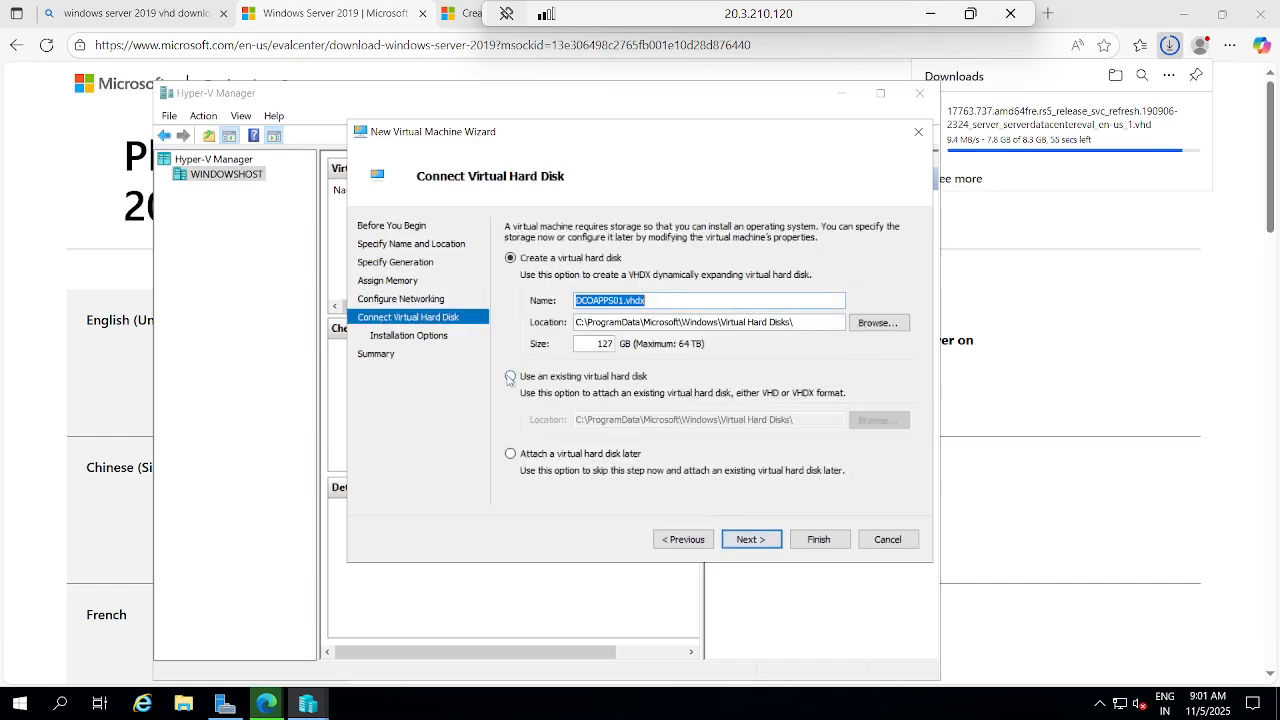
Attach the downloaded Server 2019 VHD from the Downloads folder as the existing virtual hard disk and finish creating the virtual machine.
left_click(510, 377)
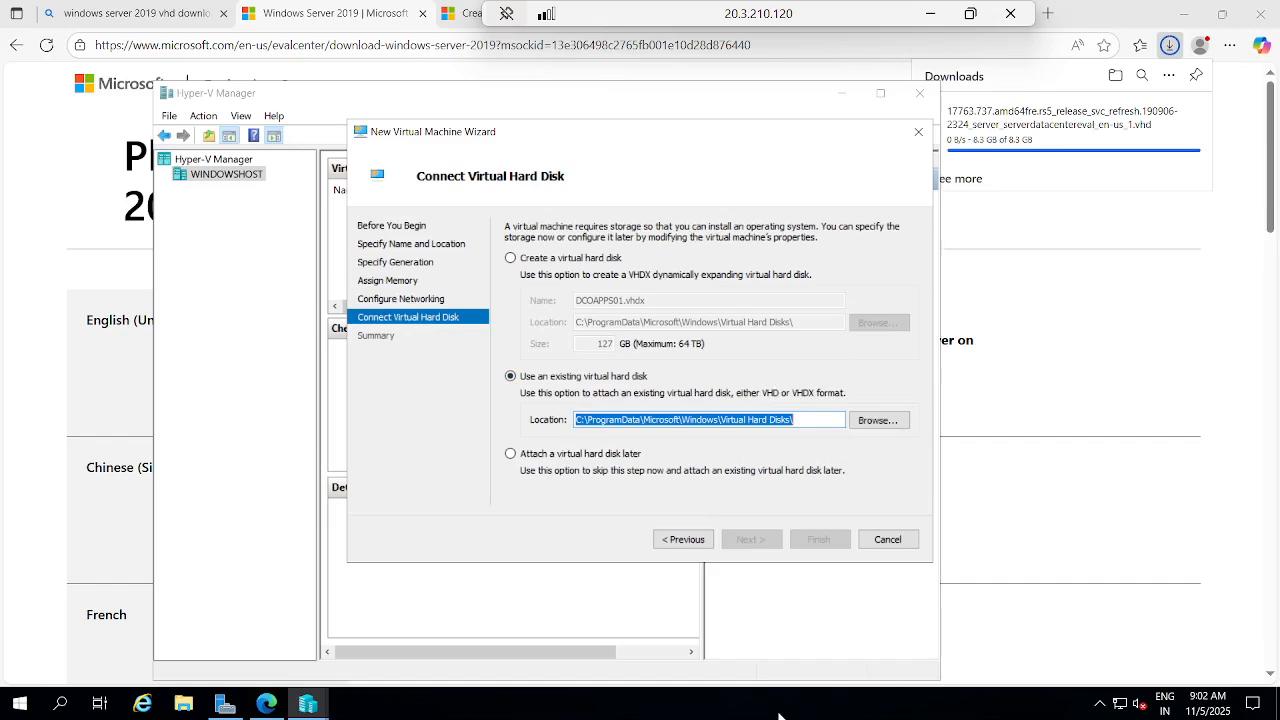
left_click(878, 421)
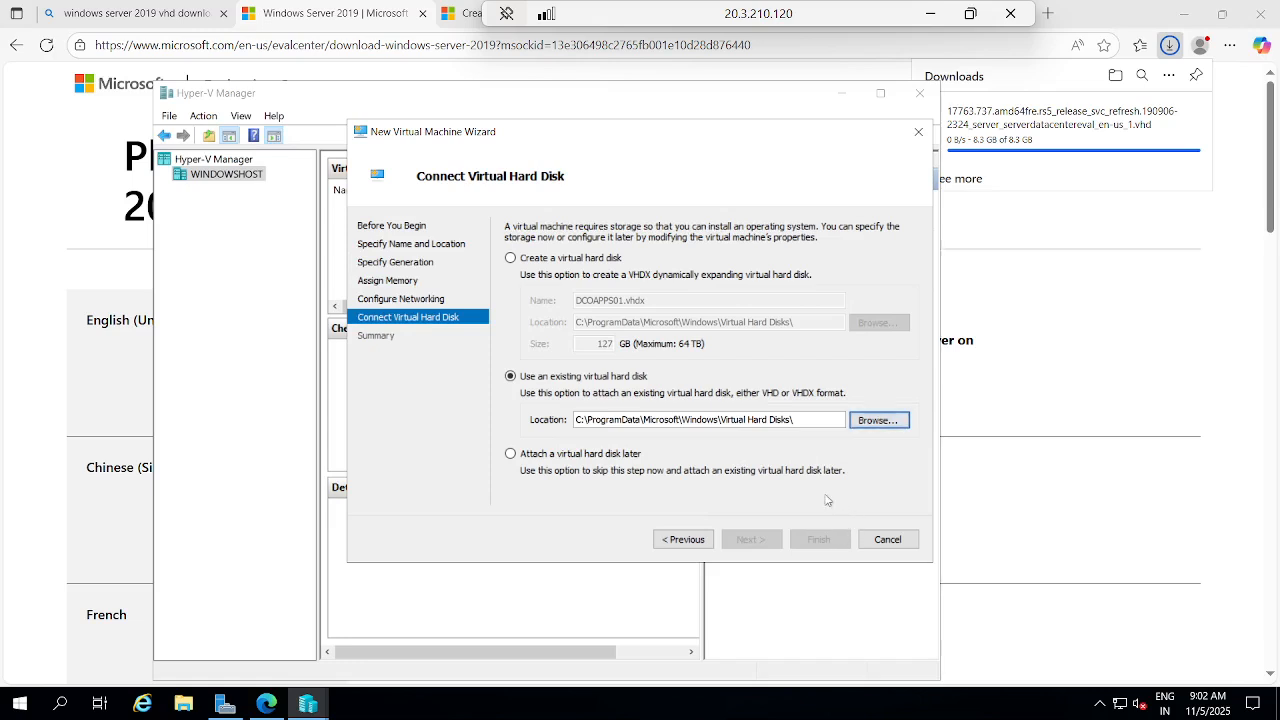
left_click(870, 424)
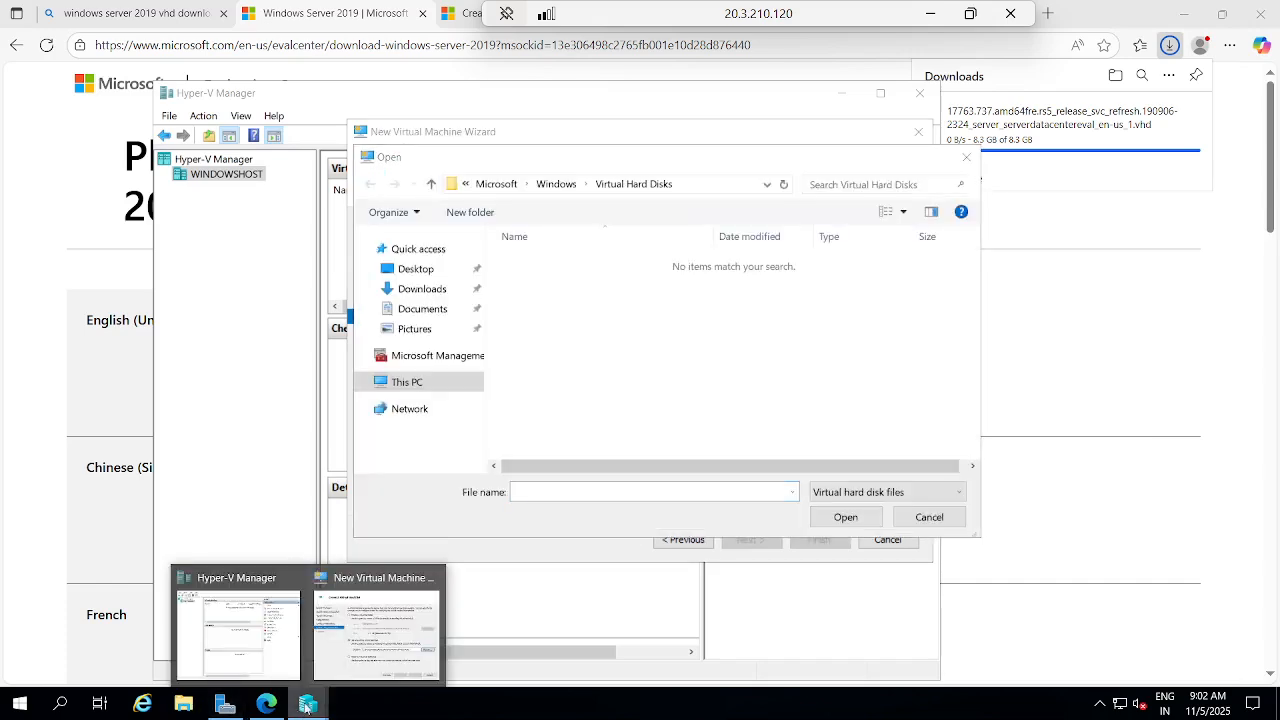
left_click(409, 289)
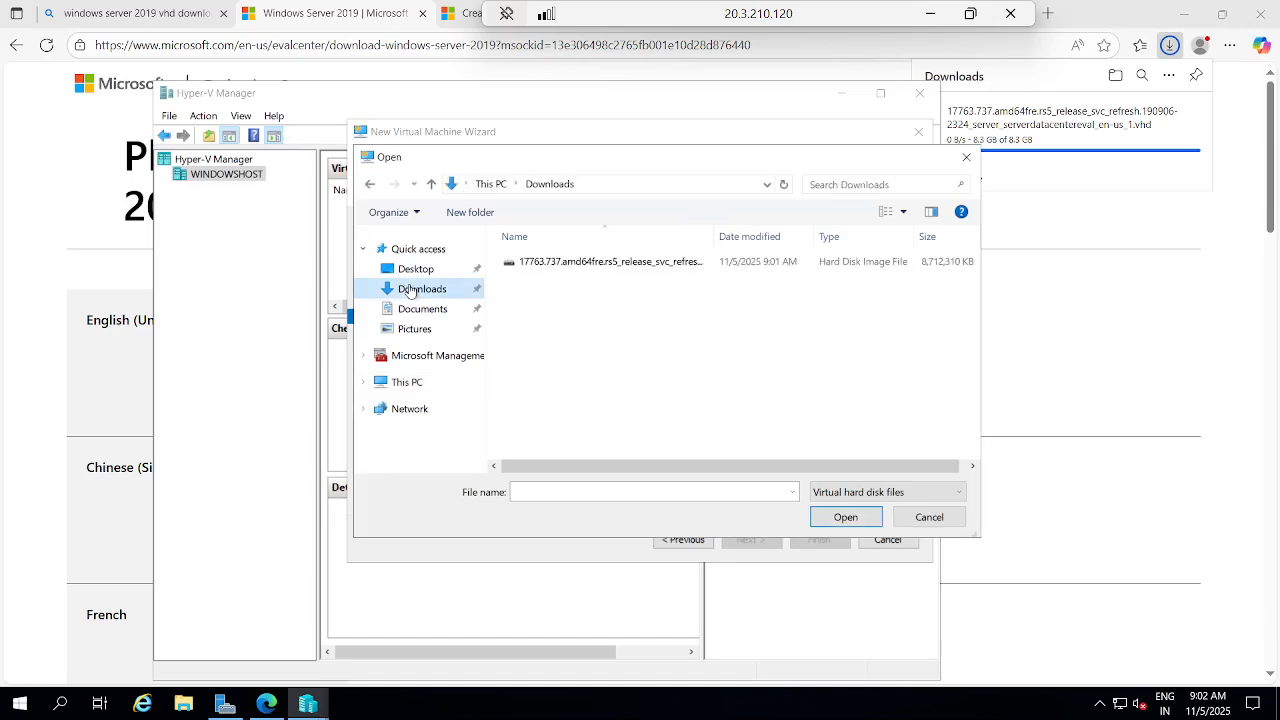
double_click(555, 263)
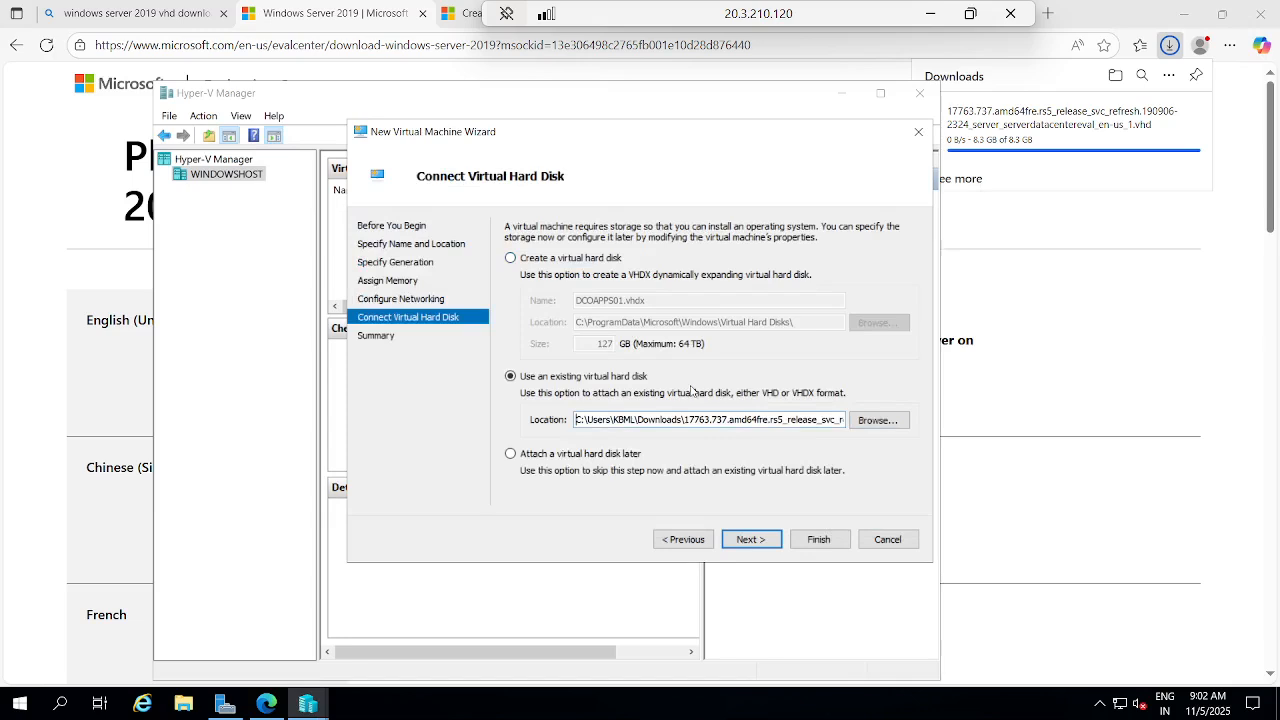
left_click(748, 542)
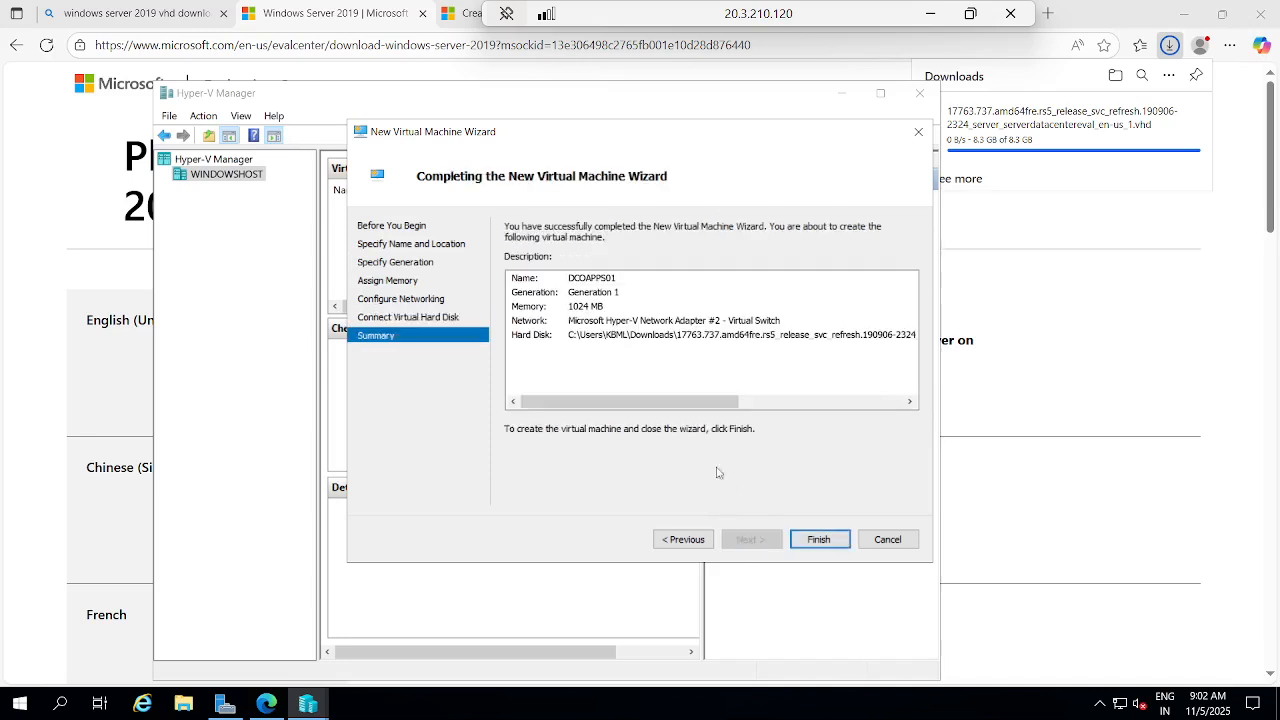
left_click(810, 544)
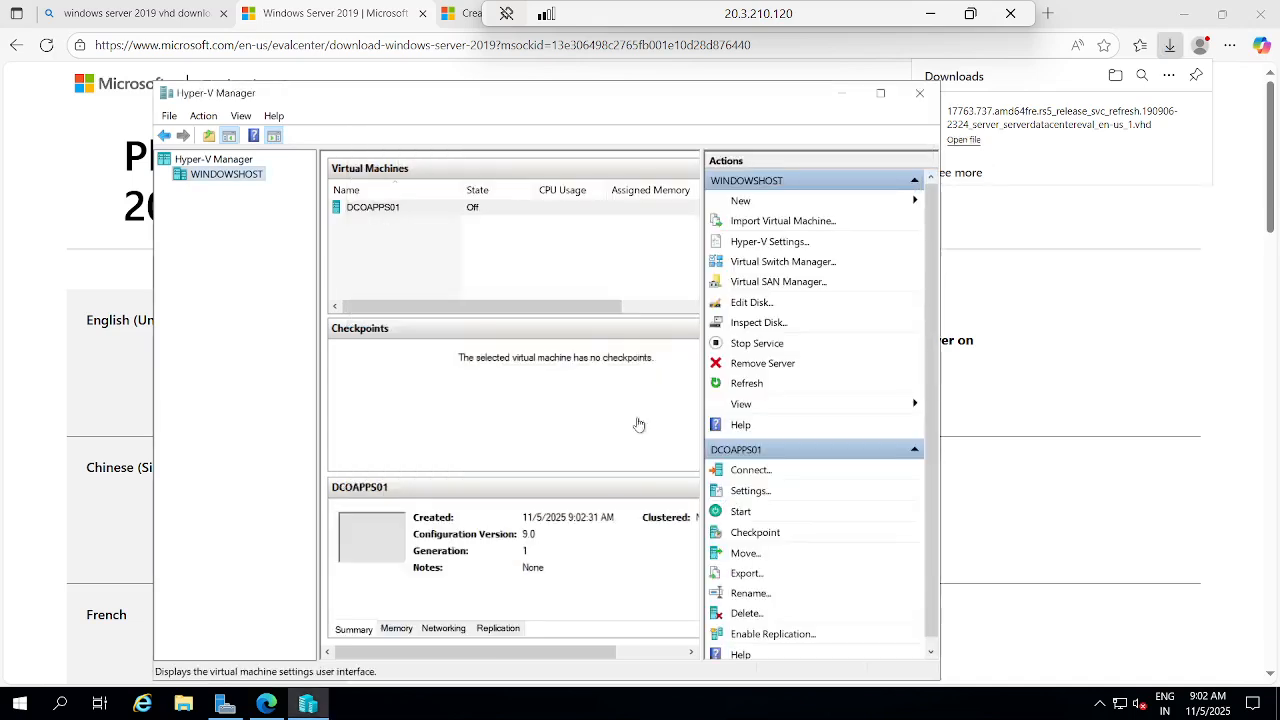
Start the DCOAPPS01 virtual machine and open its console connection in full screen.
right_click(407, 208)
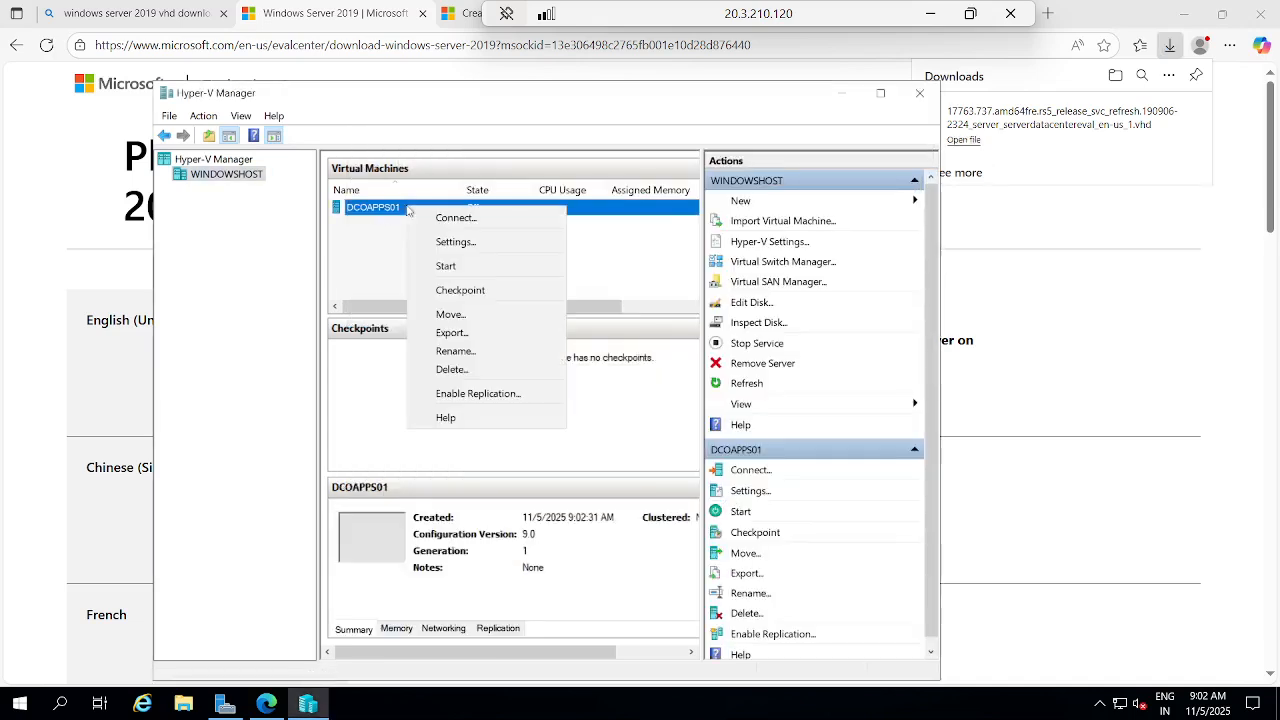
left_click(446, 266)
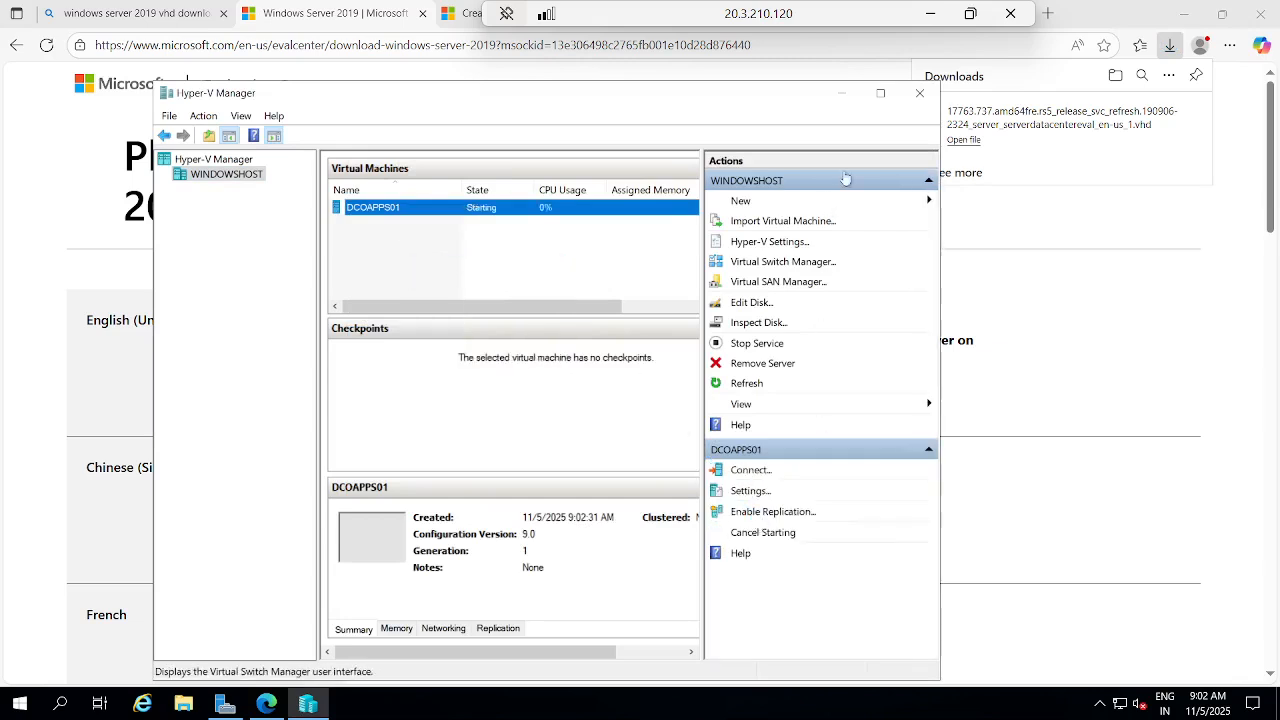
left_click(884, 94)
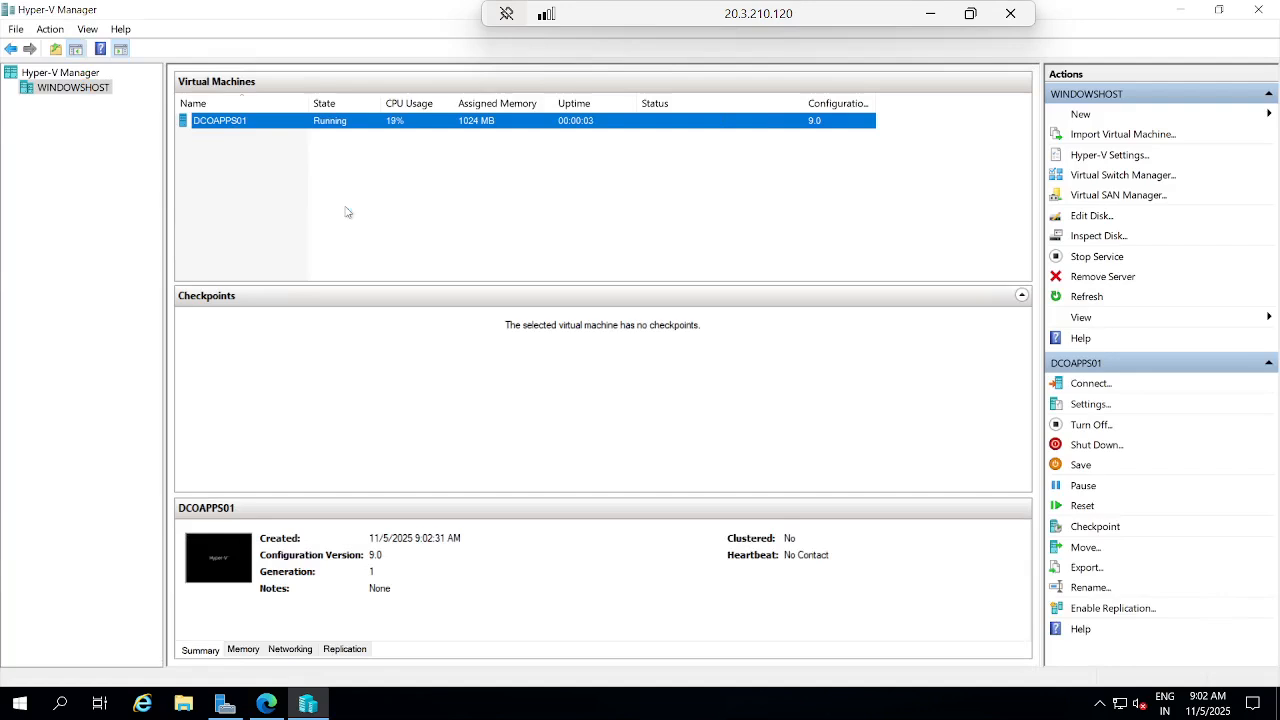
double_click(391, 120)
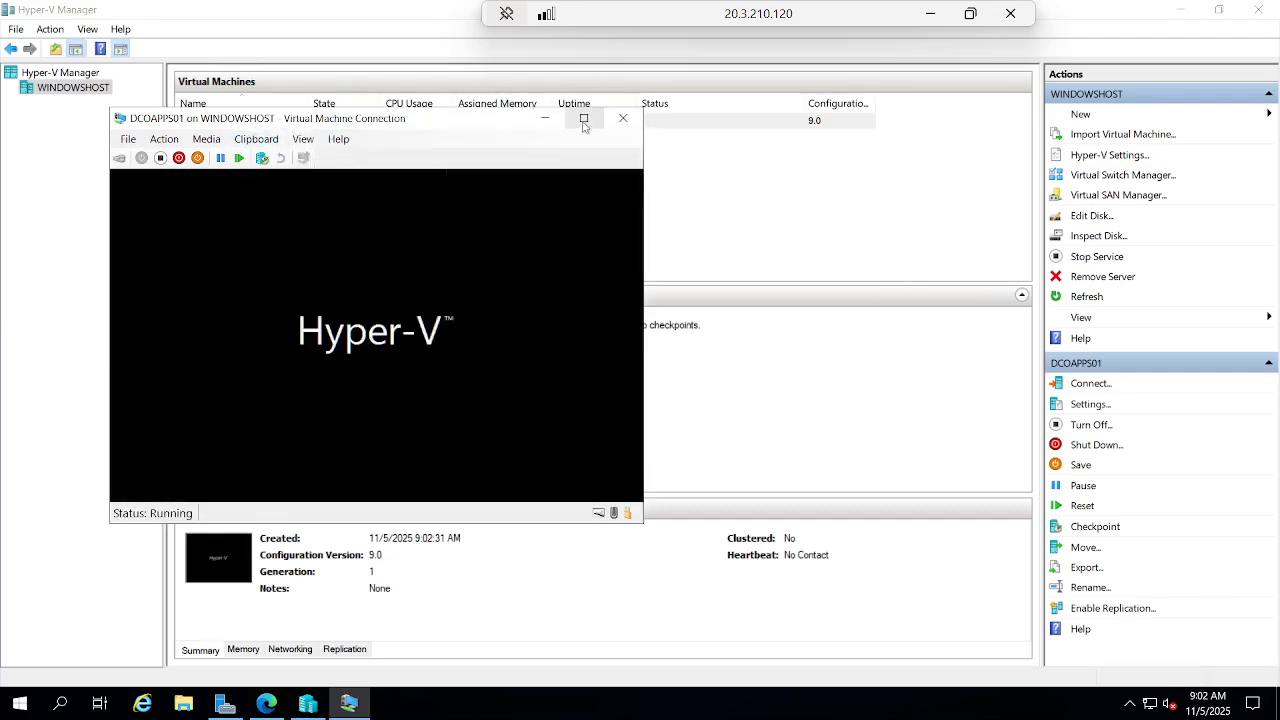
left_click(584, 118)
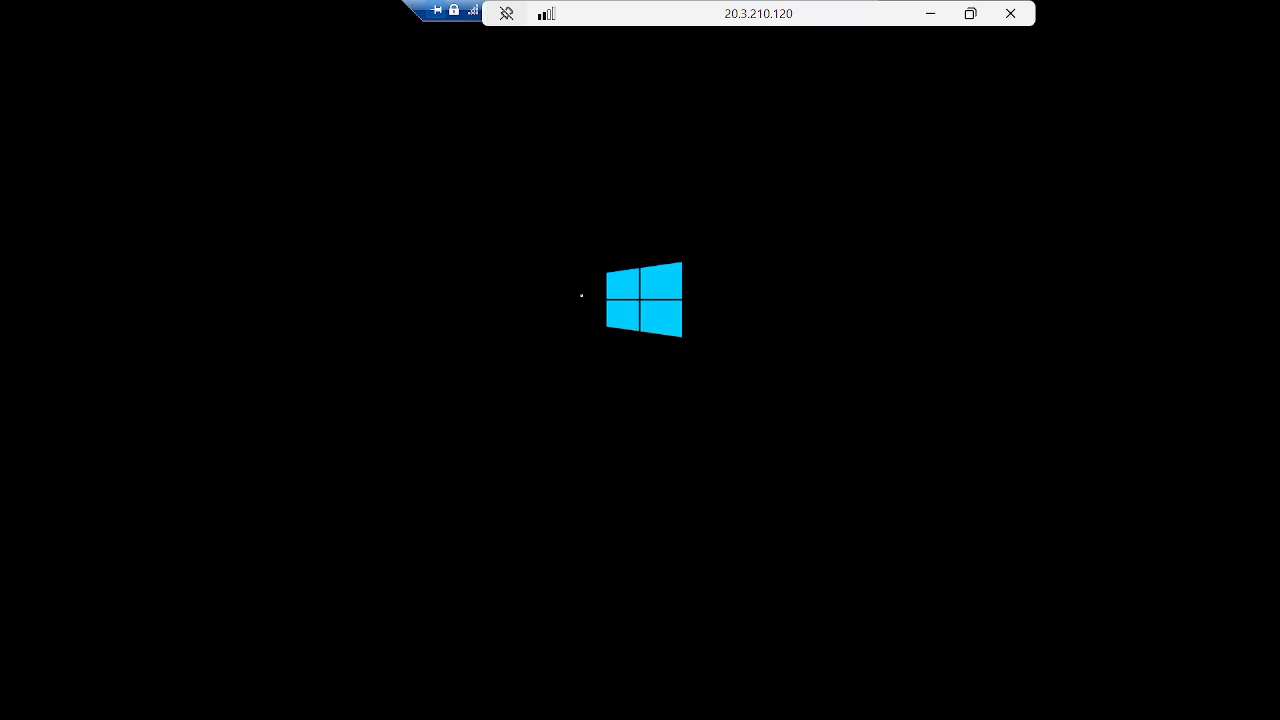
Switch to the Azure portal and create a resource group named Azuresiderg in the TestDemo subscription, region West US 2.
left_click(933, 14)
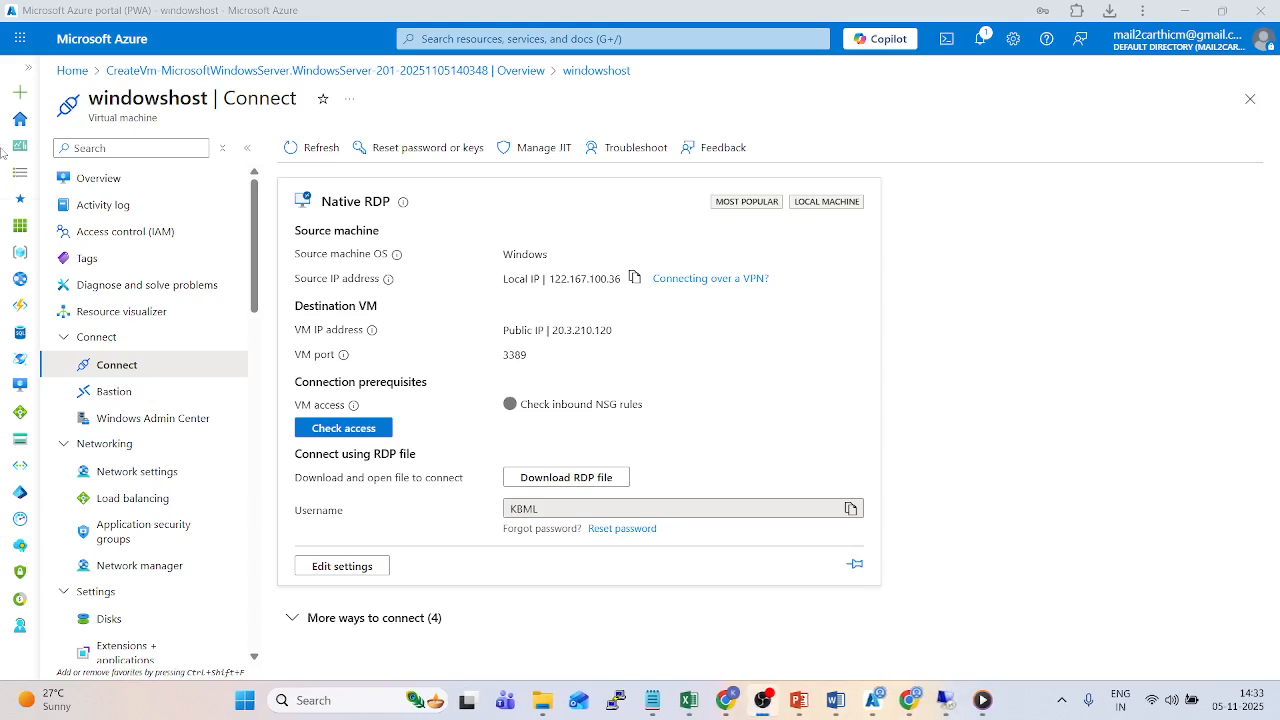
left_click(320, 188)
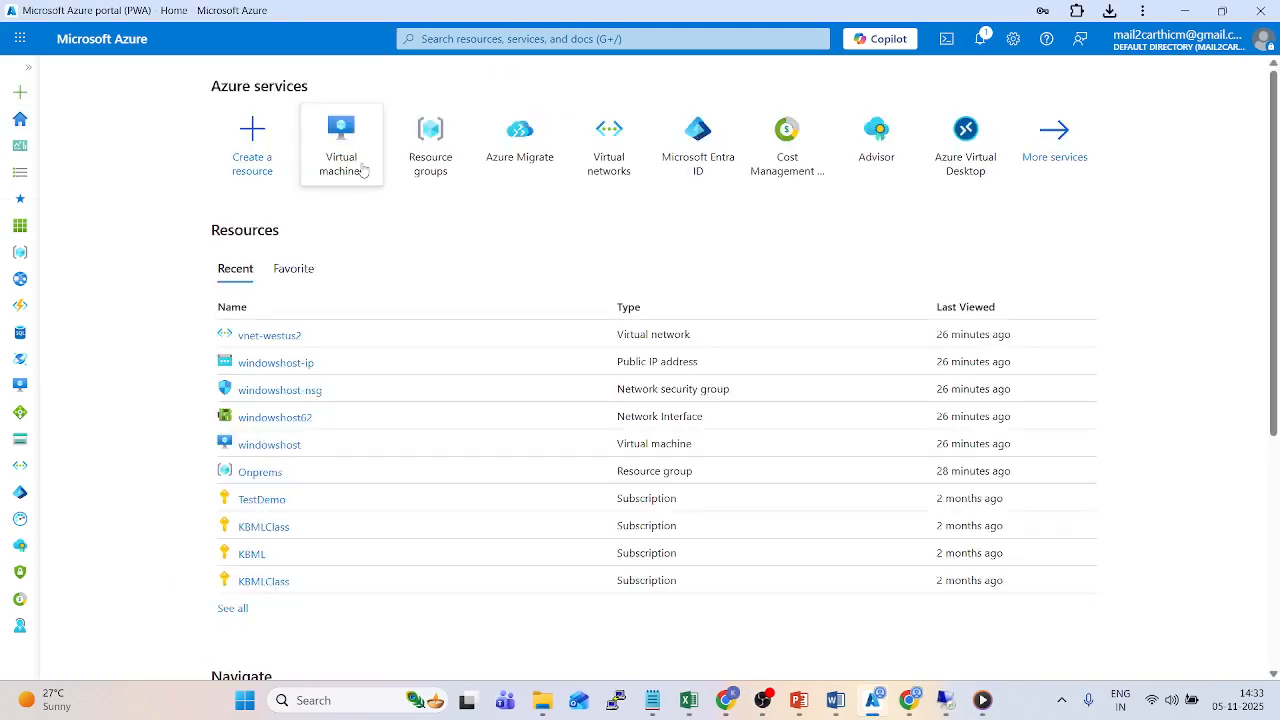
left_click(414, 177)
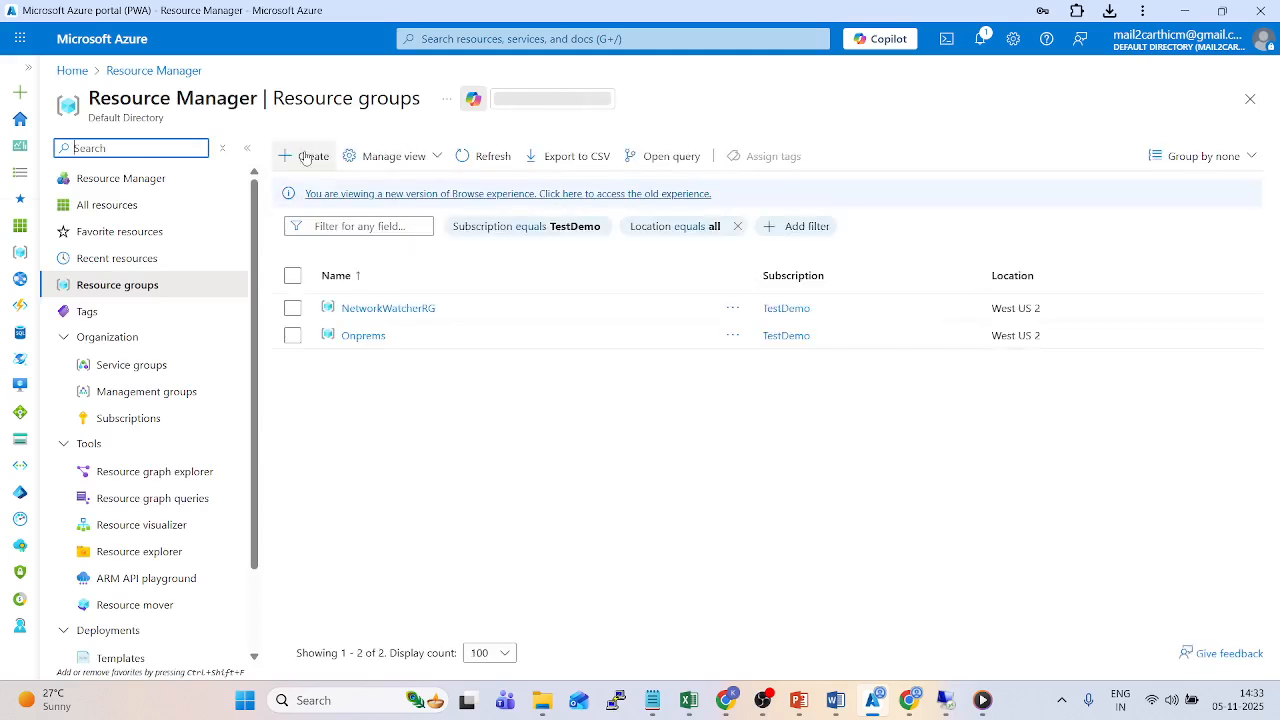
left_click(306, 157)
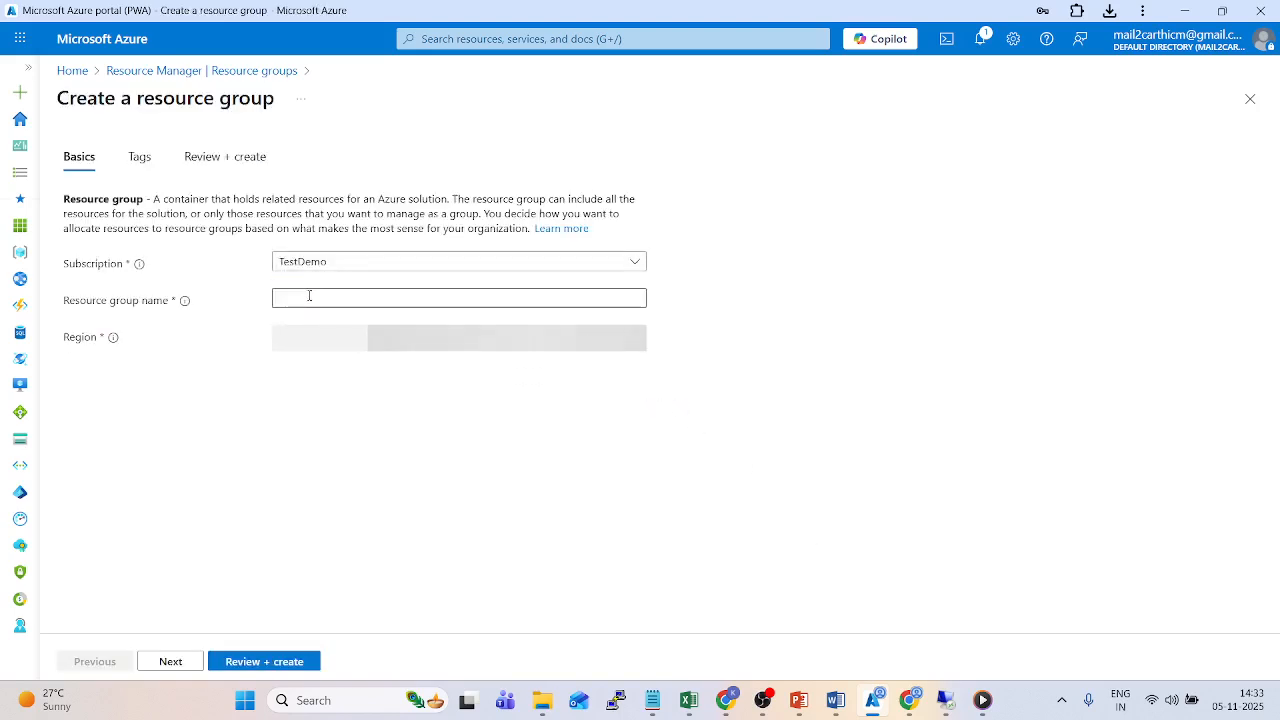
left_click(309, 296)
left_click(398, 364)
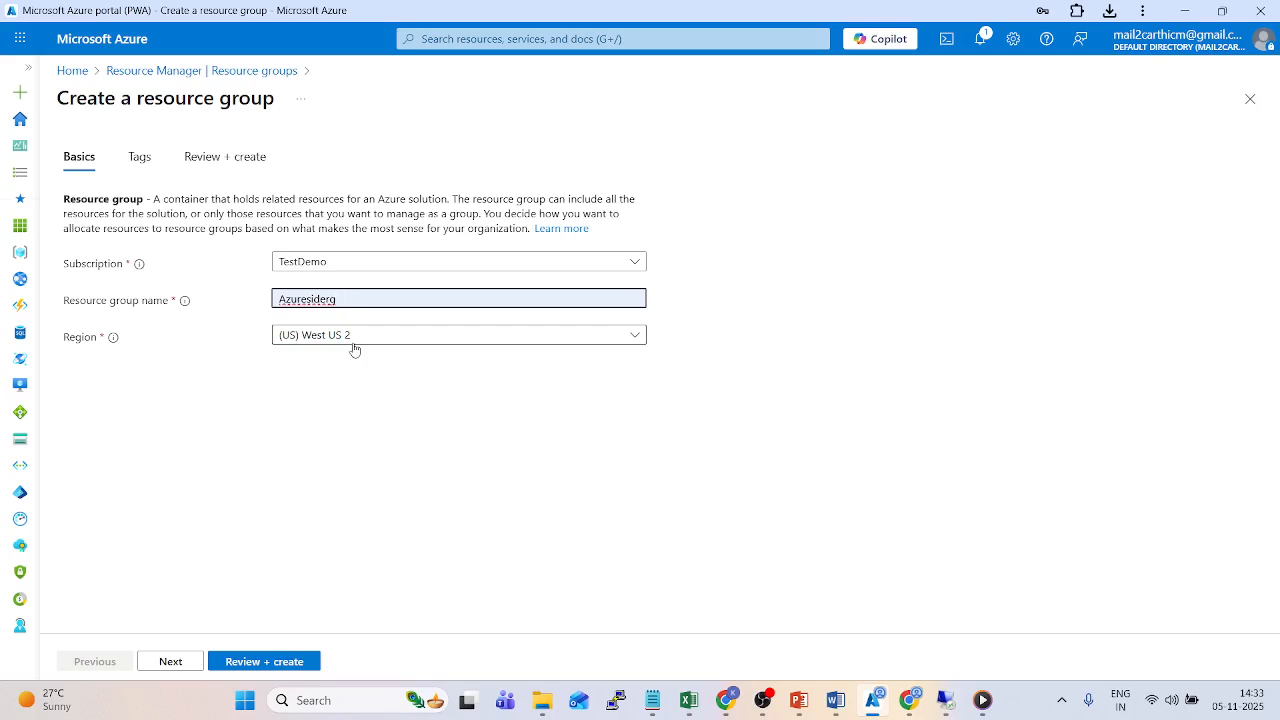
left_click(268, 662)
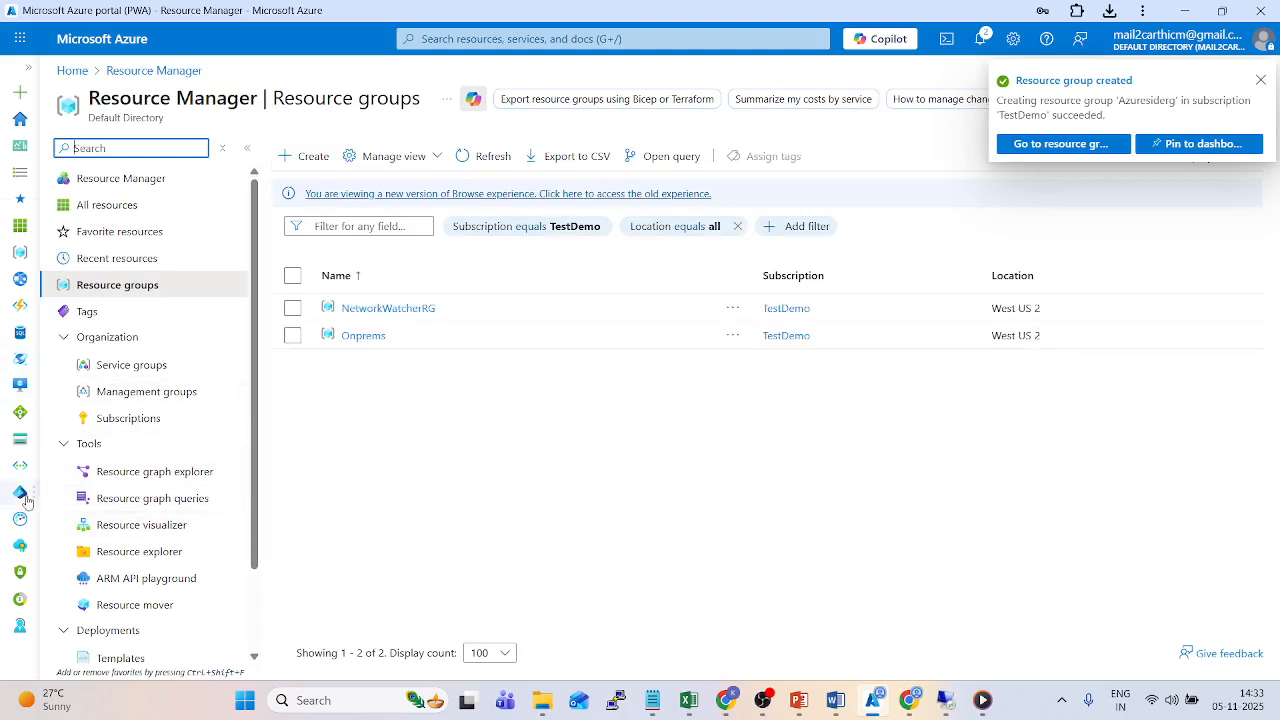
Begin a new virtual network named Azuresidevnet in resource group Azuresiderg, region West US 2, and proceed to its IP address settings.
left_click(18, 467)
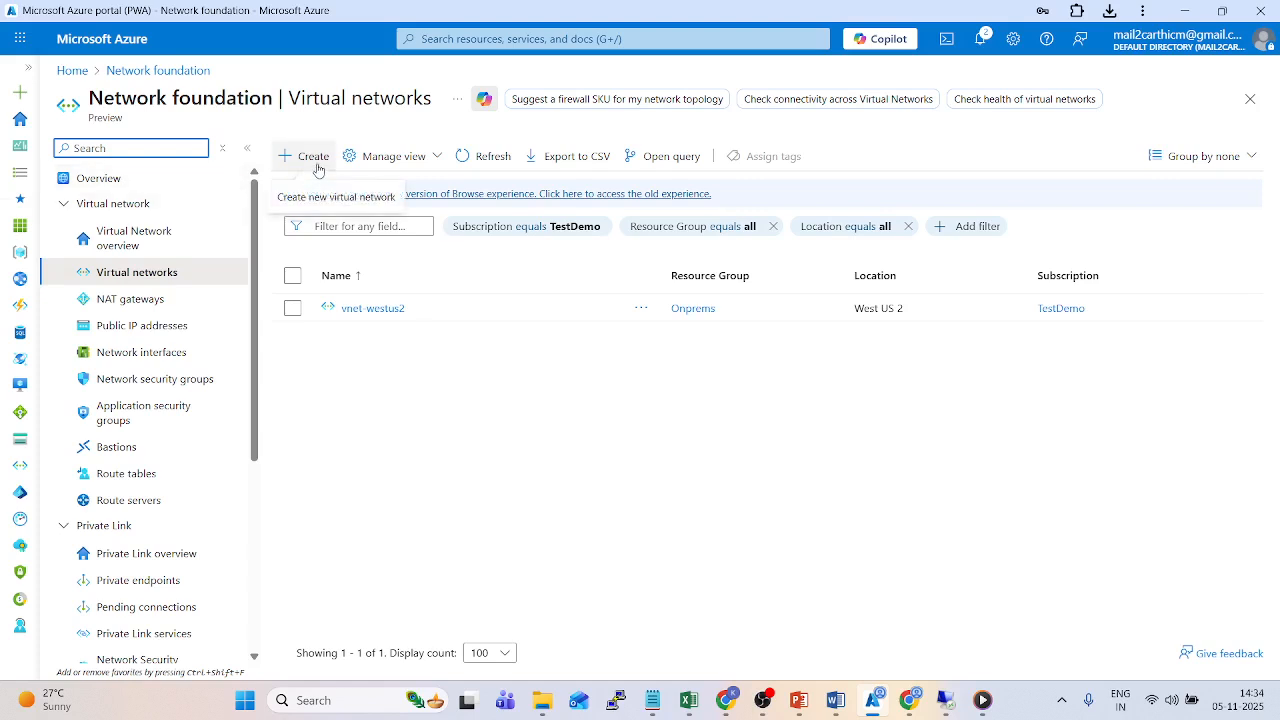
left_click(318, 168)
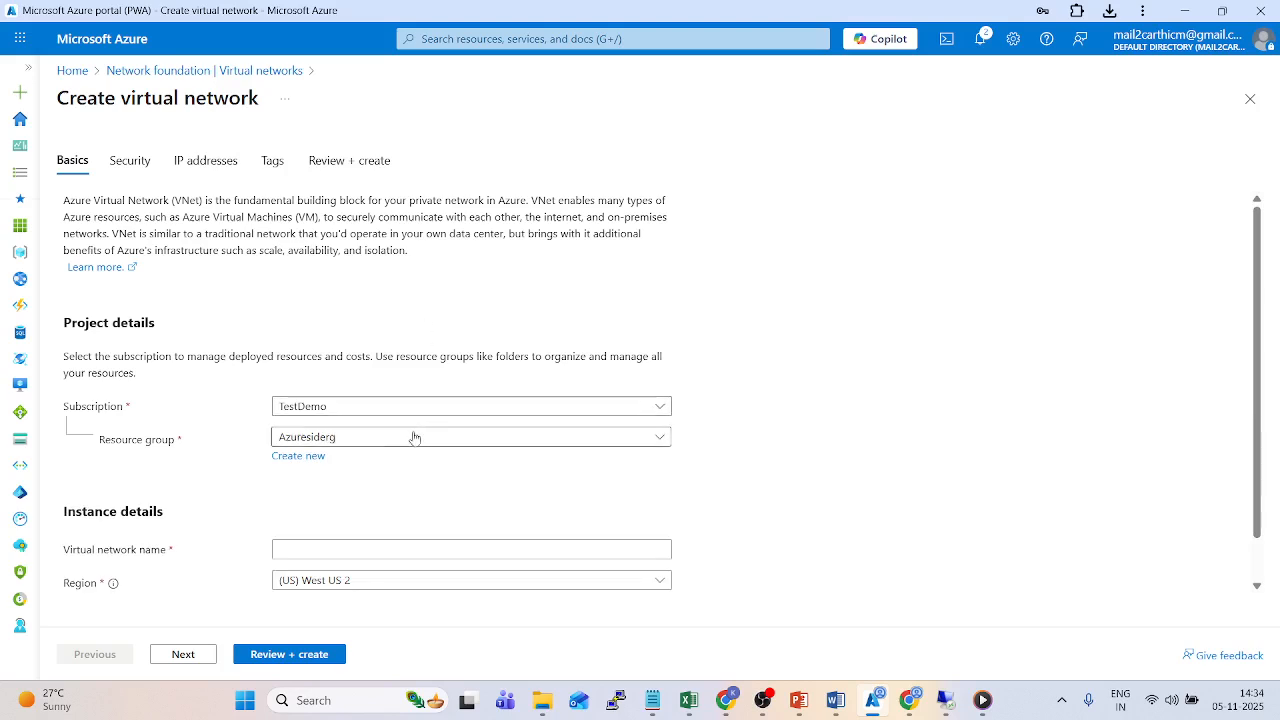
left_click(346, 550)
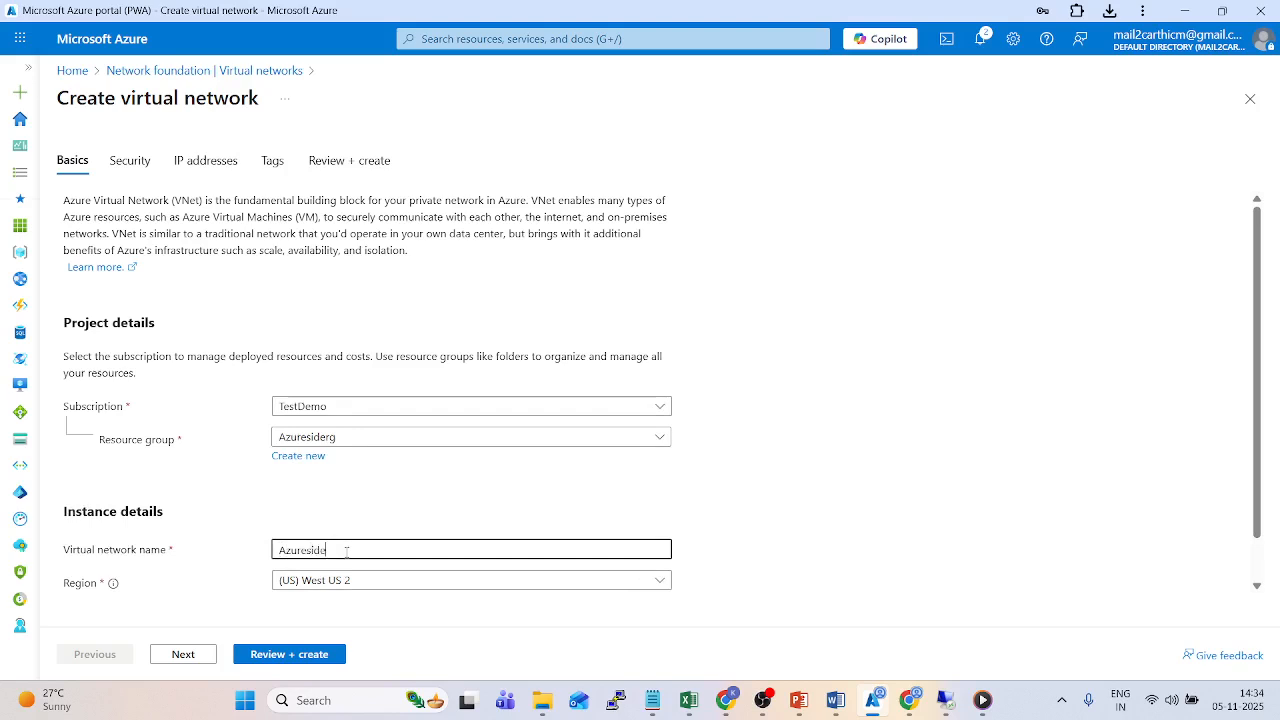
type("Azuresidevnet")
scroll(346, 550, "down", 1)
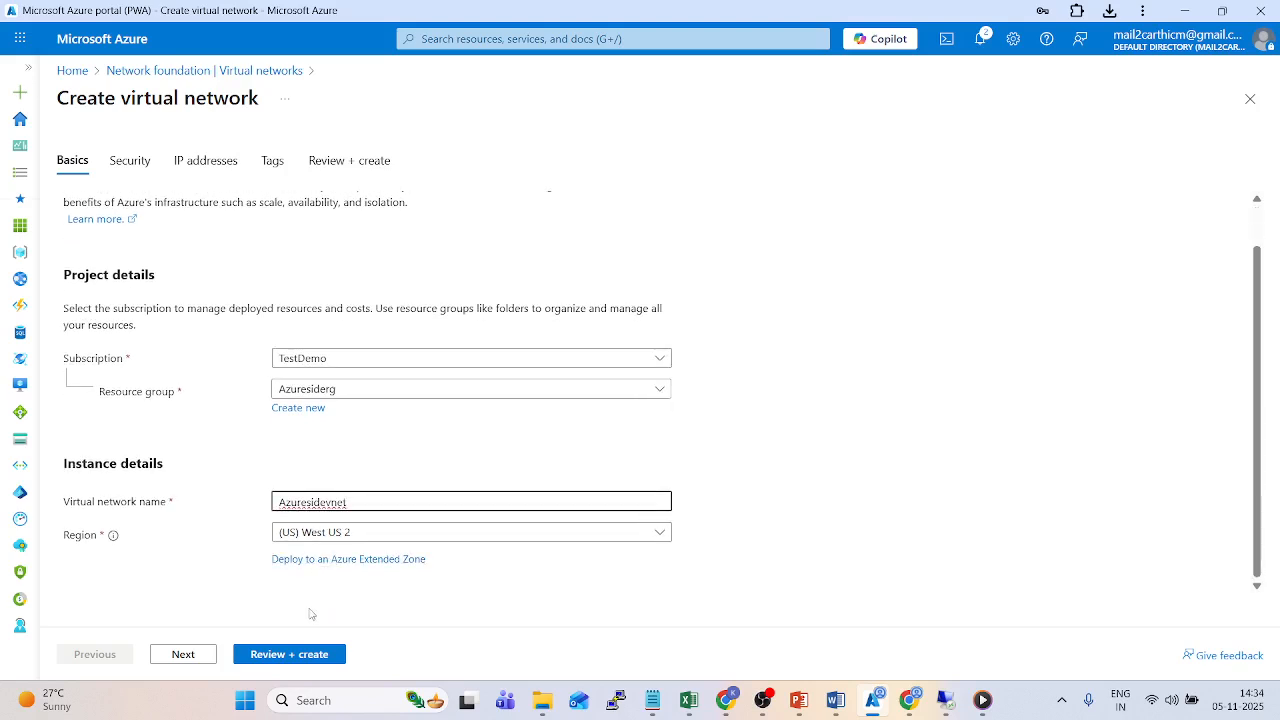
left_click(183, 654)
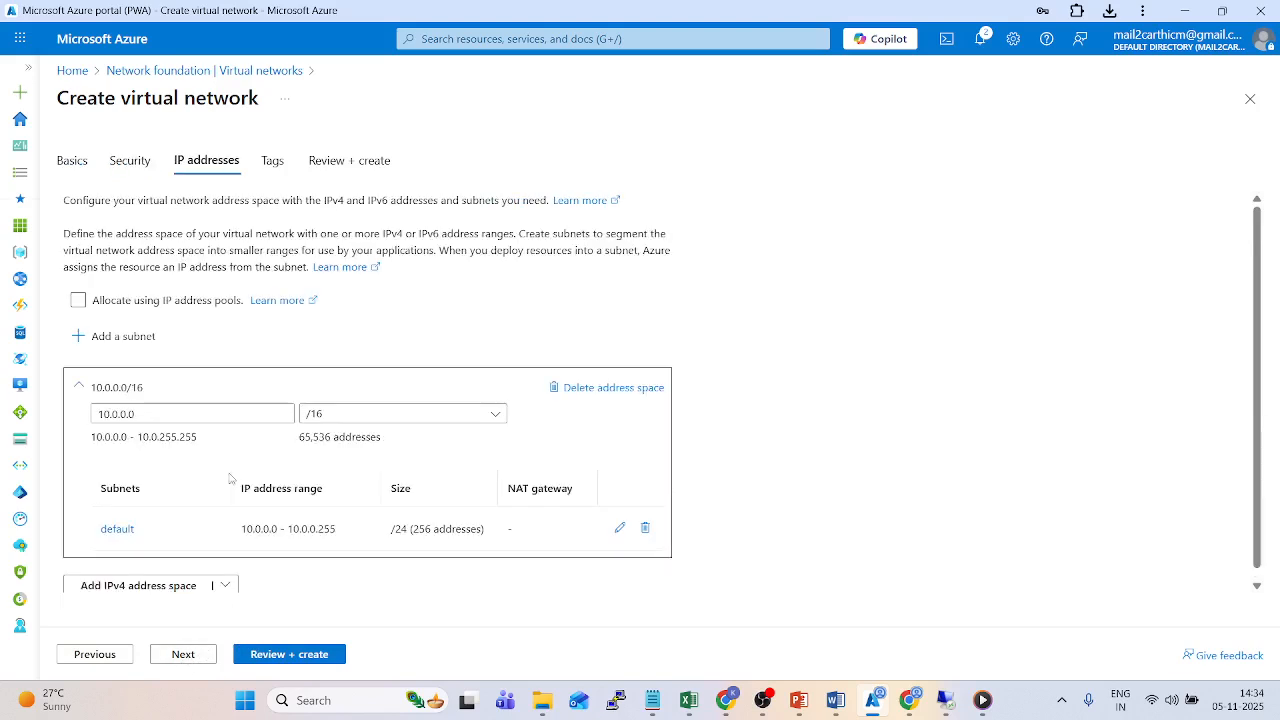
Rename the default subnet to azuresidesubnet, keeping its 10.0.0.0/24 range, and save it.
left_click(620, 528)
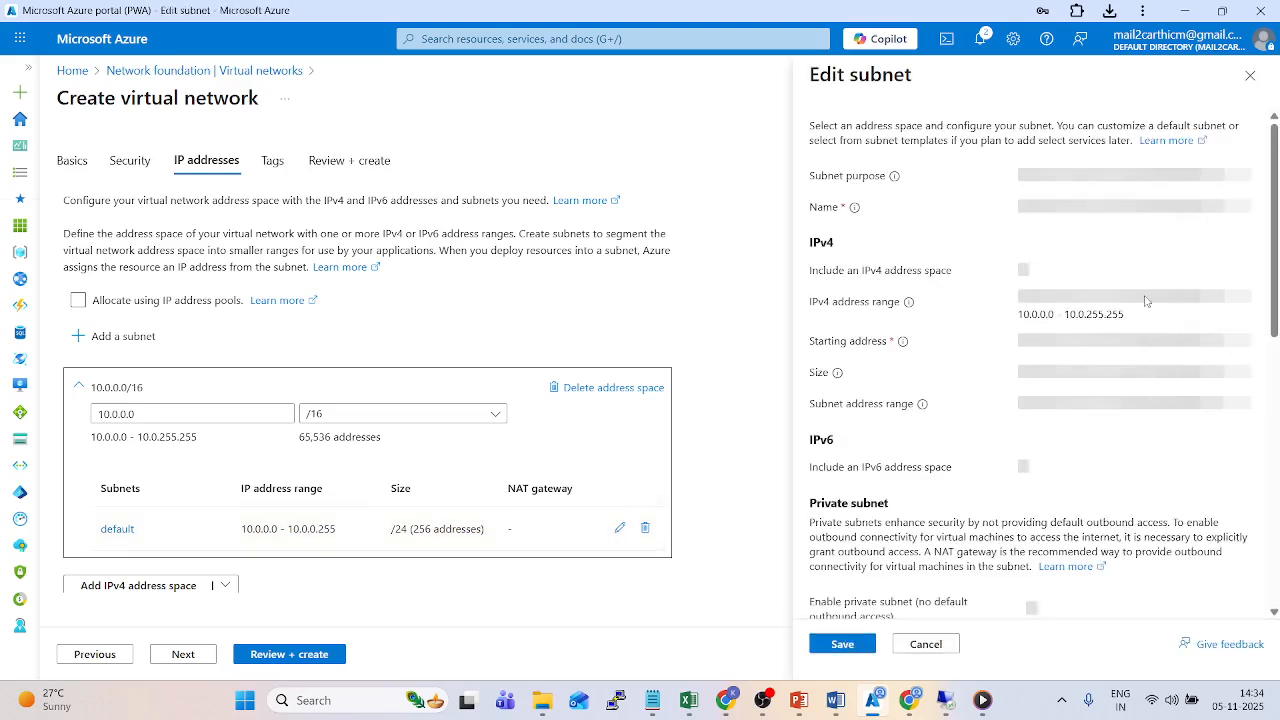
left_click_drag(1075, 208, 987, 207)
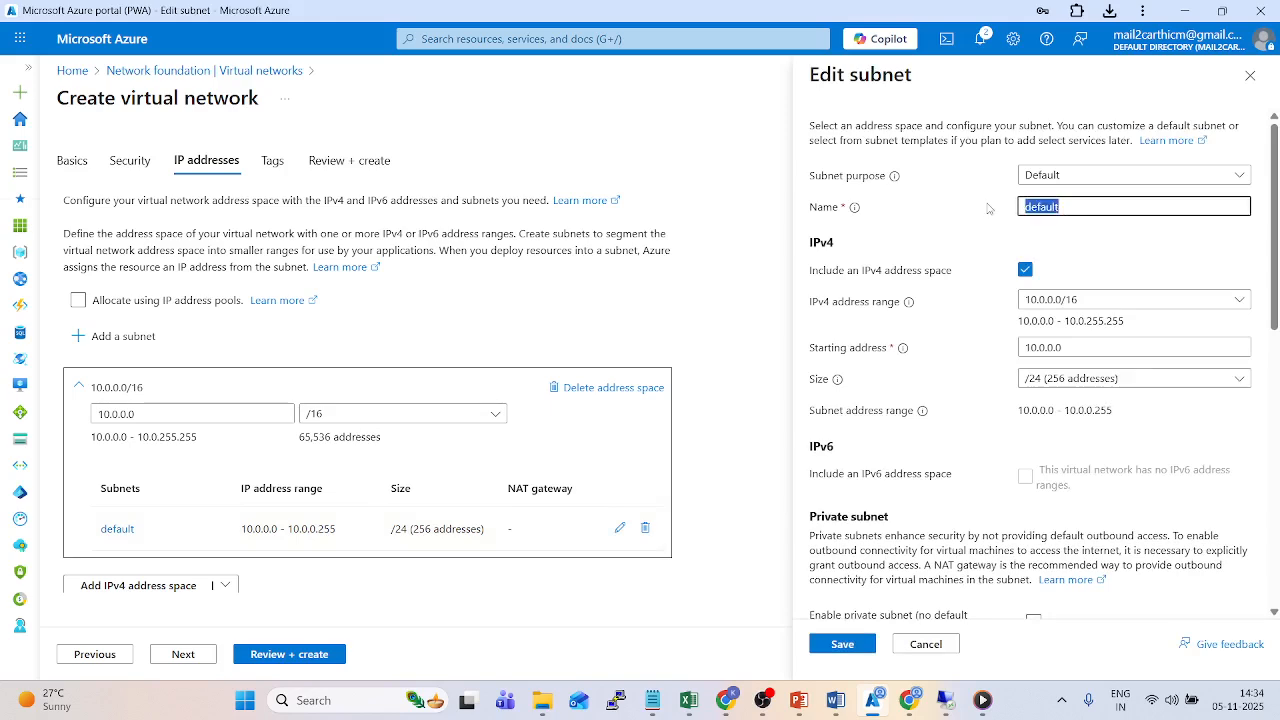
type("azuresidesubne")
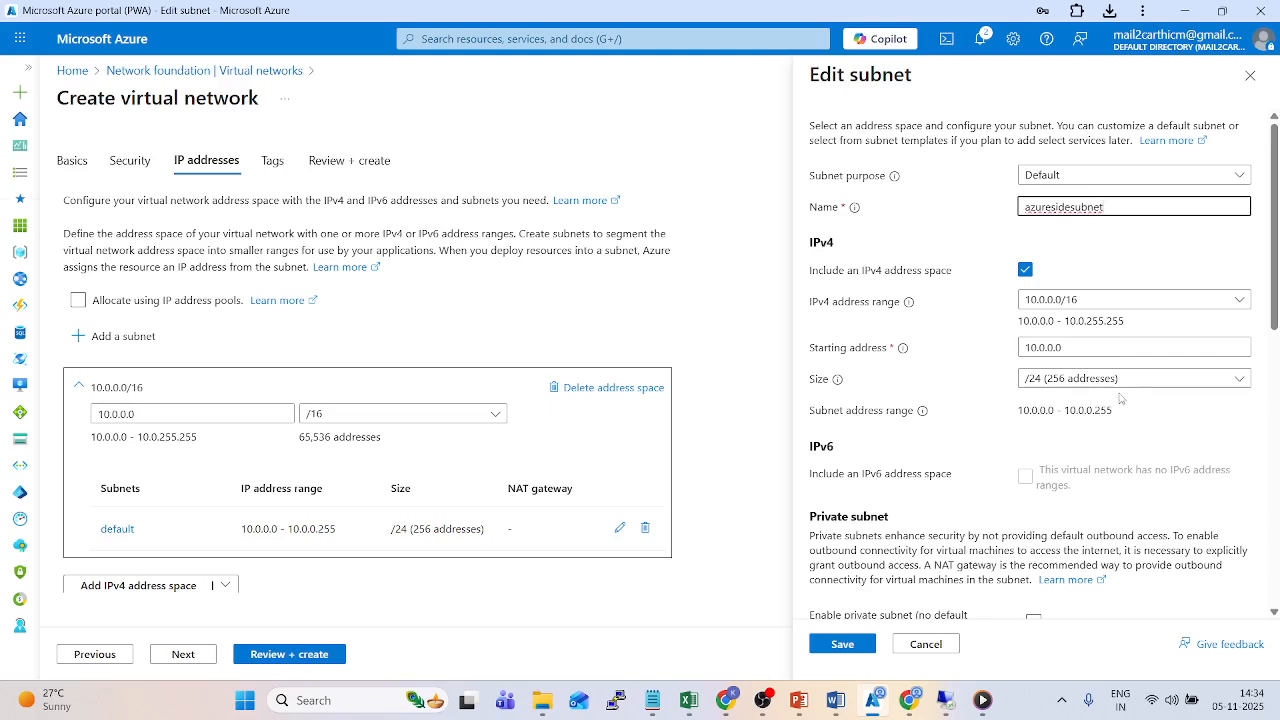
left_click(838, 647)
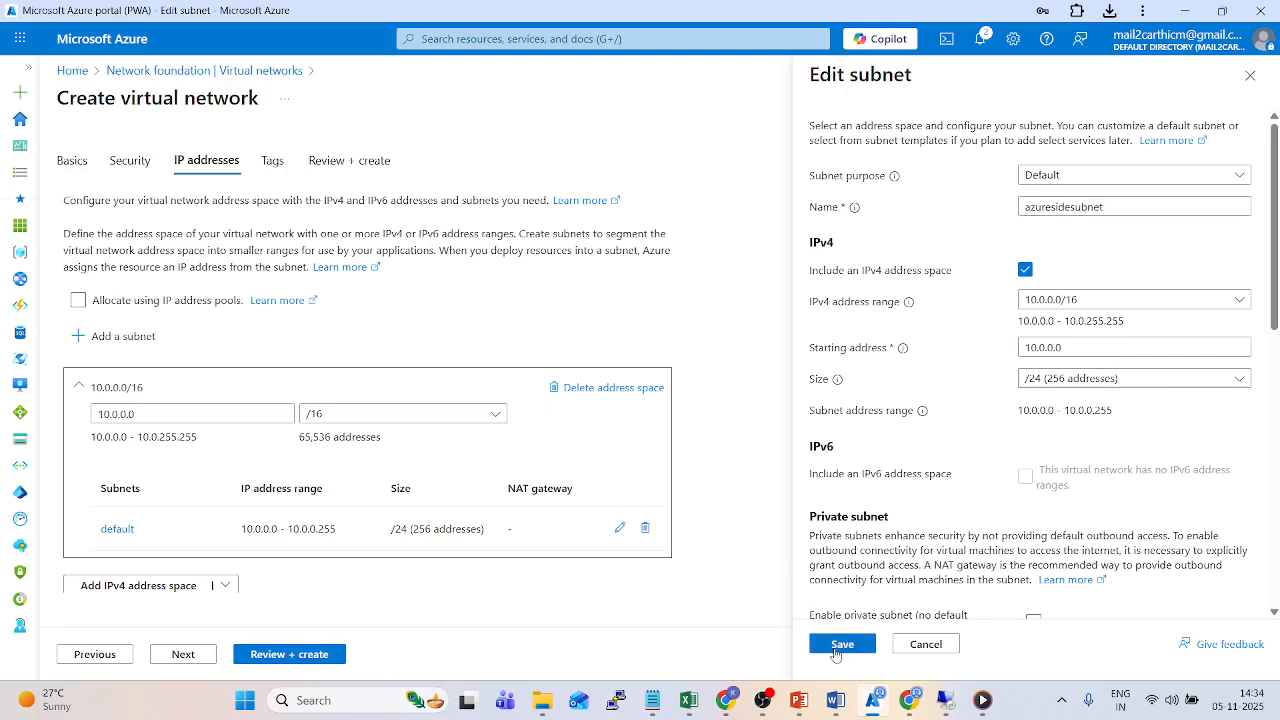
Validate the virtual network configuration, check the nested virtual machine's boot progress meanwhile, and deploy Azuresidevnet.
left_click(300, 654)
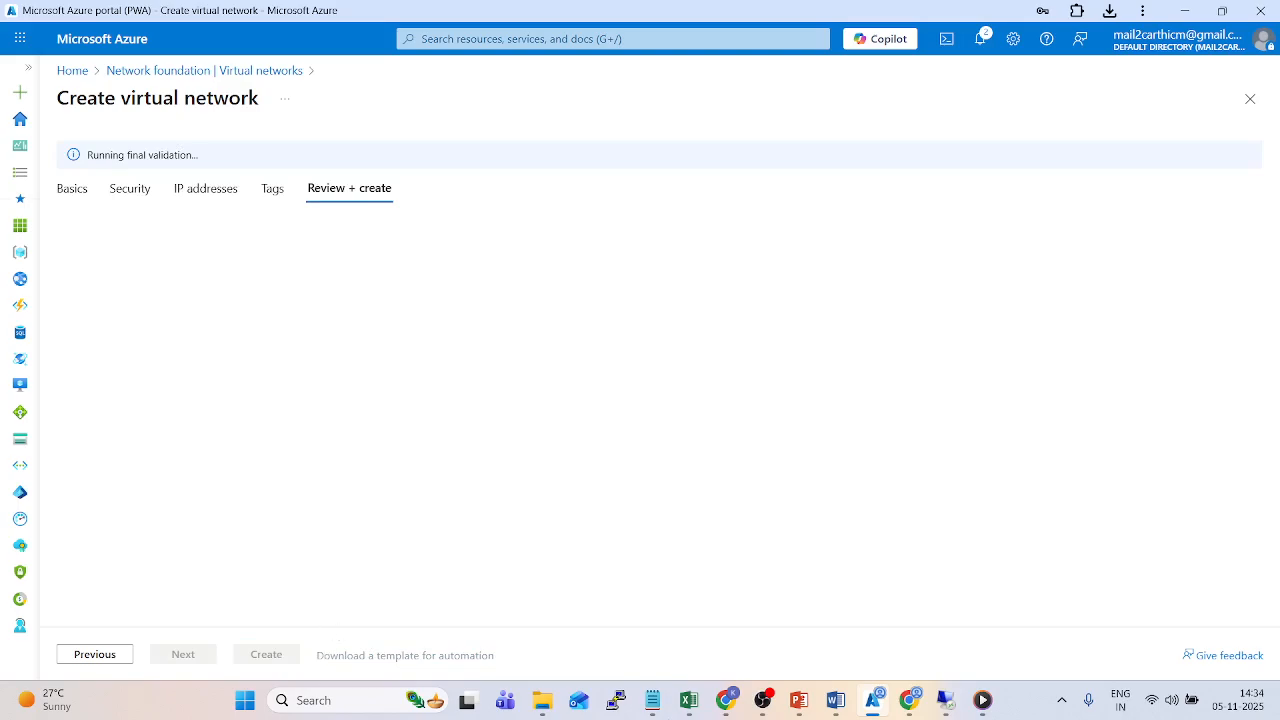
left_click(946, 700)
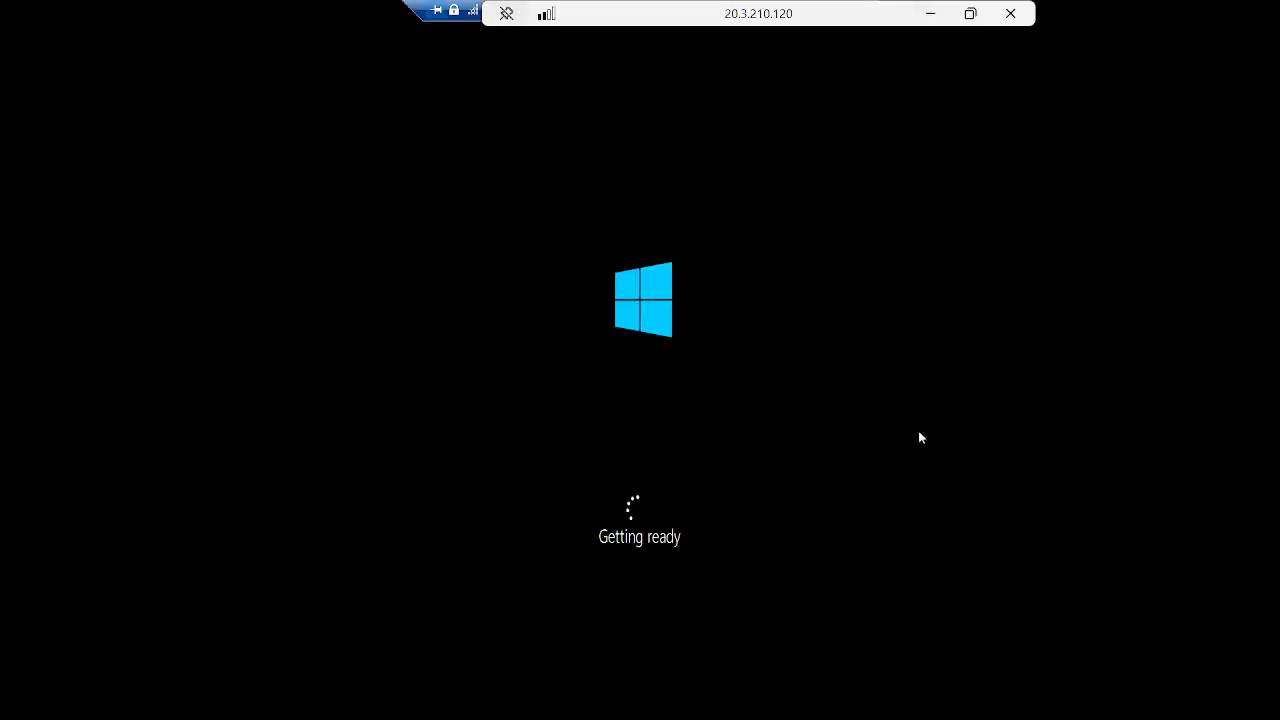
left_click(931, 14)
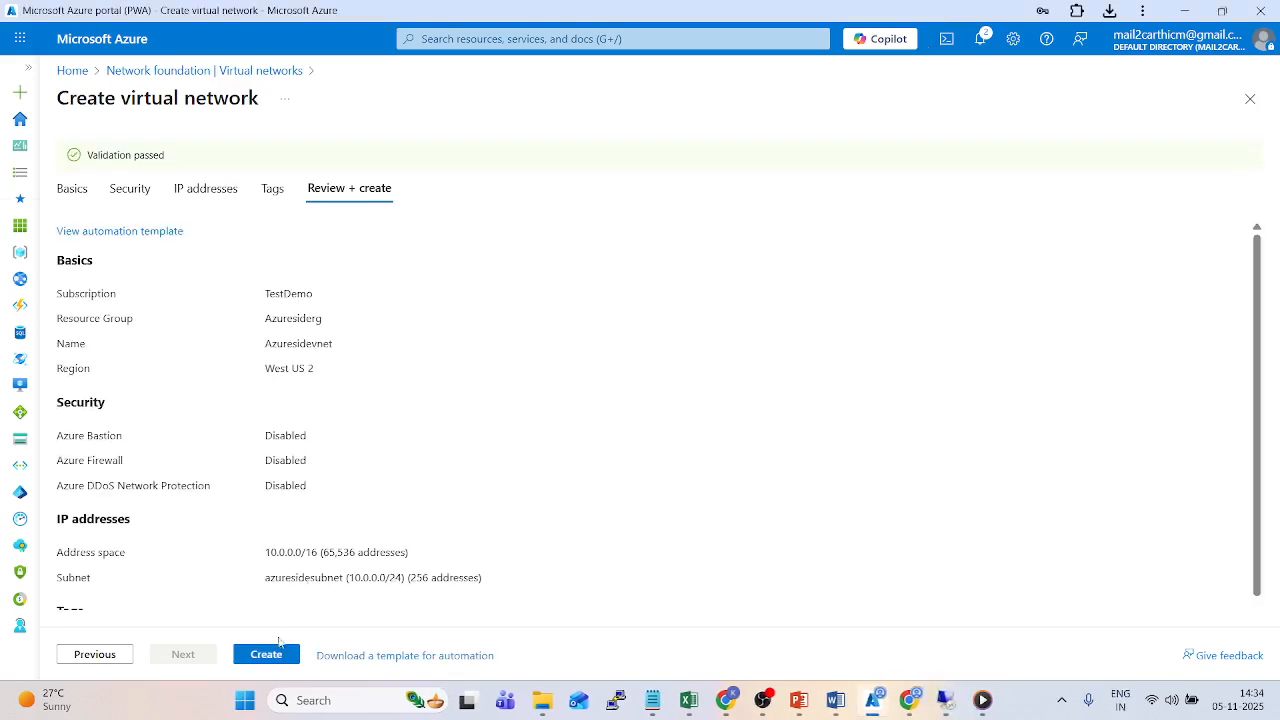
left_click(278, 652)
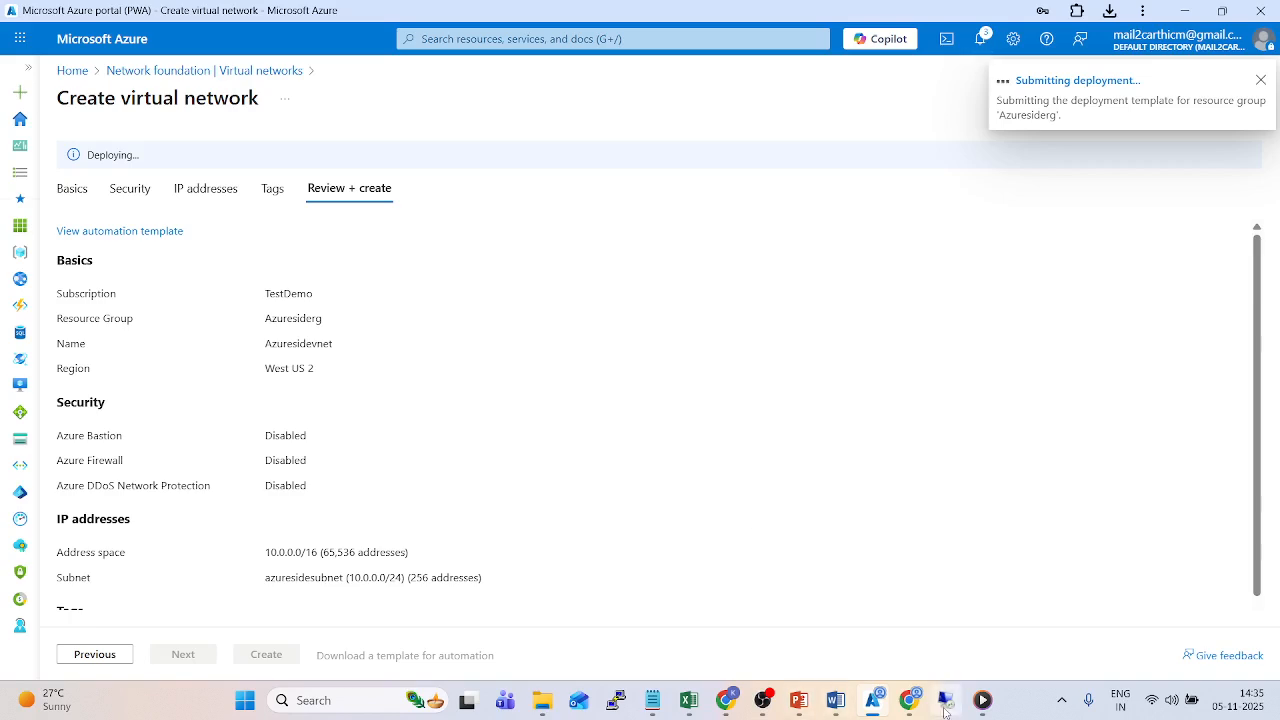
Switch to the remote desktop session, separate the overlapping host and nested VM connection bars, and restore the session to full screen.
left_click(944, 705)
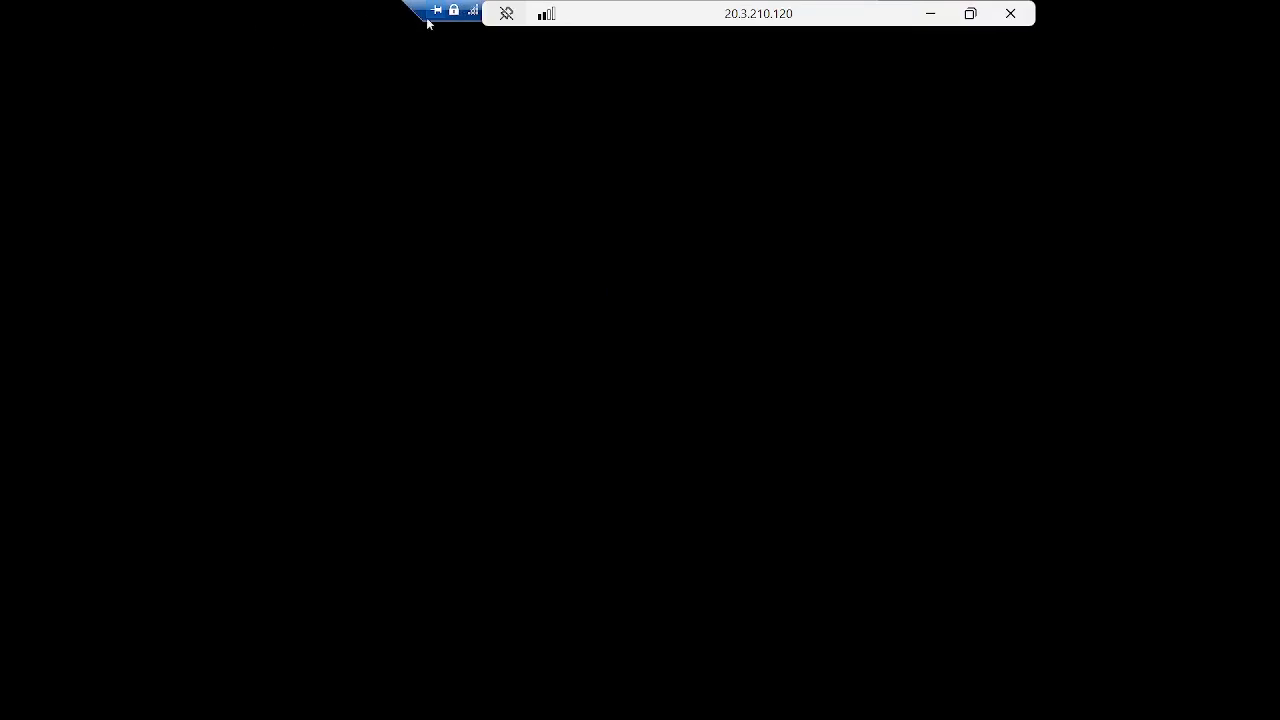
left_click_drag(657, 13, 969, 26)
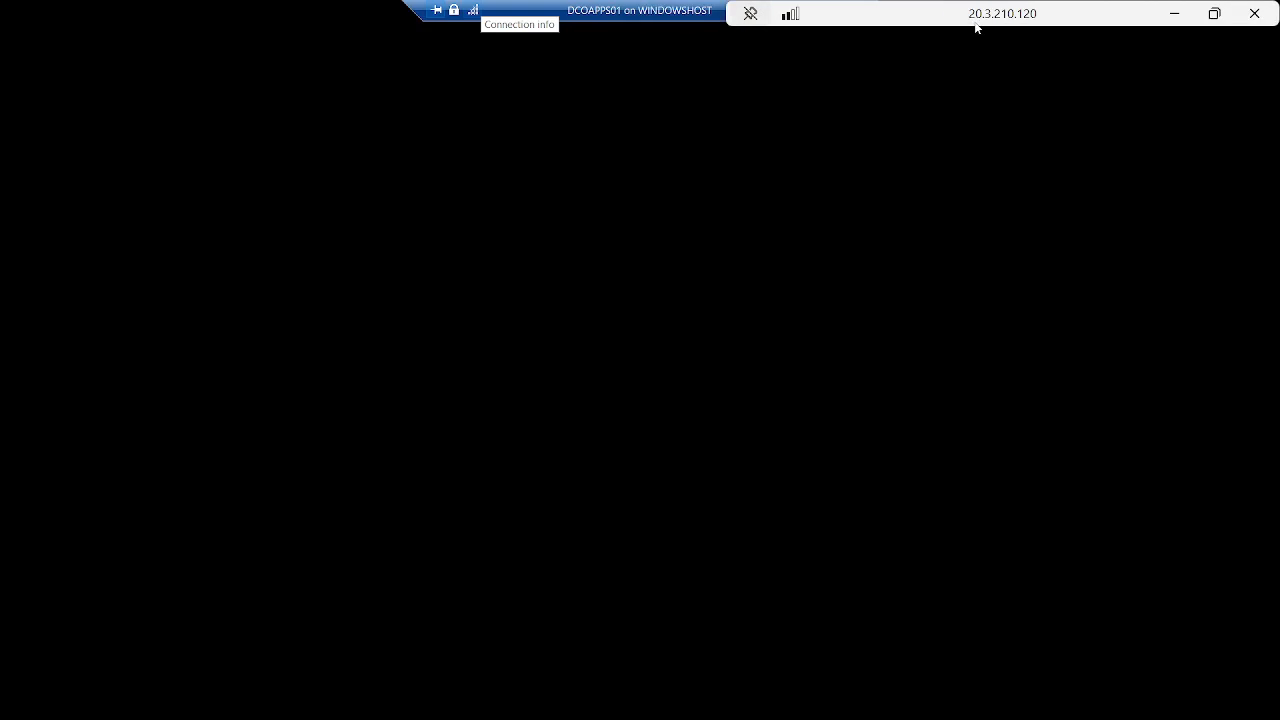
double_click(952, 23)
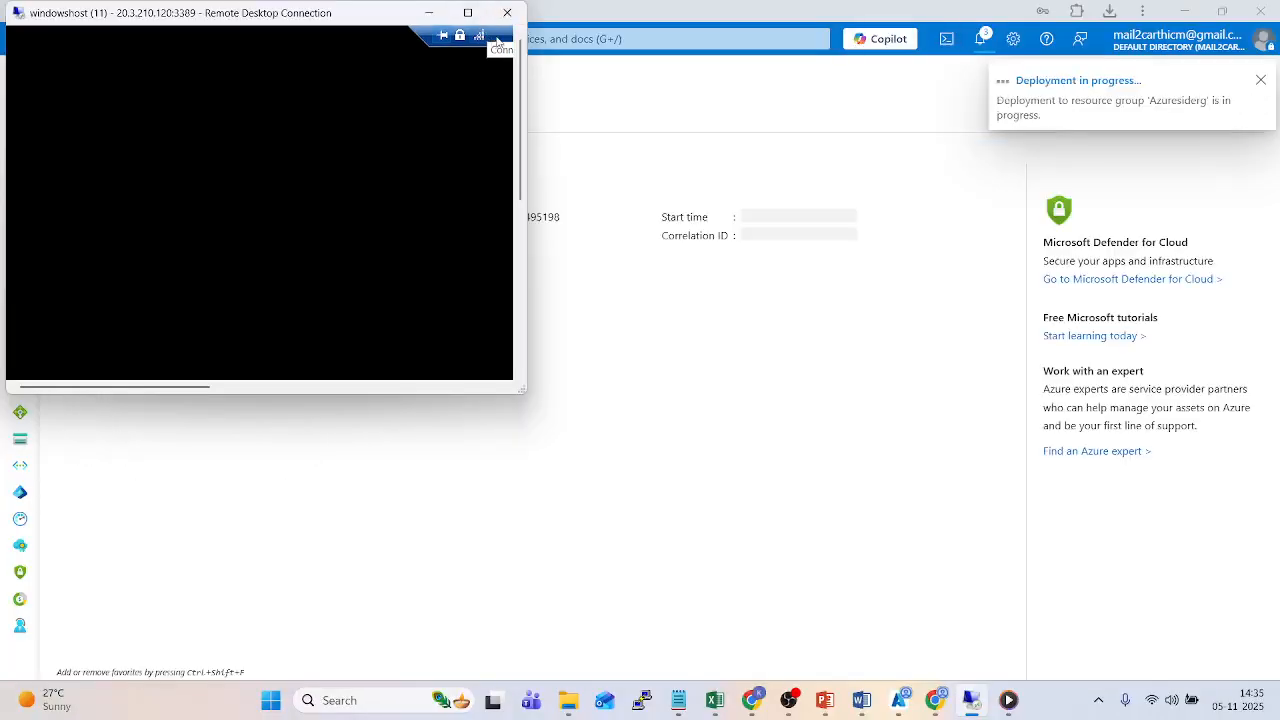
left_click_drag(497, 40, 140, 34)
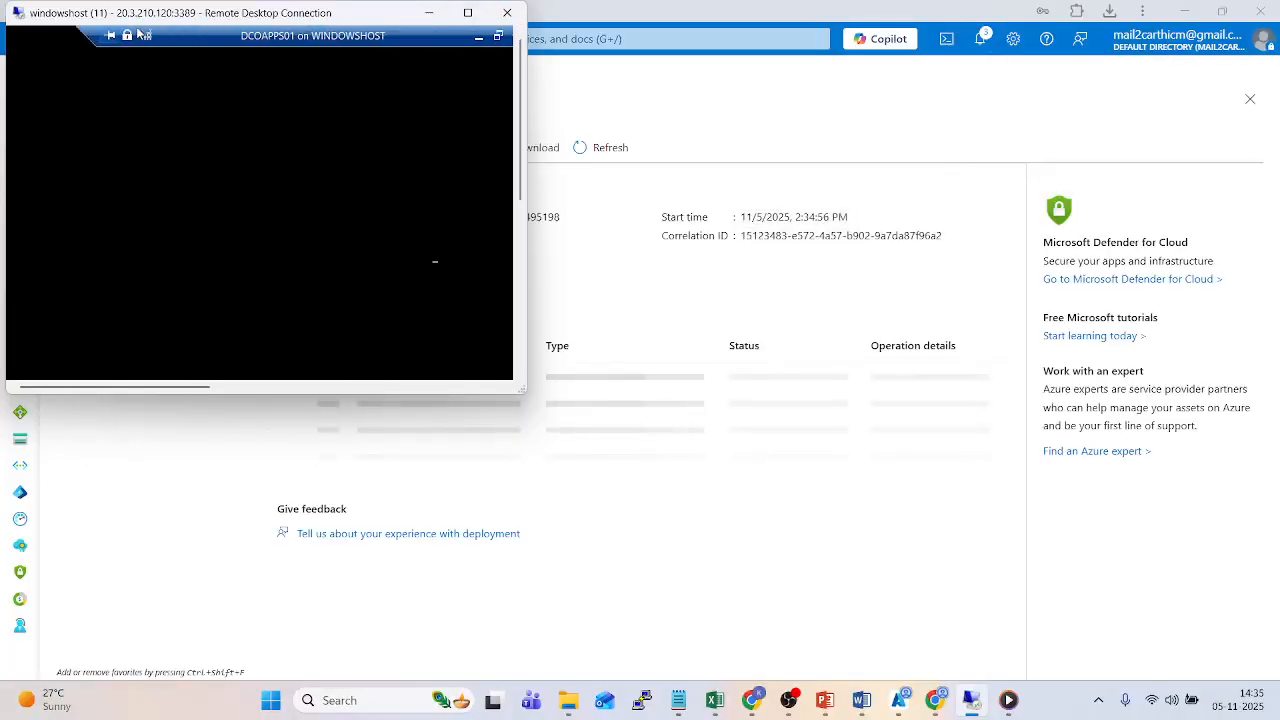
left_click(467, 12)
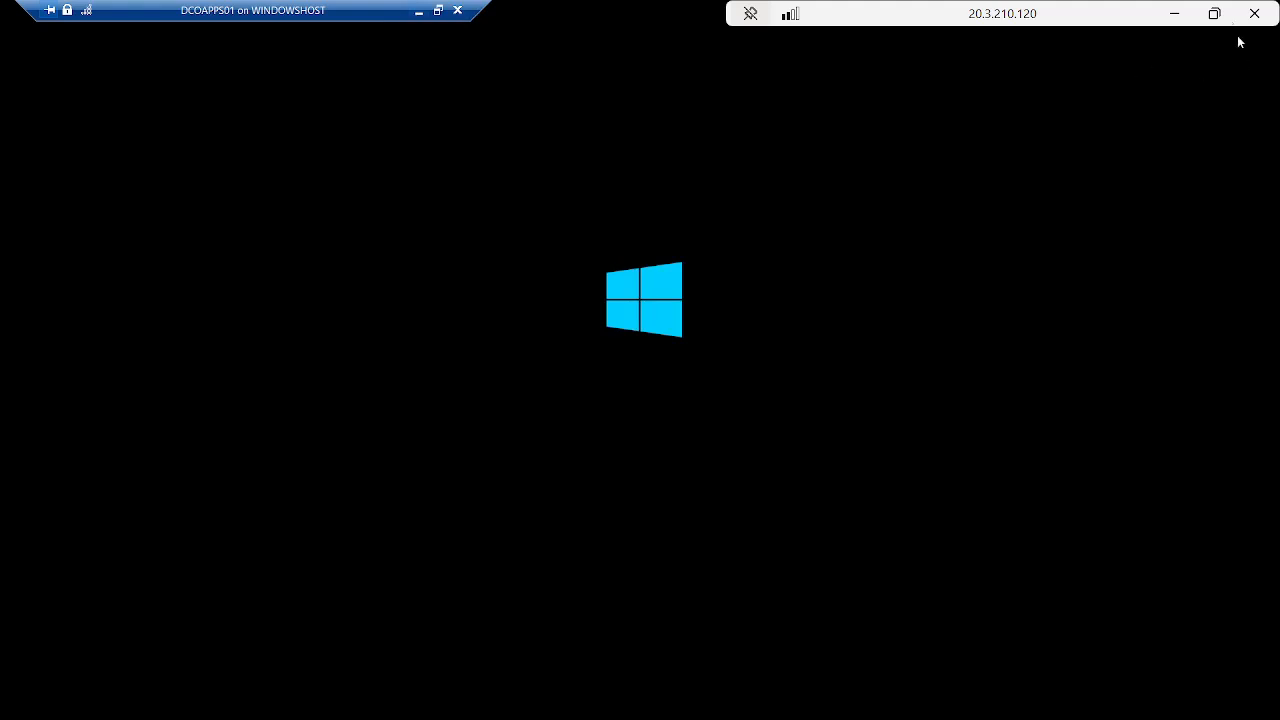
Check the Azuresidevnet deployment status and the nested virtual machine's boot progress, ending in the Azure portal.
left_click(1174, 14)
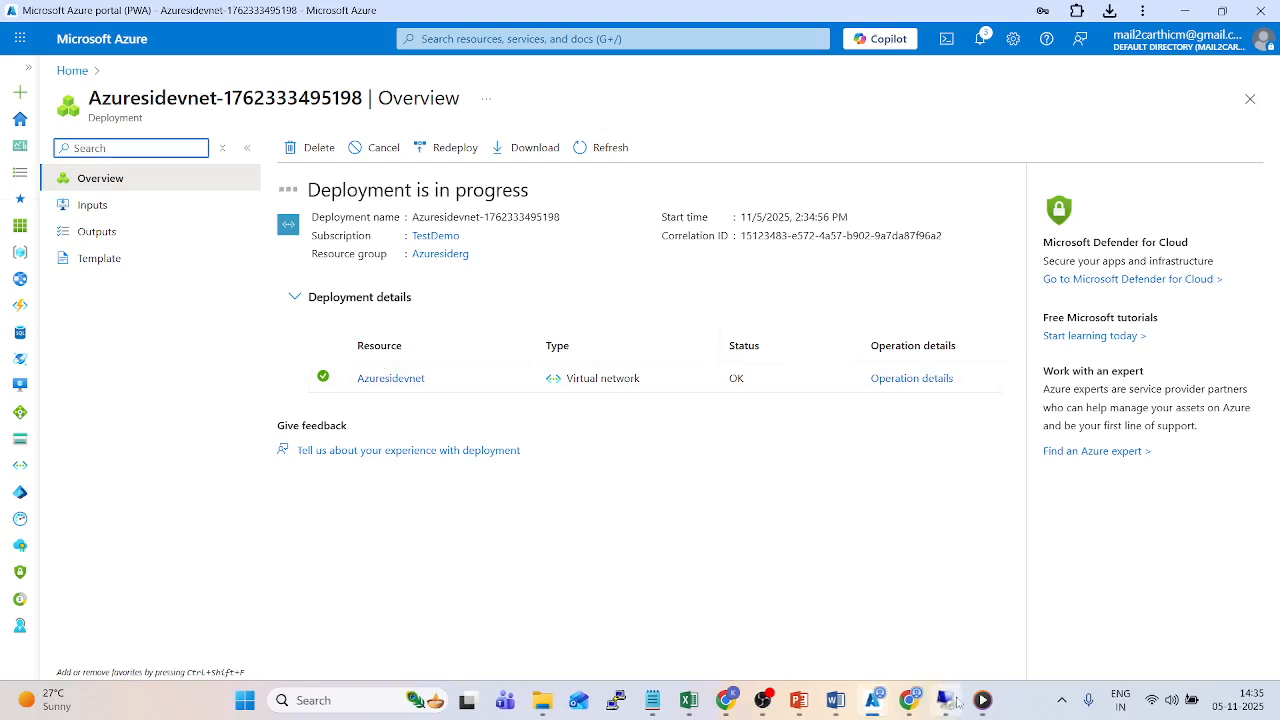
mouse_move(945, 700)
left_click(867, 598)
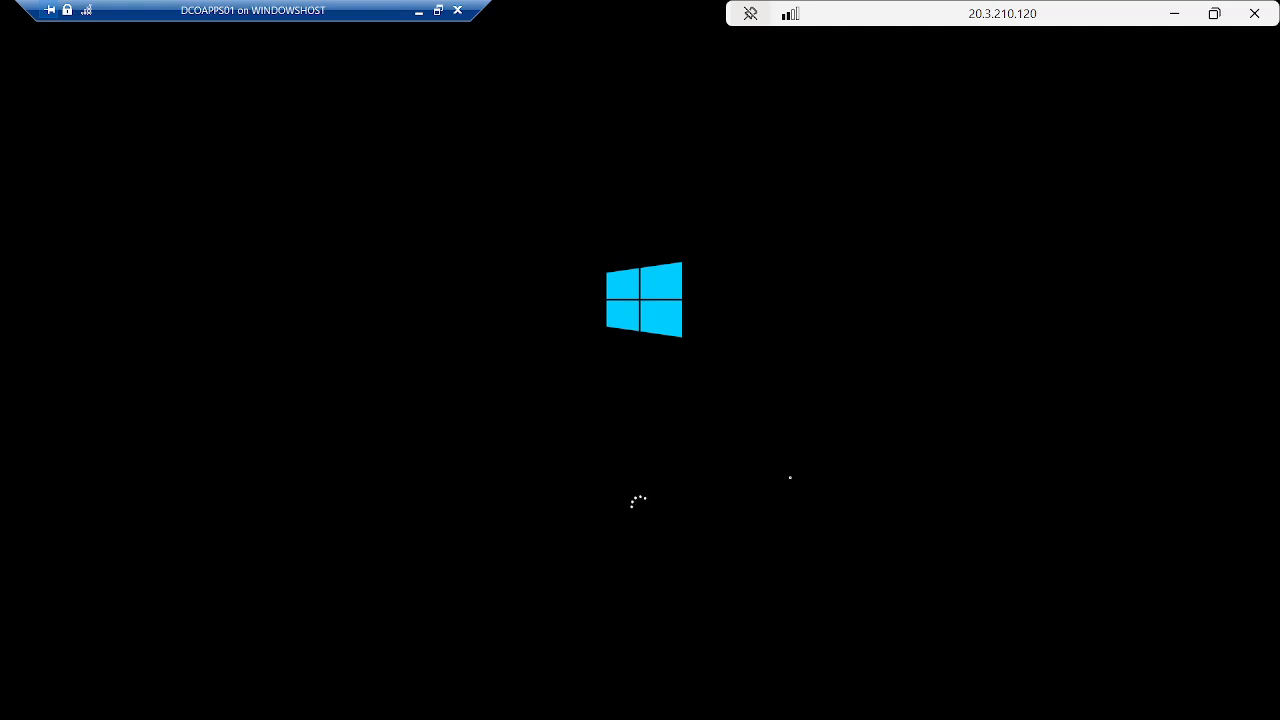
left_click(1174, 13)
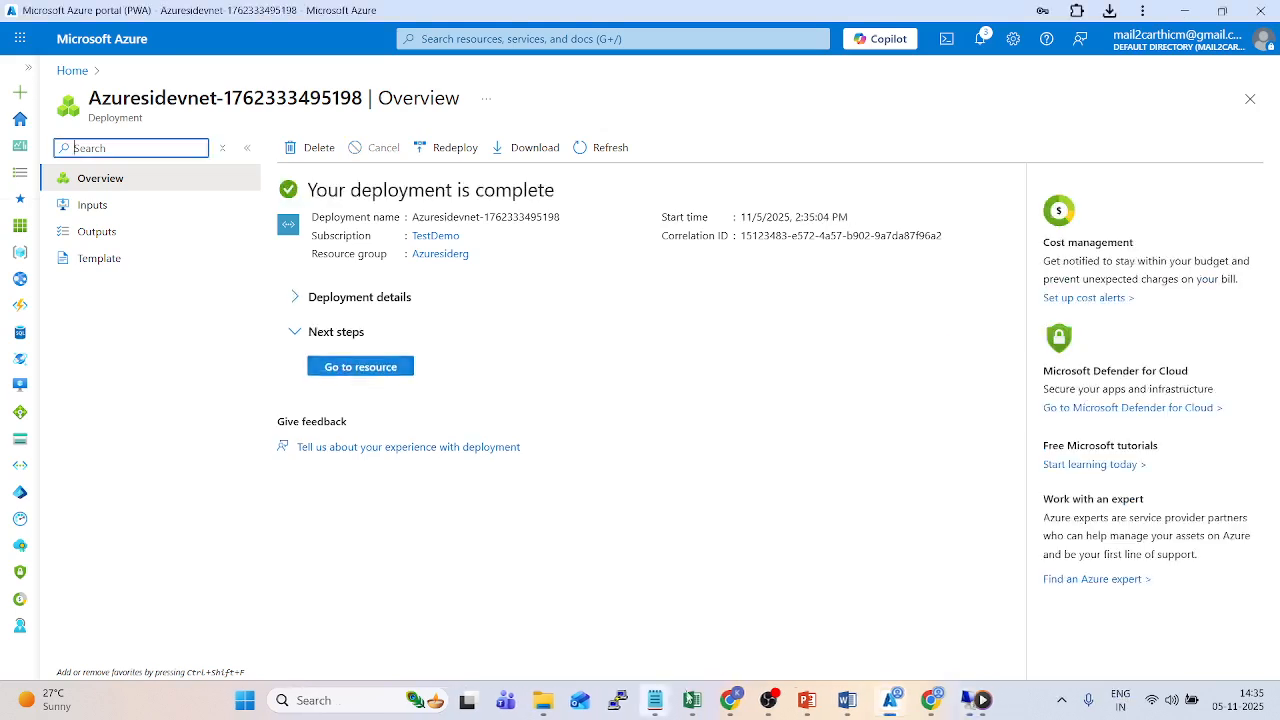
Go to the list of all Azure Migrate projects and begin a new project.
left_click(20, 118)
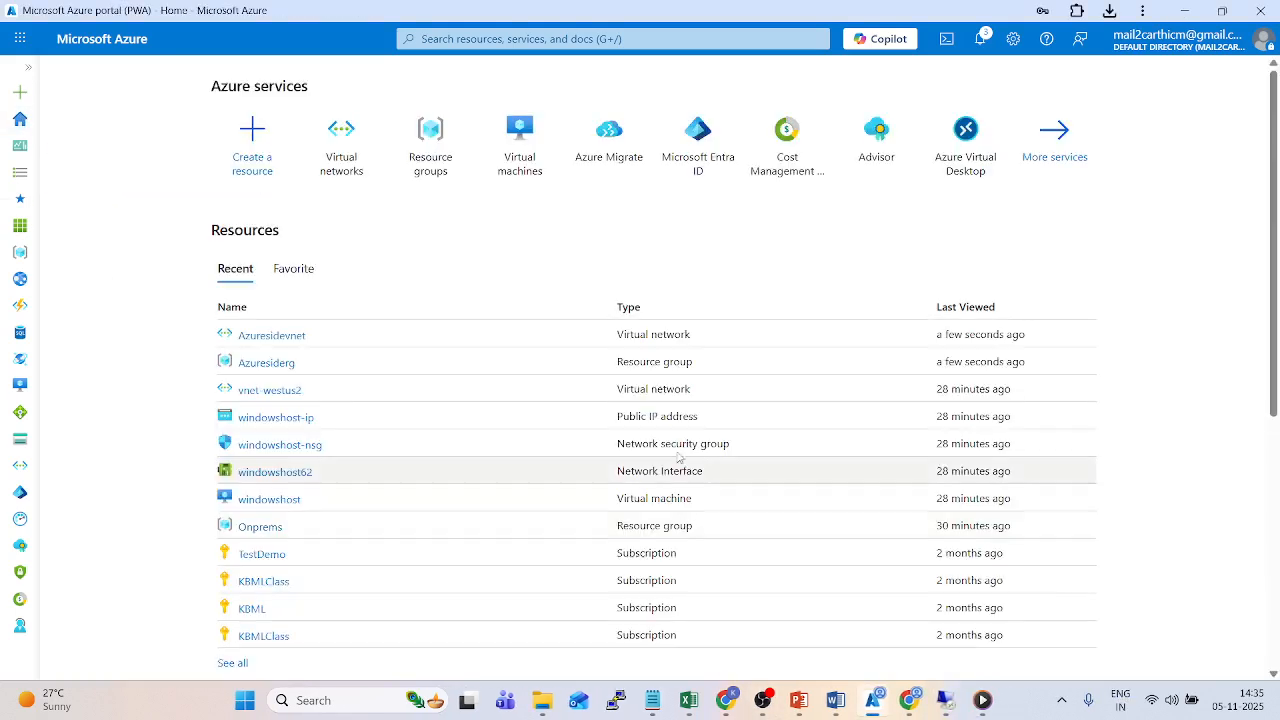
left_click(586, 158)
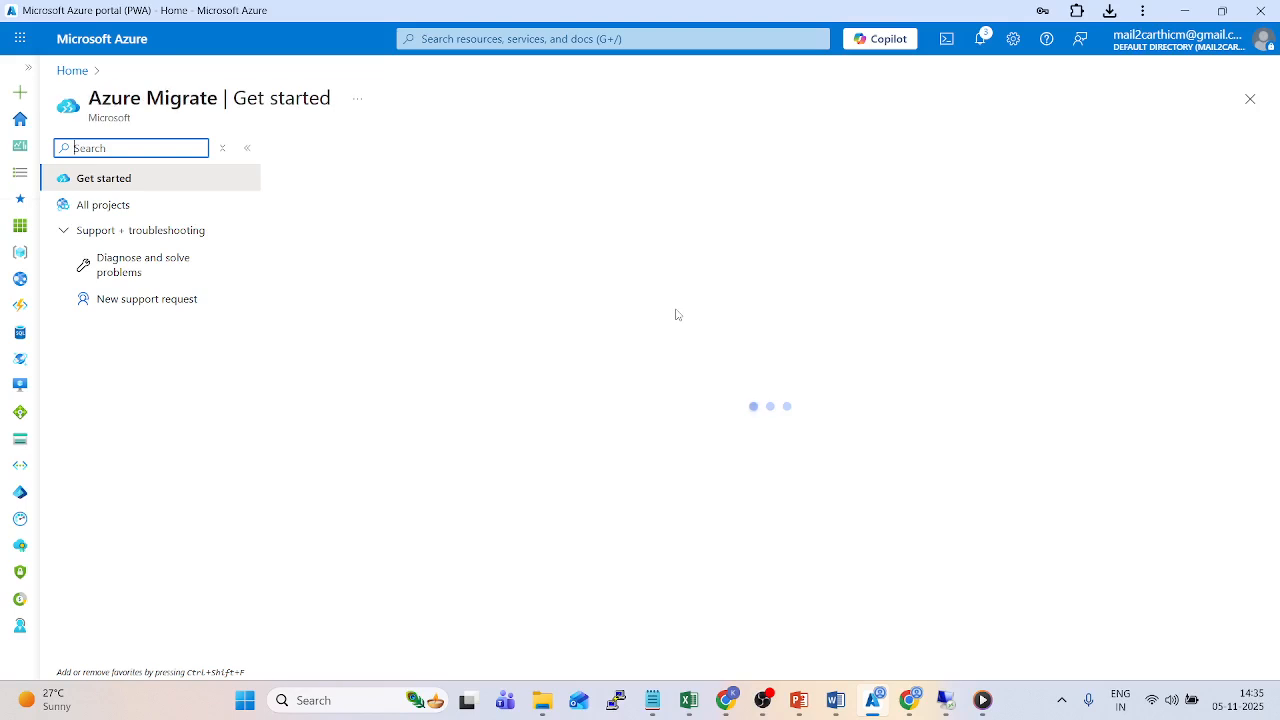
left_click(112, 210)
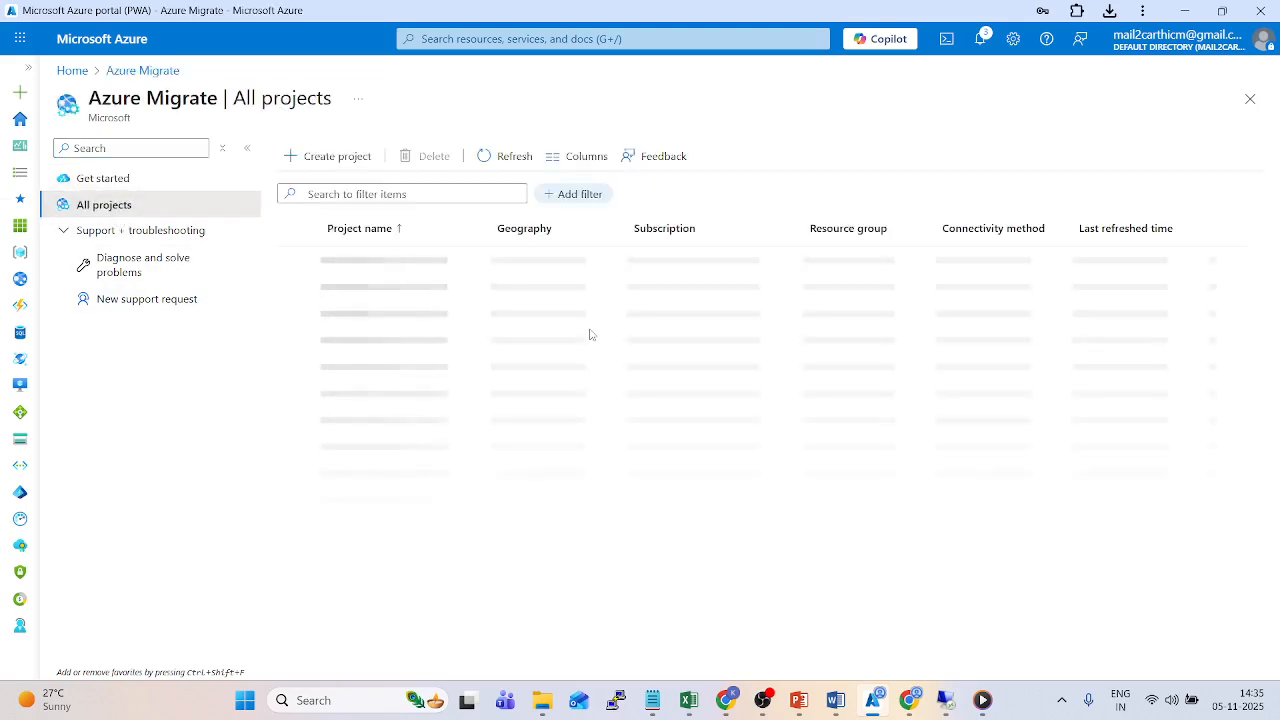
left_click(333, 167)
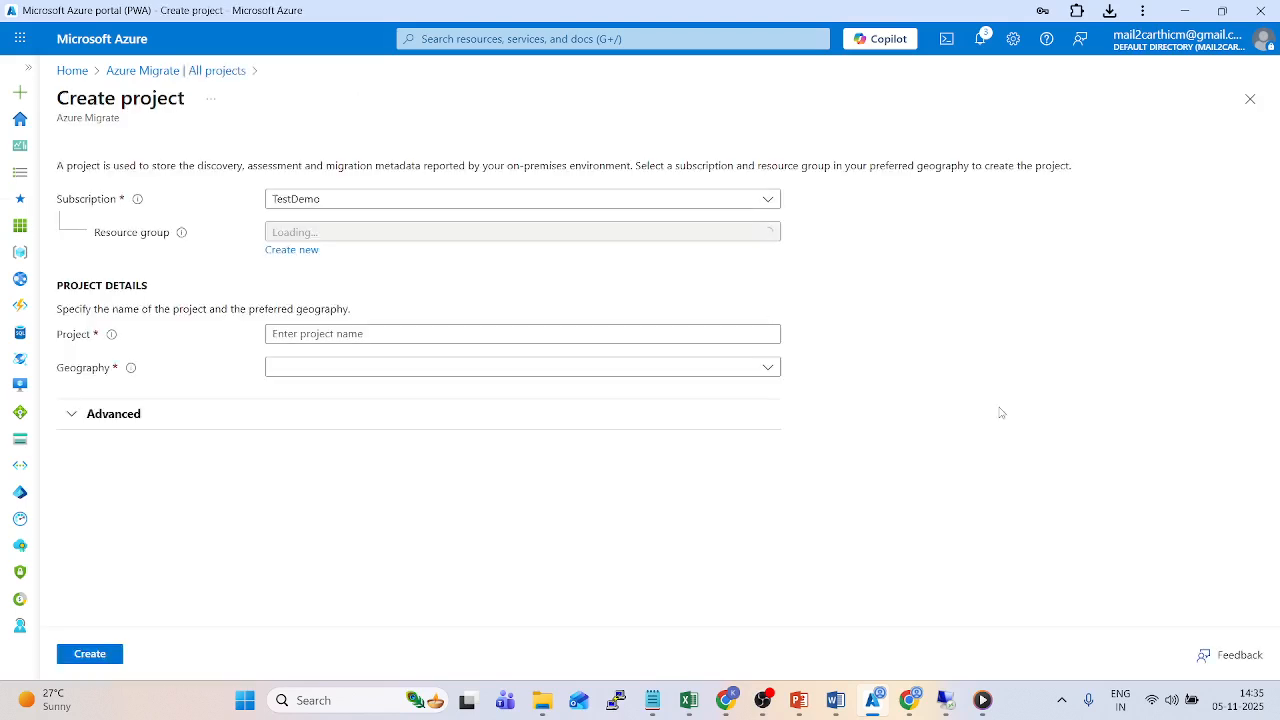
Create the migration project azuremigration05112025 in resource group Azuresiderg, keeping the TestDemo subscription and United States geography.
left_click(323, 238)
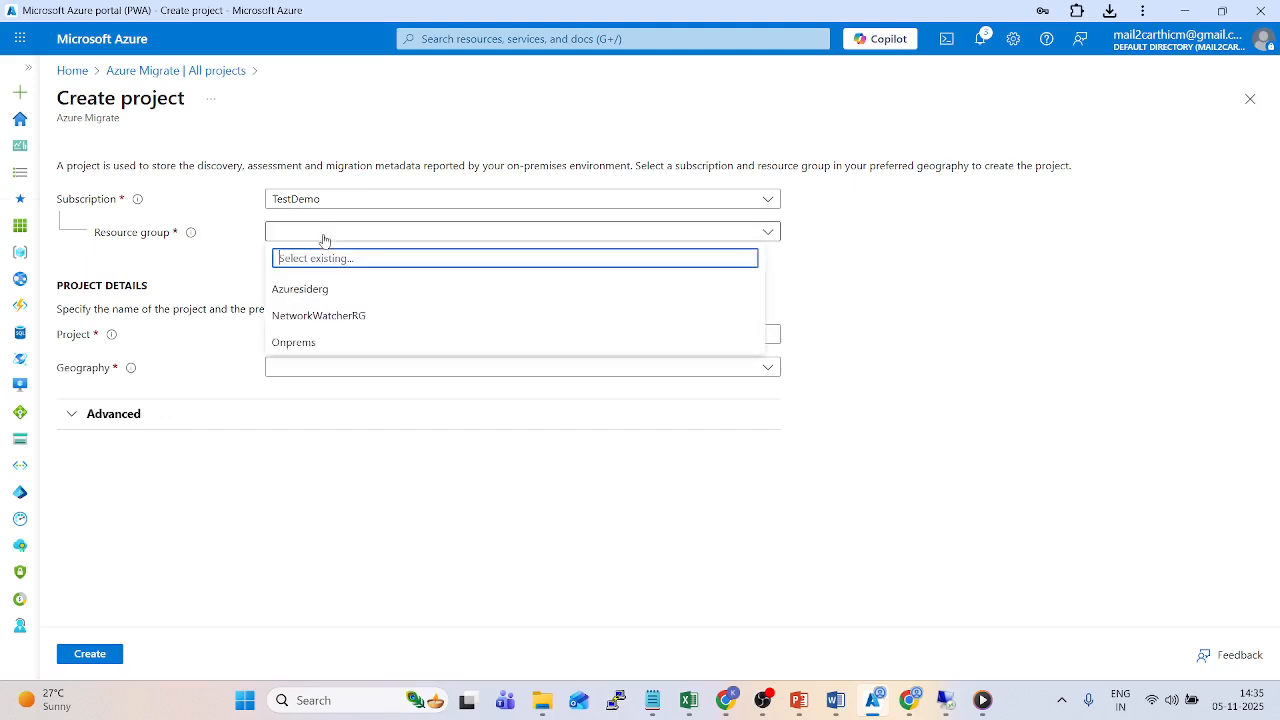
left_click(328, 292)
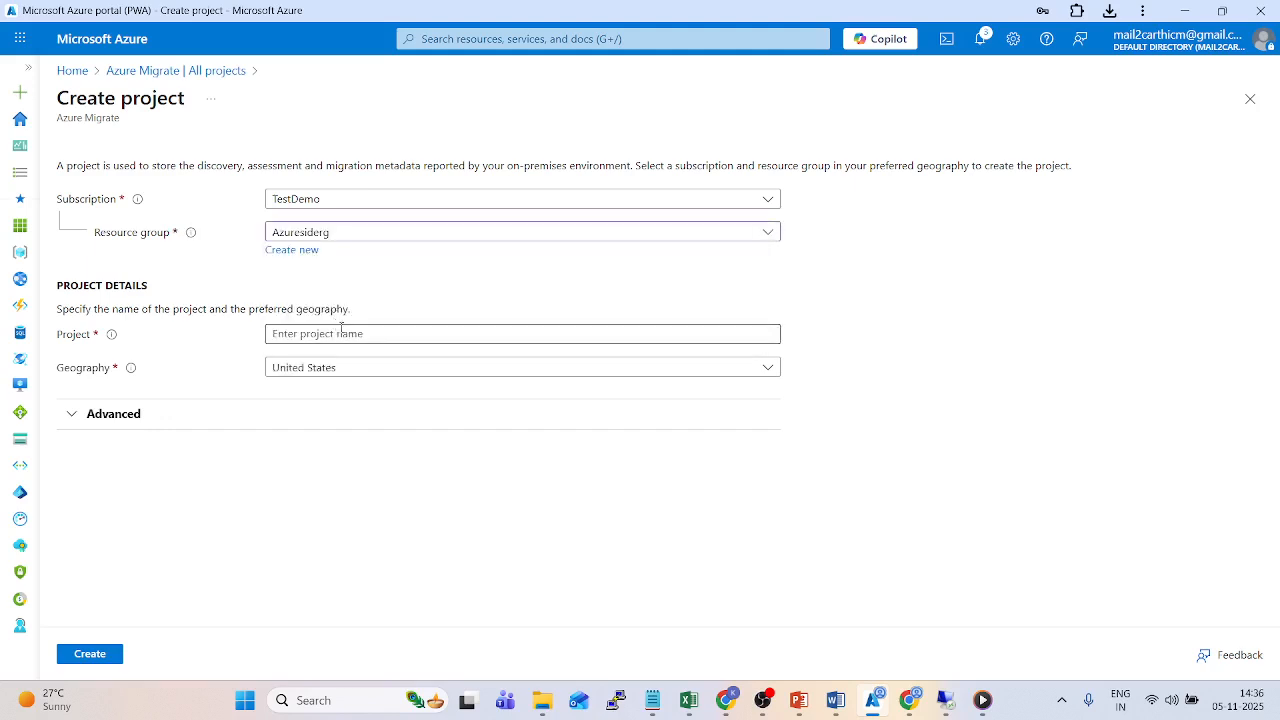
left_click(341, 333)
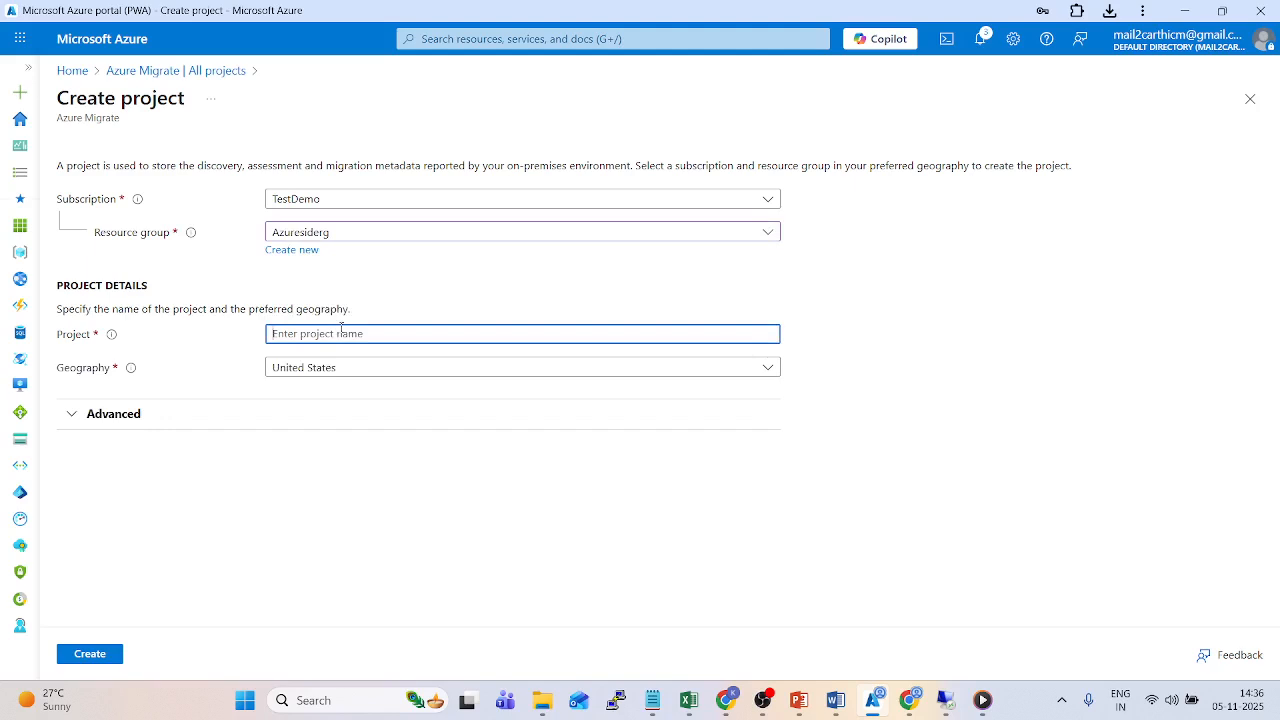
type("azure")
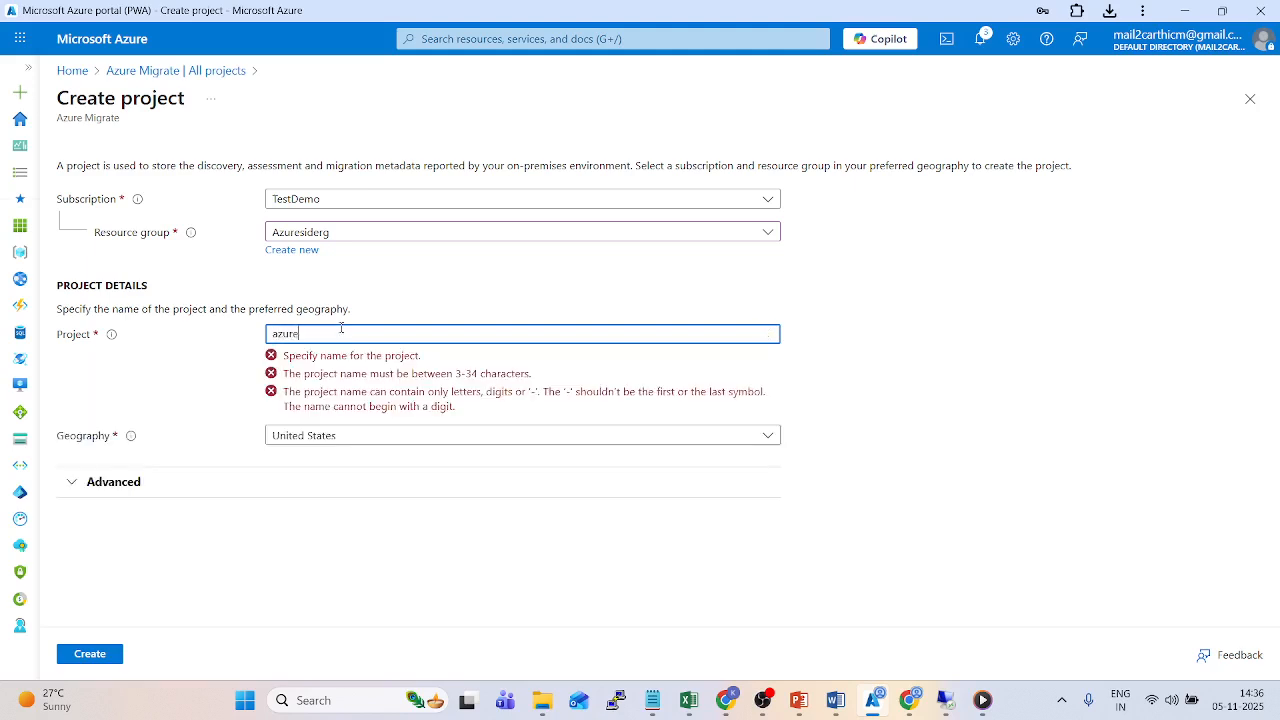
type("migration")
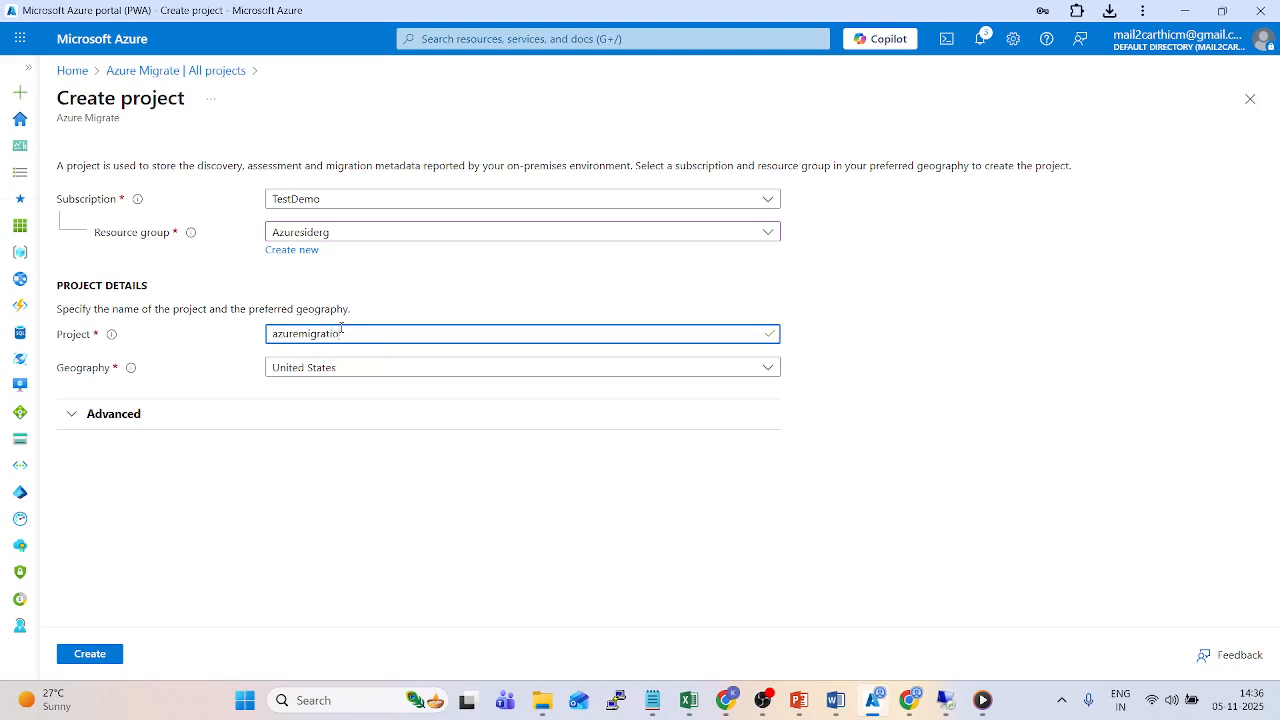
type("05112025")
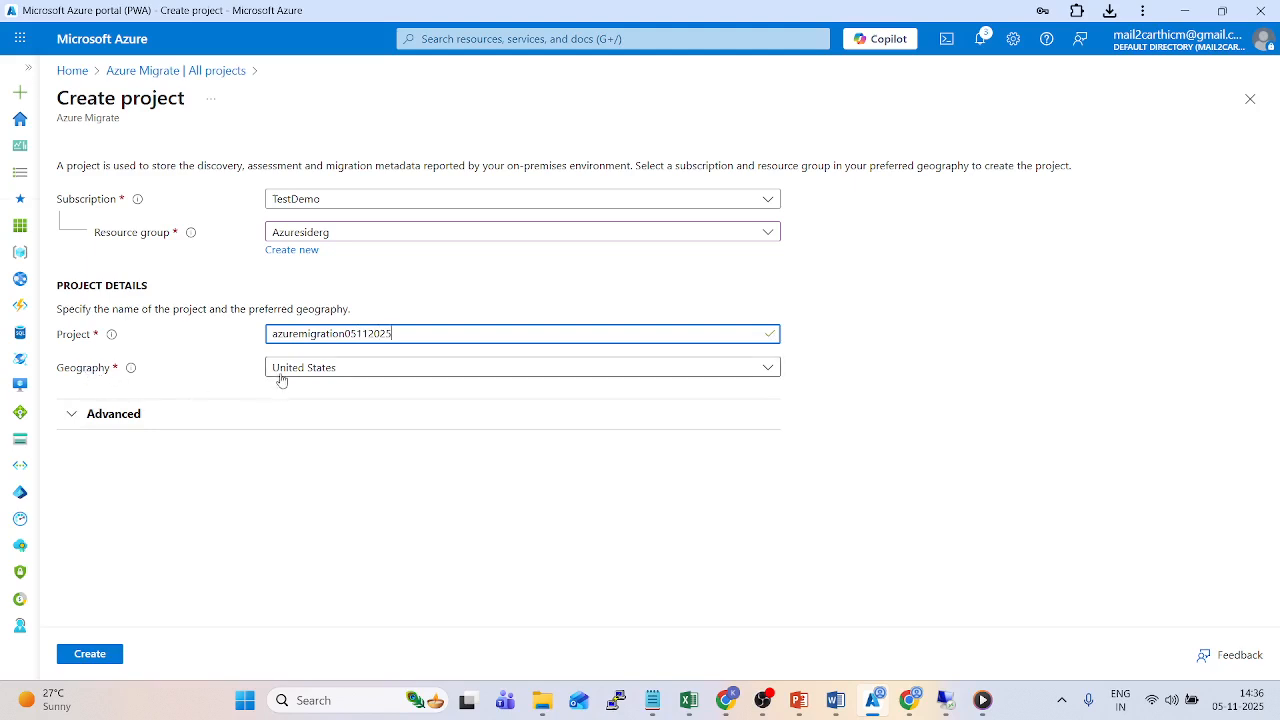
left_click(92, 656)
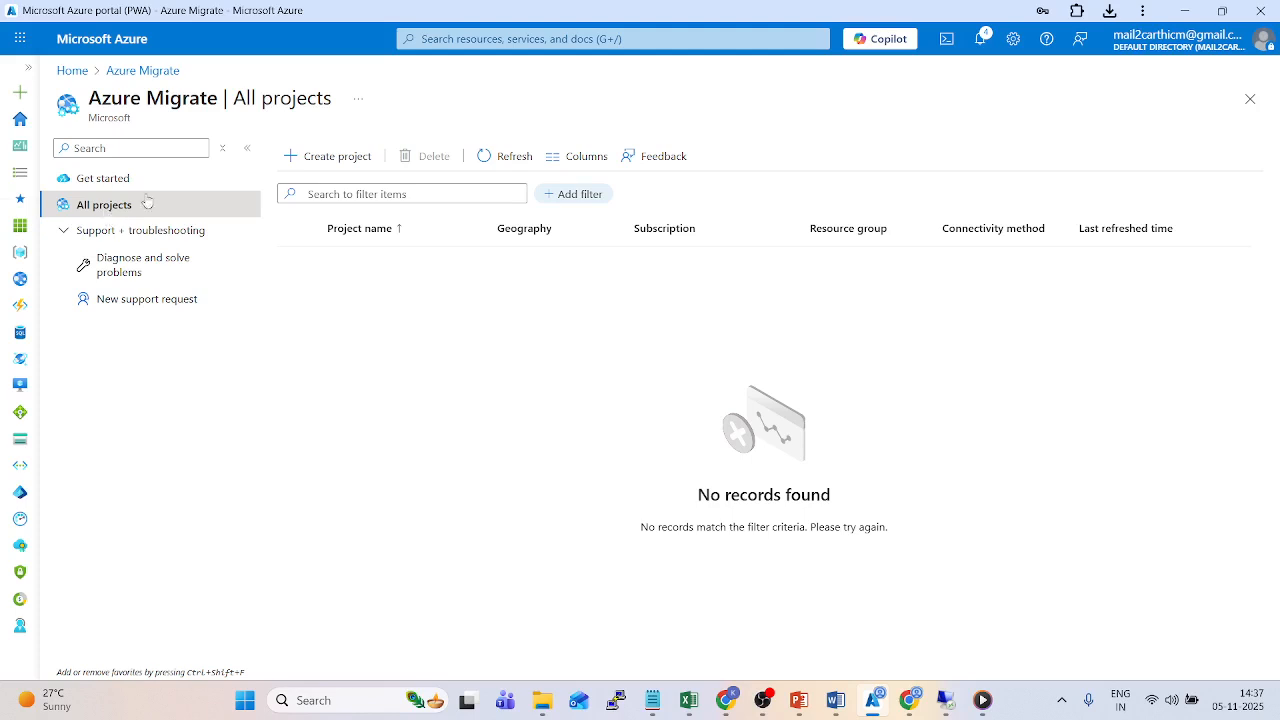
Refresh the project list and open the Migrations page of azuremigration05112025.
left_click(484, 158)
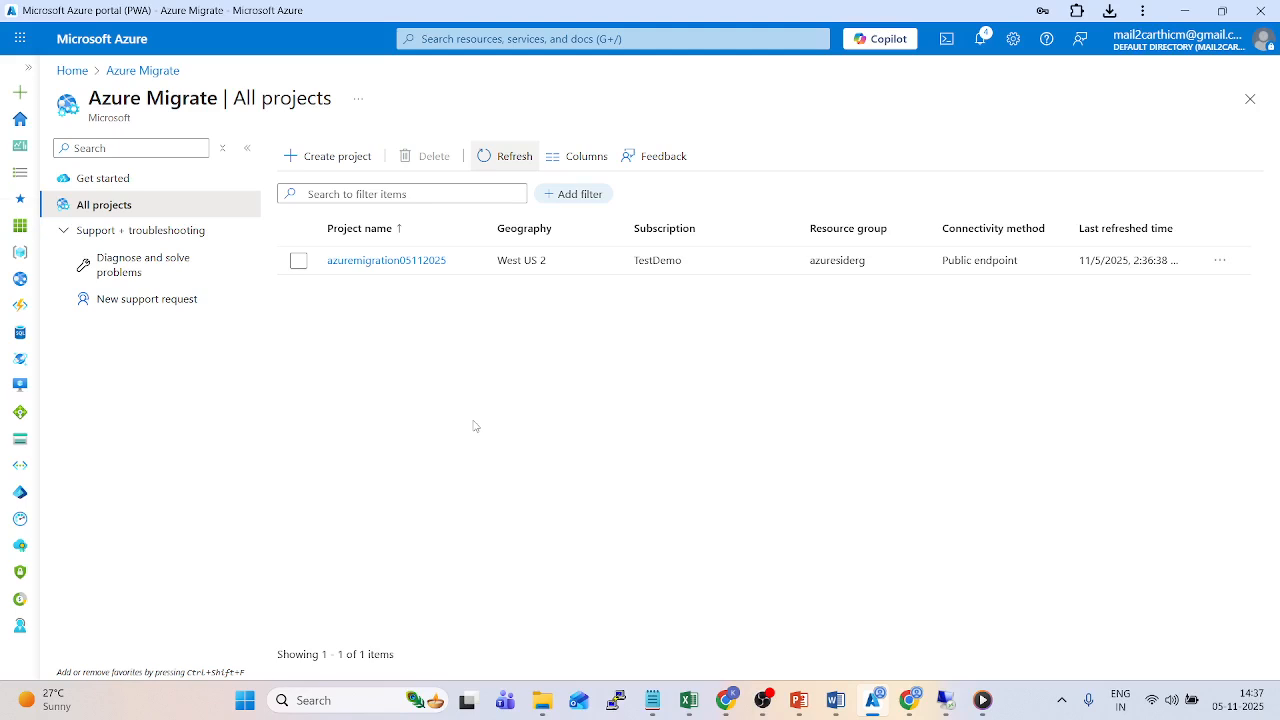
left_click(387, 260)
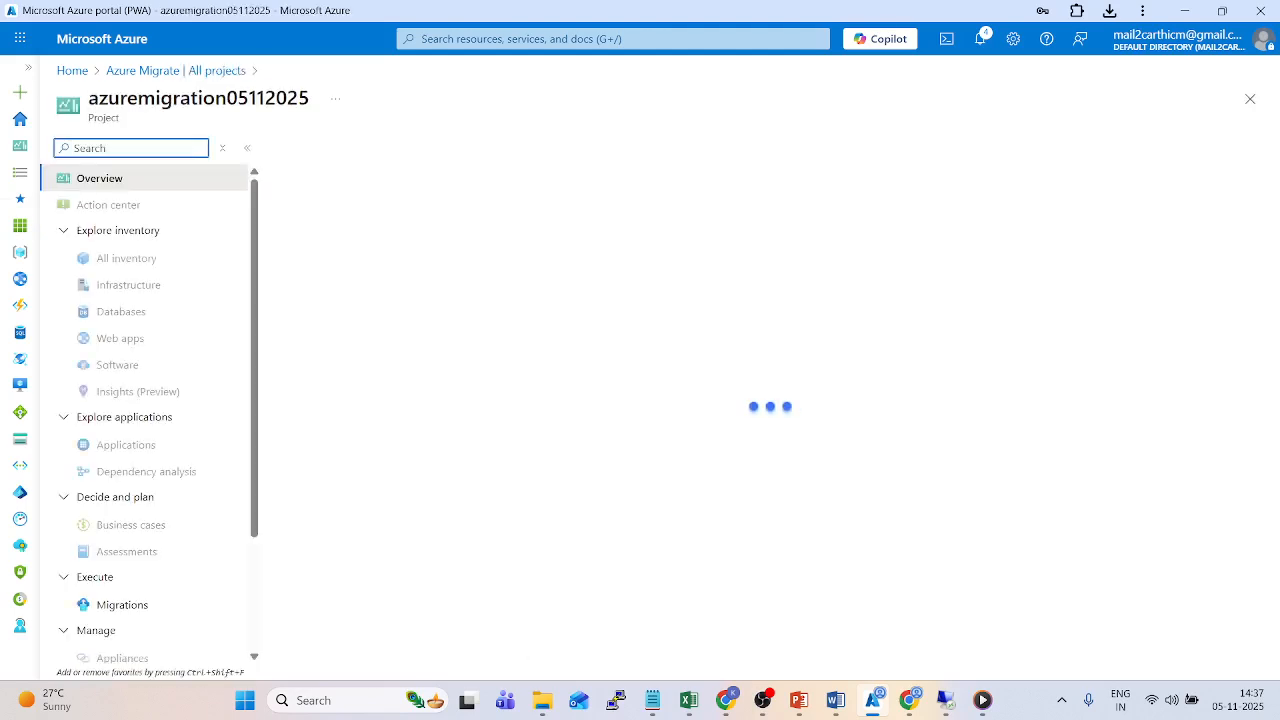
scroll(150, 500, "down", 3)
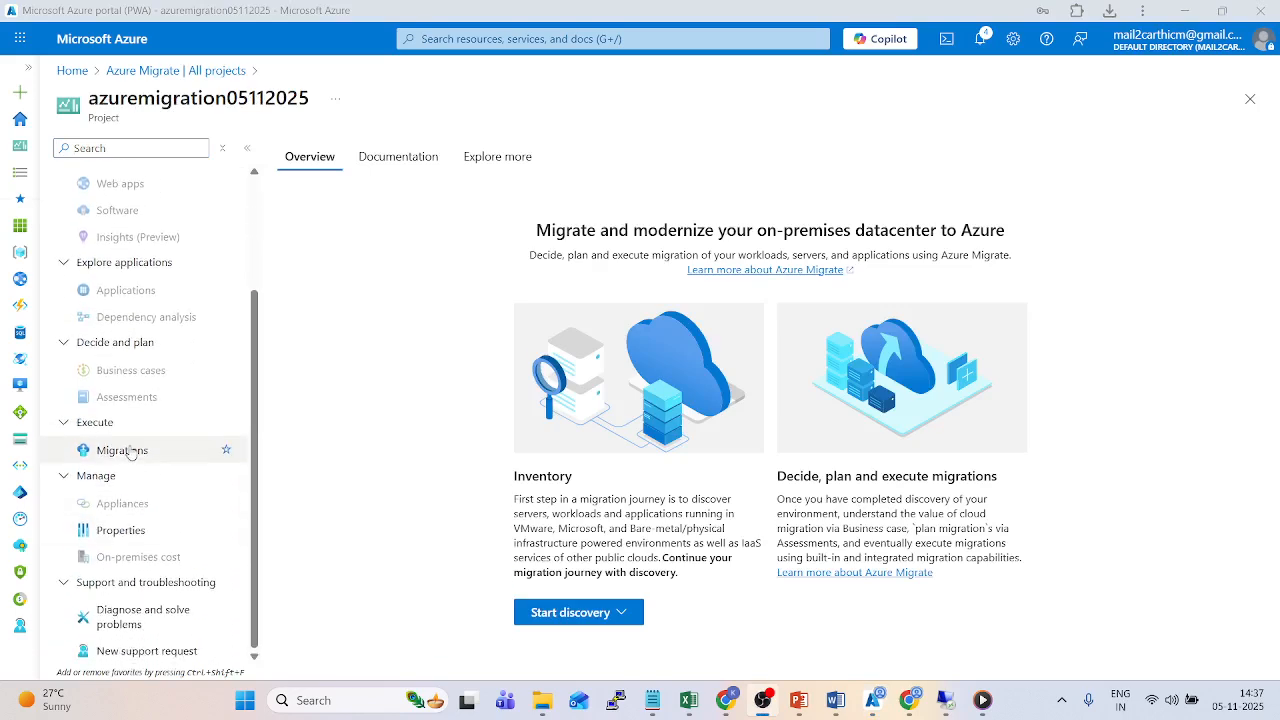
left_click(131, 457)
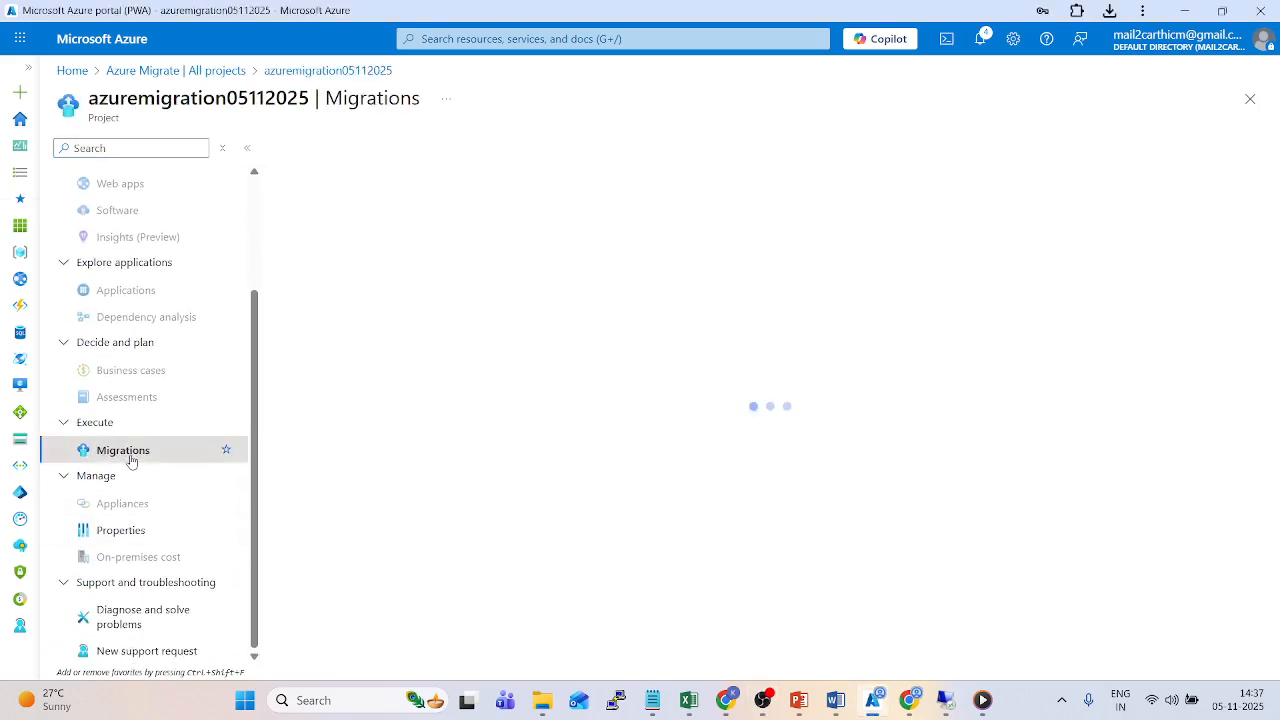
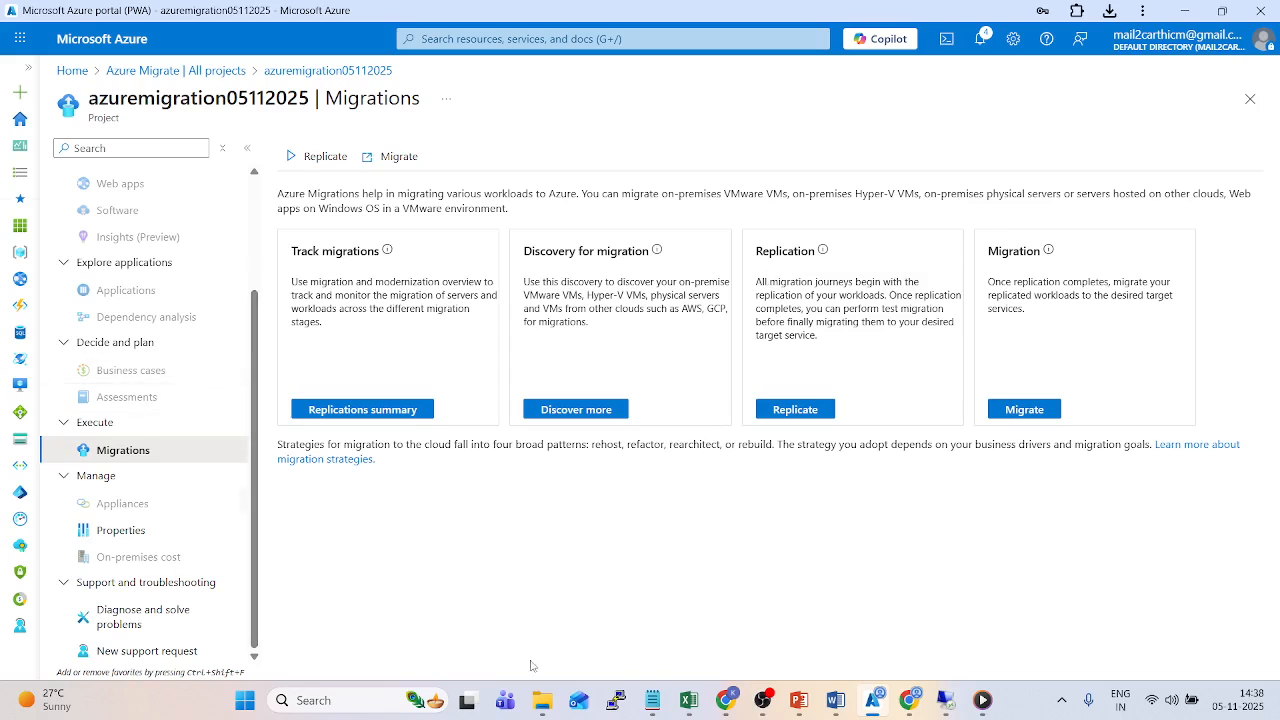
Set up migration discovery to Azure VM for Hyper-V machines, confirm West US 2 as the target region, and create the resources.
left_click(554, 417)
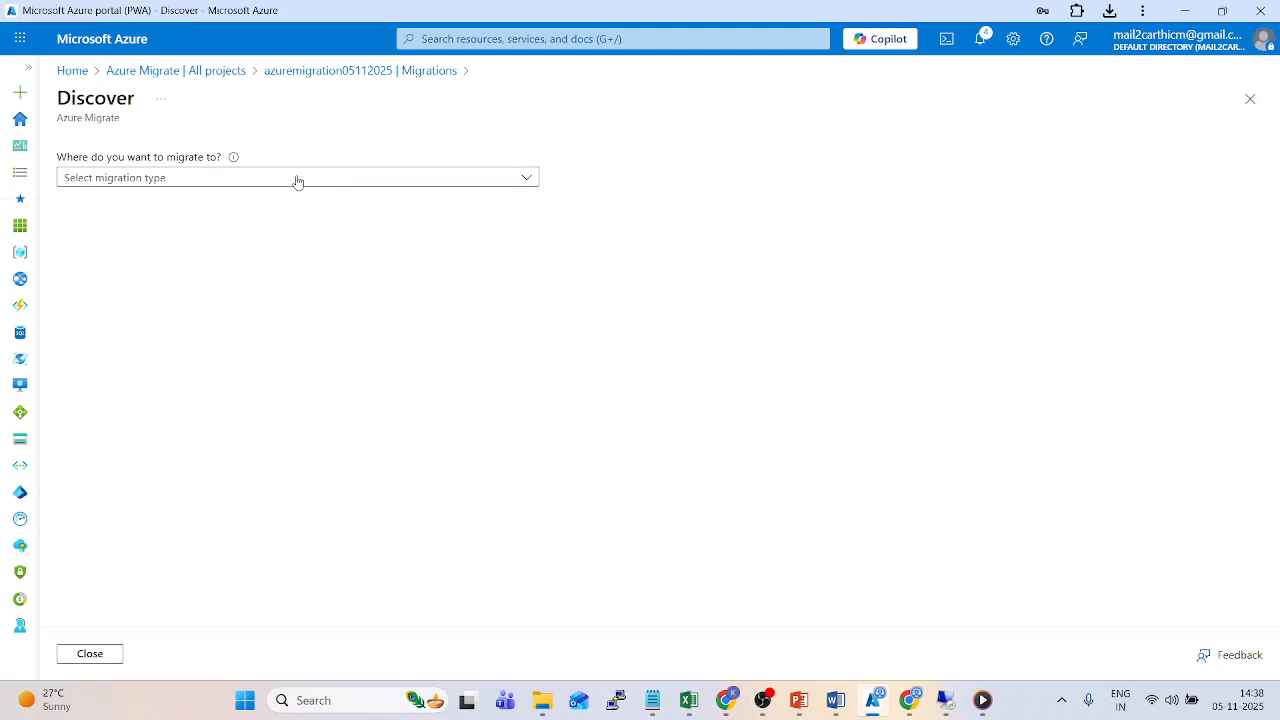
left_click(297, 179)
left_click(207, 207)
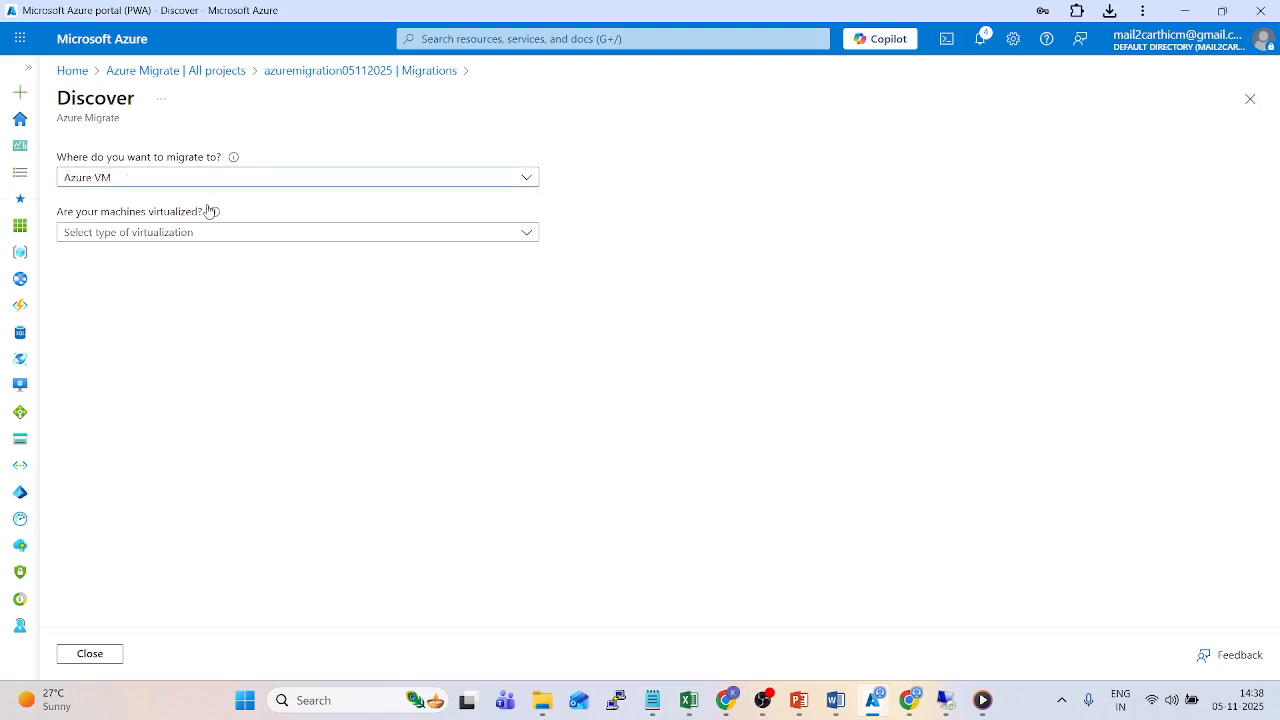
left_click(192, 240)
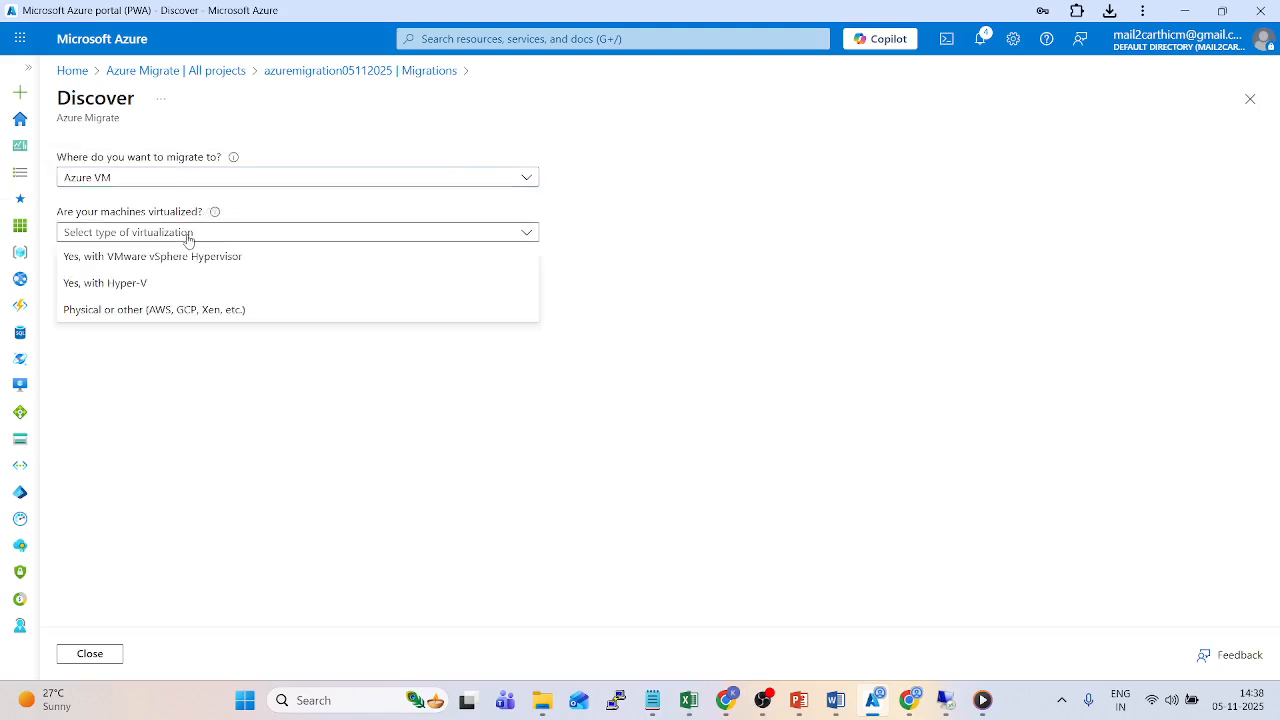
left_click(164, 284)
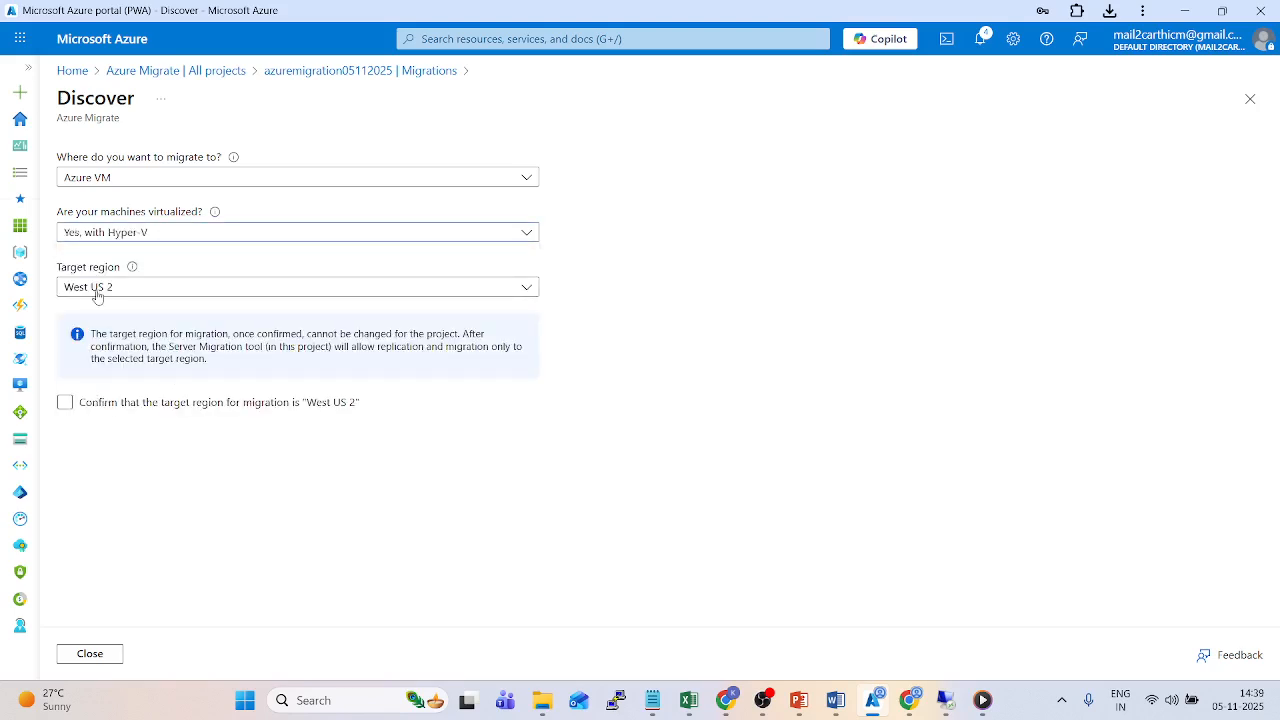
left_click(65, 405)
left_click(65, 405)
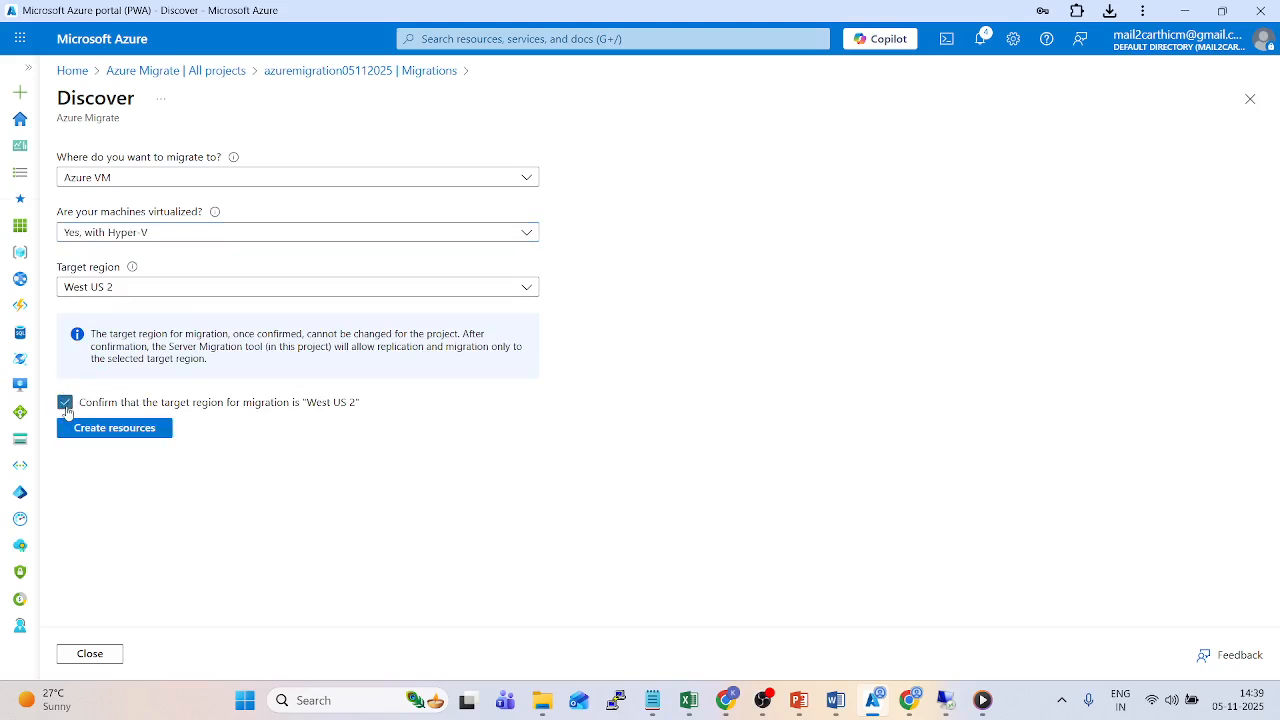
left_click(111, 430)
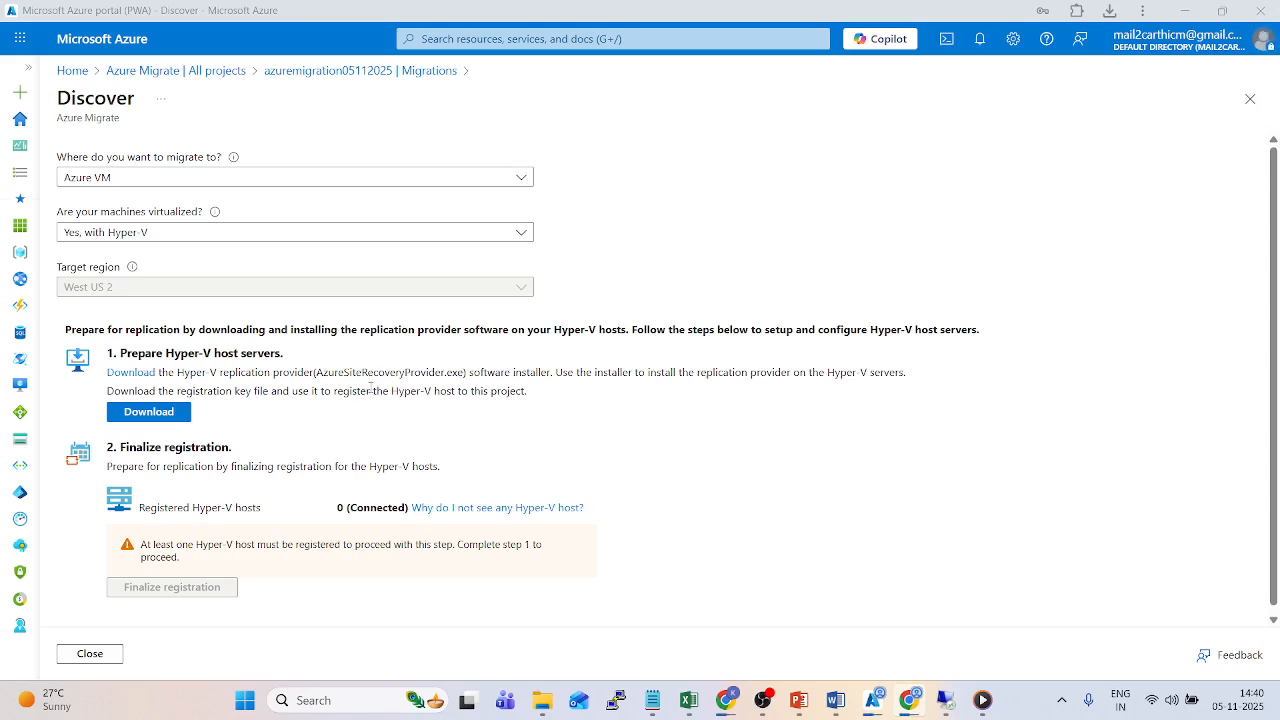
Download the Hyper-V host registration key, copy it with the AzureSiteRecoveryProvider (1) installer, and switch to the remote desktop session.
left_click(148, 419)
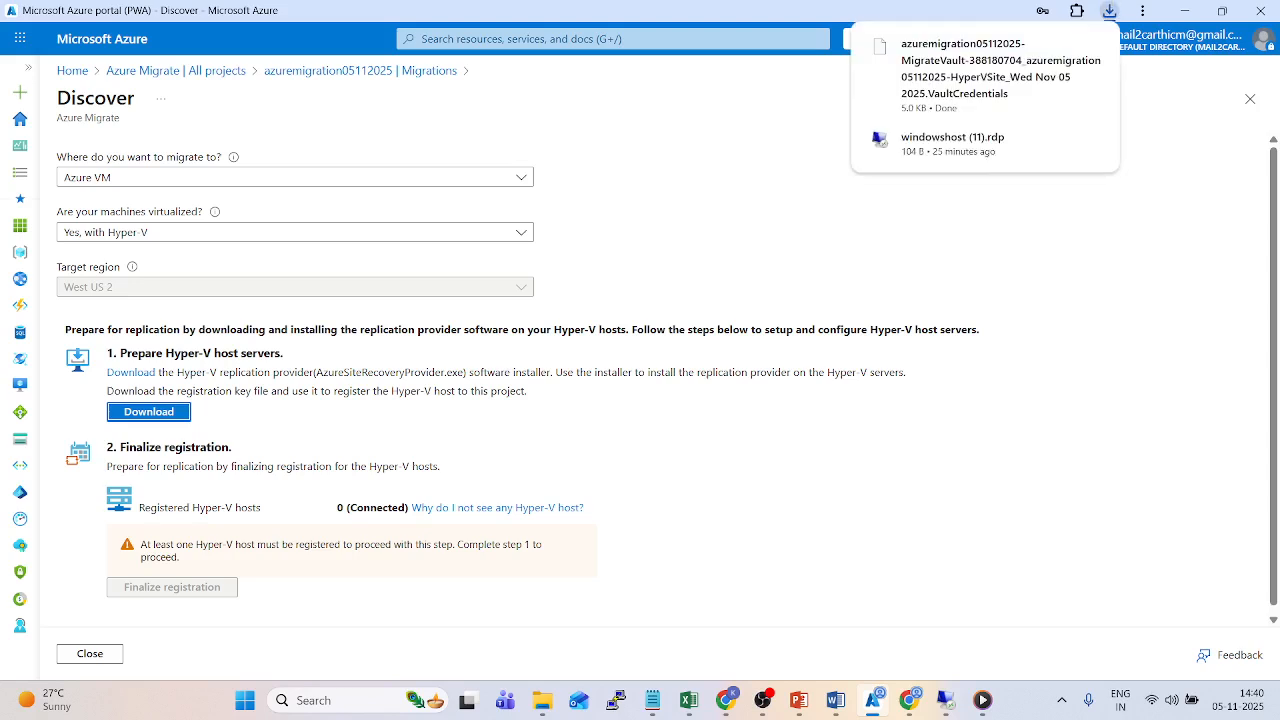
left_click(910, 700)
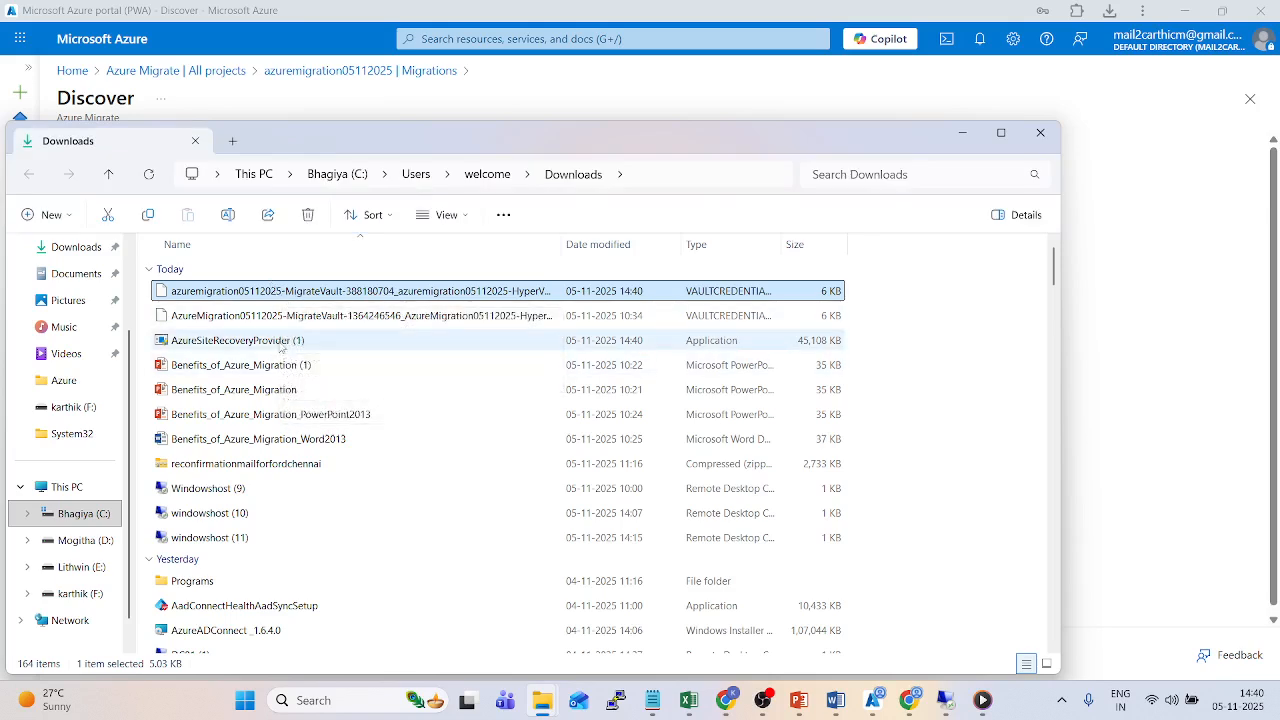
left_click(281, 342, "ctrl")
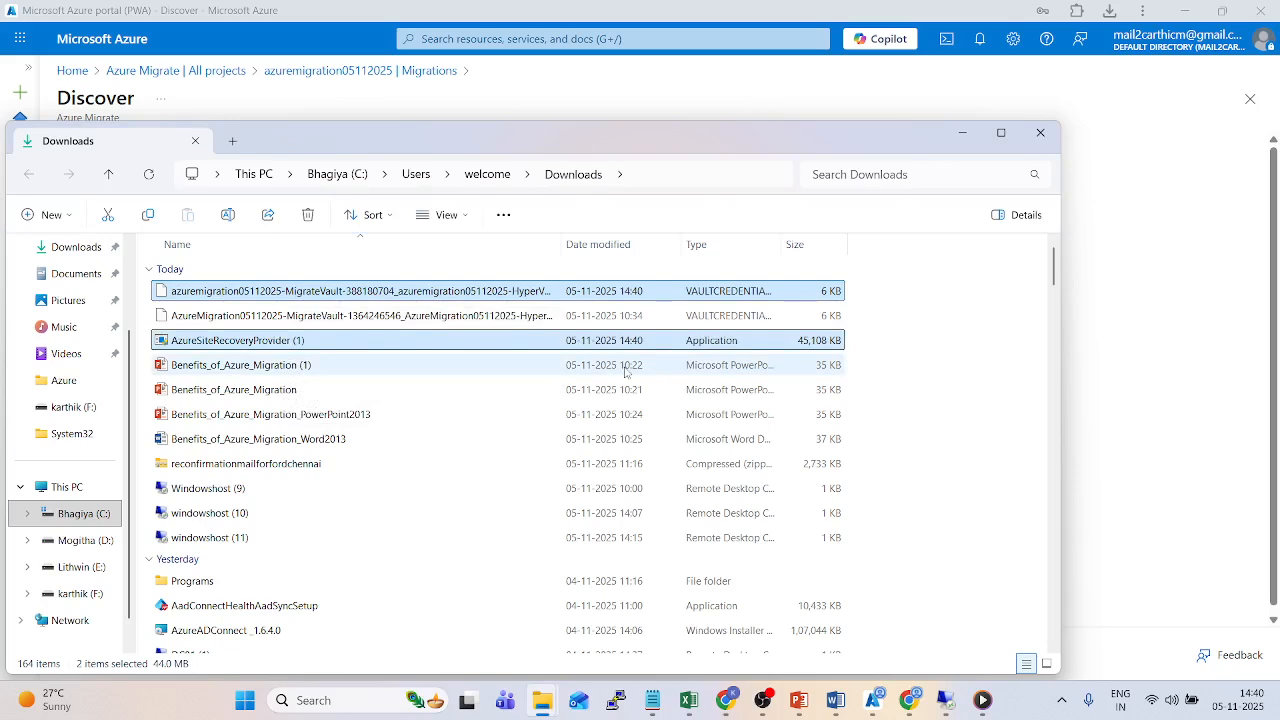
key("ctrl+c")
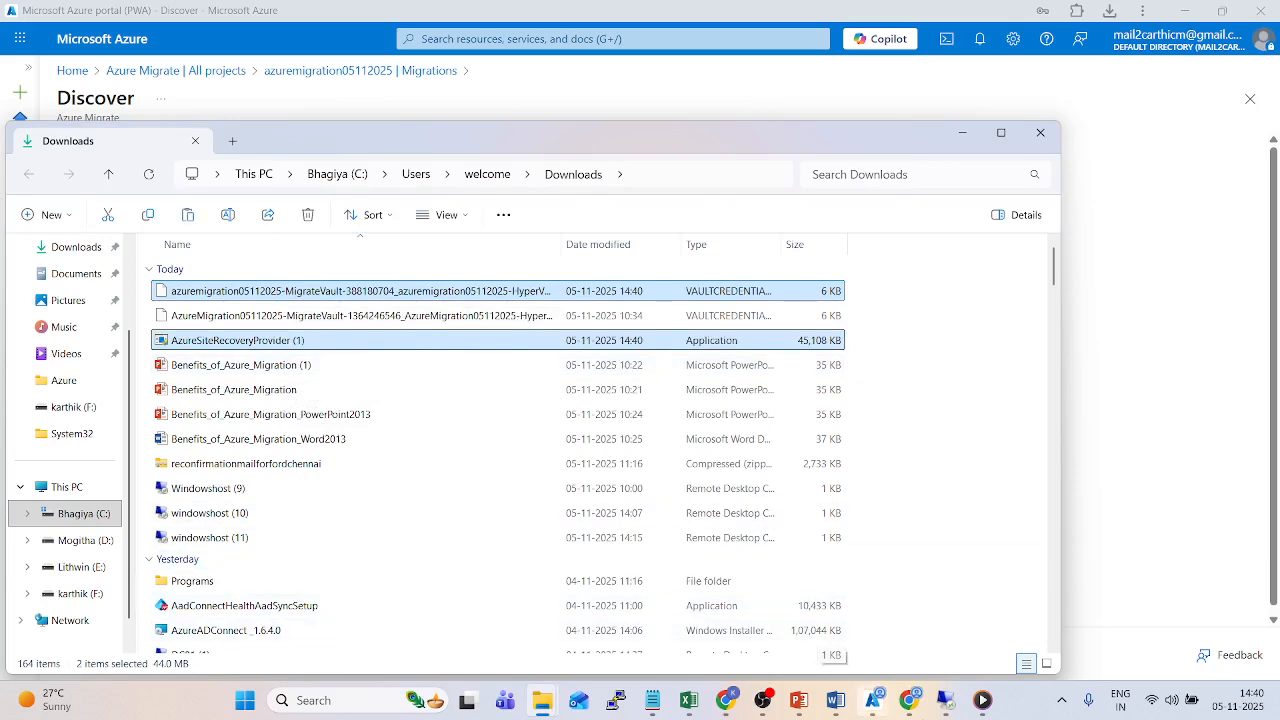
left_click(946, 702)
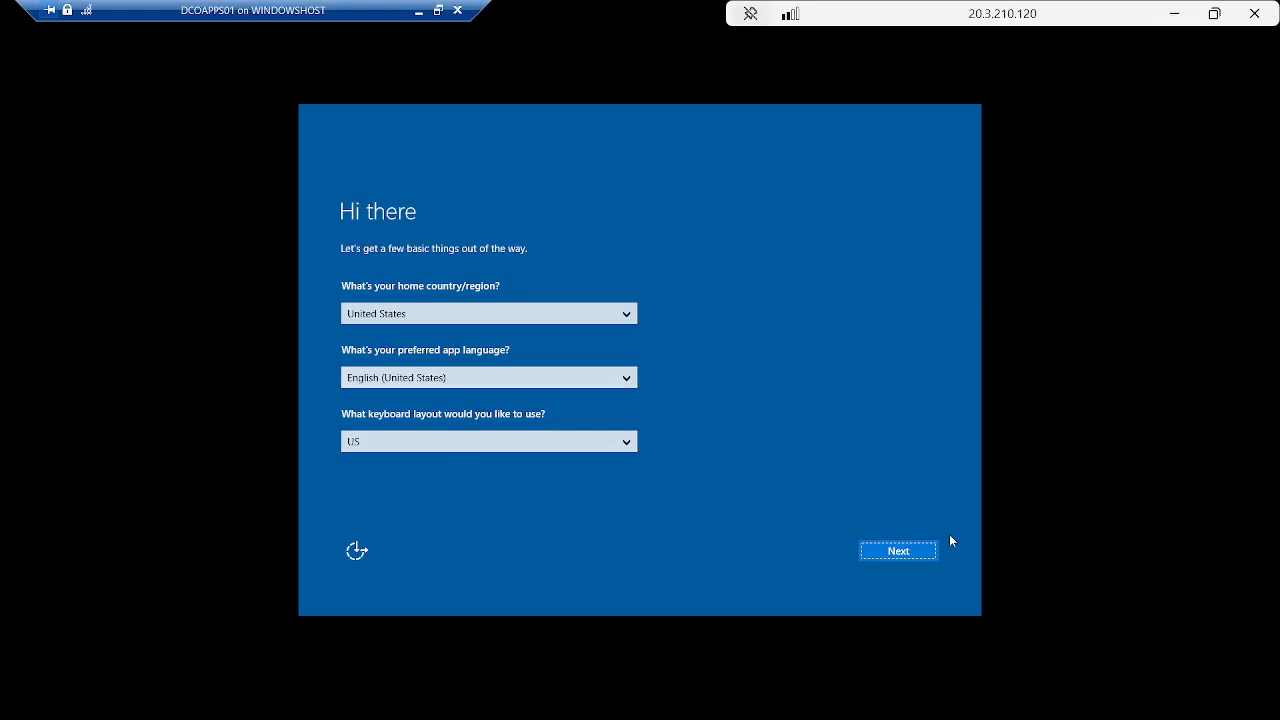
Complete the Windows Server first-run setup on DCOAPPS01 with default regional settings, accept the license terms, and set the administrator password.
left_click(884, 549)
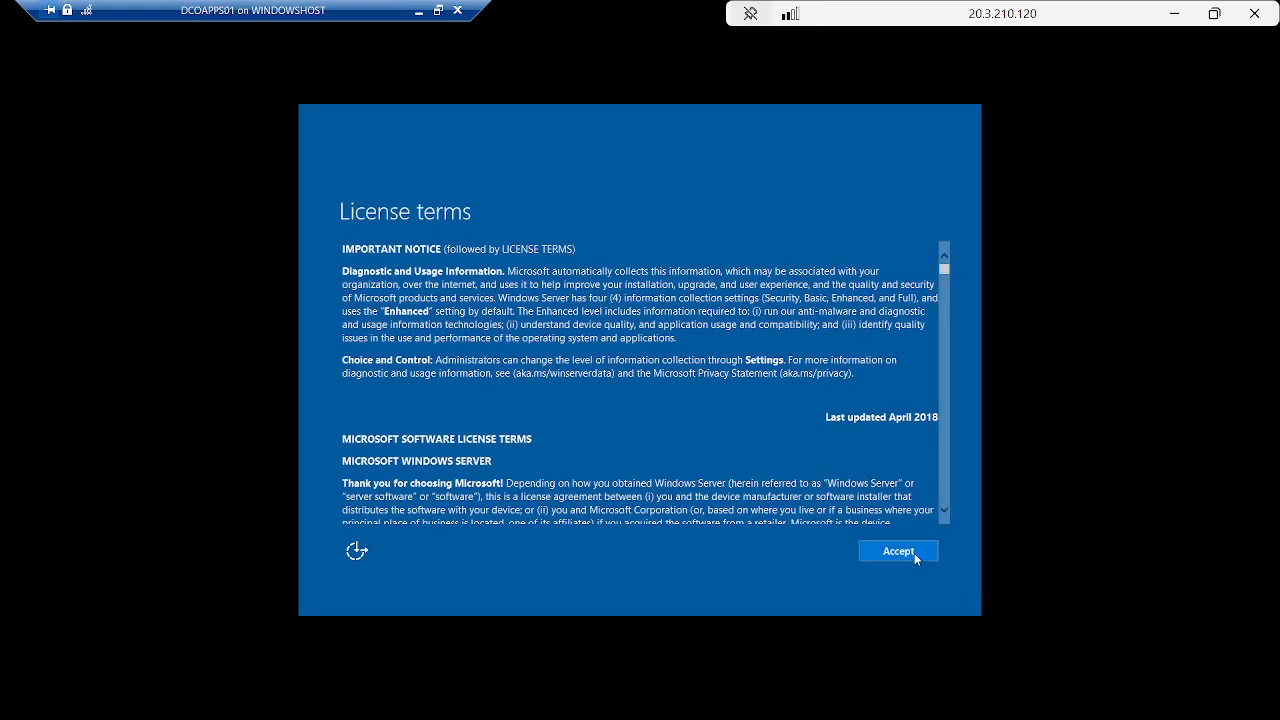
left_click(914, 557)
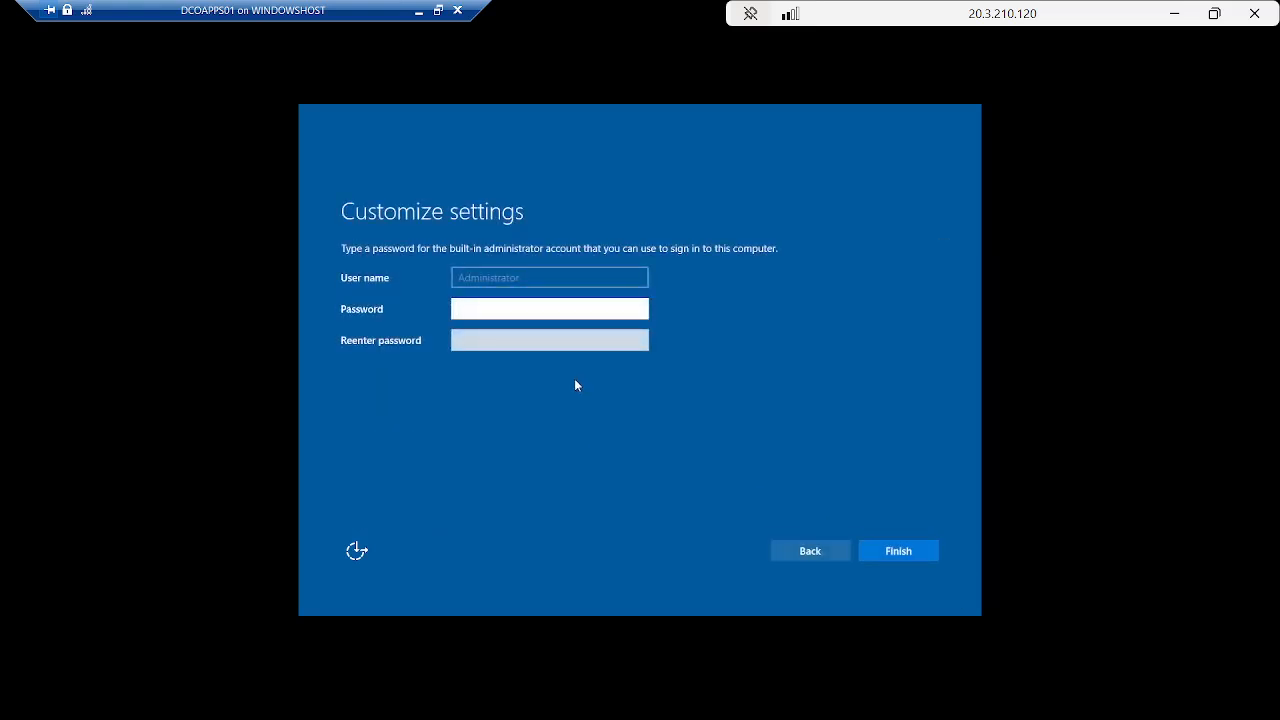
type("••••••••••••")
key("Tab")
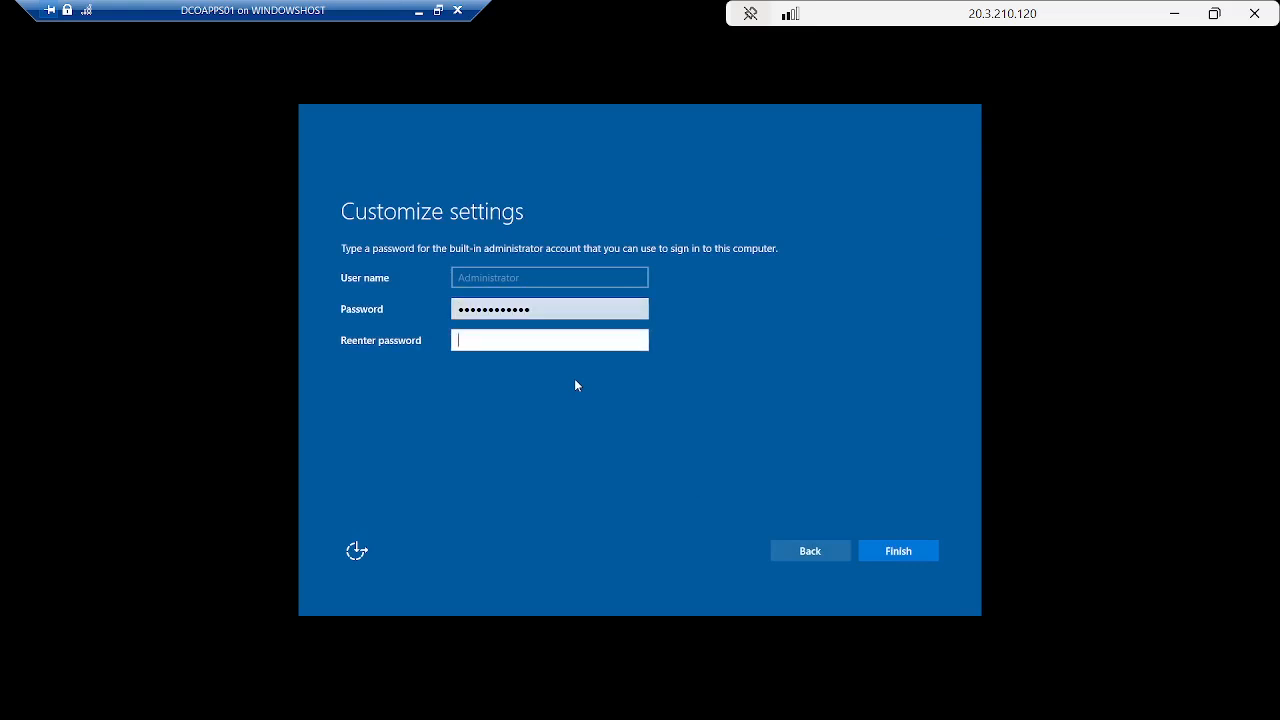
type("••••••••••••")
left_click(874, 548)
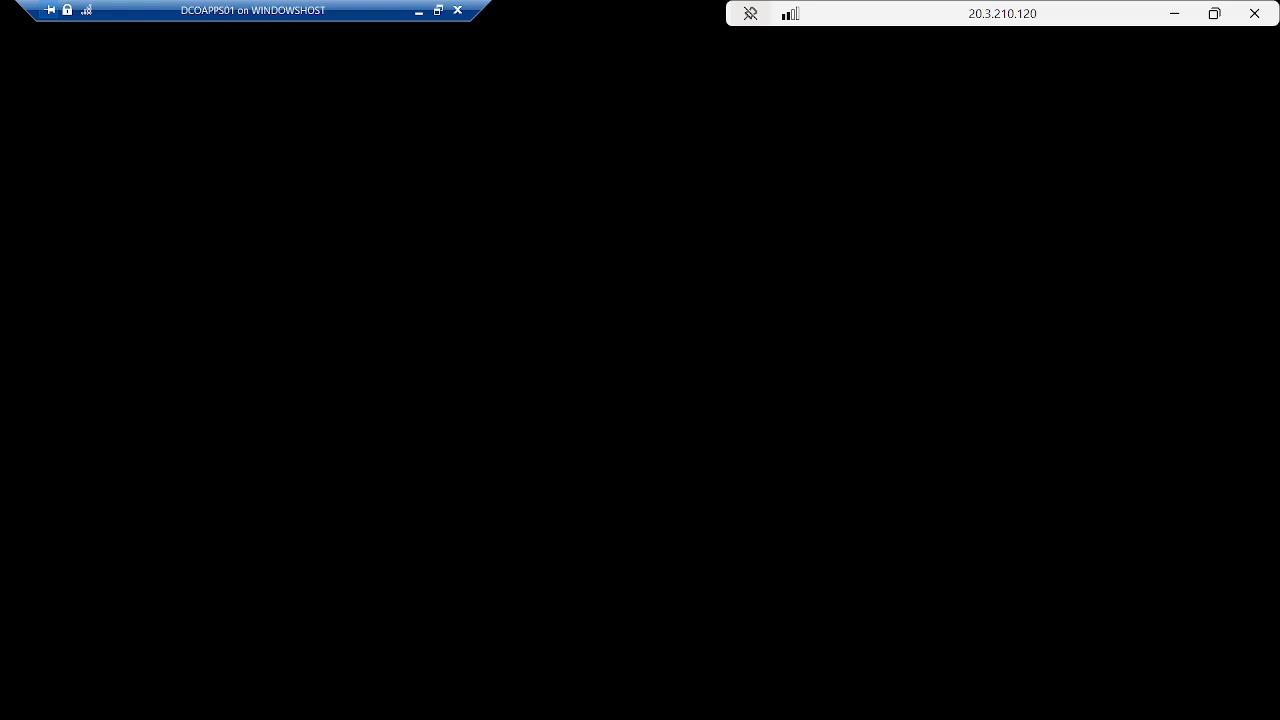
Minimize the DCOAPPS01 connection and paste the copied provider installer and vault registration key into the Hyper-V host's Downloads folder.
left_click(419, 13)
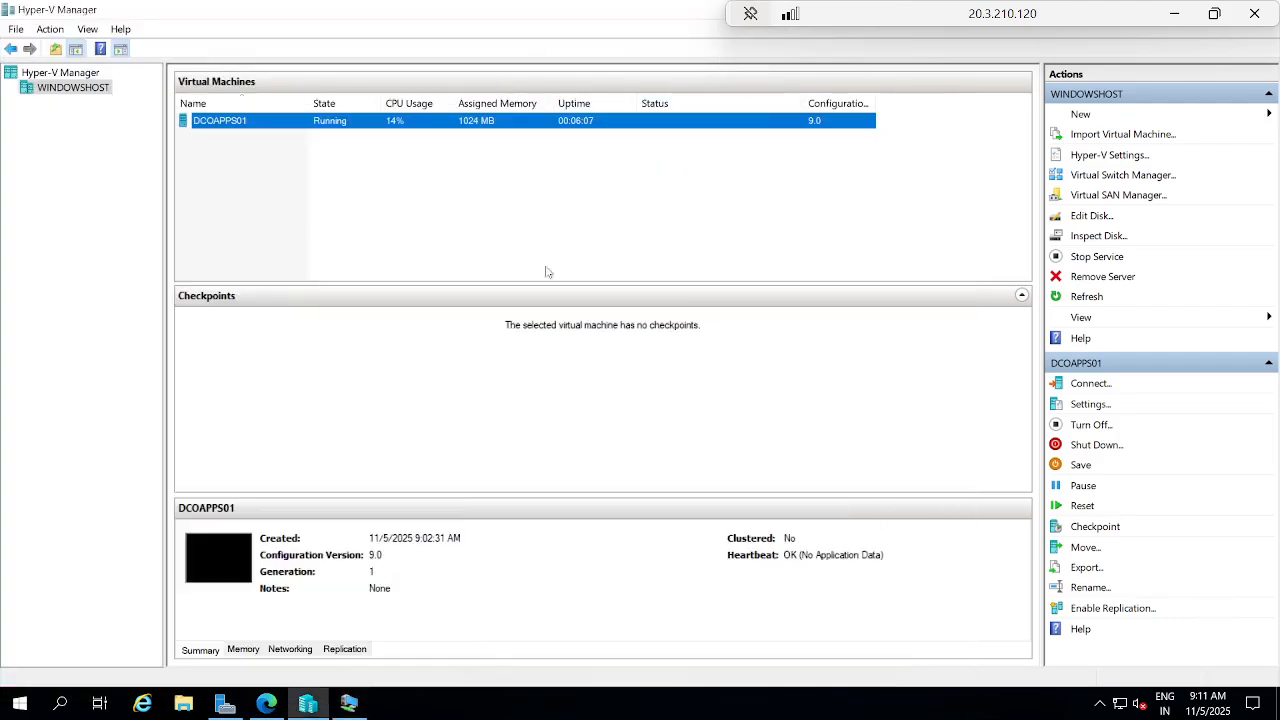
left_click(185, 710)
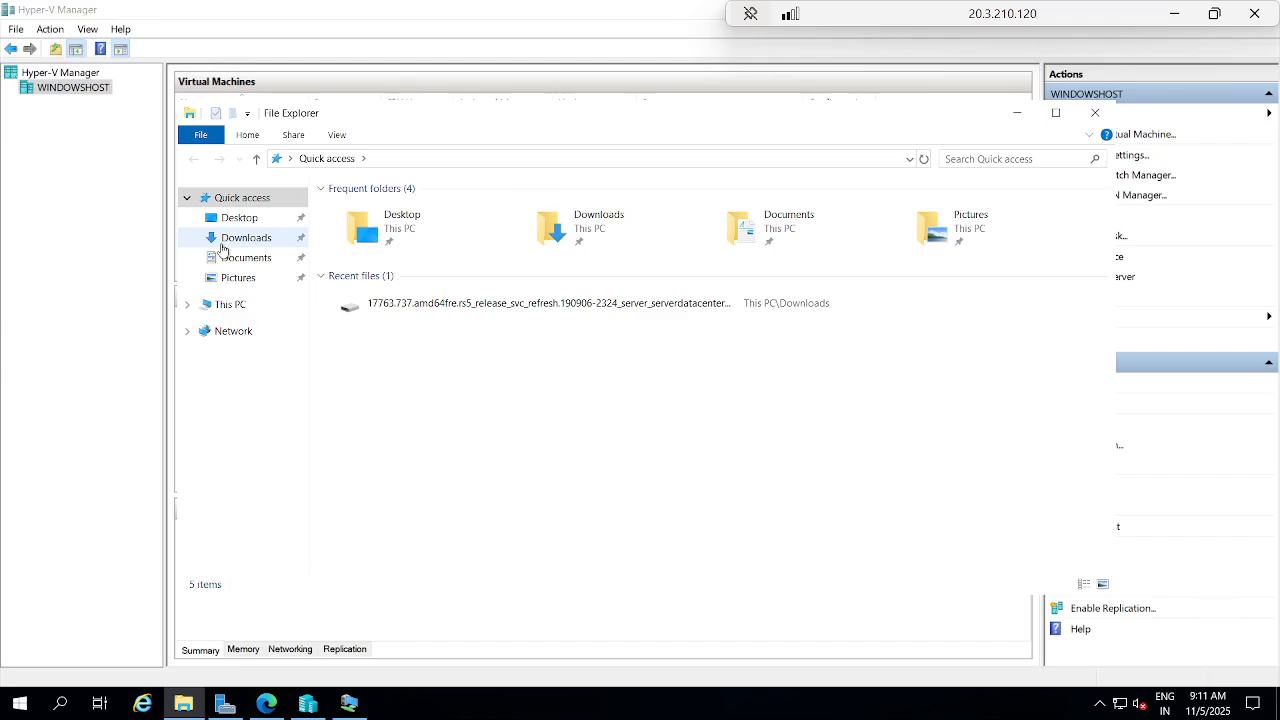
left_click(246, 238)
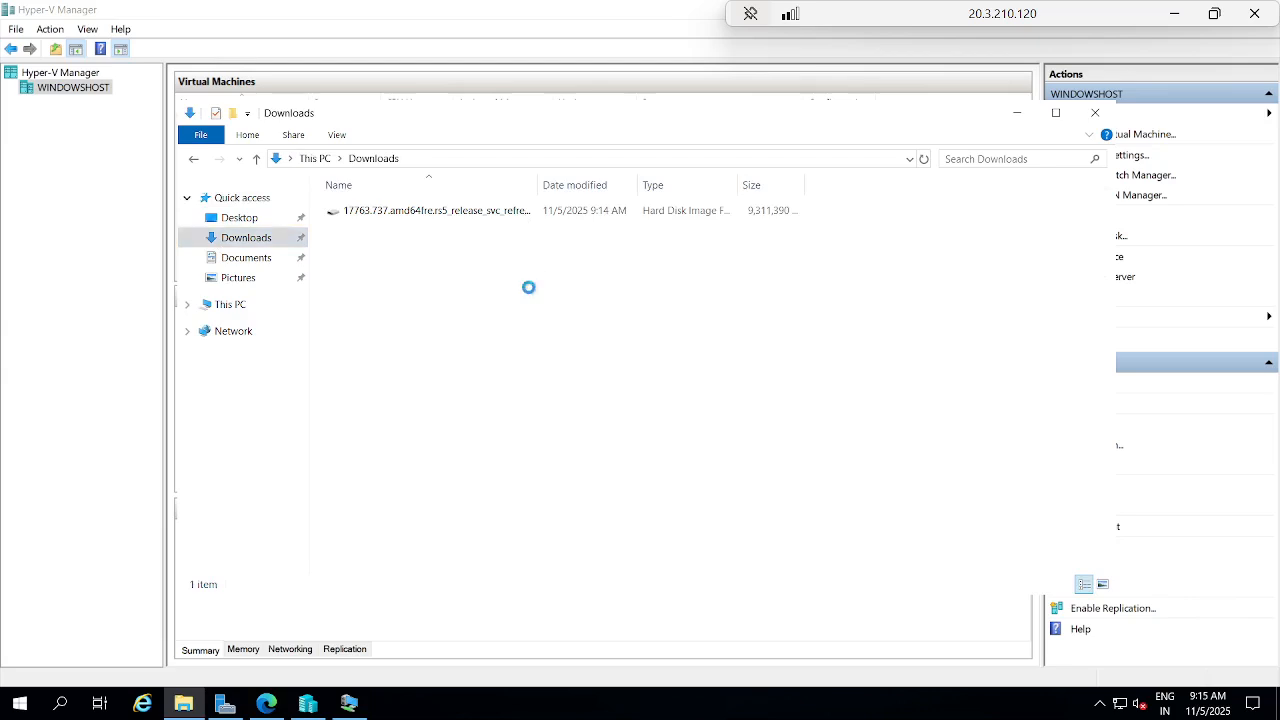
right_click(529, 288)
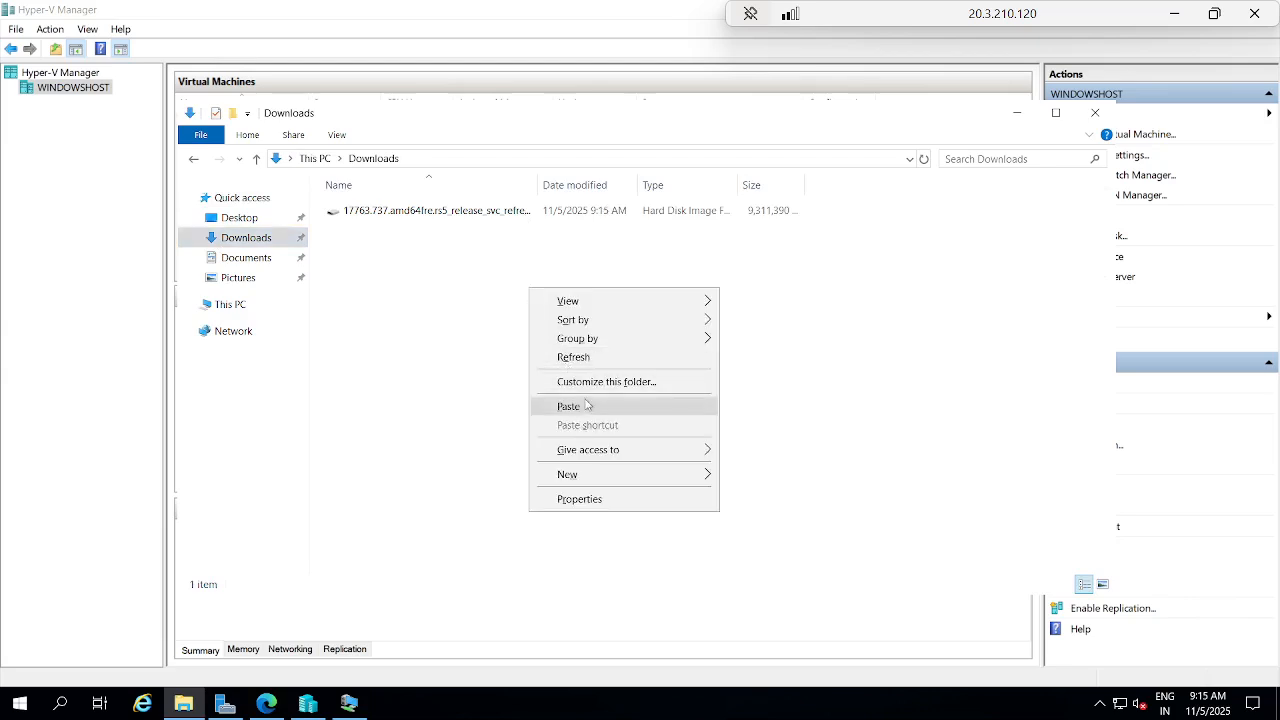
left_click(587, 404)
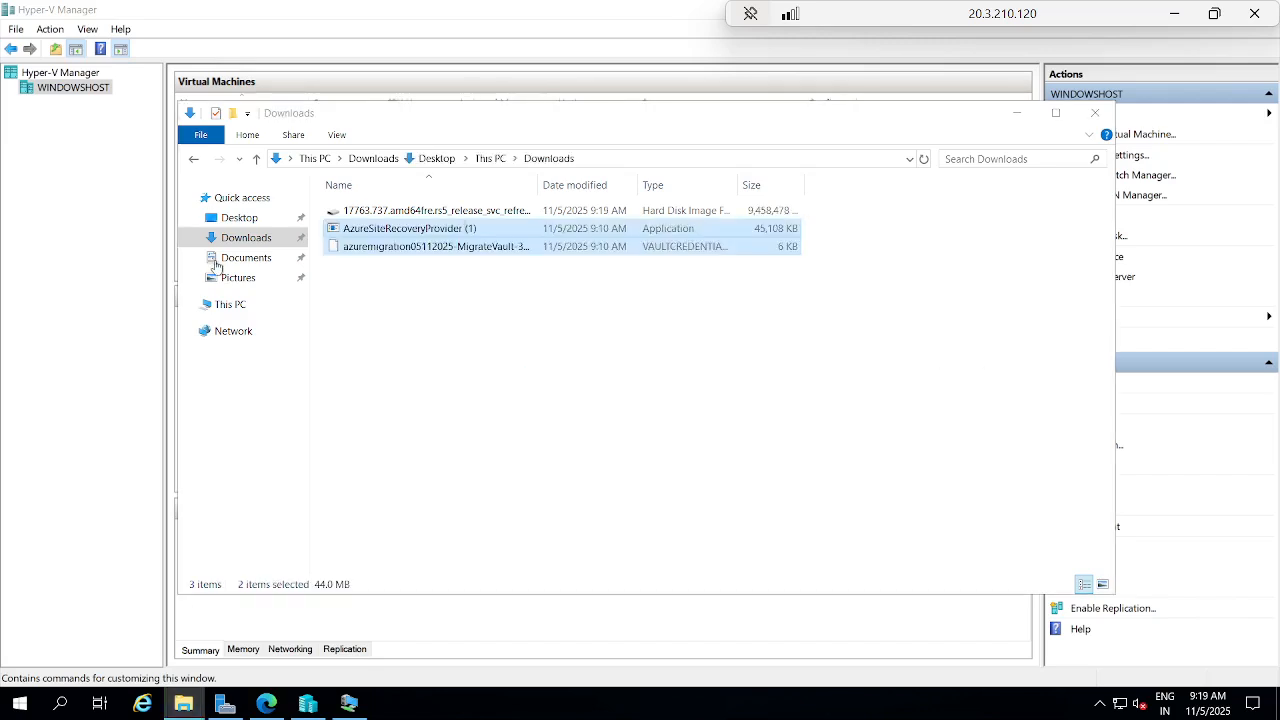
left_click(465, 284)
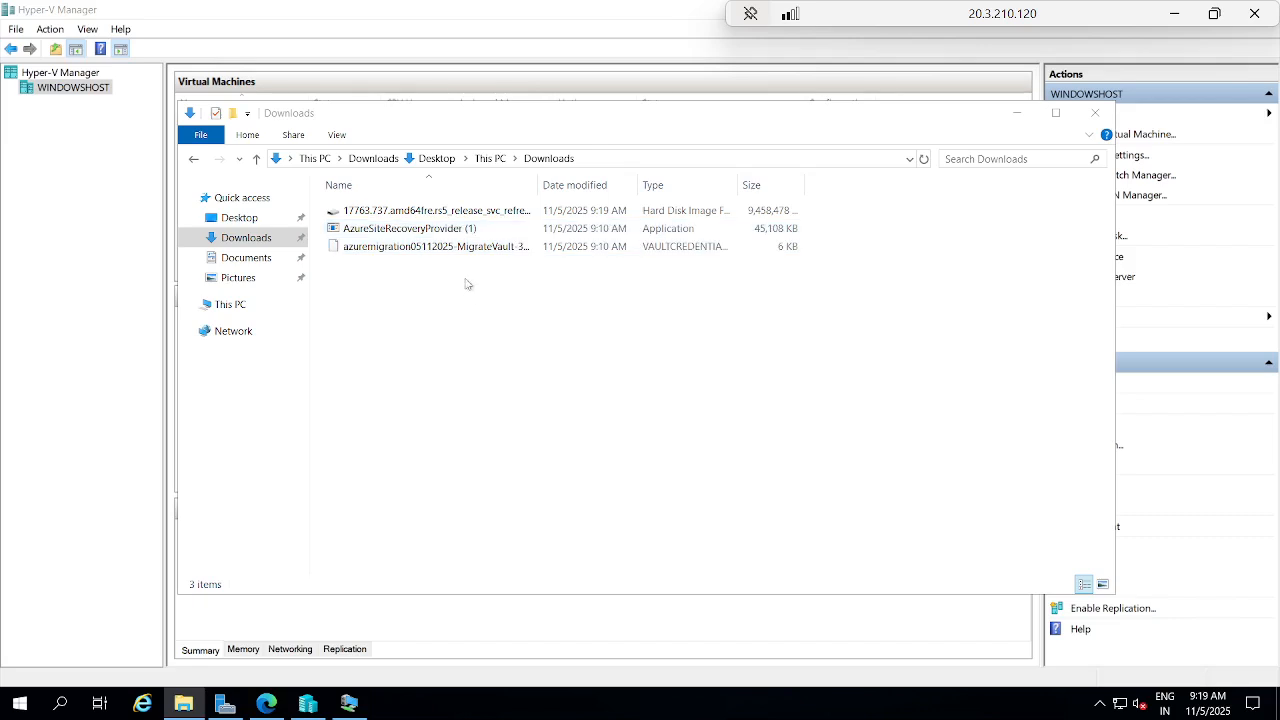
Run AzureSiteRecoveryProvider (1) on the Hyper-V host and install the provider with Microsoft Update on and the default installation location.
double_click(443, 229)
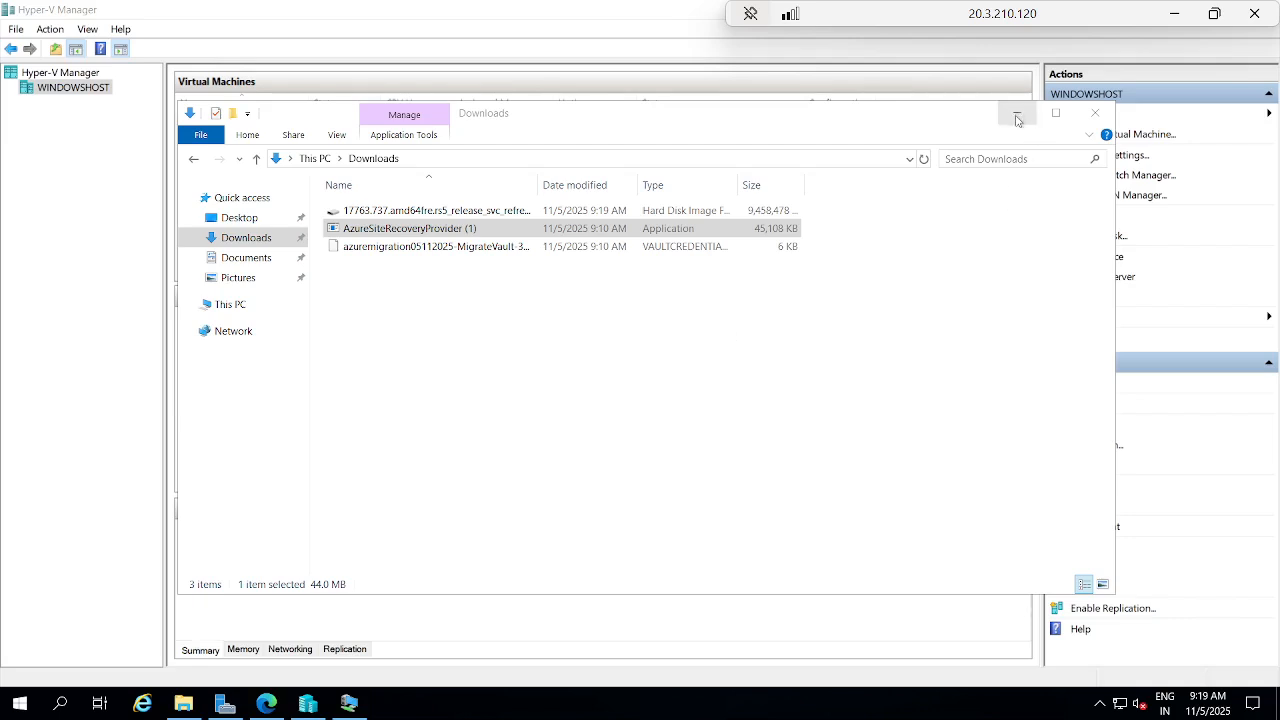
left_click(1174, 14)
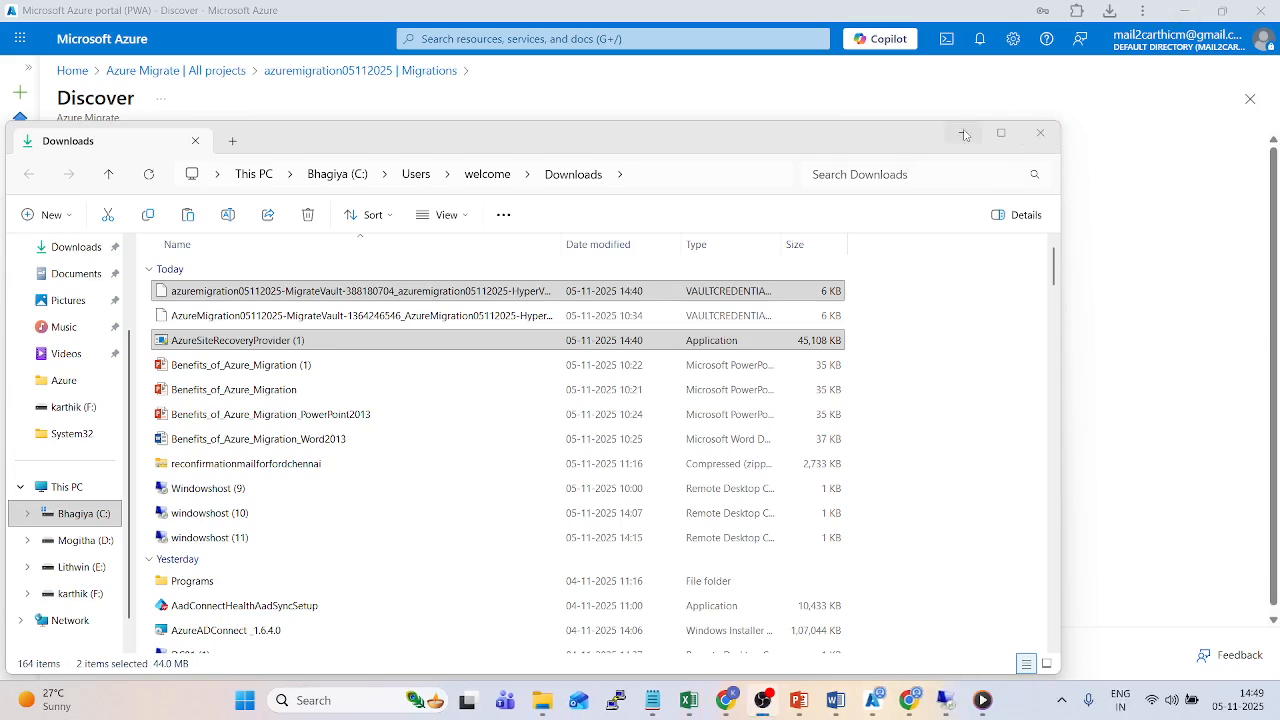
left_click(1042, 140)
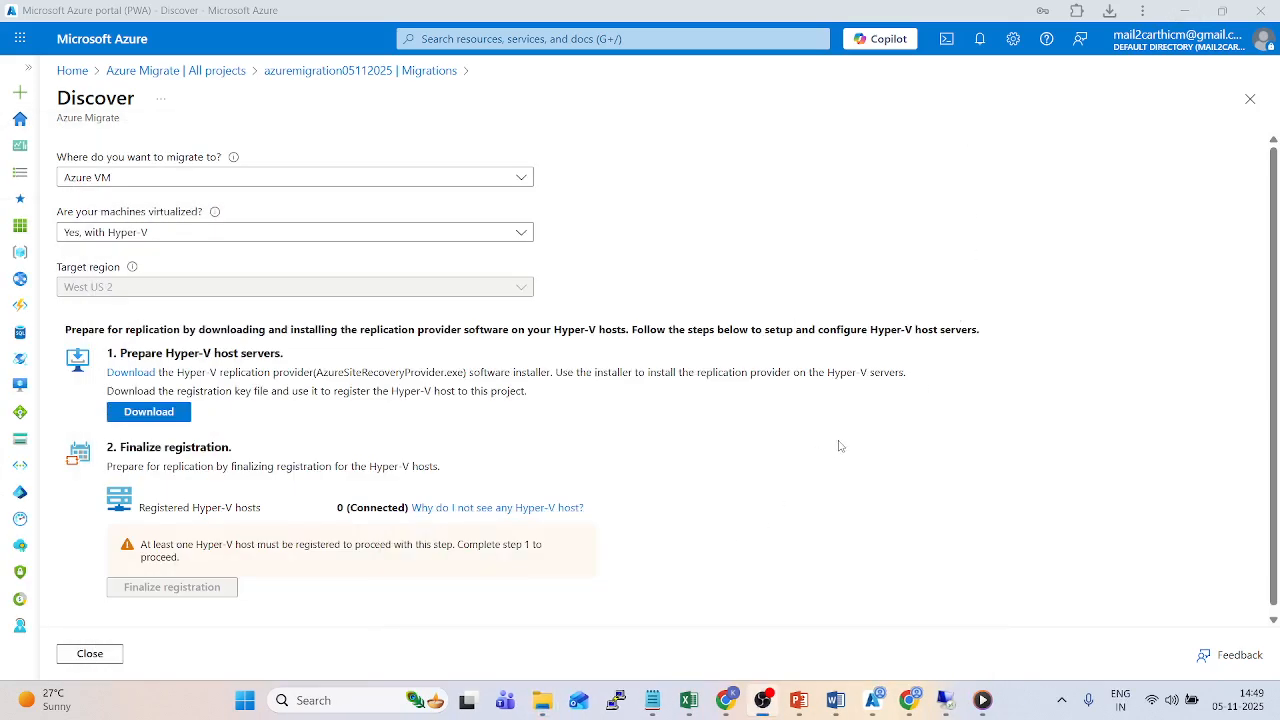
left_click(945, 700)
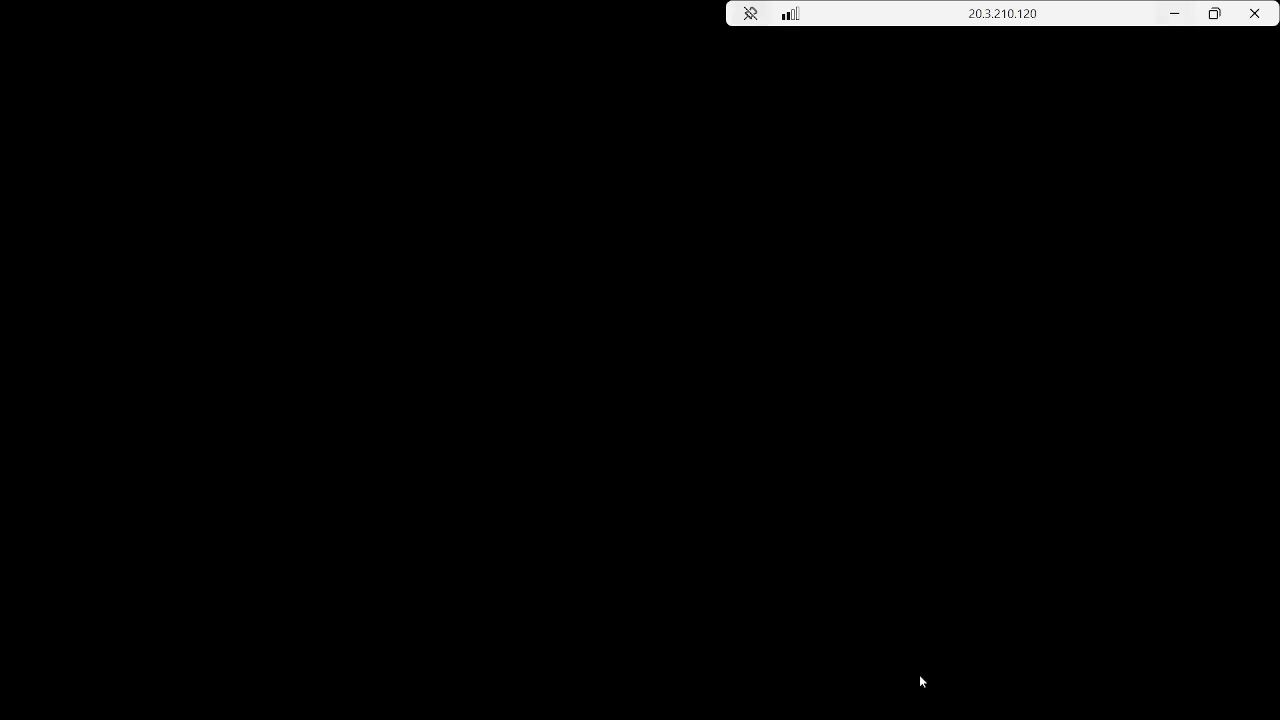
left_click(521, 263)
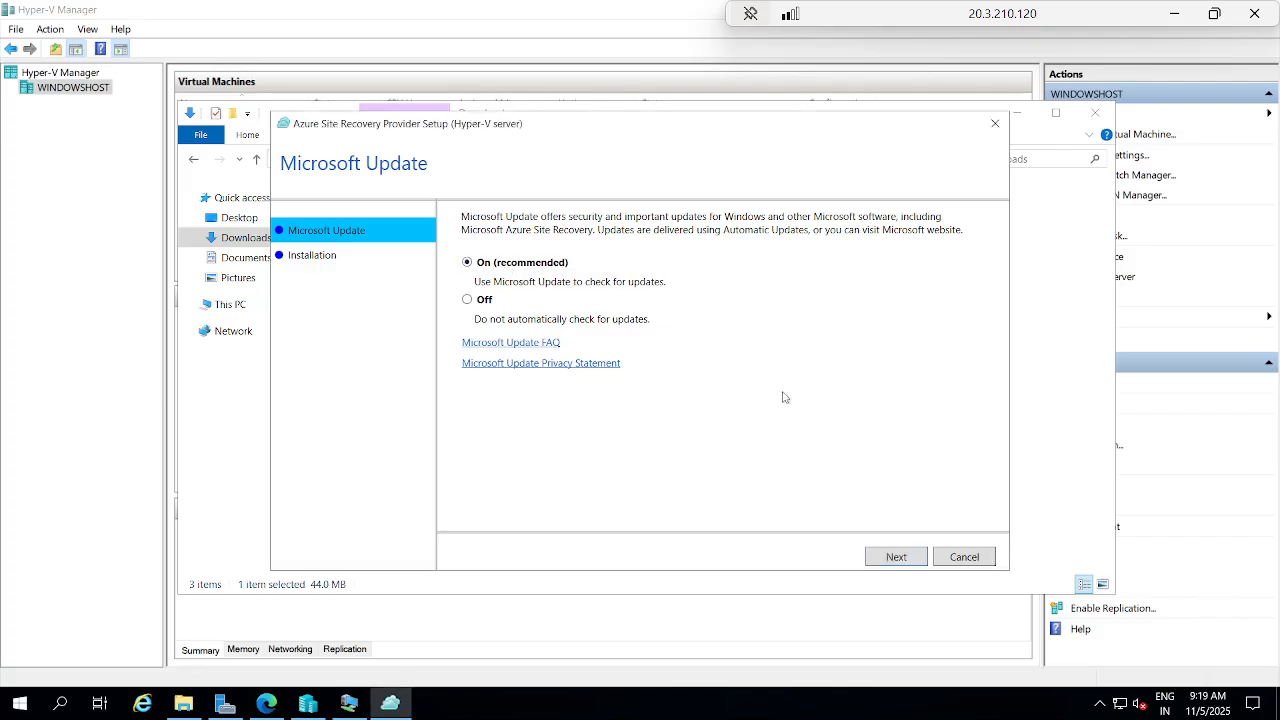
left_click(896, 557)
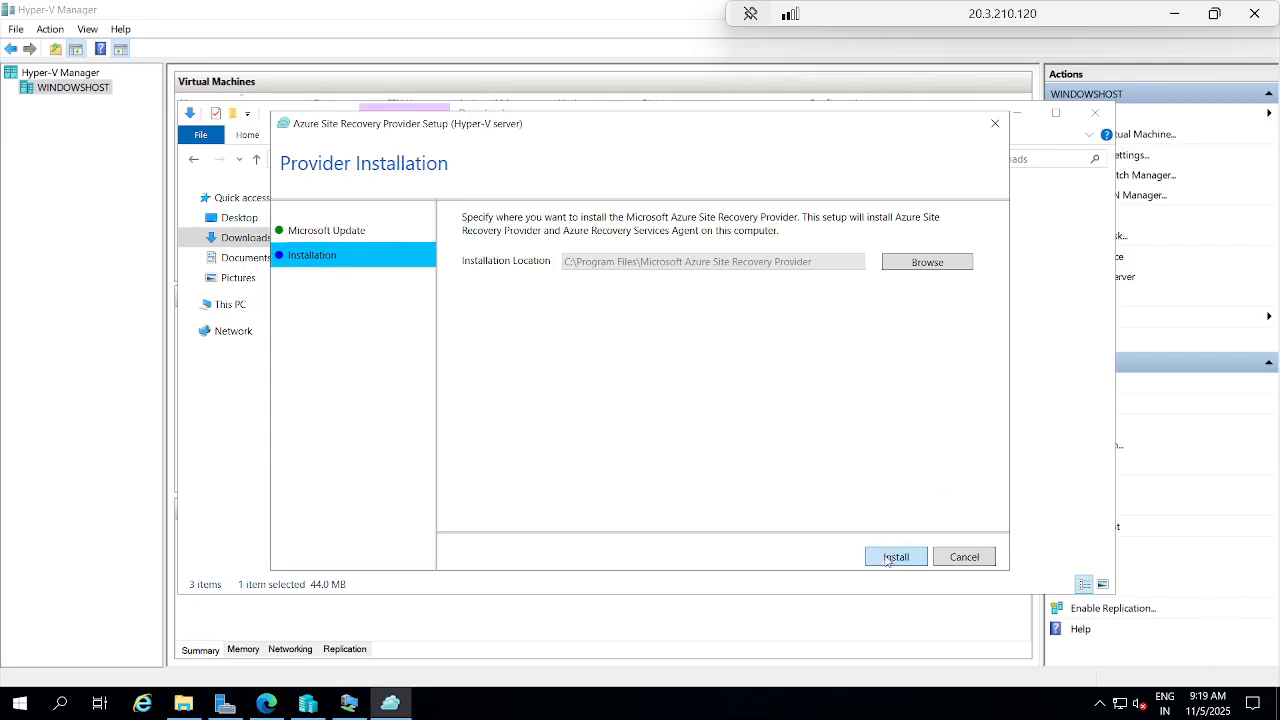
left_click(887, 559)
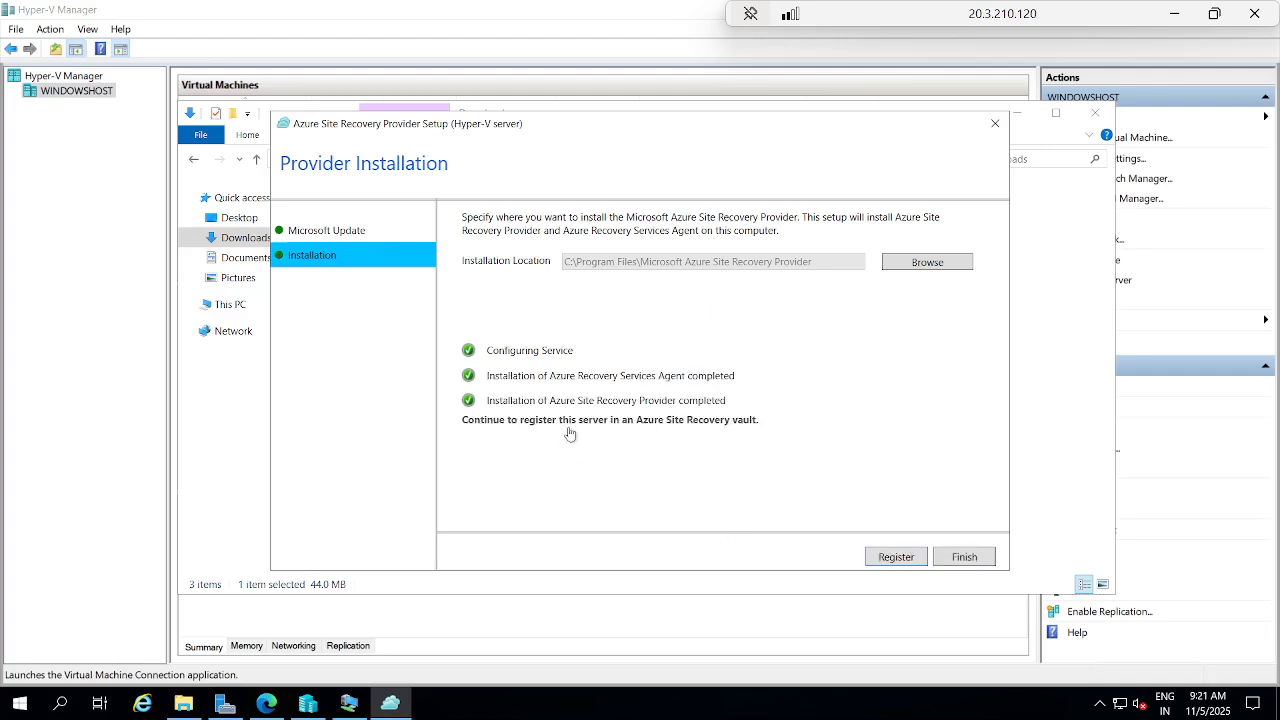
Start registering the Hyper-V host in the Azure Site Recovery vault, using the azuremigration05112025-MigrateVault key file from Downloads.
left_click(896, 557)
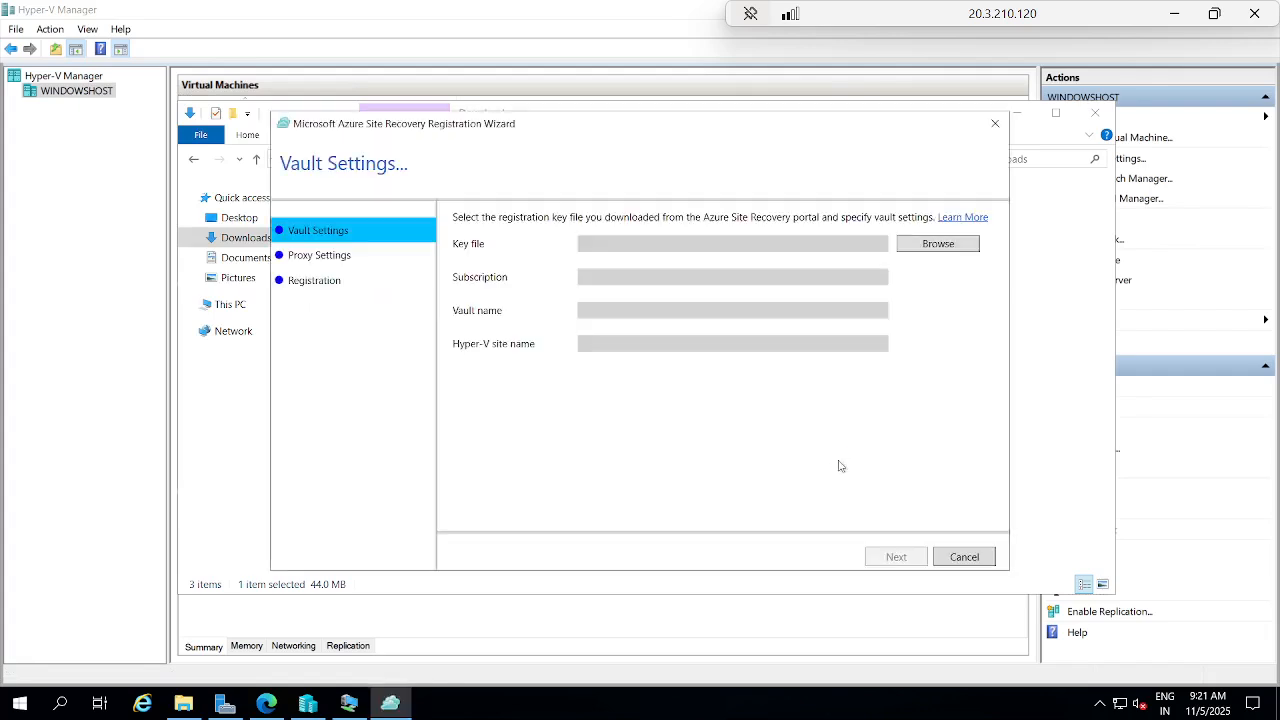
left_click(950, 250)
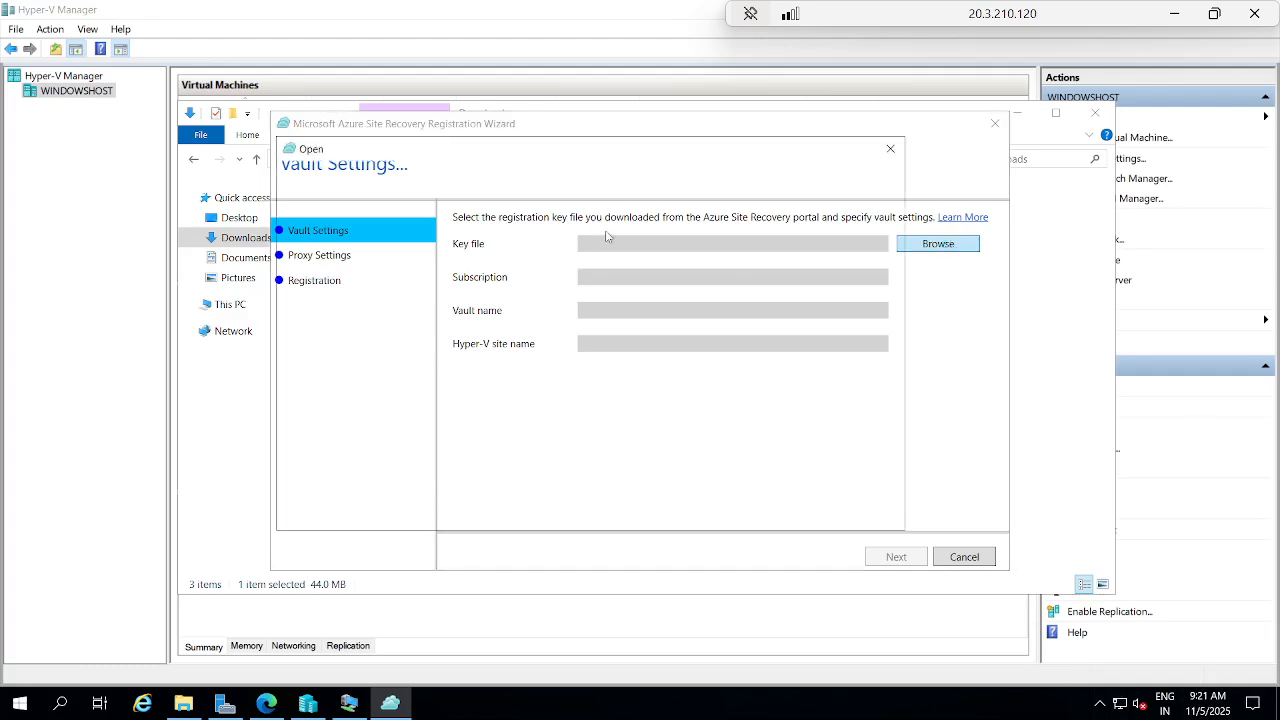
left_click(348, 280)
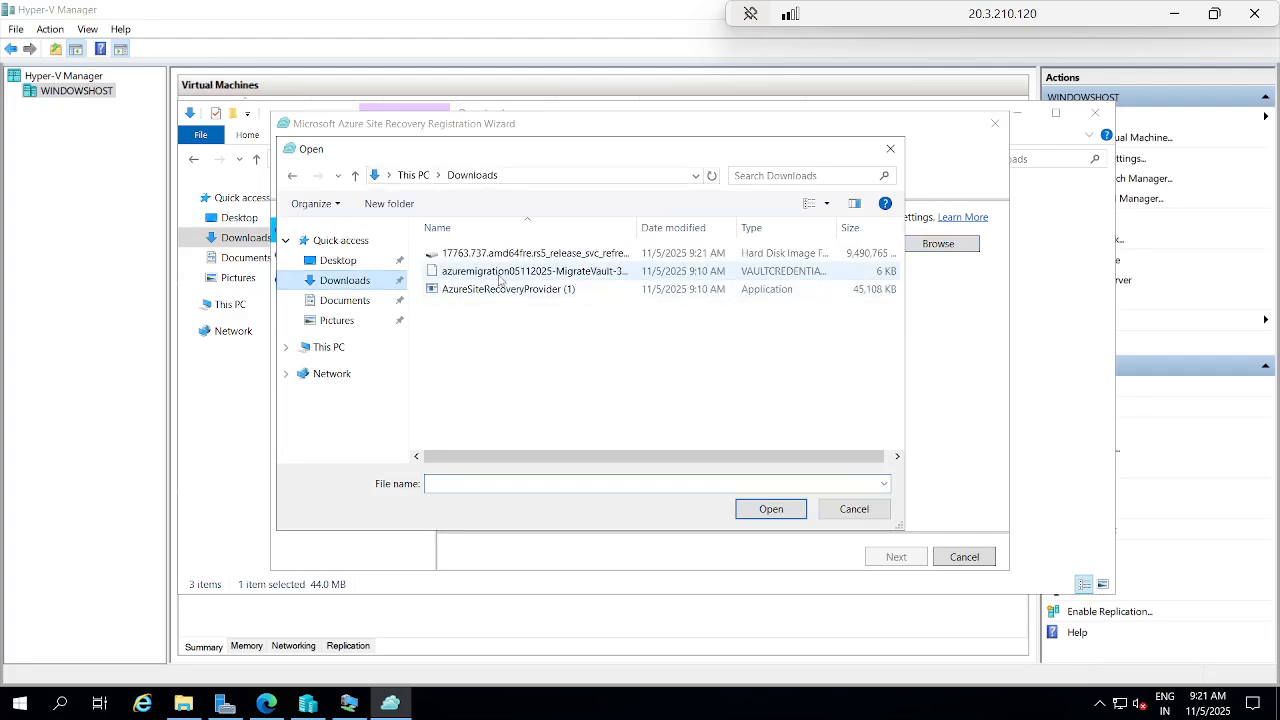
double_click(493, 272)
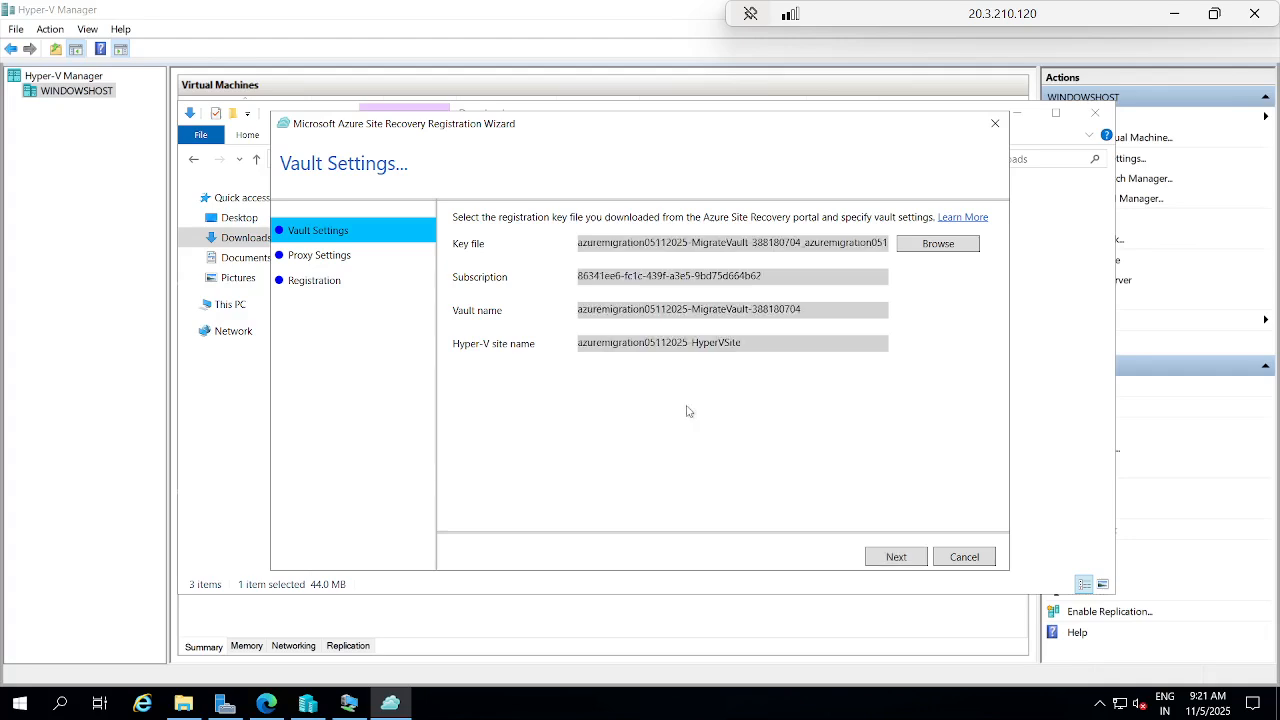
left_click(896, 557)
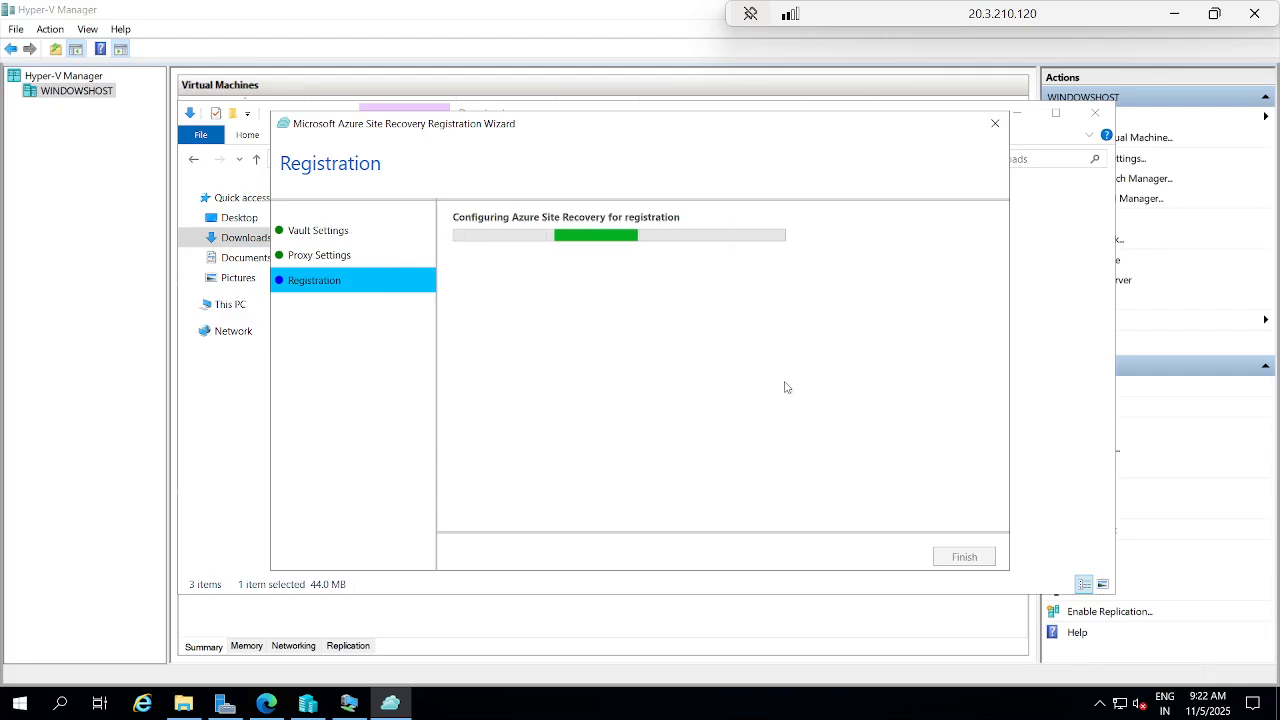
Switch to the Azure portal and reopen discovery from the Migrations page of azuremigration05112025.
left_click(1168, 16)
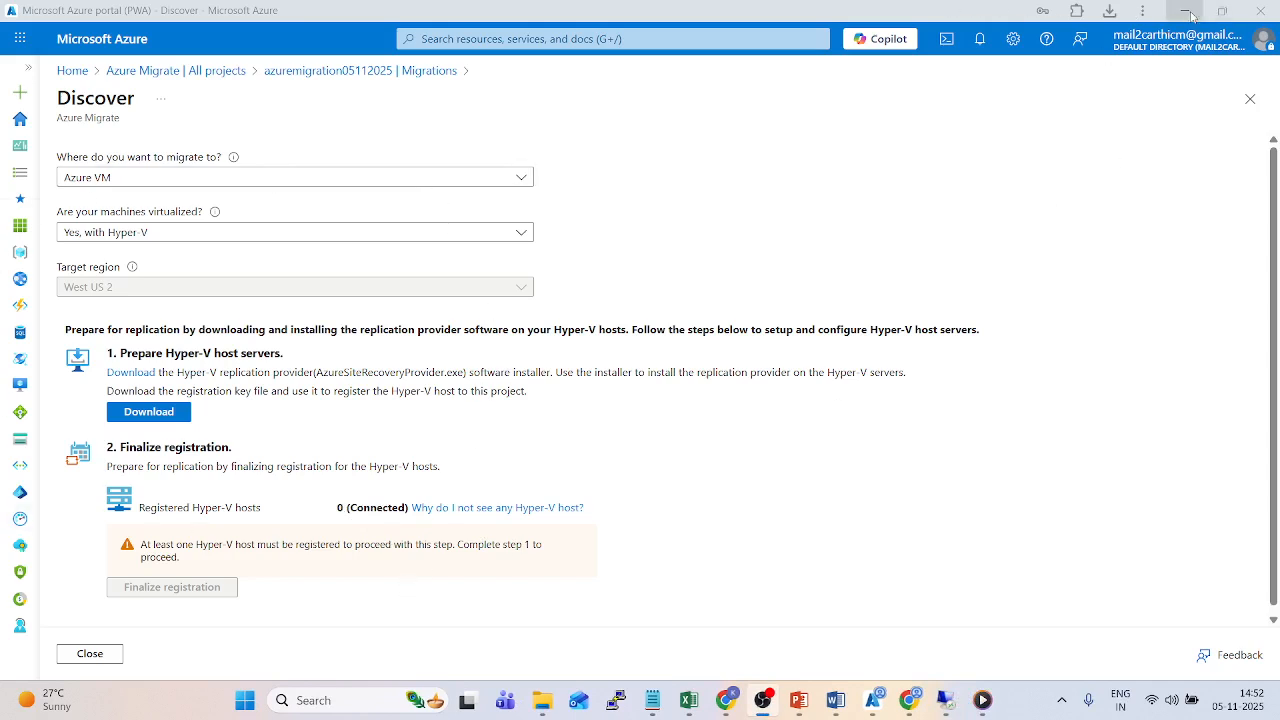
left_click(945, 700)
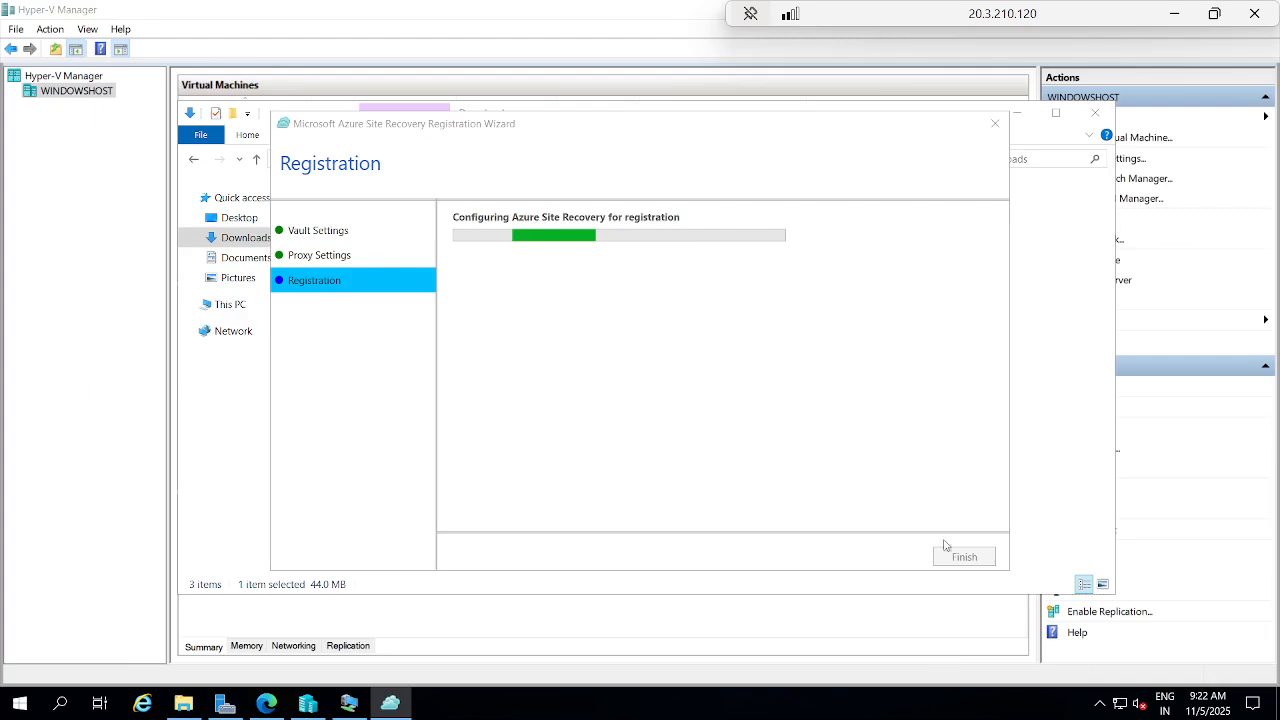
left_click(1173, 18)
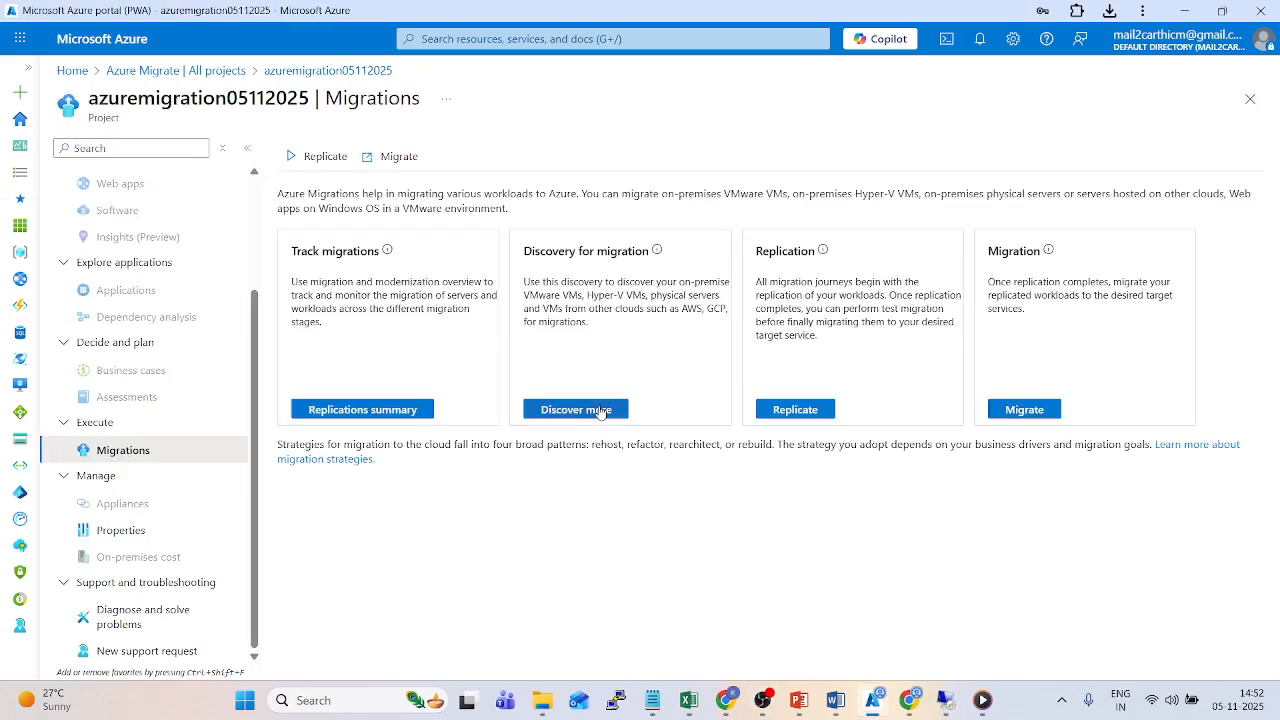
left_click(600, 410)
left_click(945, 700)
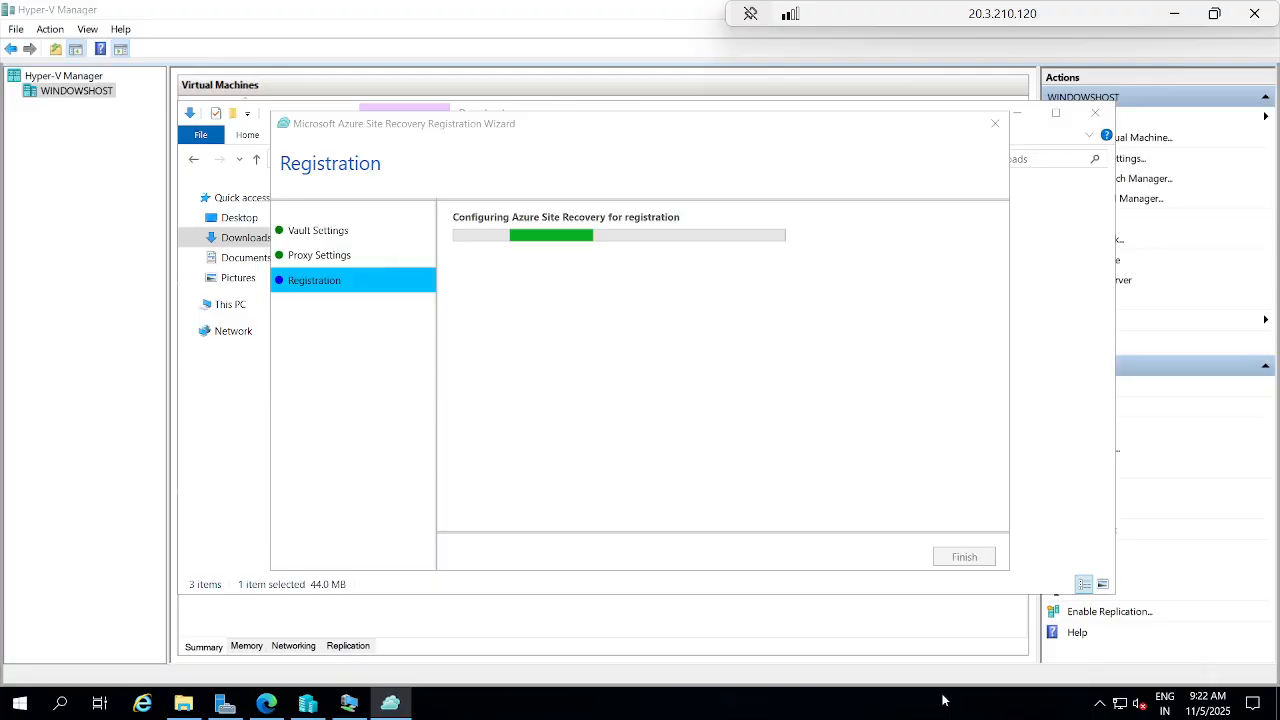
left_click(1174, 13)
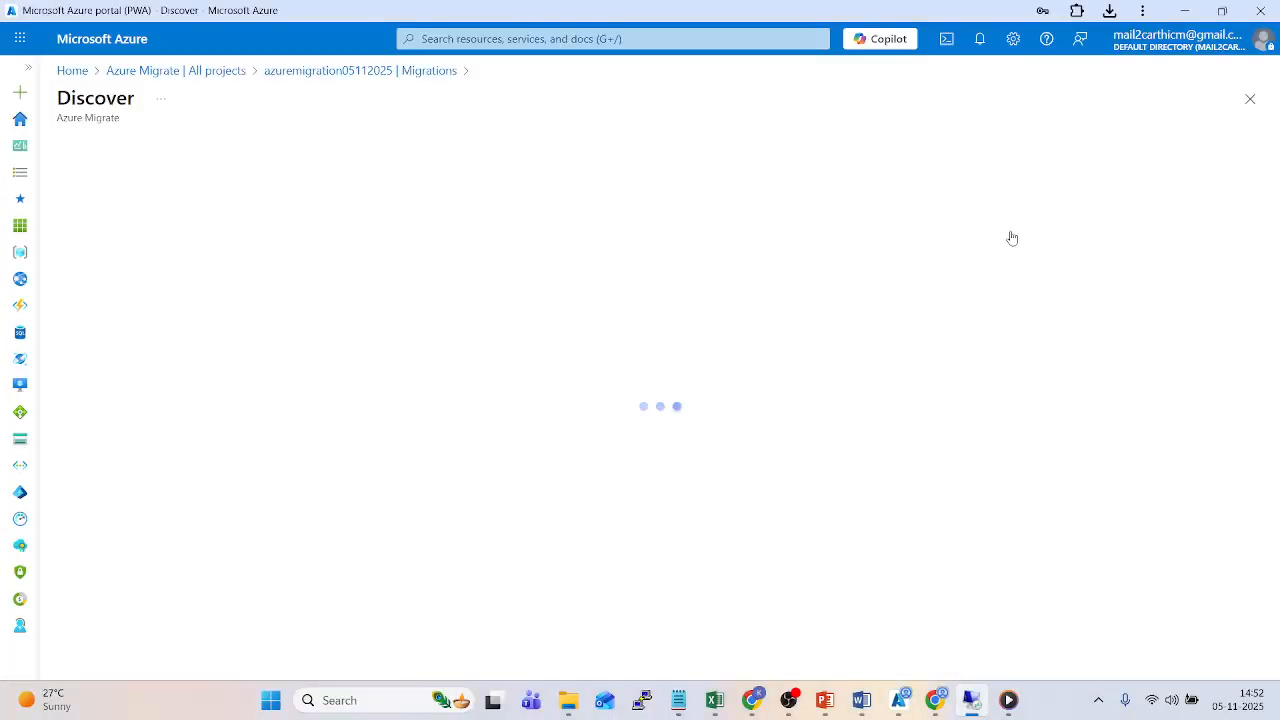
Set the migration target to Azure VM, check the Hyper-V host registration, and switch the virtualization type to VMware vSphere Hypervisor.
left_click(268, 180)
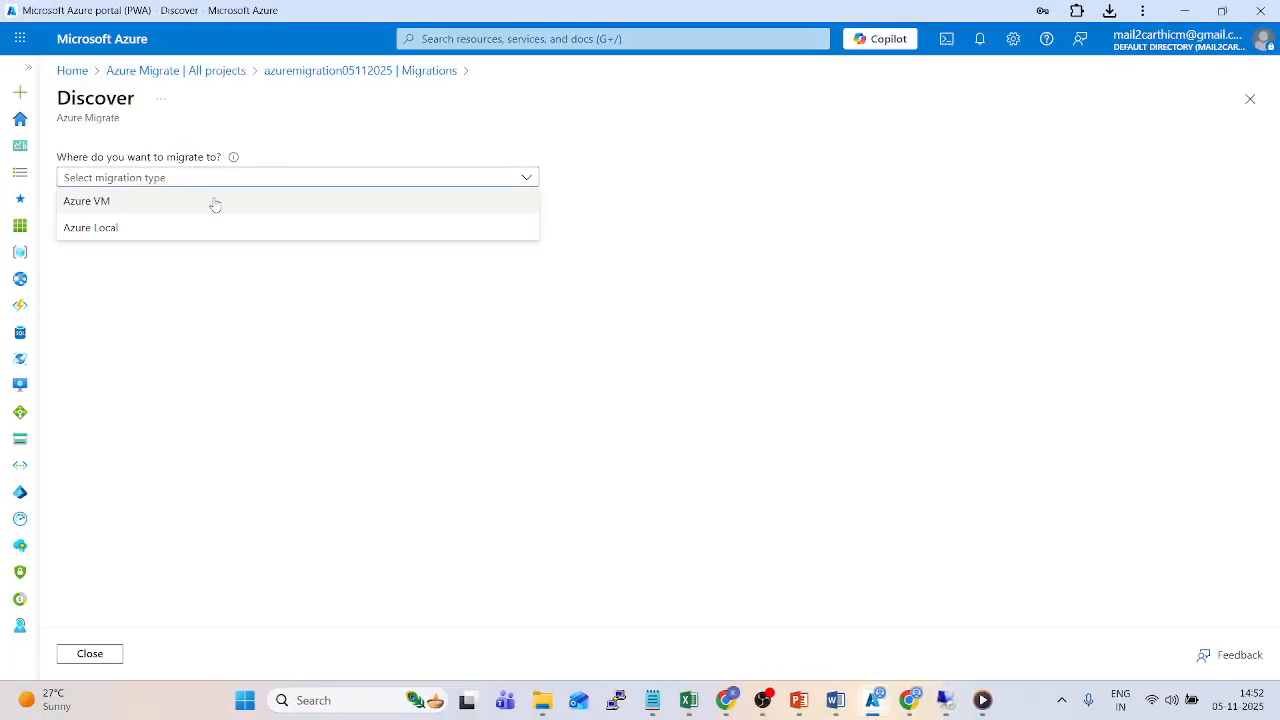
left_click(215, 204)
left_click(177, 233)
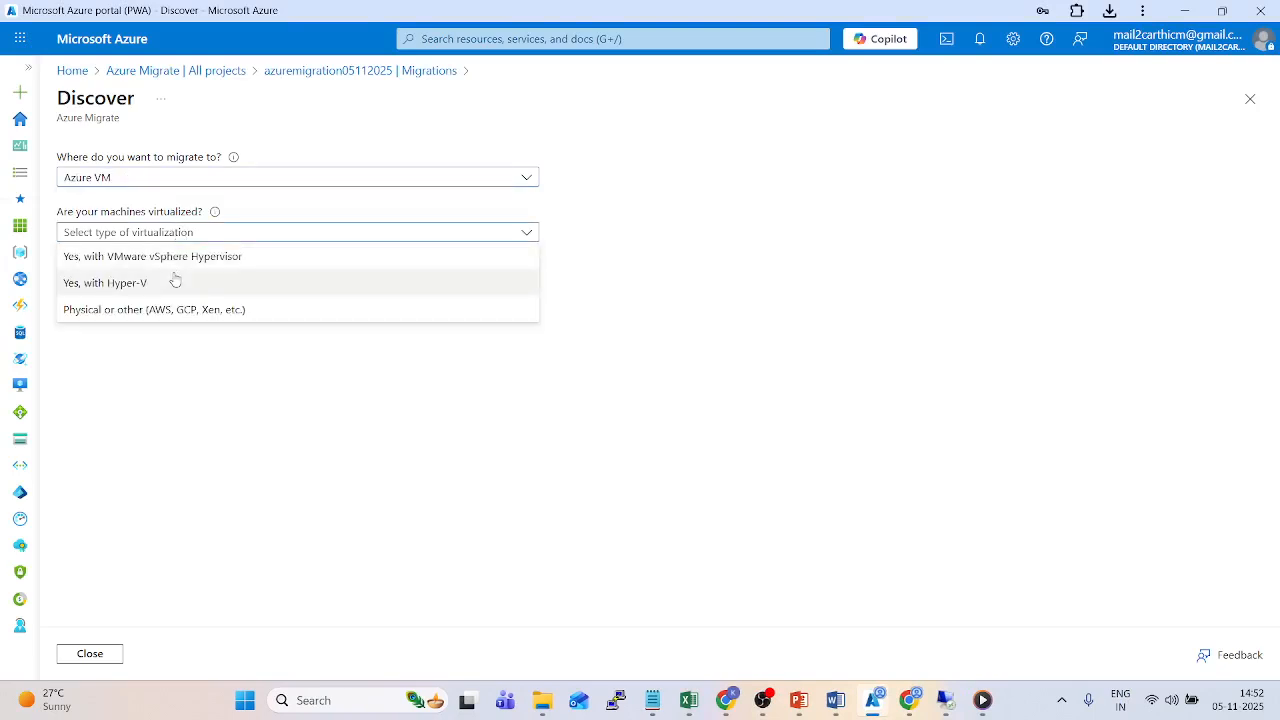
left_click(175, 282)
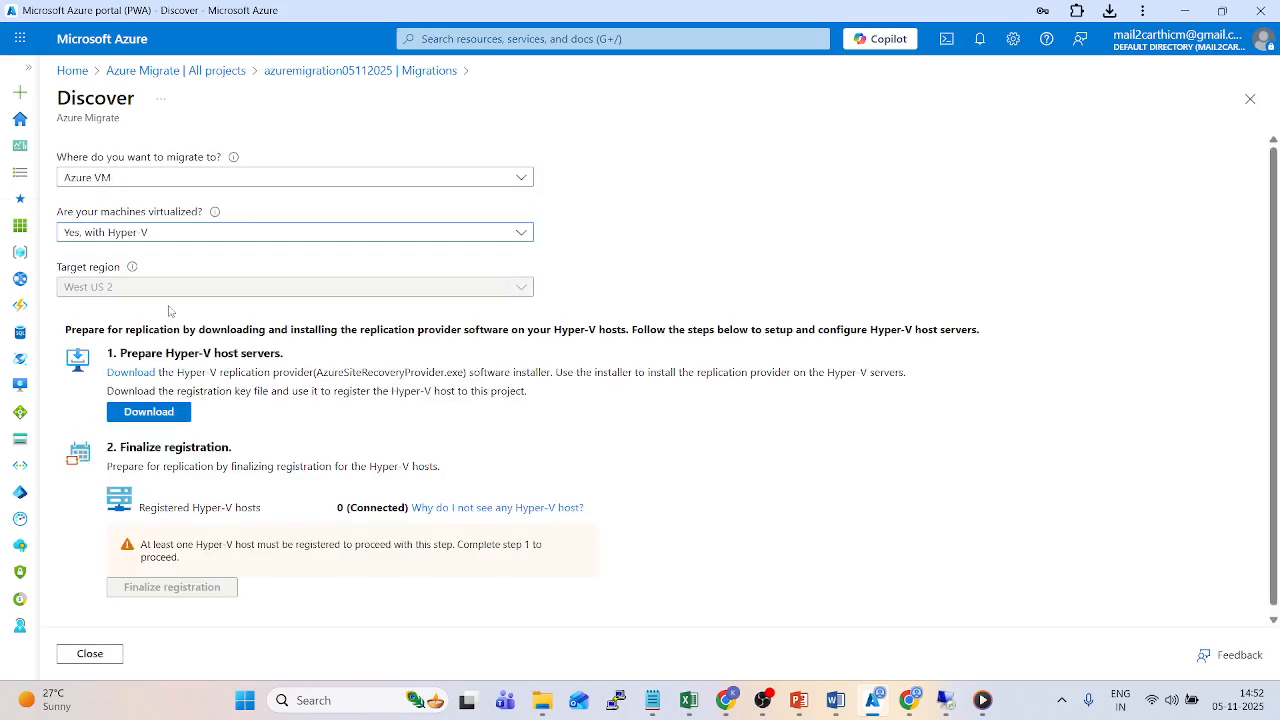
left_click(204, 236)
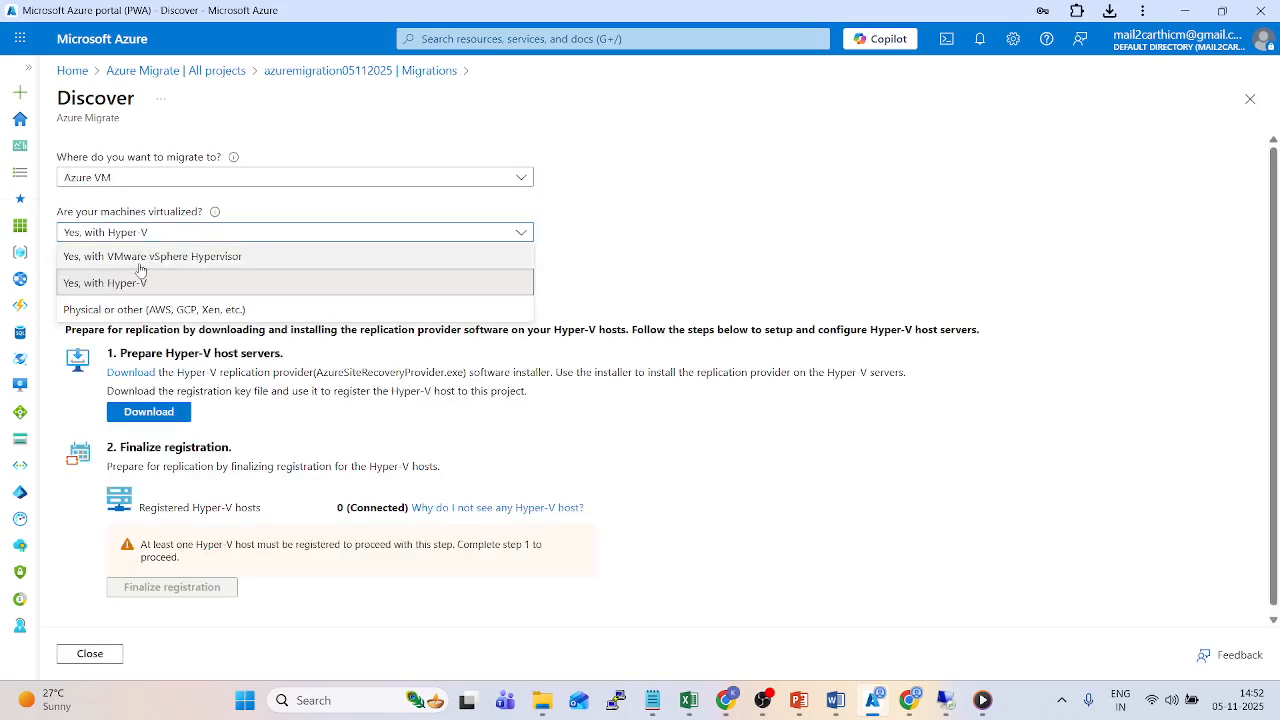
left_click(145, 256)
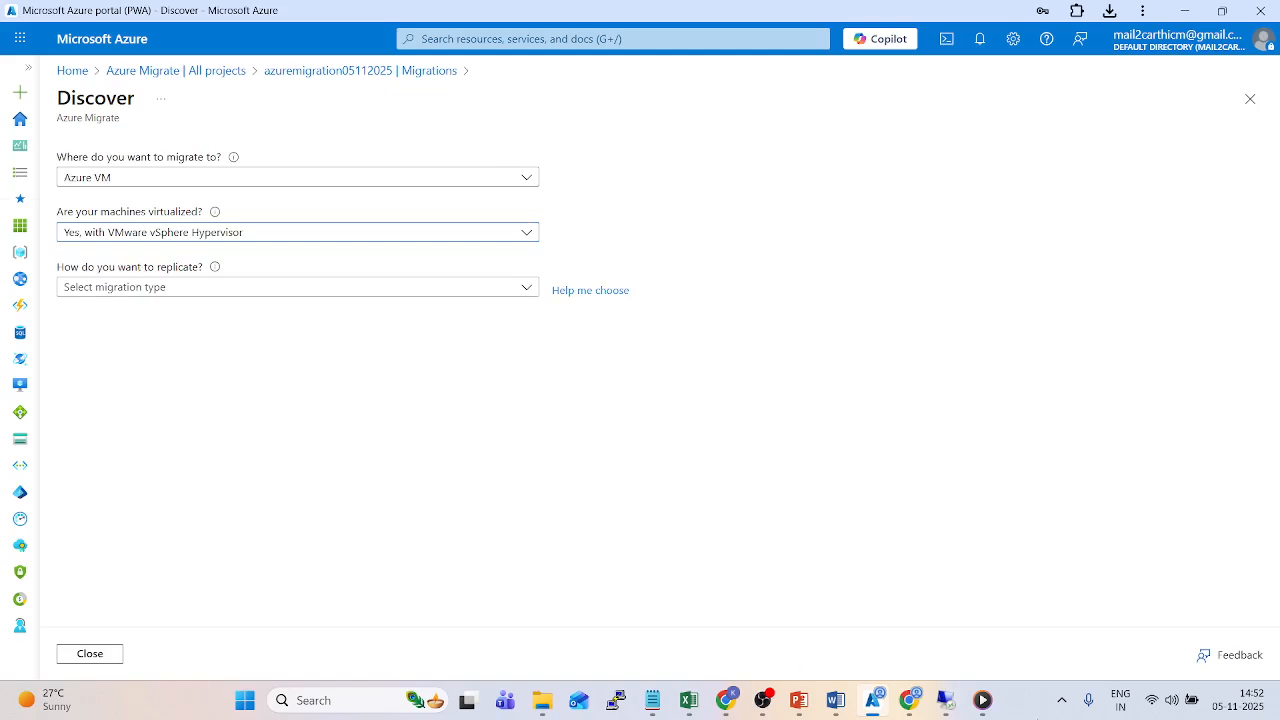
Finish the Site Recovery registration wizard in the remote session, and set the virtualization type back to Hyper-V in the portal's discovery page.
left_click(975, 698)
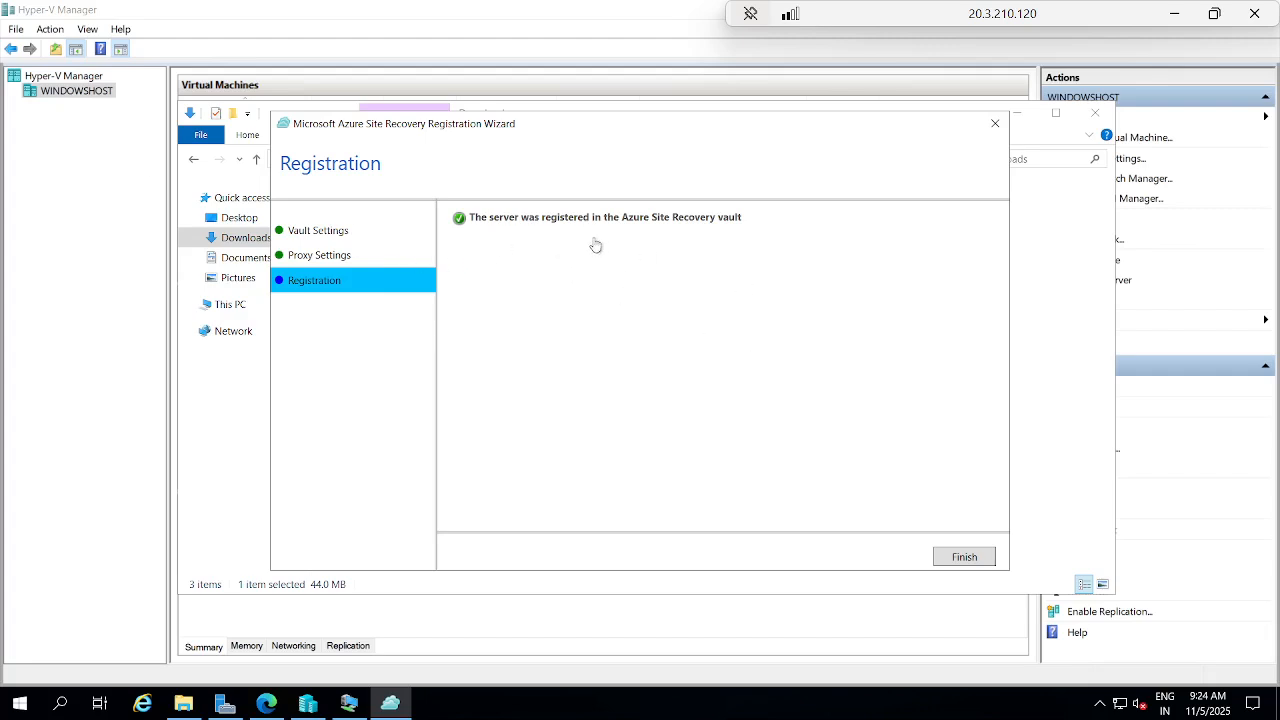
left_click(965, 558)
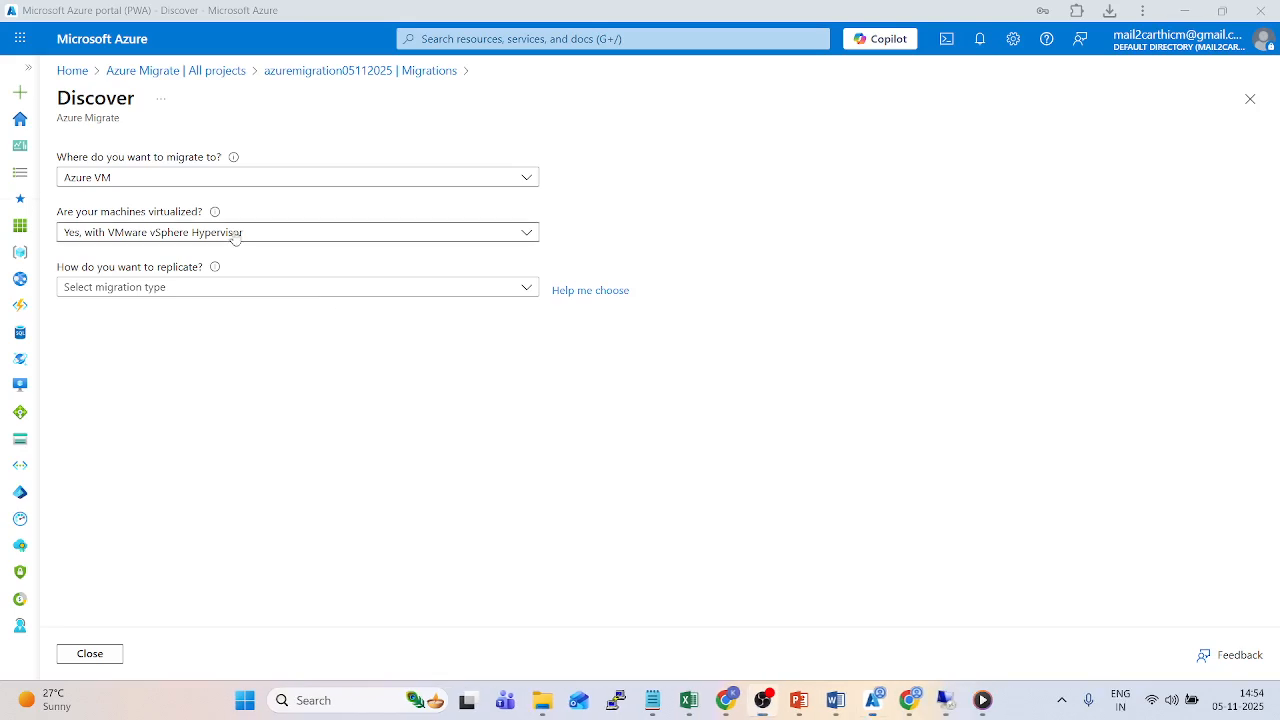
left_click(165, 233)
left_click(130, 283)
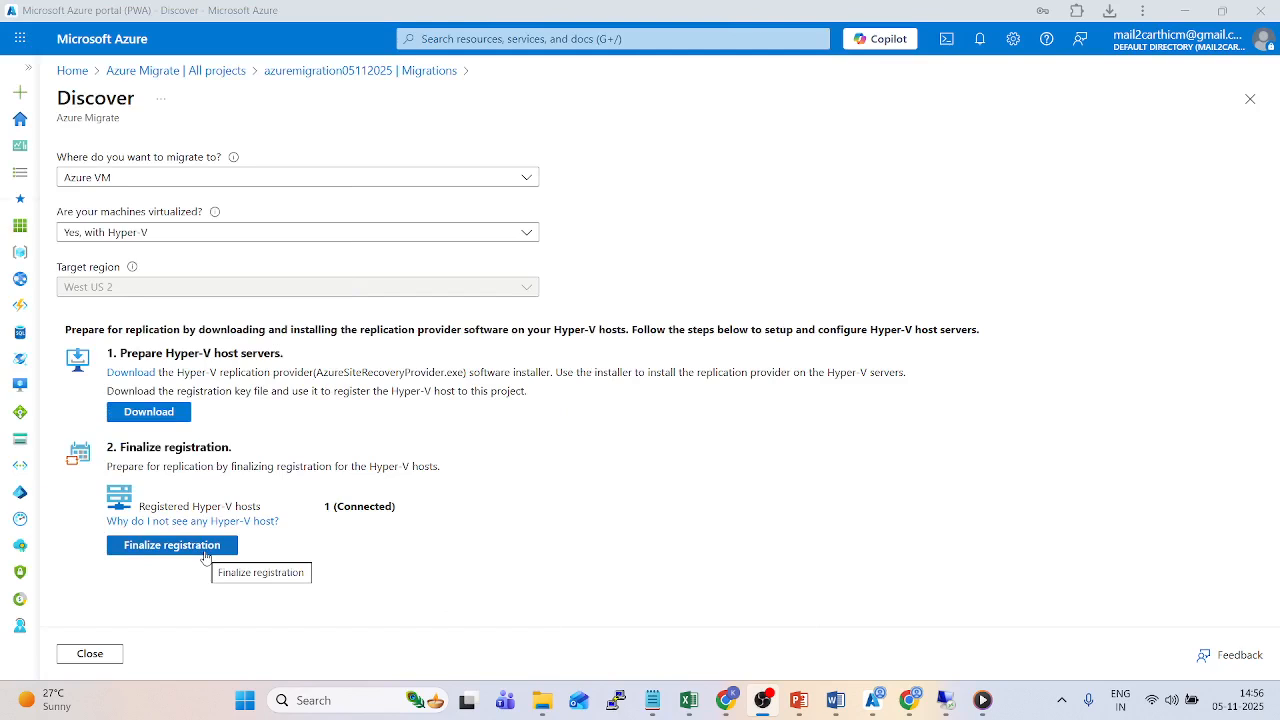
Finalize the Hyper-V host registration on the discovery page and check the deployment progress in the portal notifications.
left_click(205, 555)
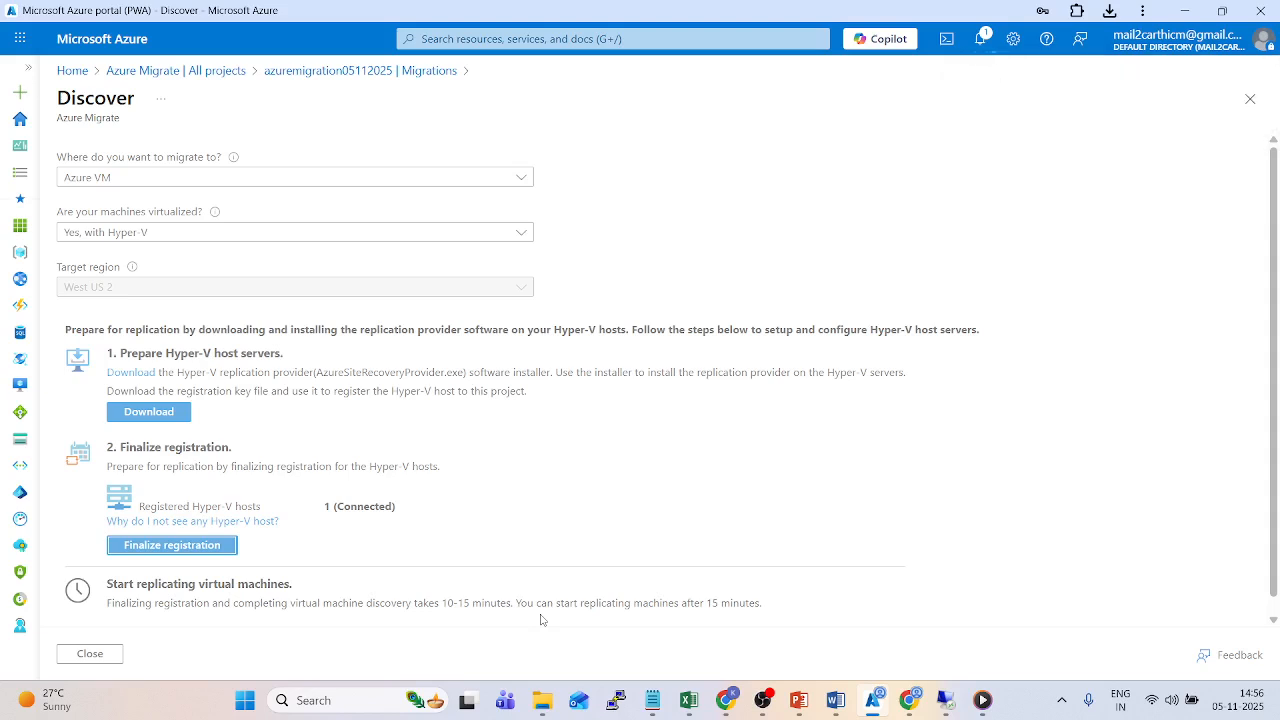
left_click(982, 38)
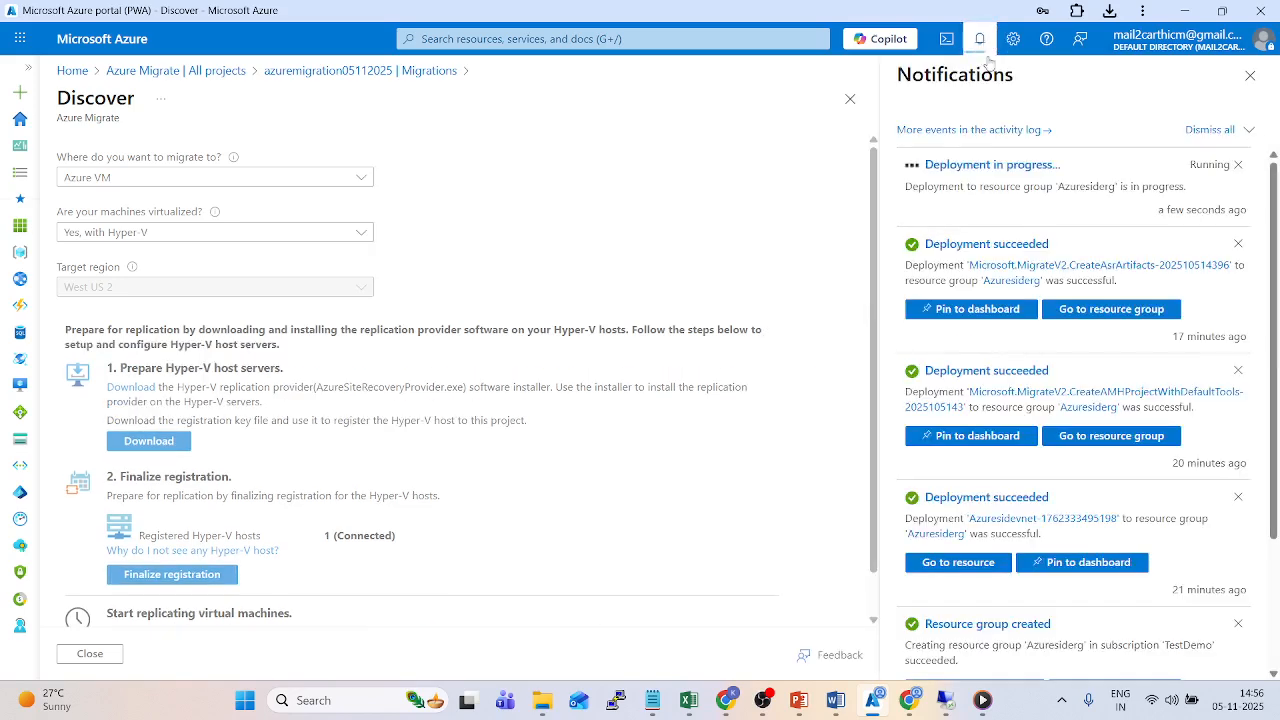
left_click(993, 170)
left_click(780, 108)
key("alt+Tab")
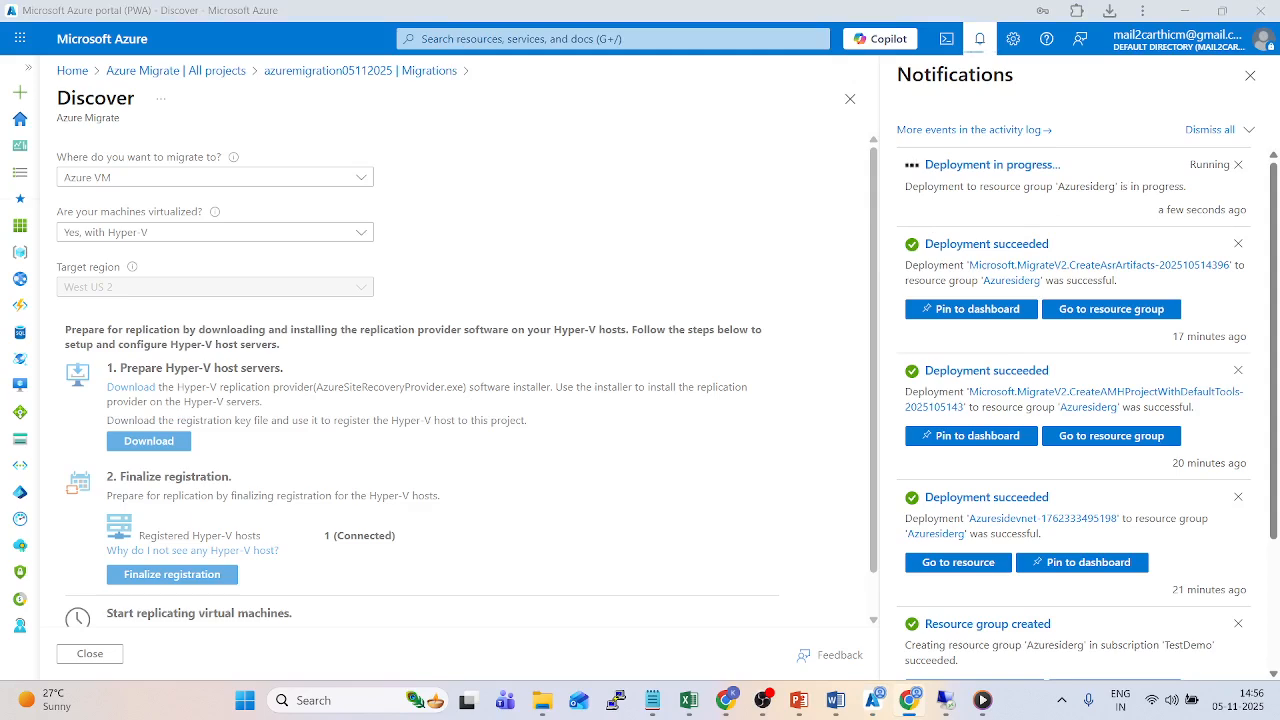
left_click(353, 453)
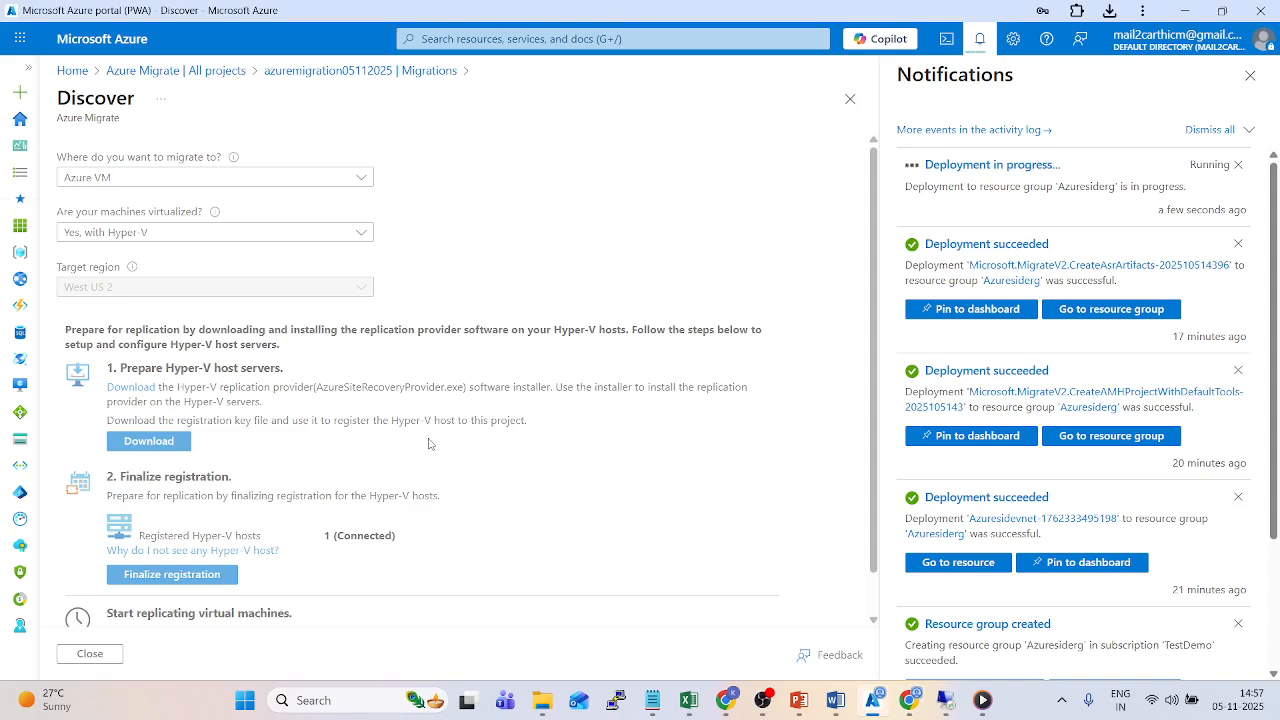
scroll(429, 443, "down", 1)
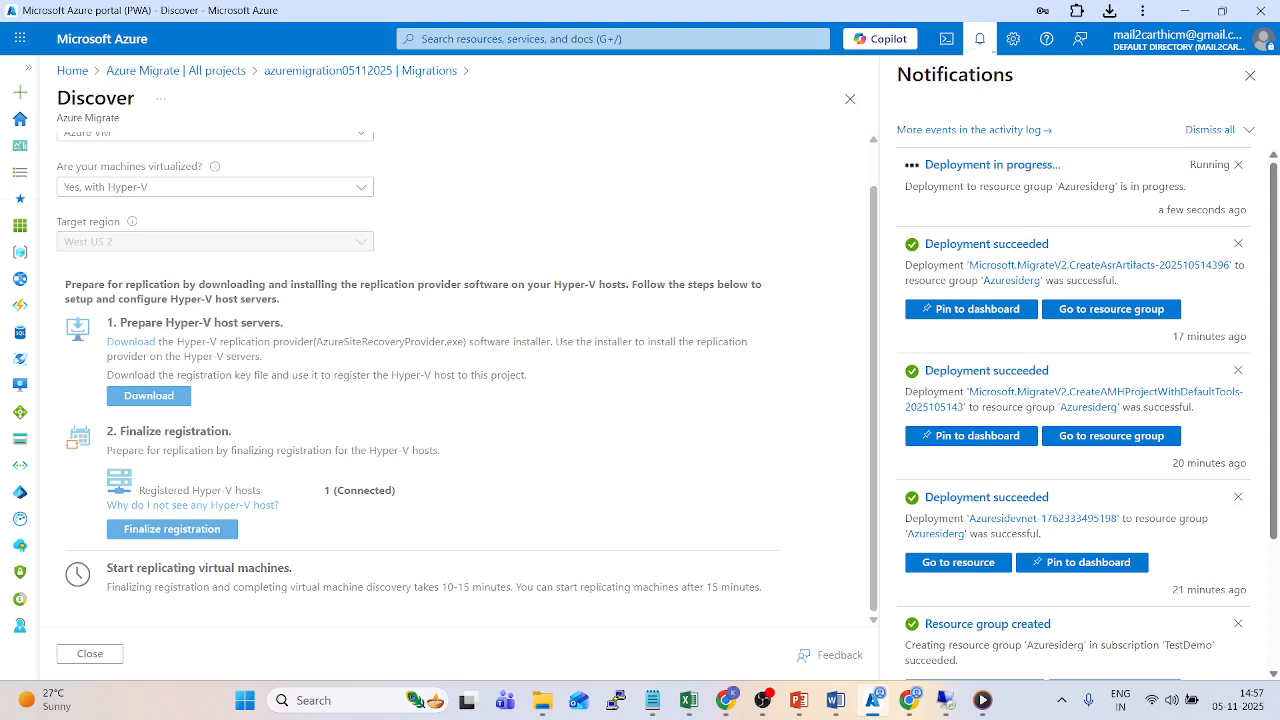
key("alt+Tab")
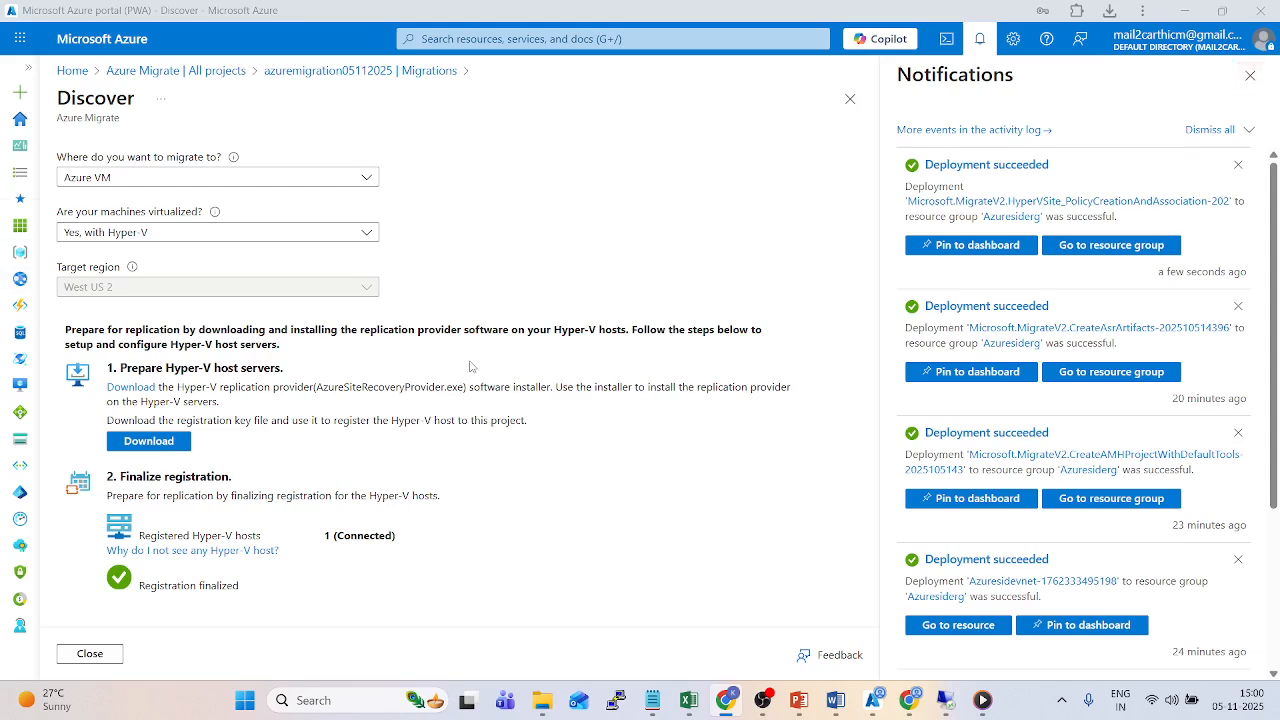
Close the discovery page, review the replications summary and its discovery page, and return to the project's Migrations page.
left_click(90, 654)
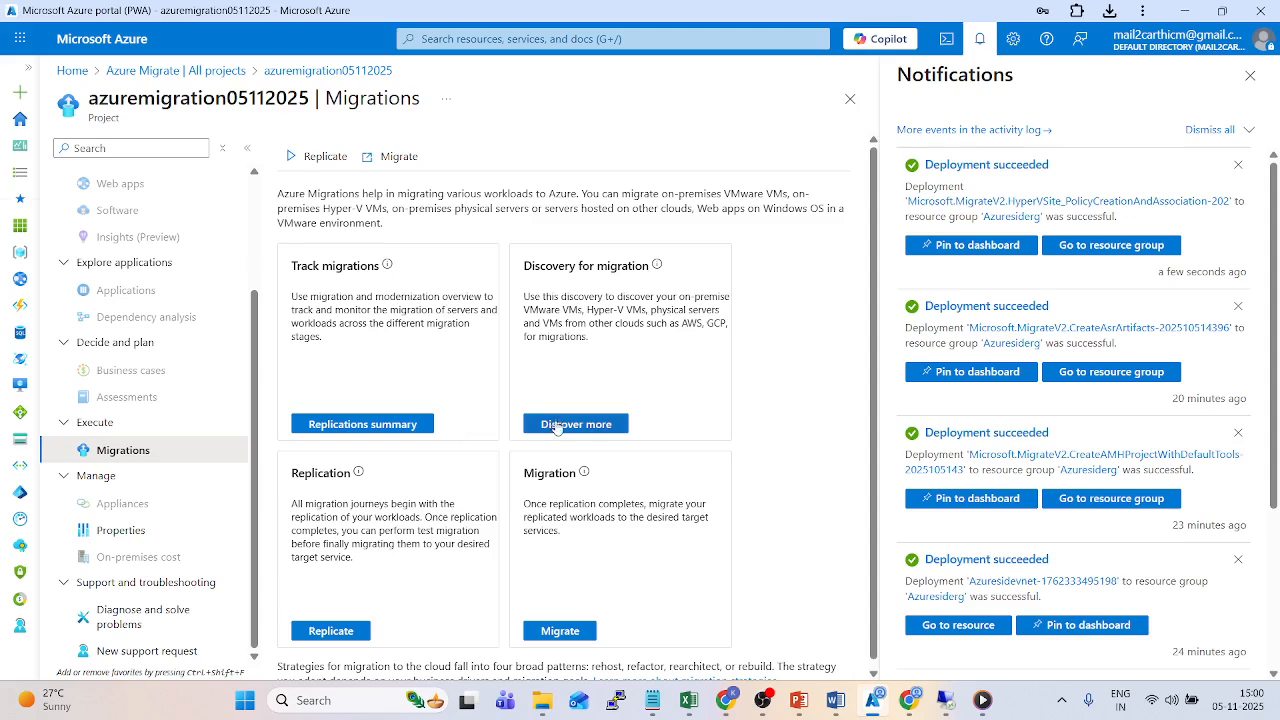
left_click(389, 425)
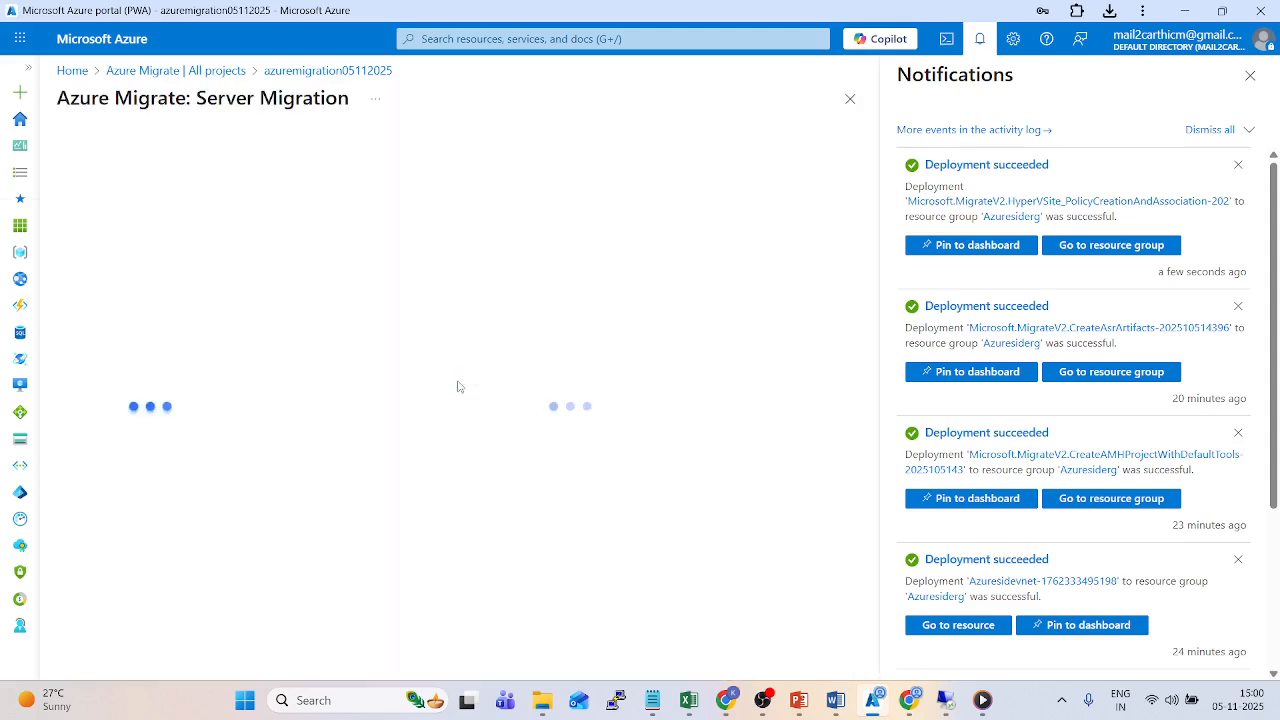
left_click(1250, 75)
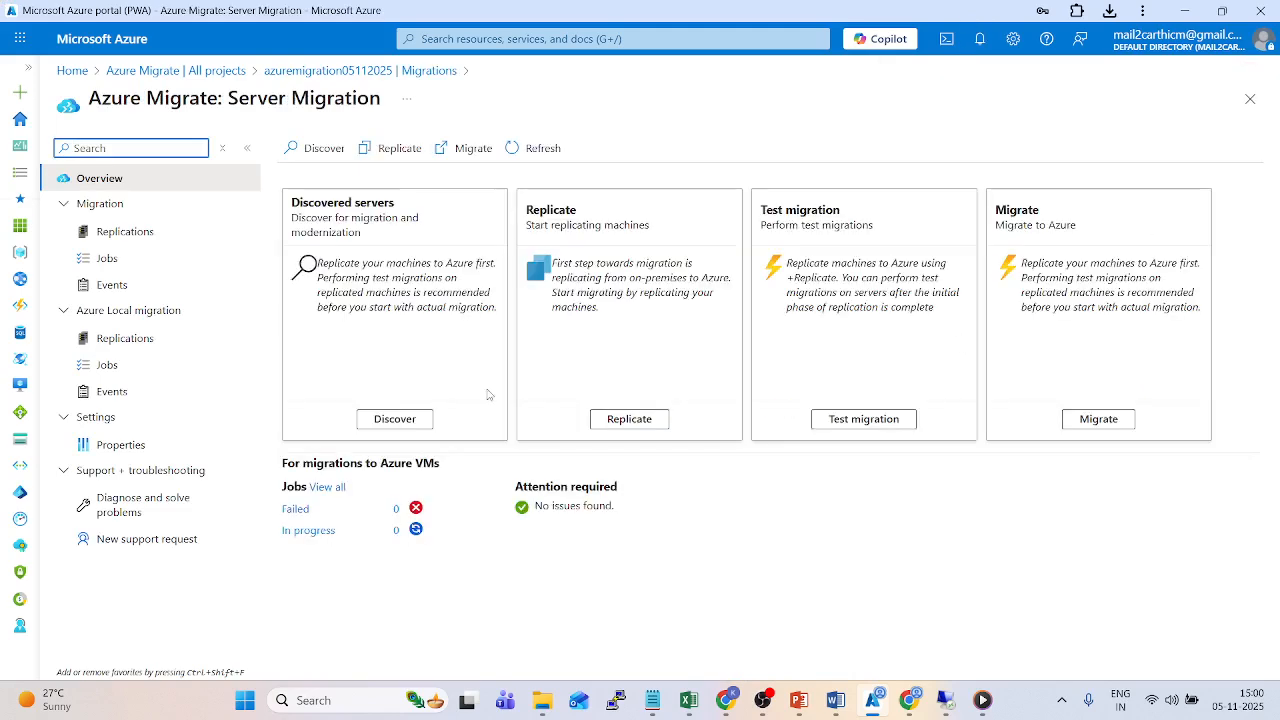
left_click(387, 424)
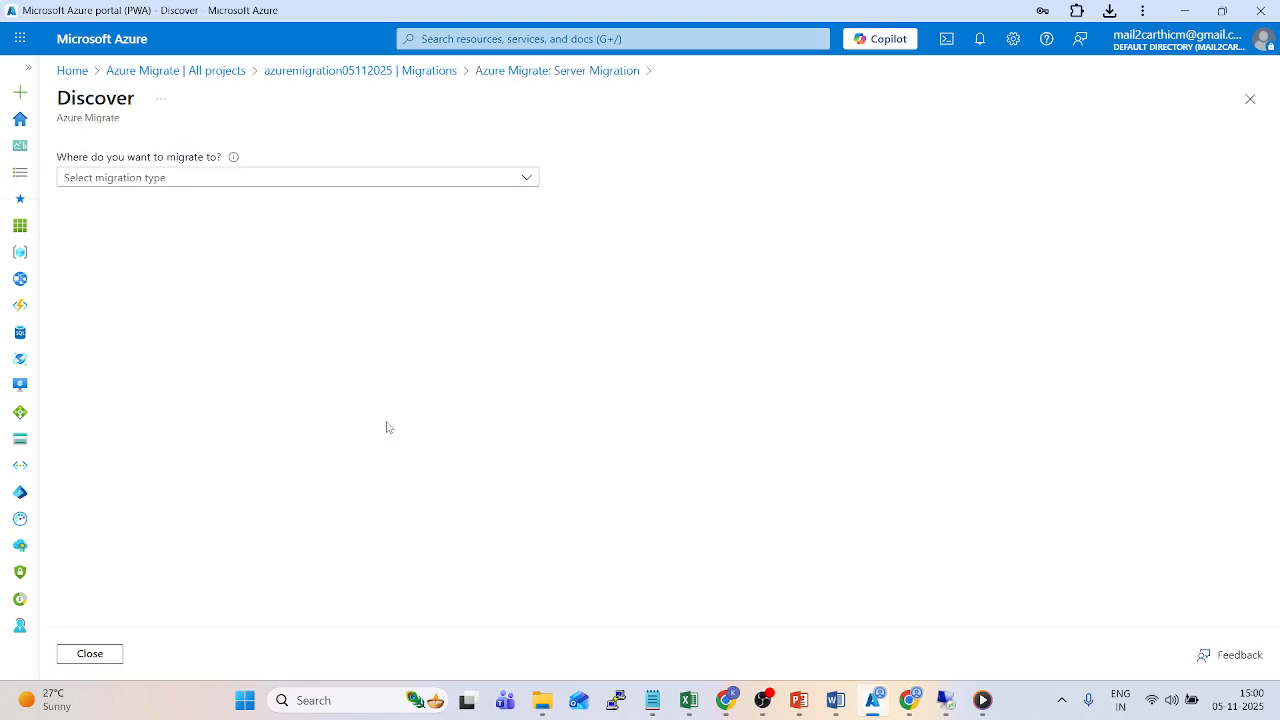
left_click(424, 72)
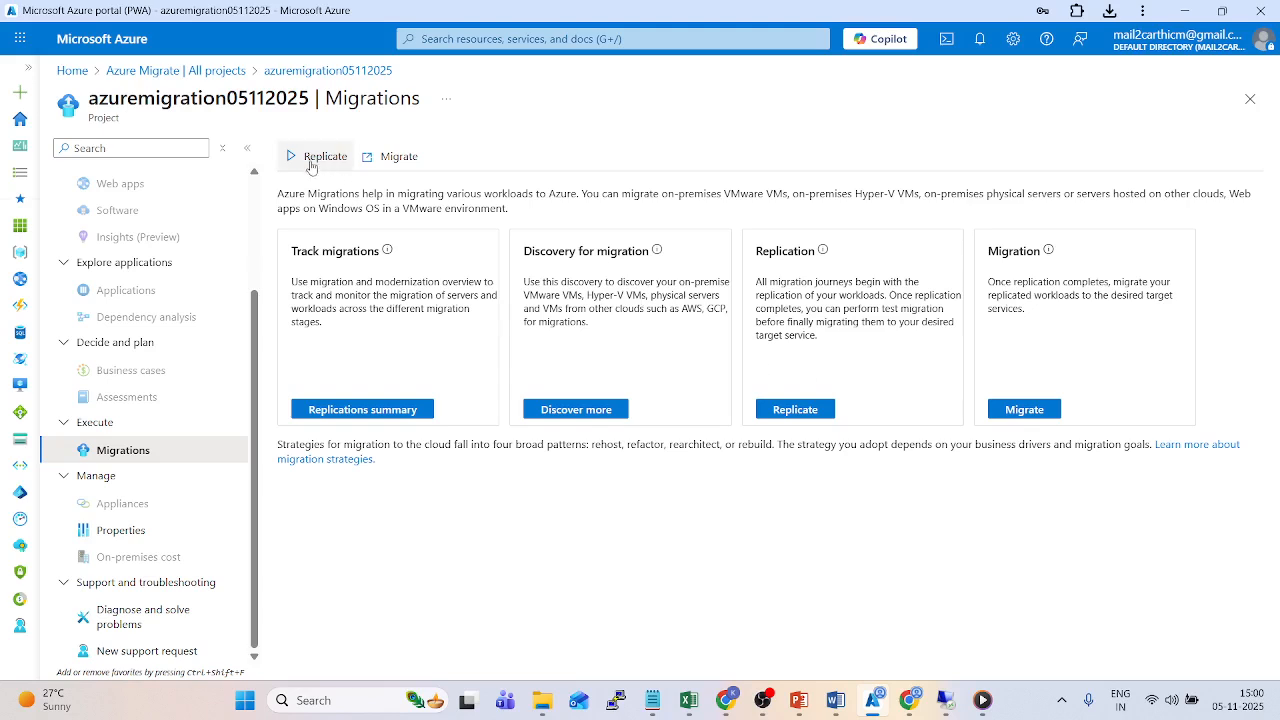
Start a replication of servers or virtual machines to Azure VM with Hyper-V as the virtualization type.
left_click(804, 411)
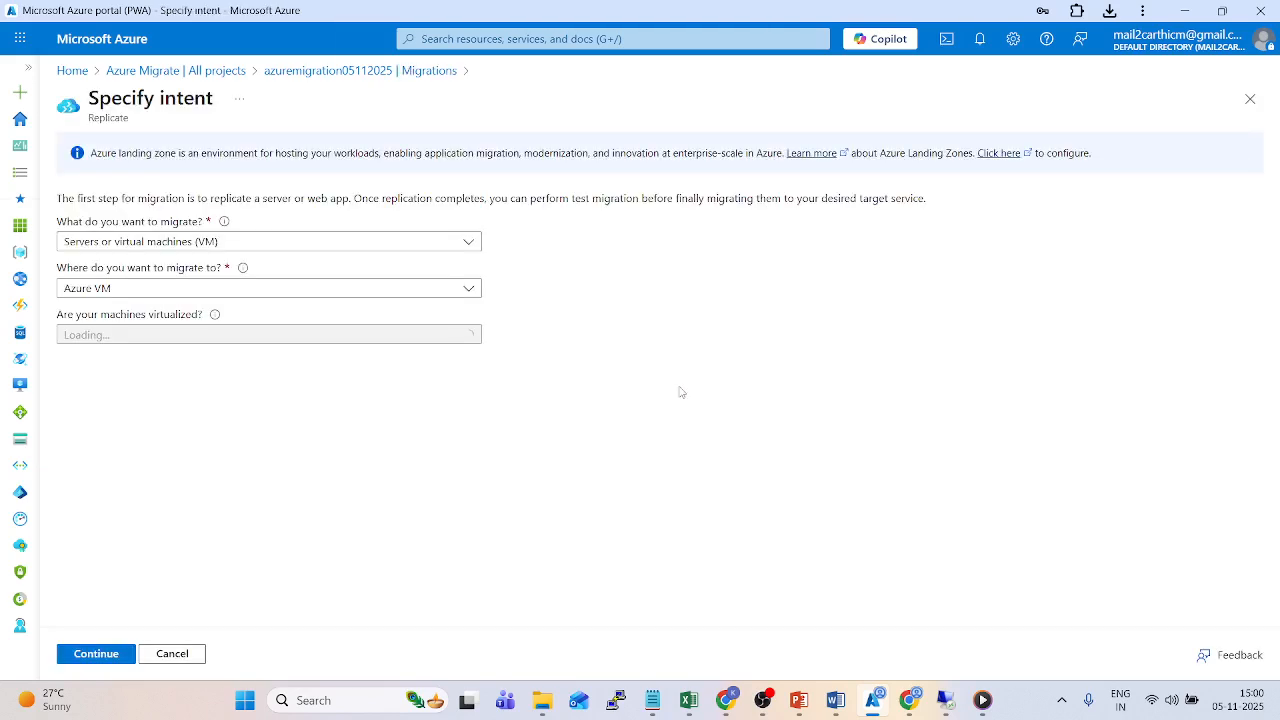
left_click(157, 337)
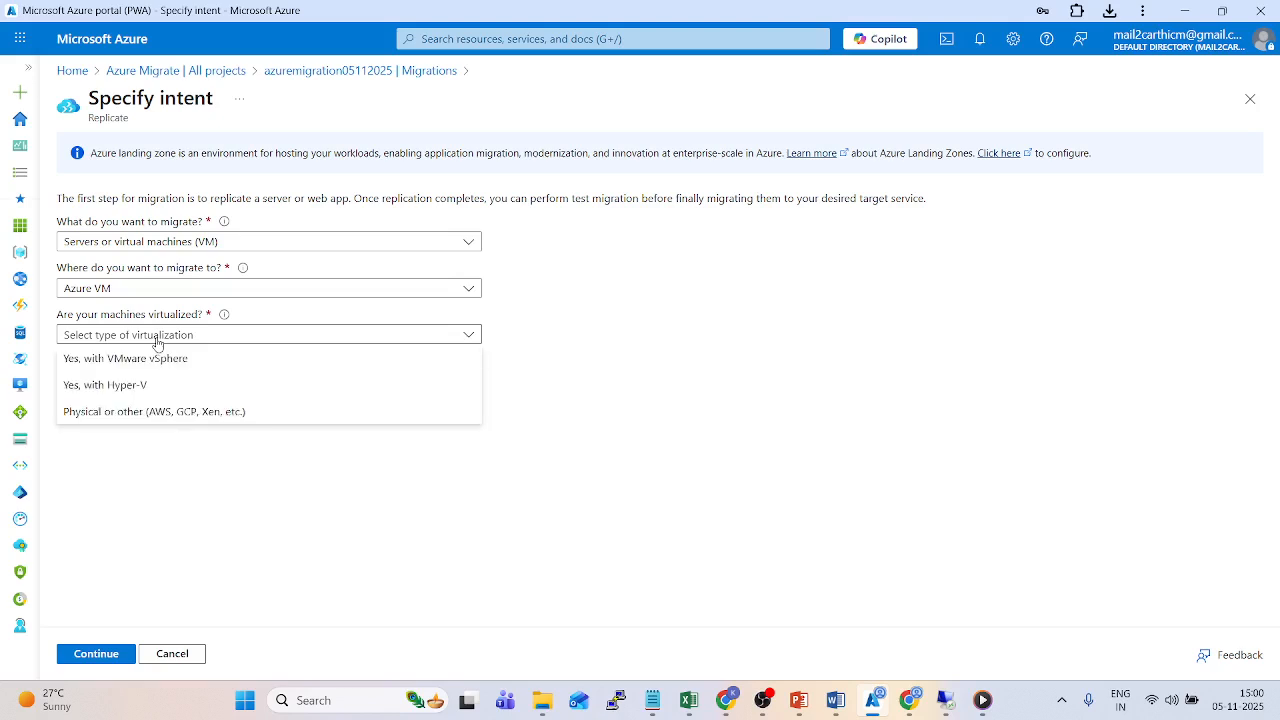
left_click(158, 380)
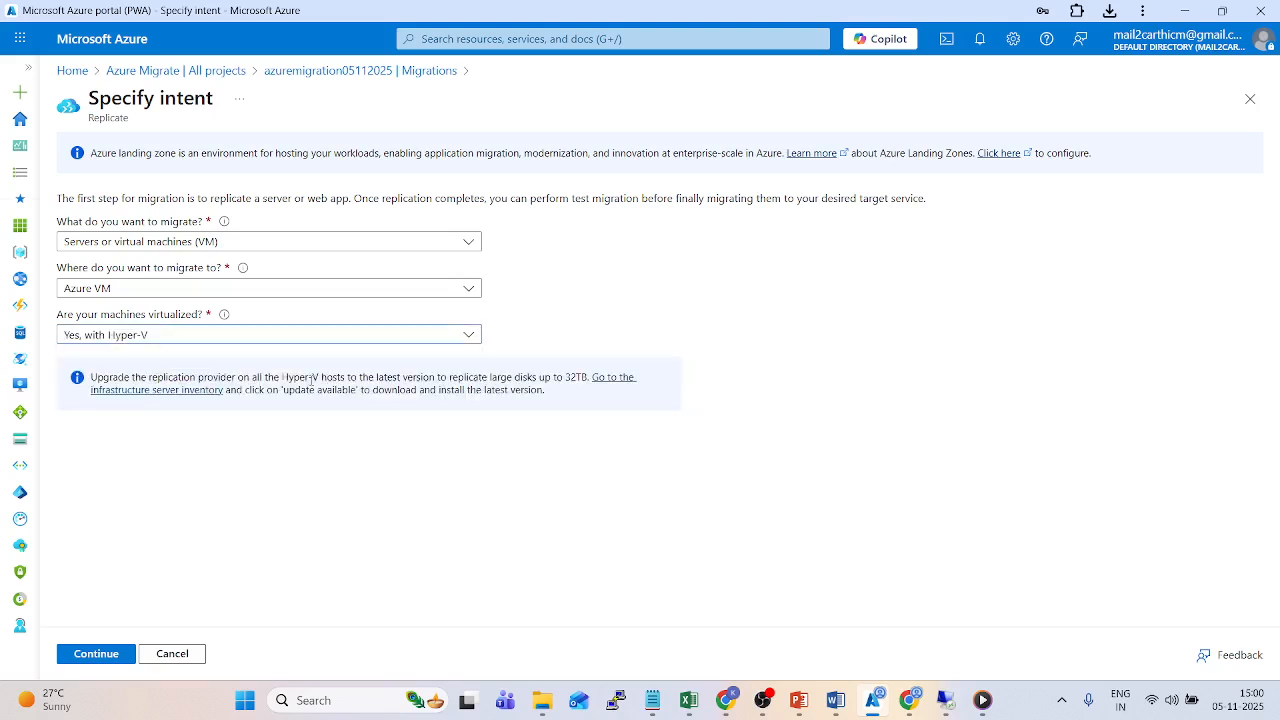
left_click(94, 658)
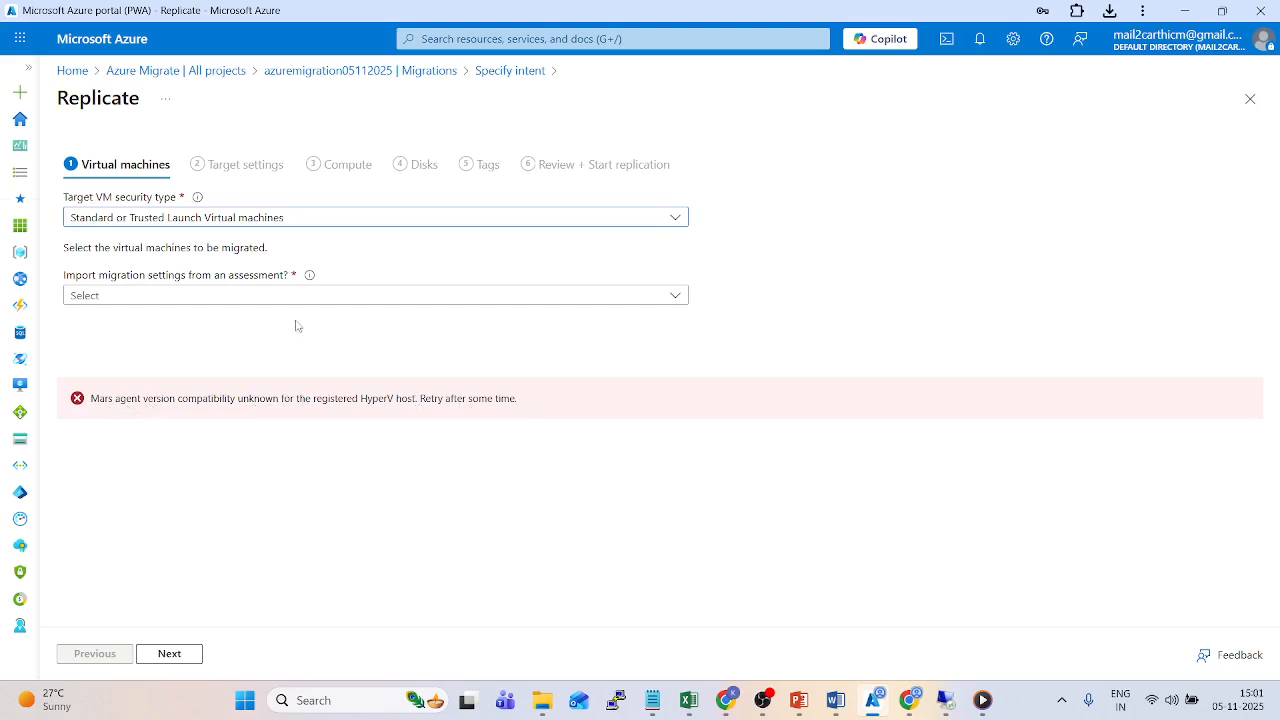
Choose to specify the migration settings manually, select the virtual machine DCOAPPS01, and continue to the target settings.
left_click(232, 294)
left_click(214, 316)
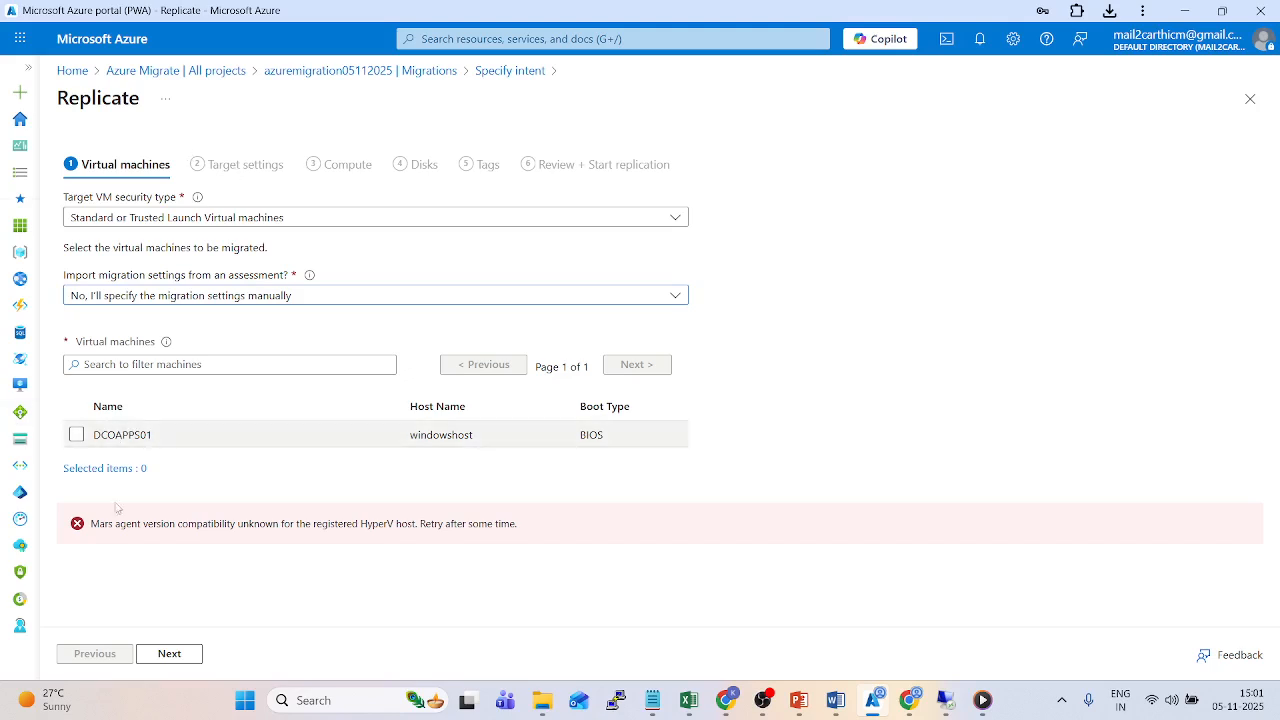
left_click(76, 434)
left_click(172, 656)
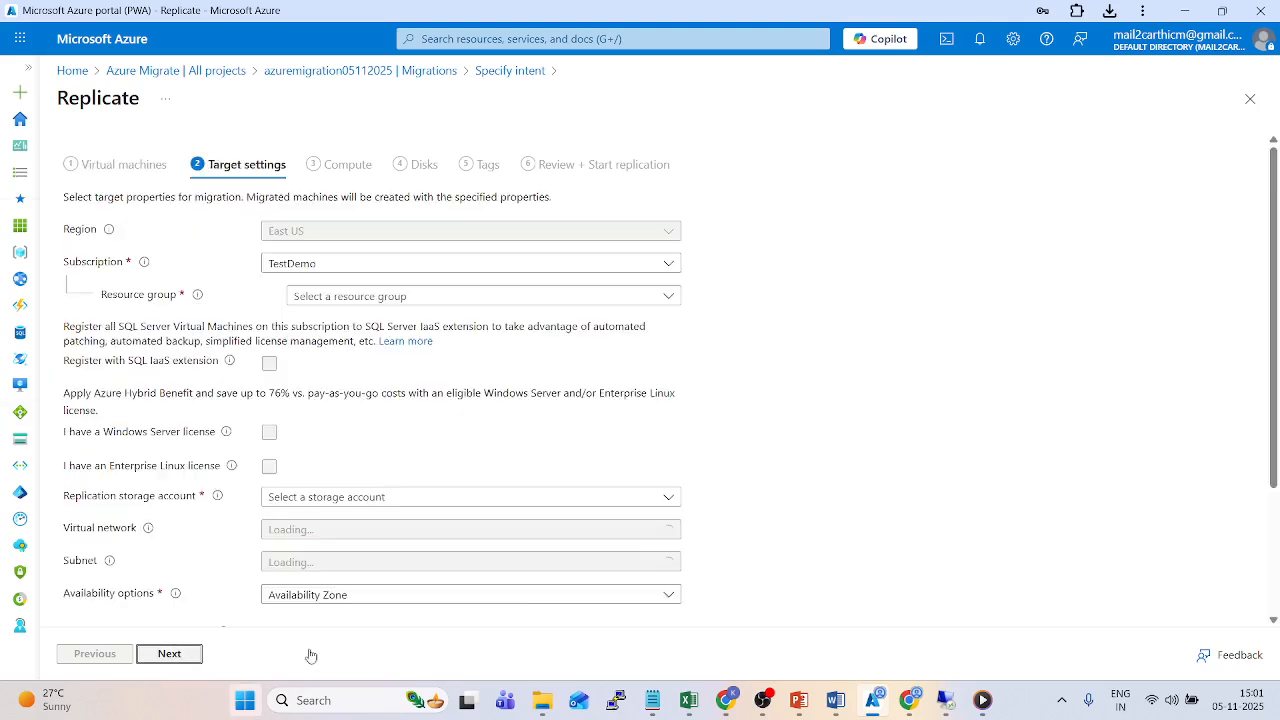
Set the target resource group to Azuresiderg, check the available replication storage accounts, and leave the replication wizard for the Migrations page.
left_click(340, 296)
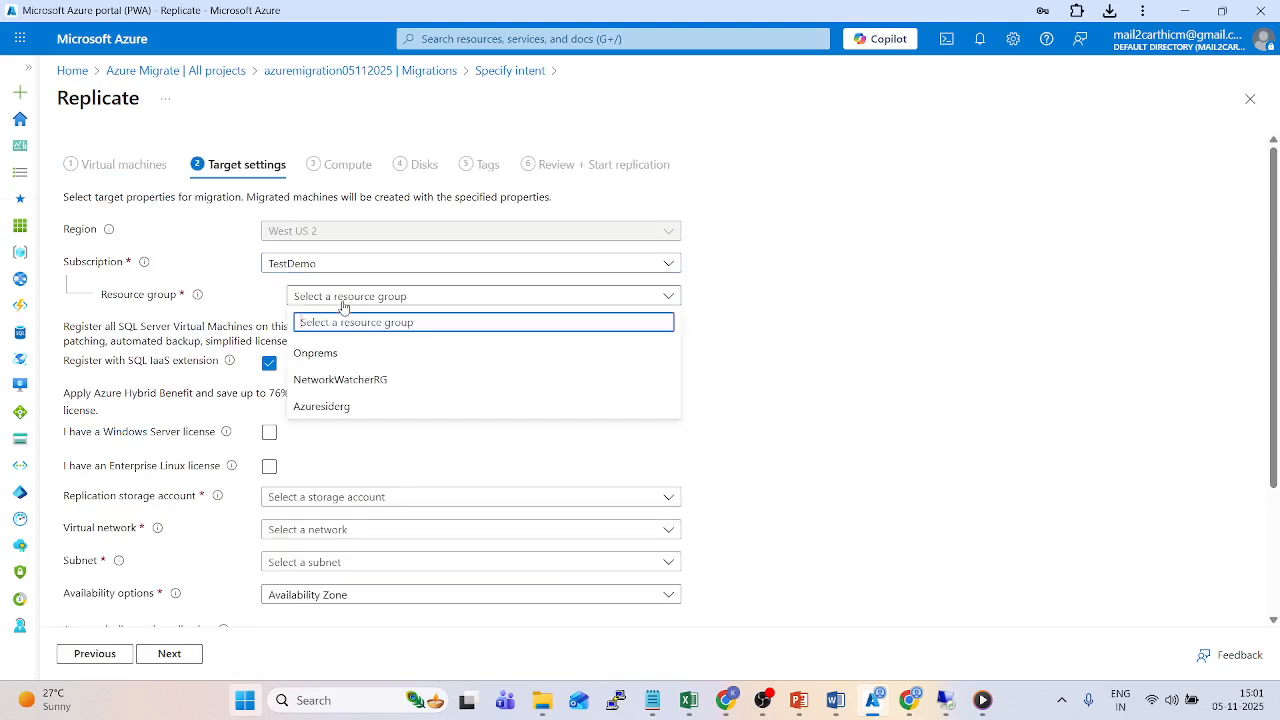
left_click(343, 405)
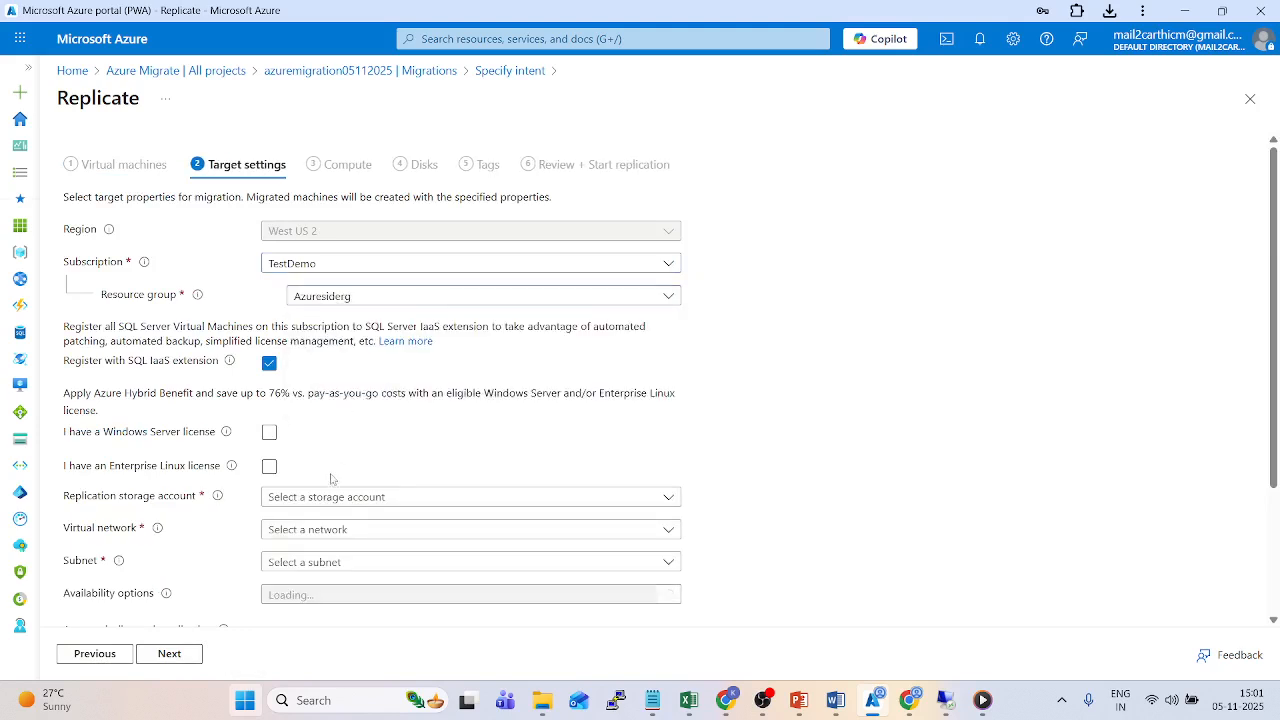
left_click(331, 505)
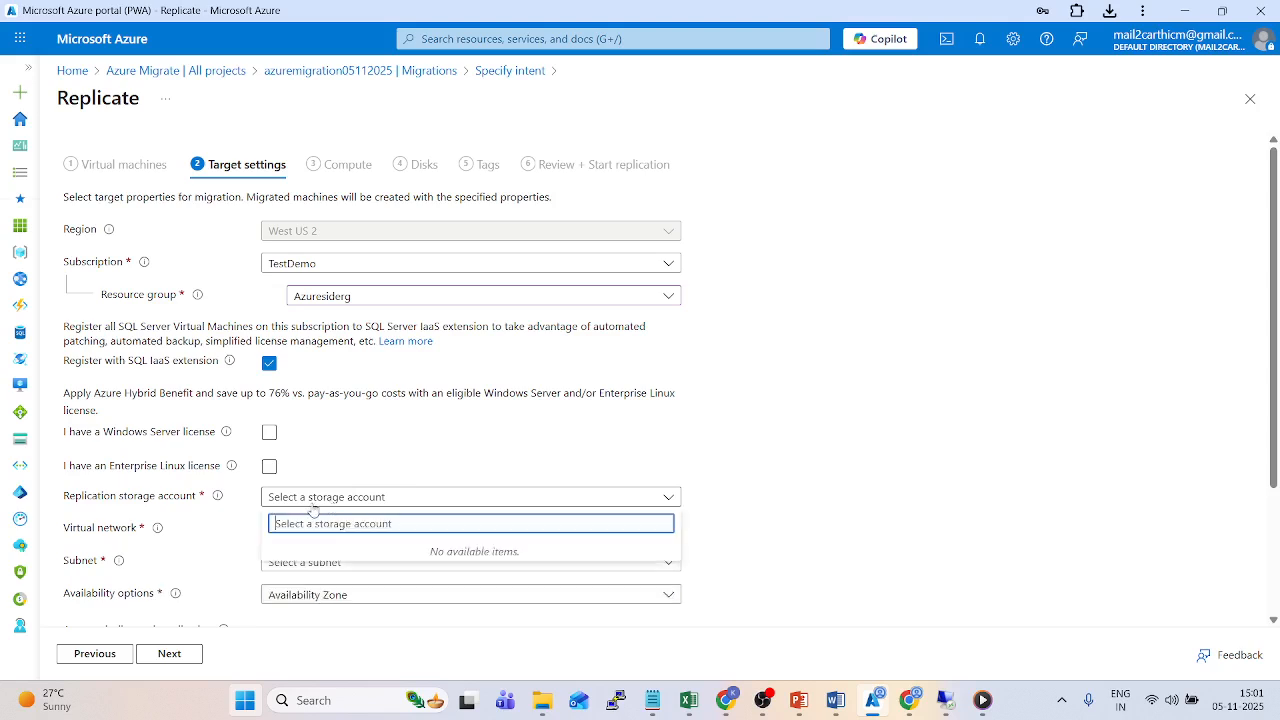
left_click(310, 72)
left_click(701, 112)
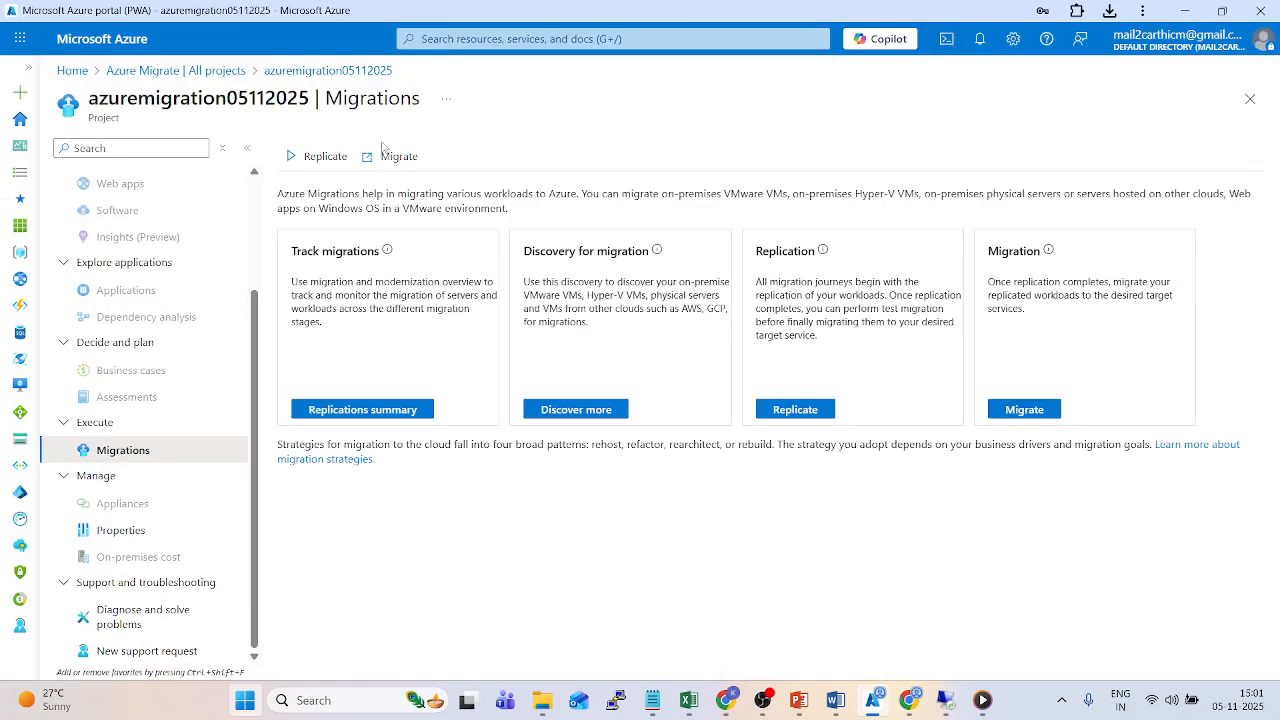
From the project overview, open appliance-based discovery for Azure and view the setup instructions for Hyper-V servers.
scroll(152, 211, "up", 3)
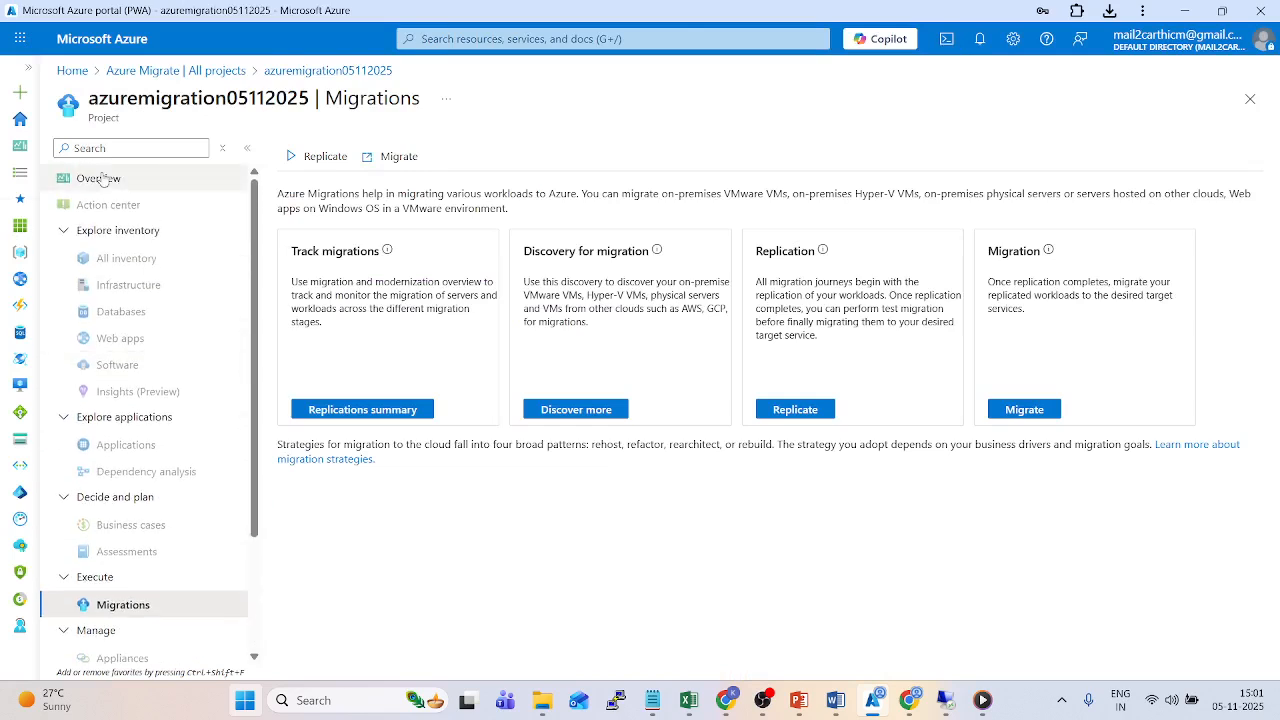
left_click(99, 178)
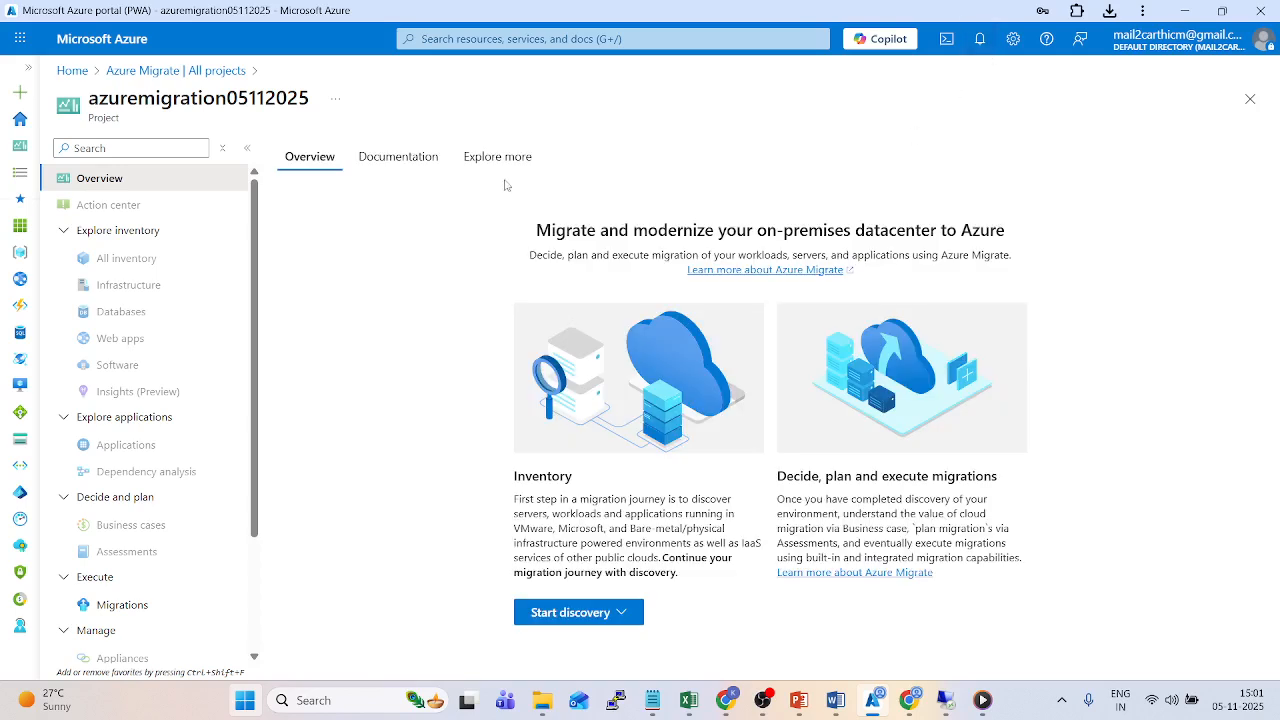
left_click(628, 613)
mouse_move(651, 553)
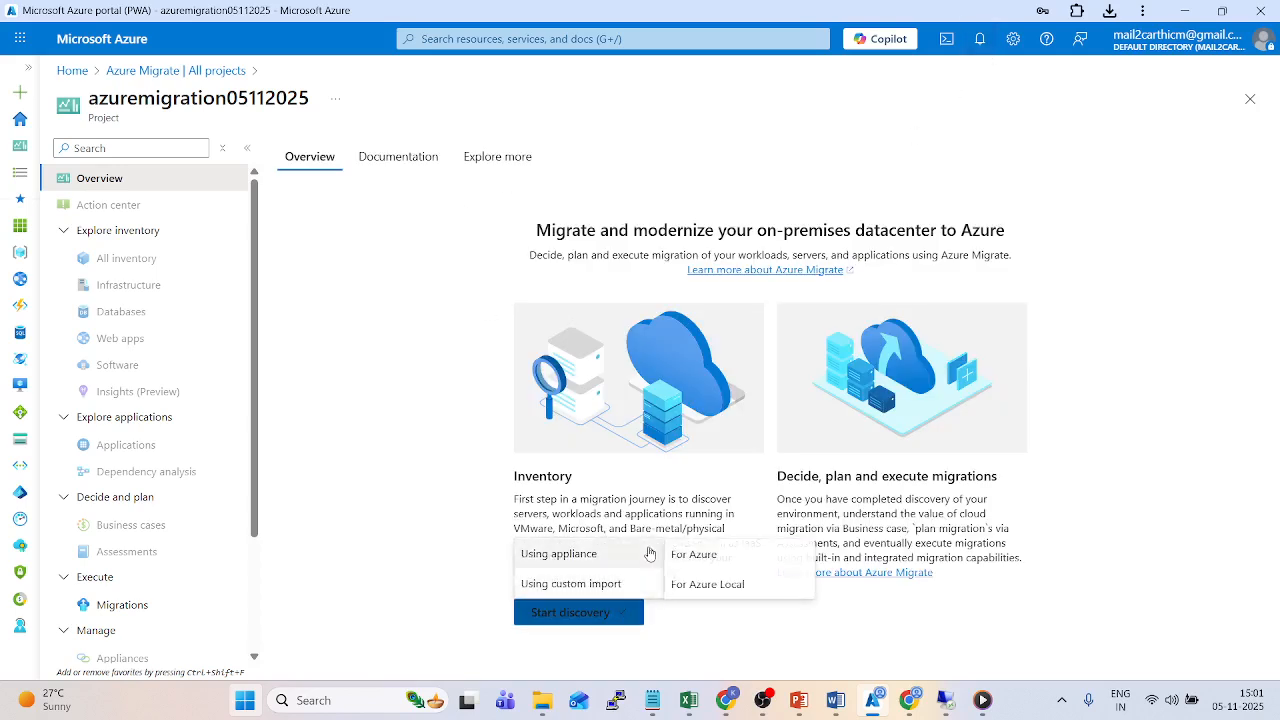
left_click(689, 554)
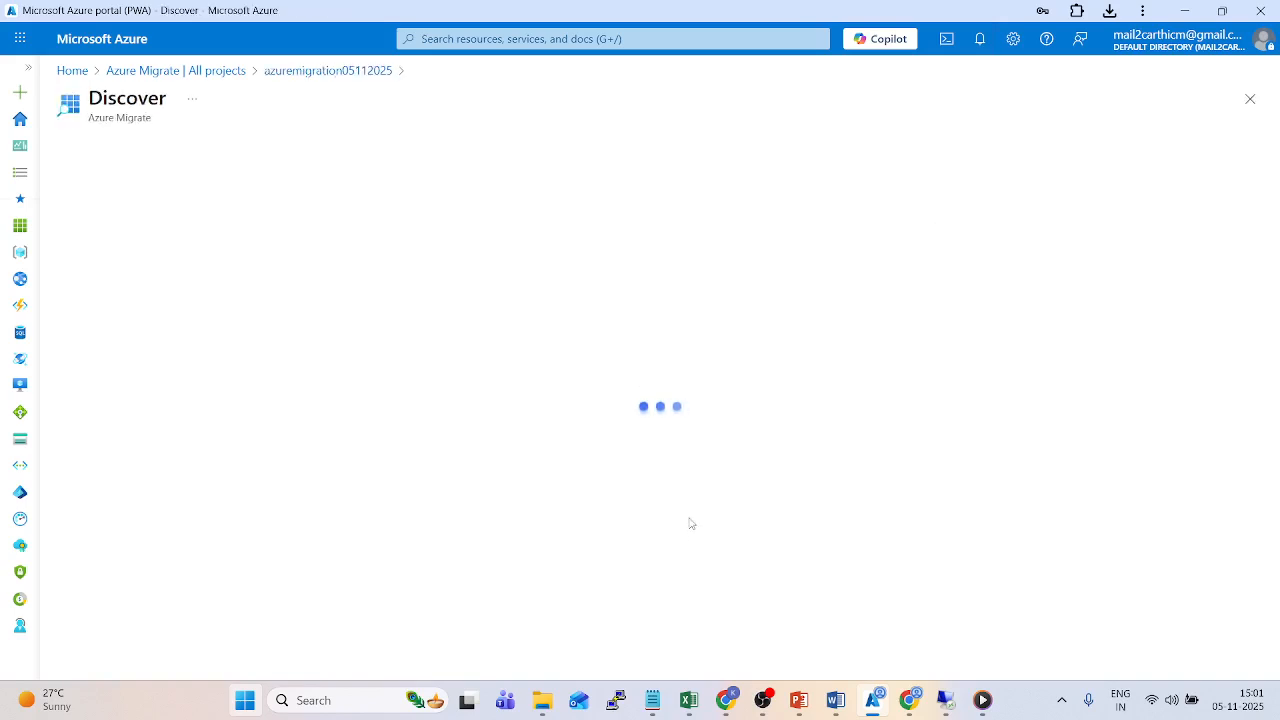
left_click(422, 176)
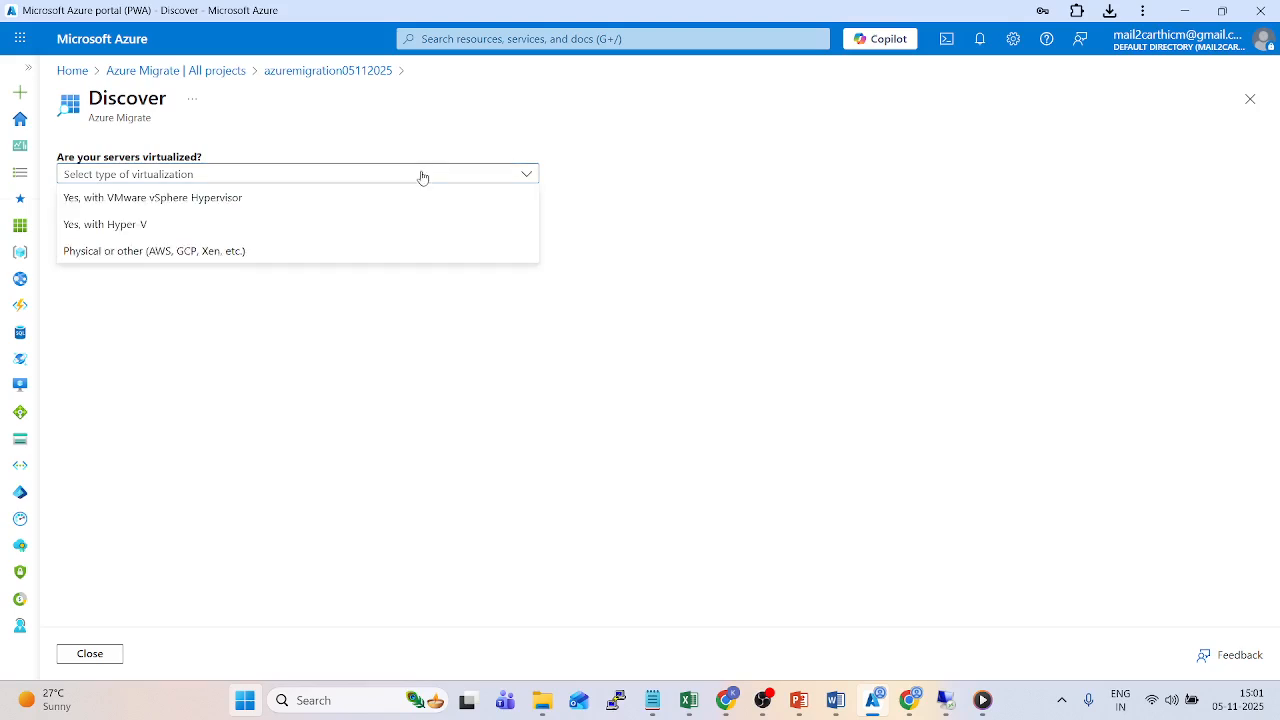
left_click(349, 221)
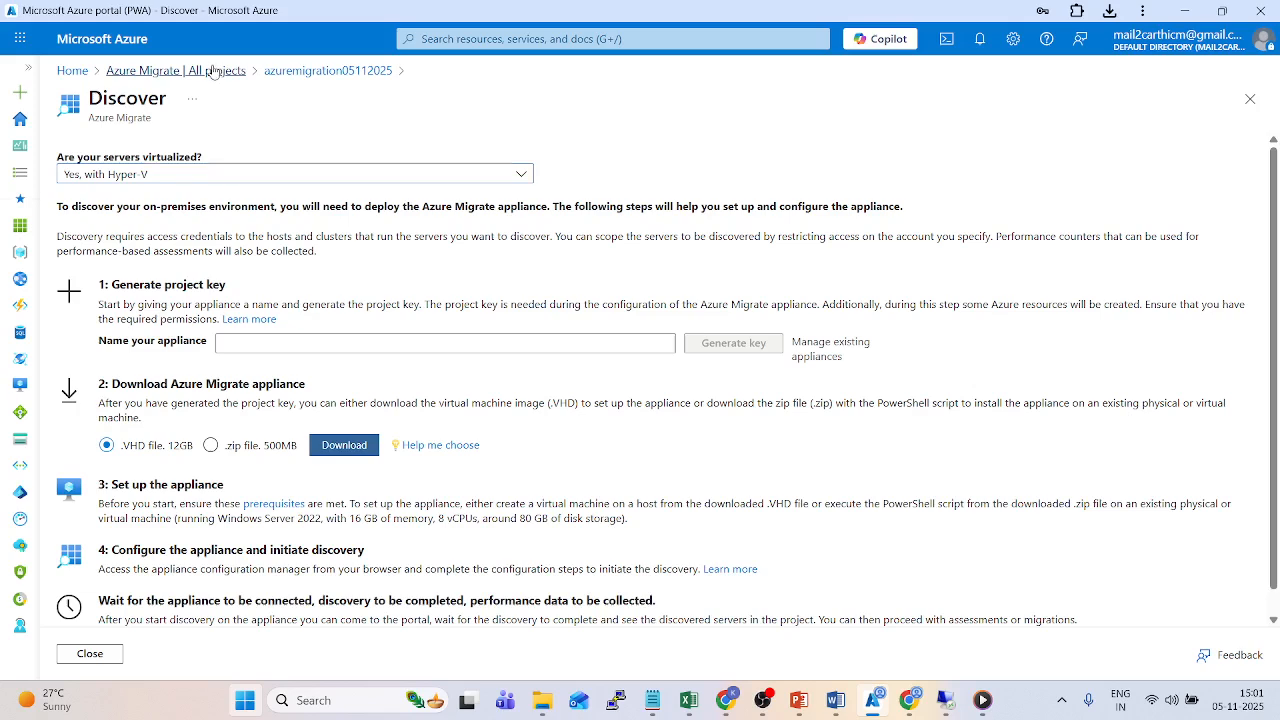
Return to the list of all Azure Migrate projects and reopen the Migrations page of azuremigration05112025.
left_click(213, 72)
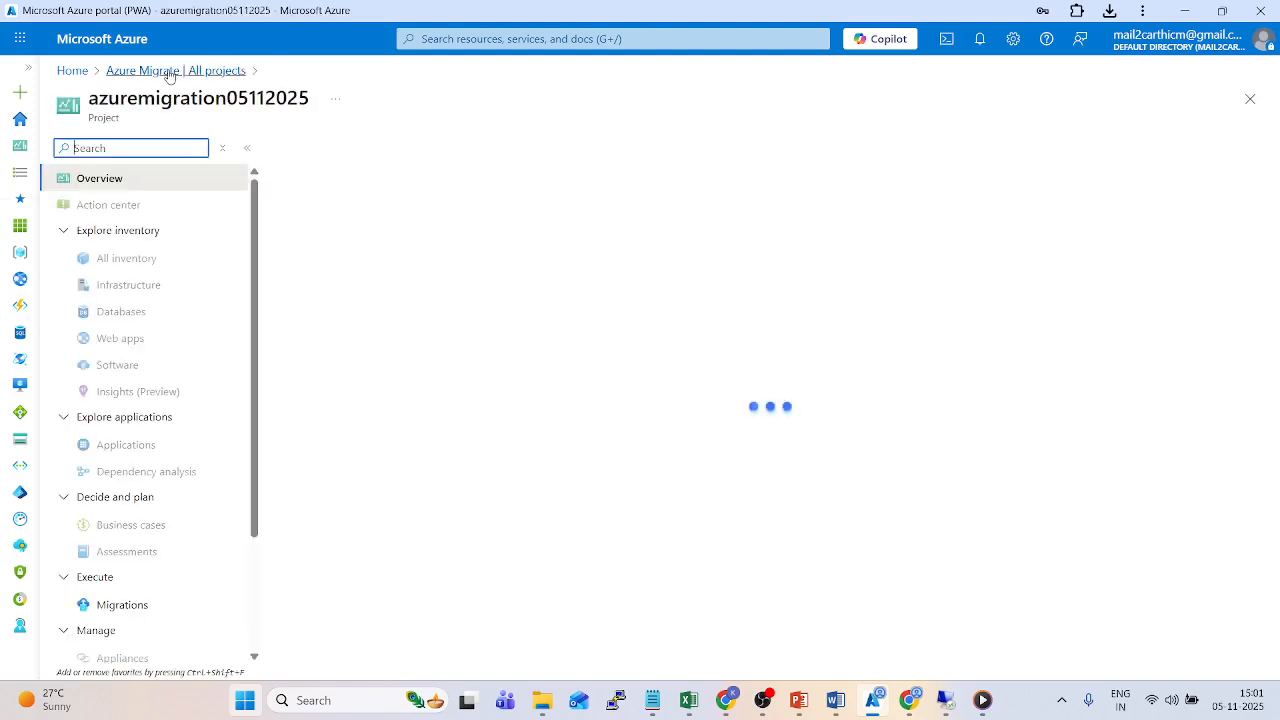
left_click(170, 72)
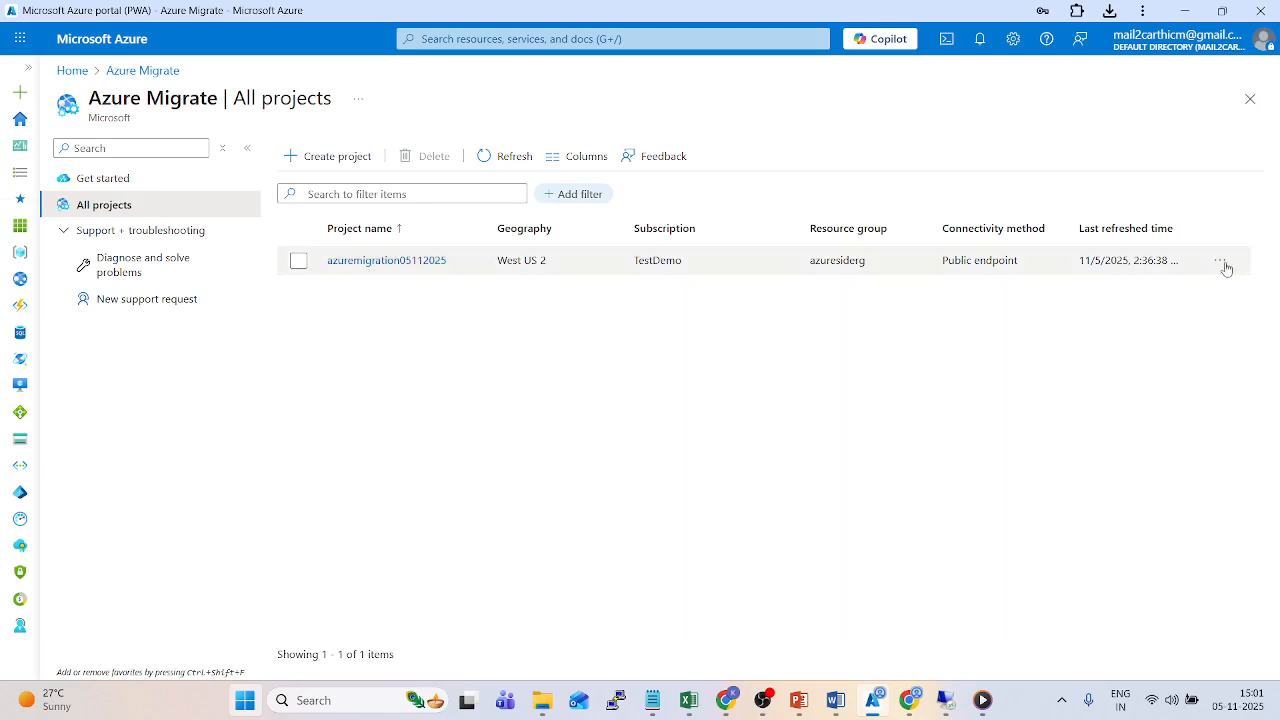
left_click(430, 260)
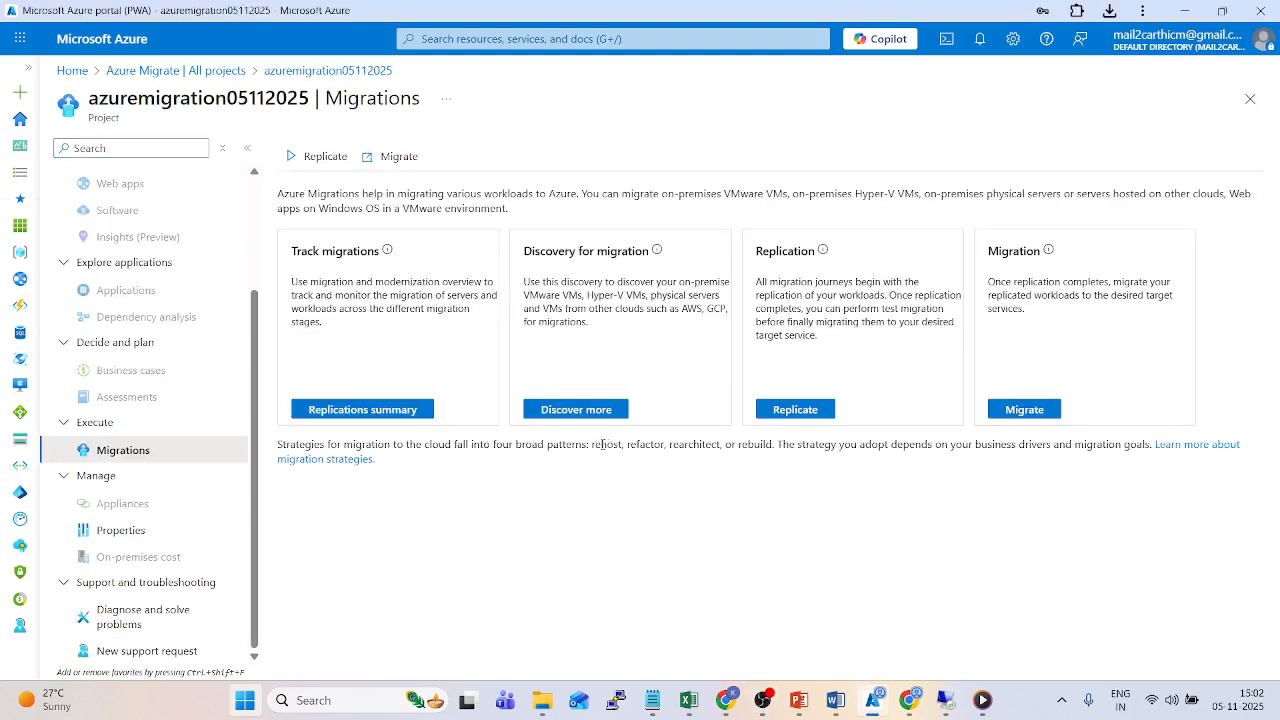
Highlight the migration patterns named on the Migrations page and read the linked Microsoft Learn article on migration strategies.
left_click_drag(592, 444, 762, 441)
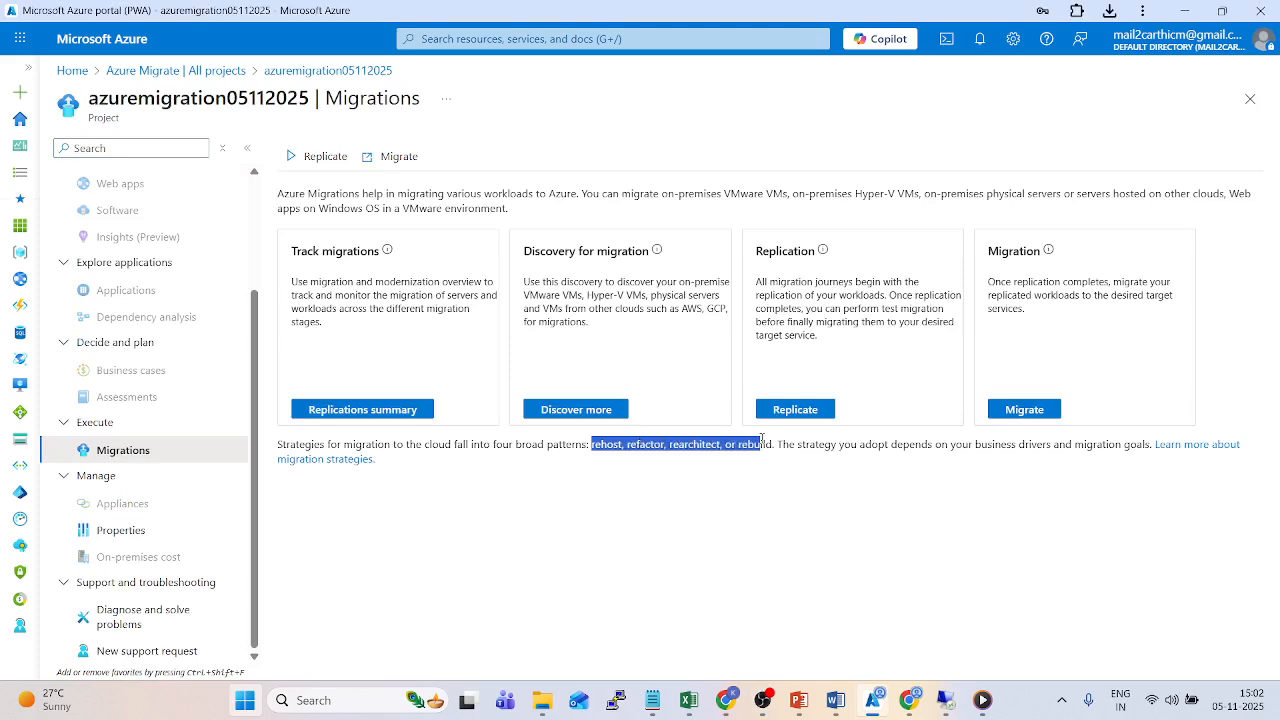
left_click(579, 513)
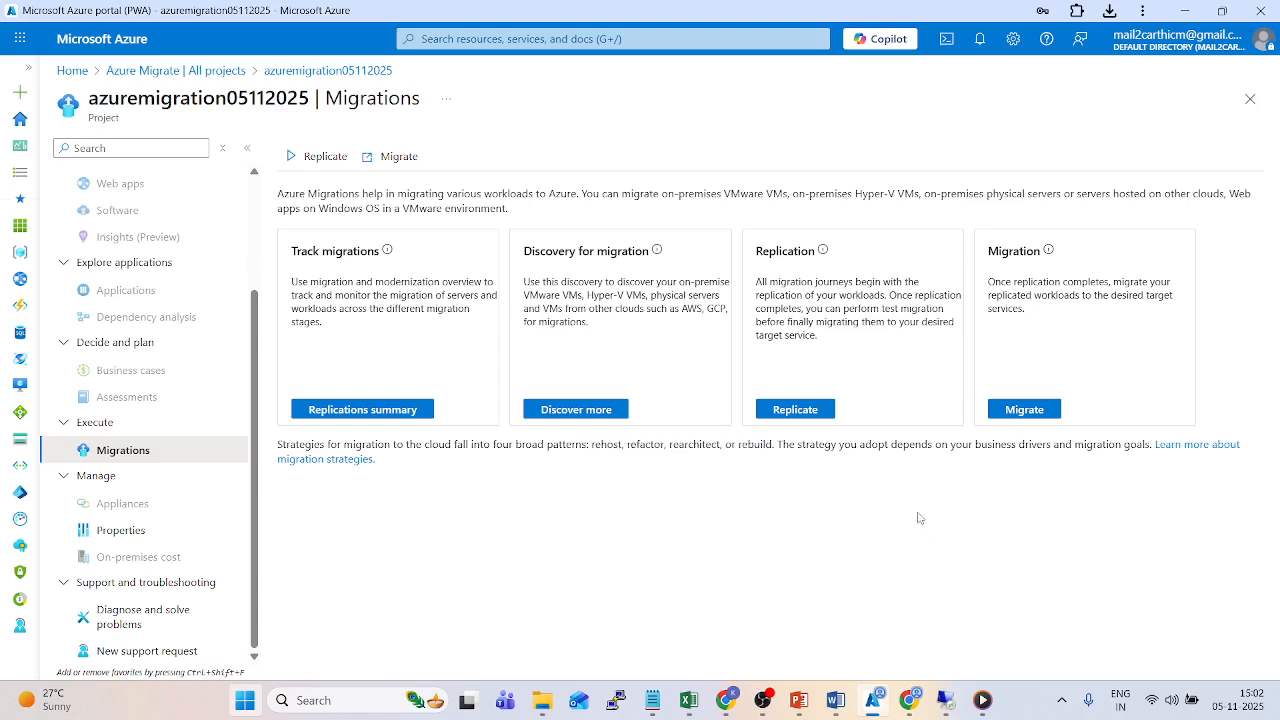
left_click(359, 465)
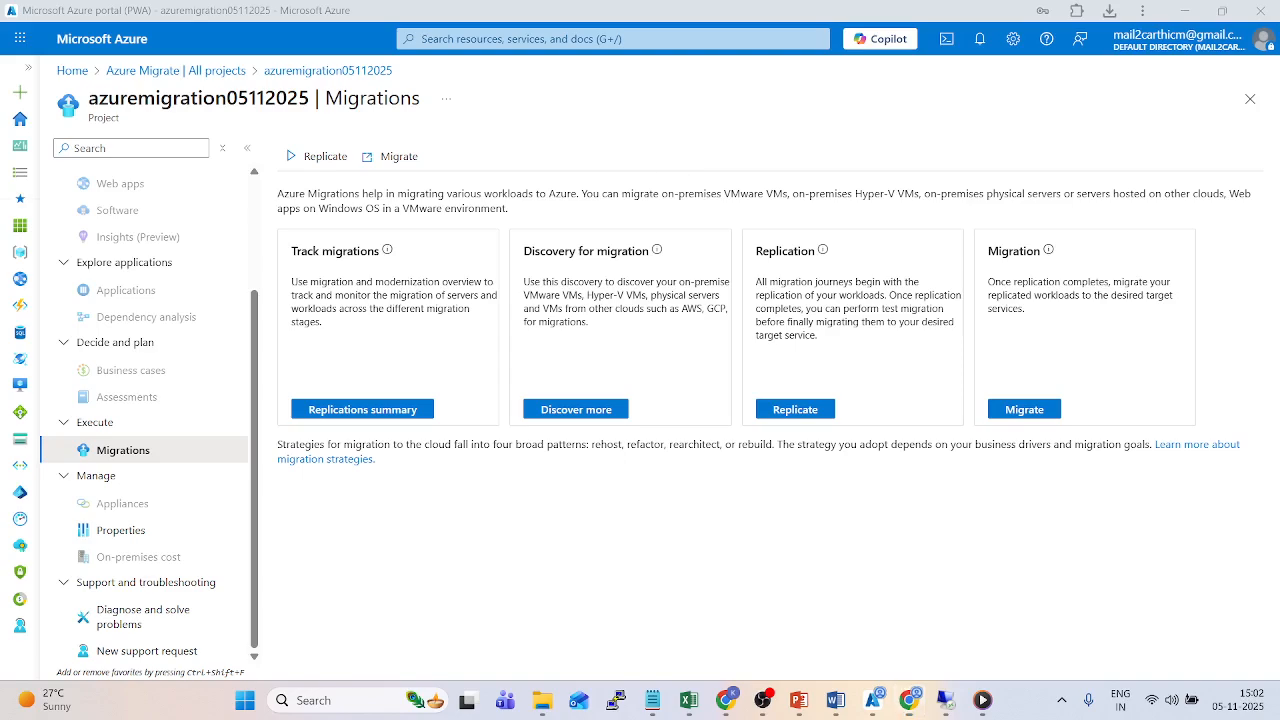
left_click(326, 459)
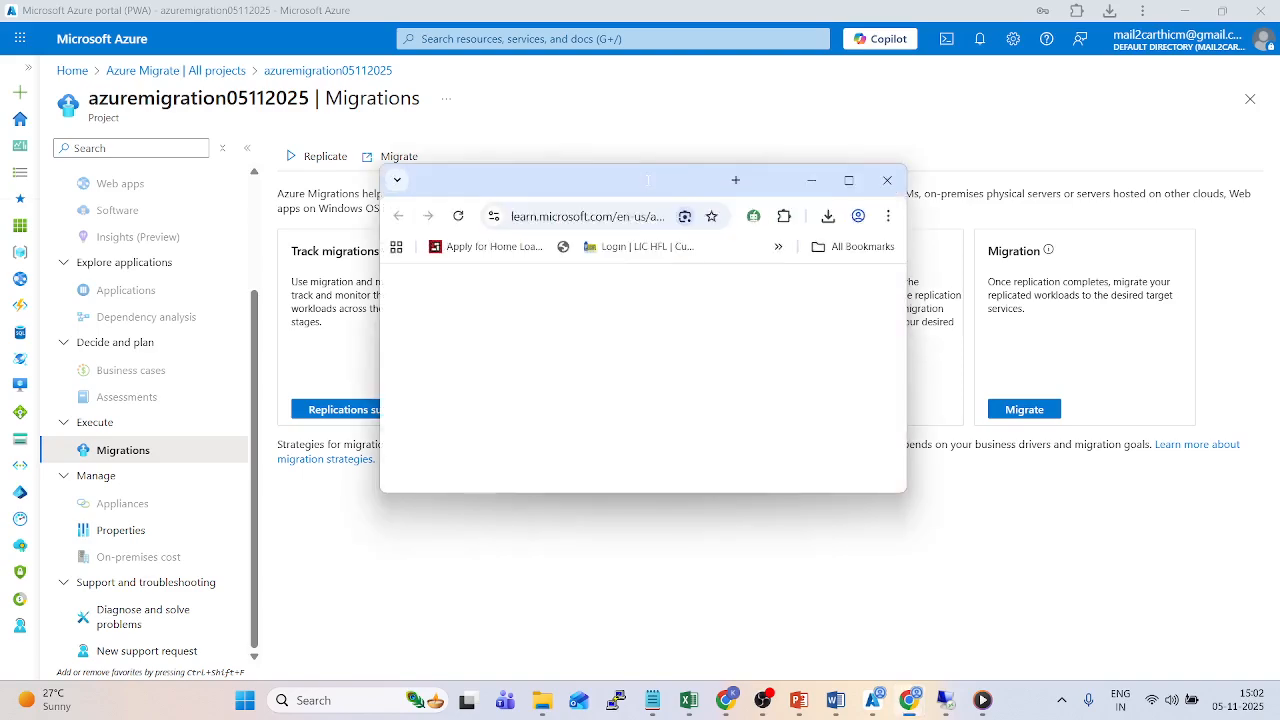
left_click(847, 179)
scroll(651, 363, "down", 1)
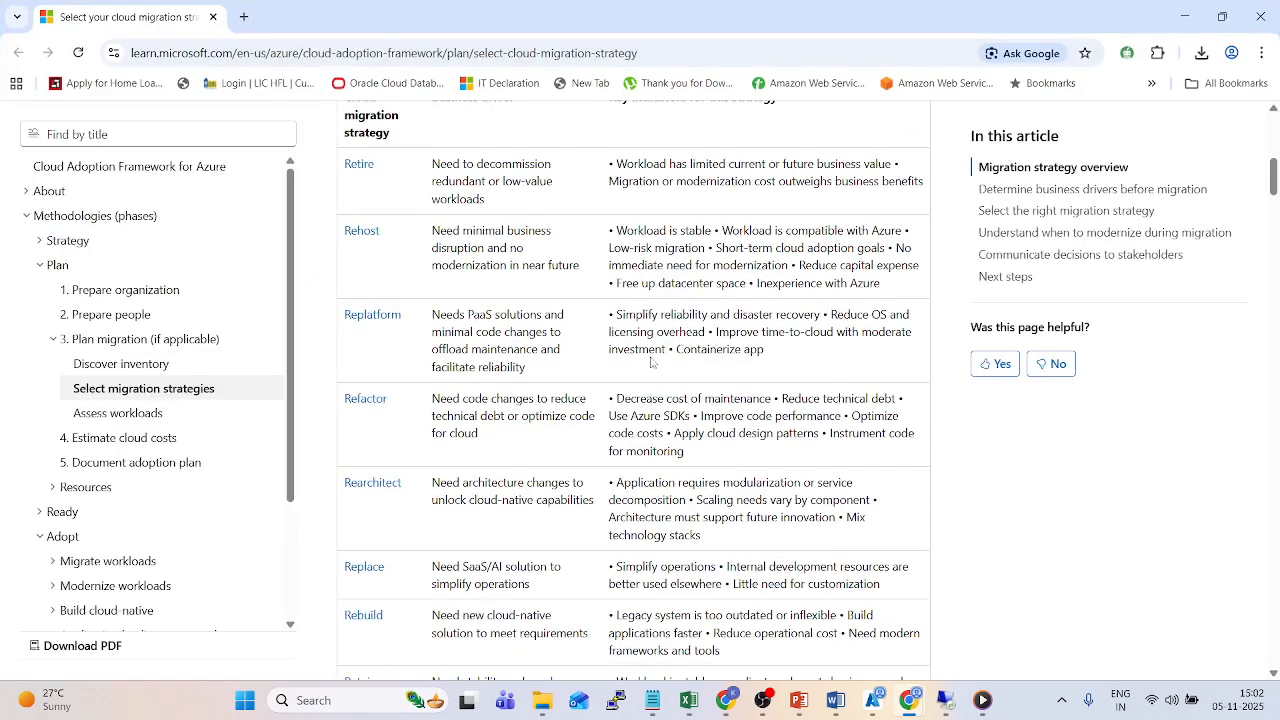
Finish reading the table of cloud migration strategies in the Microsoft Learn article and close it.
scroll(651, 363, "down", 2)
scroll(651, 360, "up", 3)
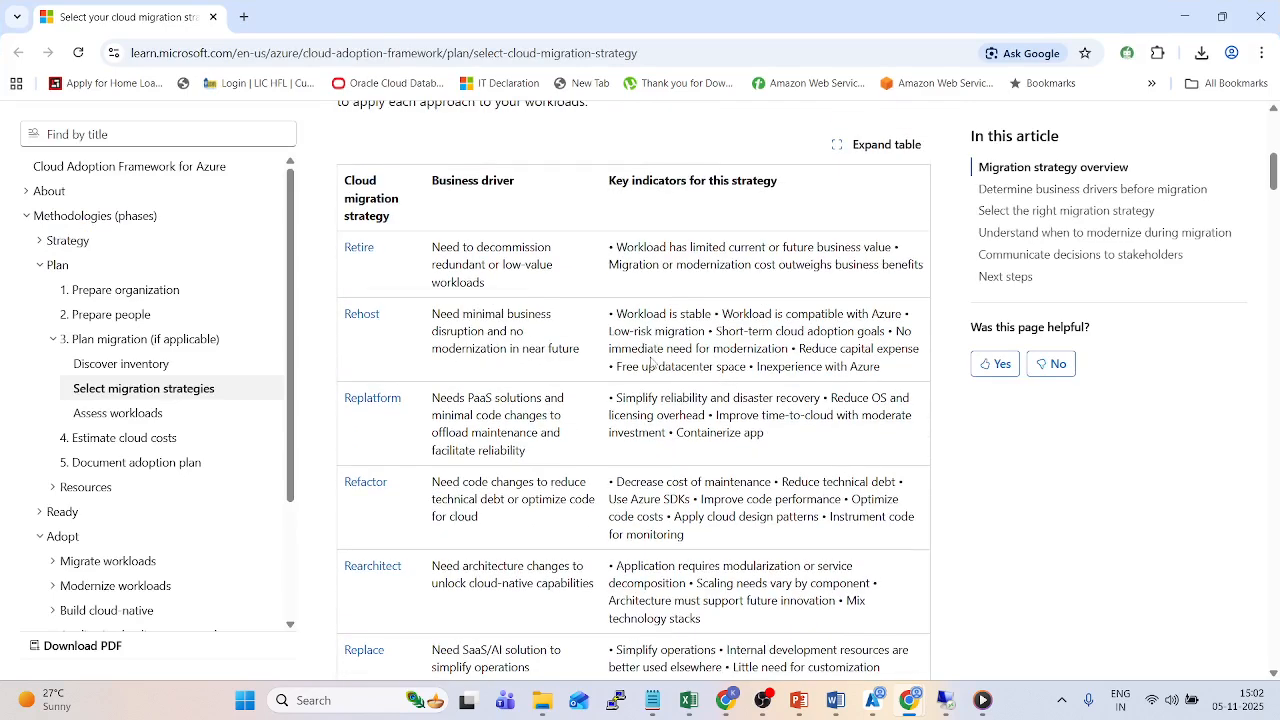
left_click(1264, 15)
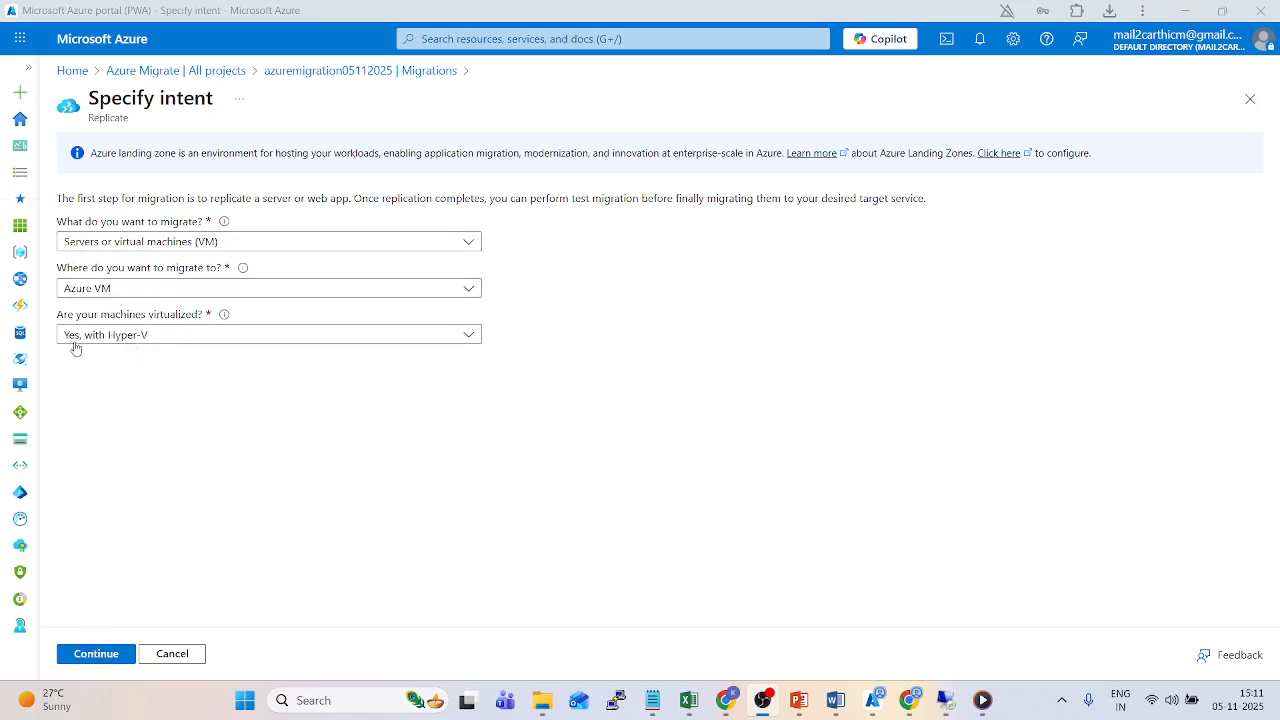
Confirm the Hyper-V to Azure VM intent, choose to specify migration settings manually, and select the virtual machine DCOAPPS01 for replication.
left_click(90, 654)
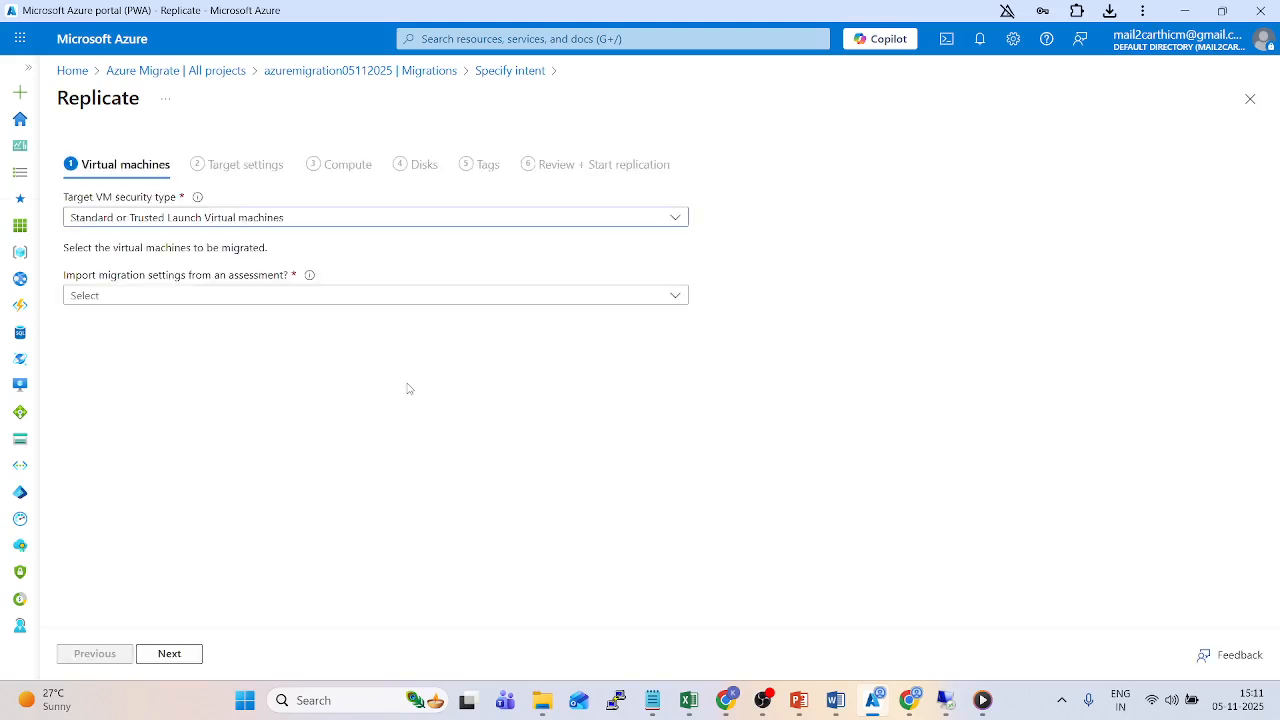
left_click(230, 294)
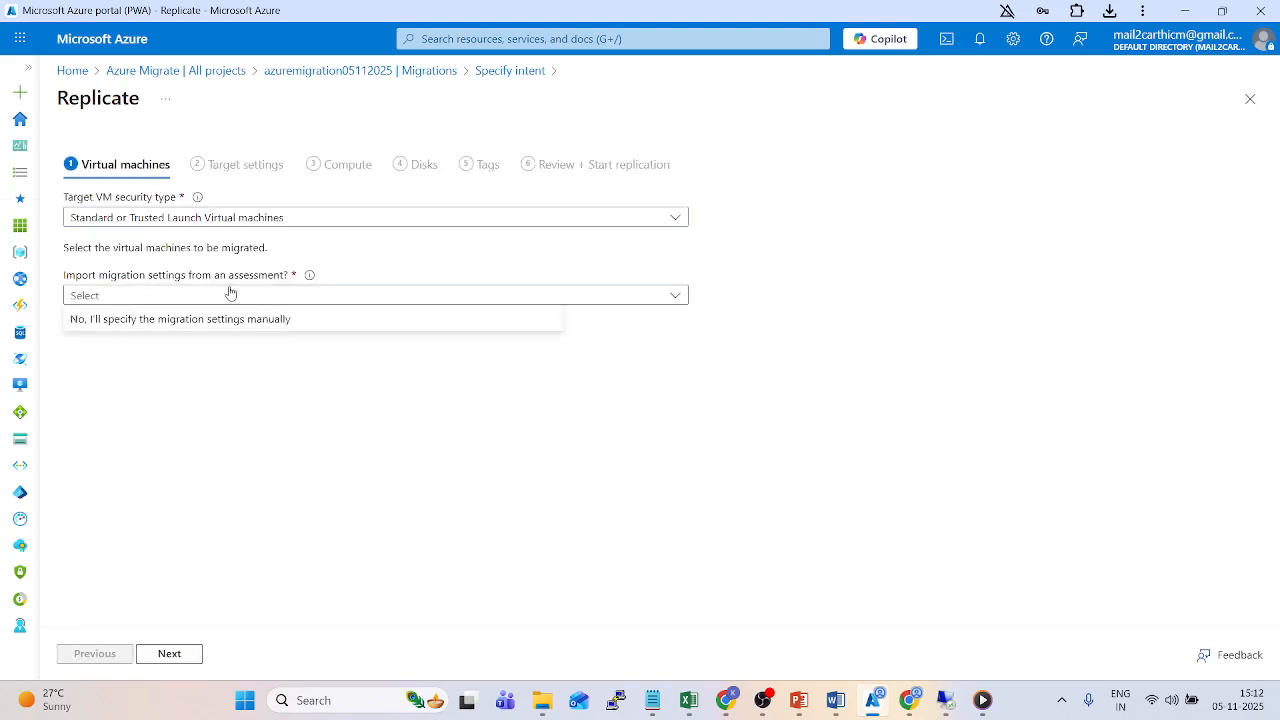
left_click(220, 318)
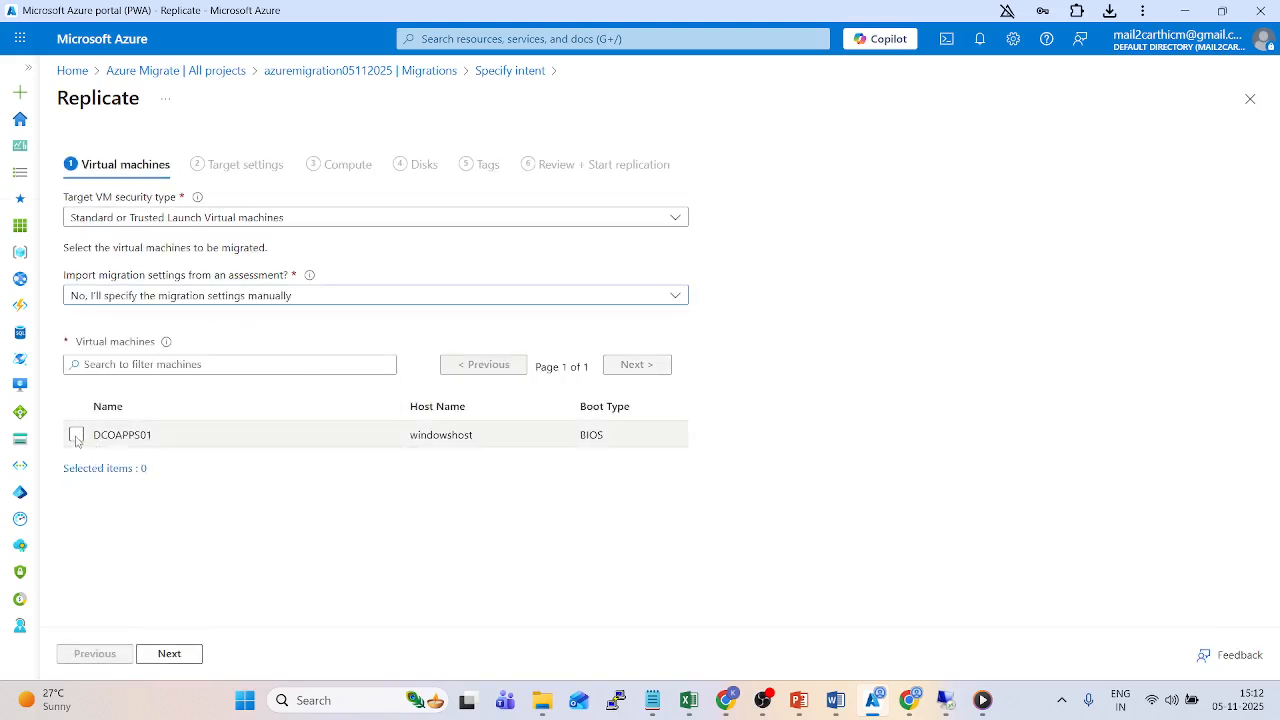
left_click(77, 436)
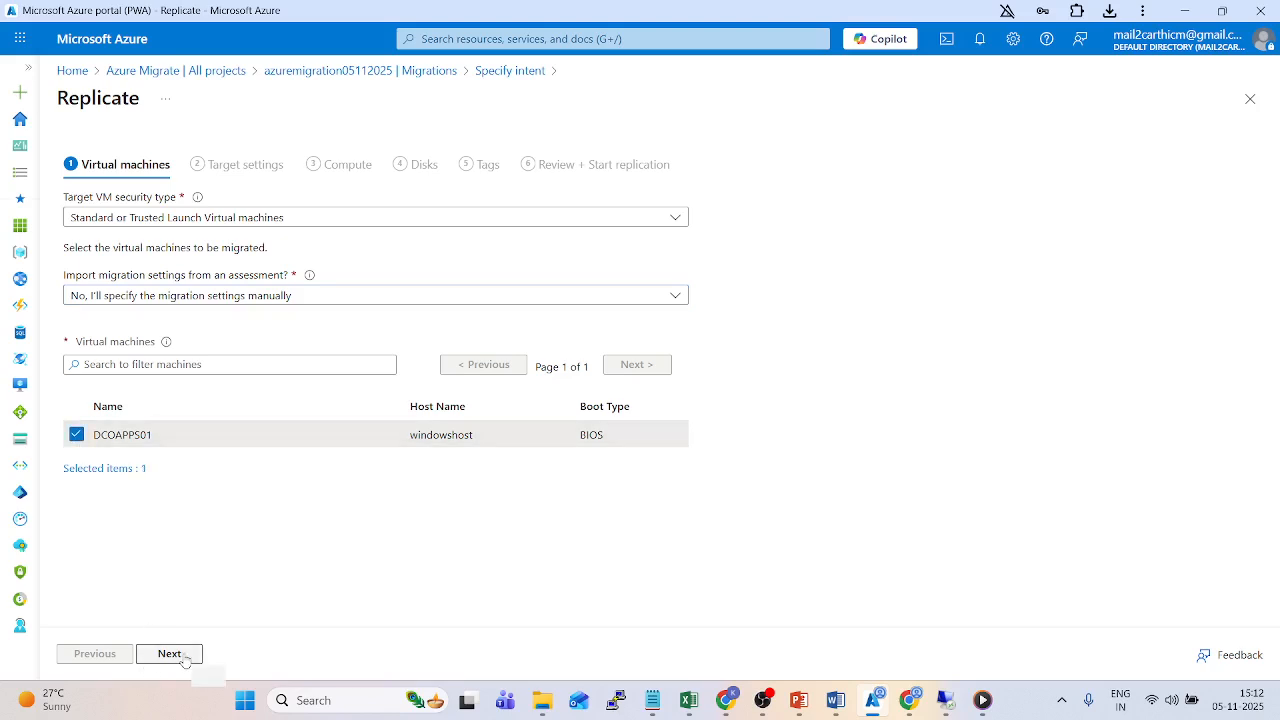
left_click(169, 654)
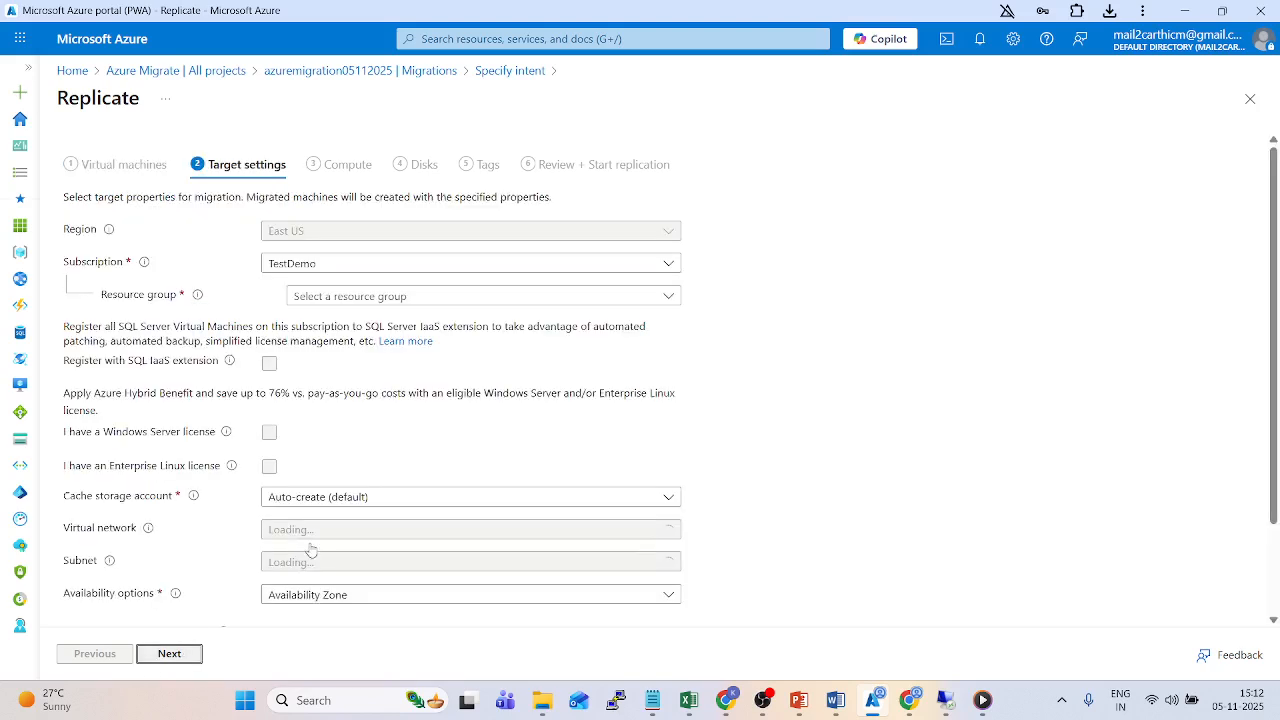
Set the target resource group to Azuresiderg, the cache storage account to Auto-create (default), and the virtual network to Azuresidevnet.
left_click(359, 296)
left_click(360, 412)
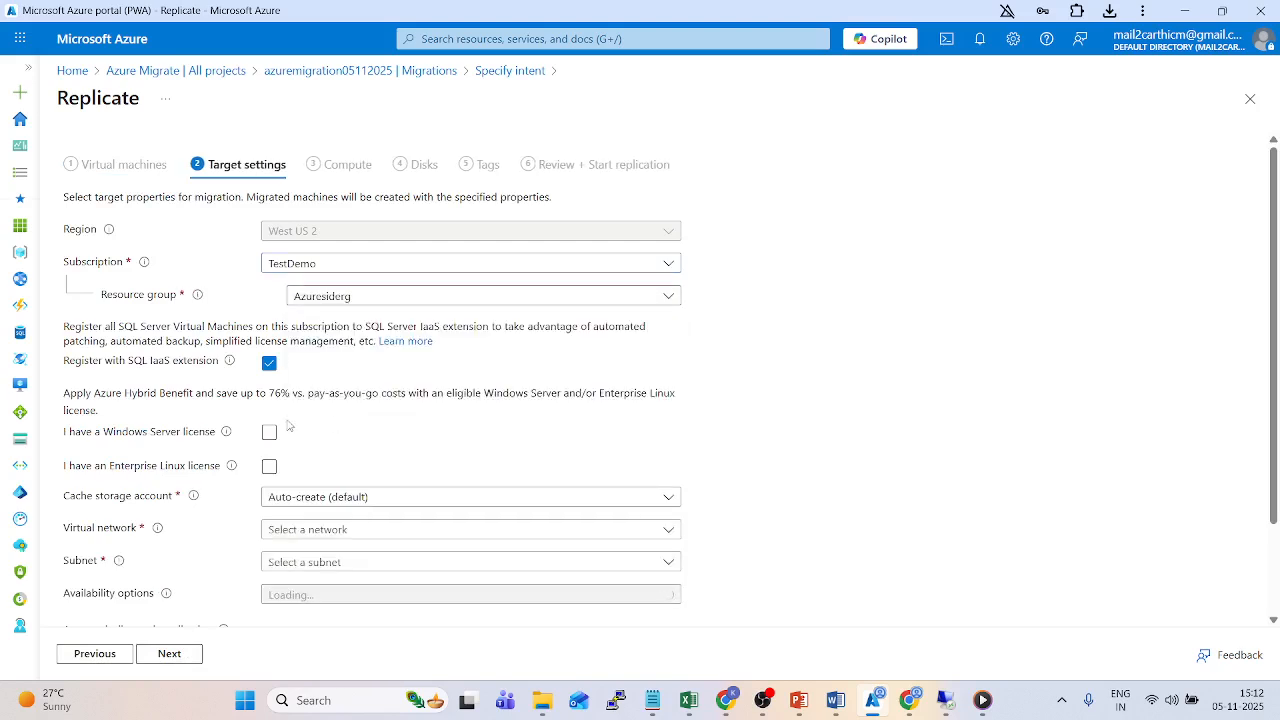
left_click(335, 498)
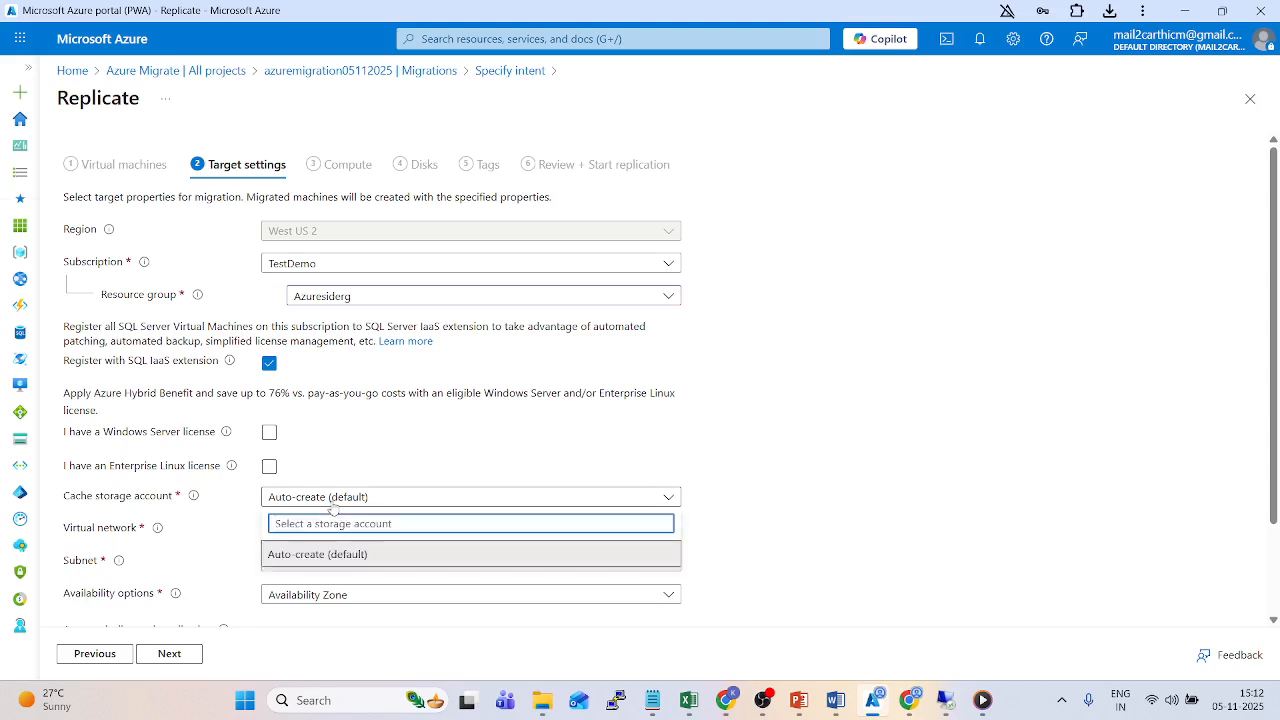
left_click(317, 554)
left_click(314, 529)
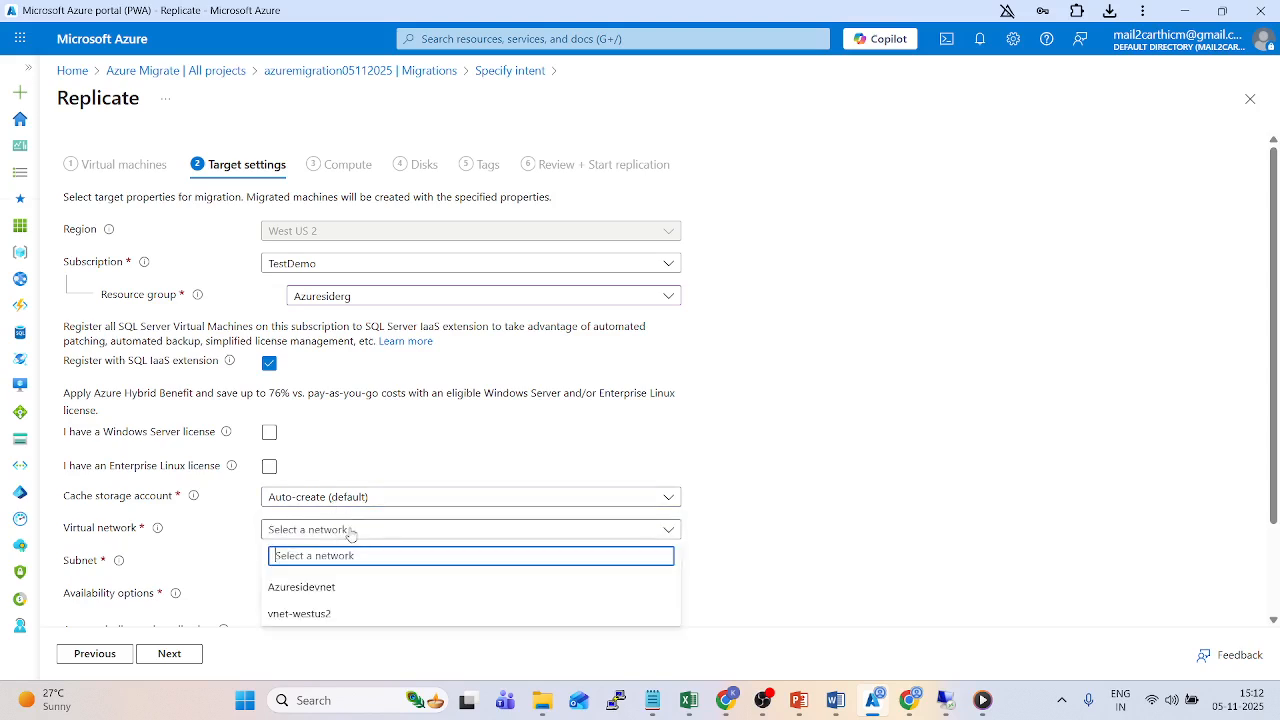
left_click(346, 590)
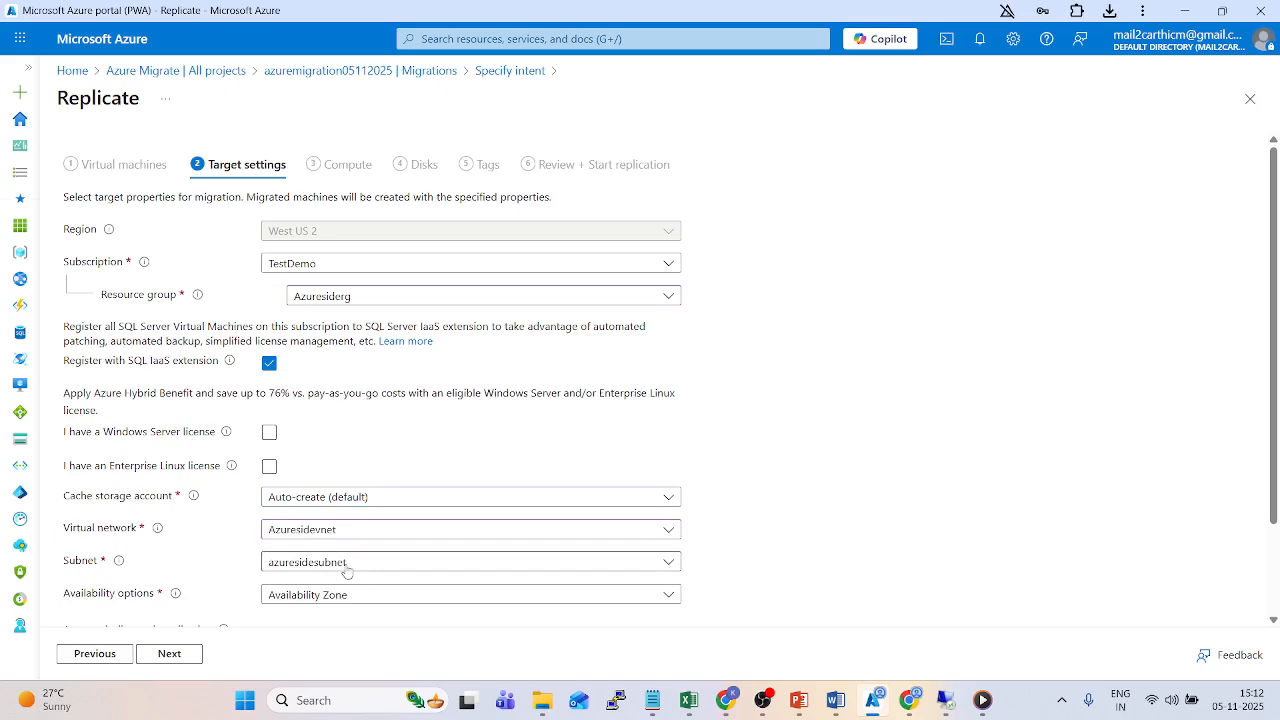
Set availability to No infrastructure redundancy required and apply Azure Hybrid Benefit by confirming an eligible Windows Server license.
scroll(346, 569, "down", 2)
left_click(363, 481)
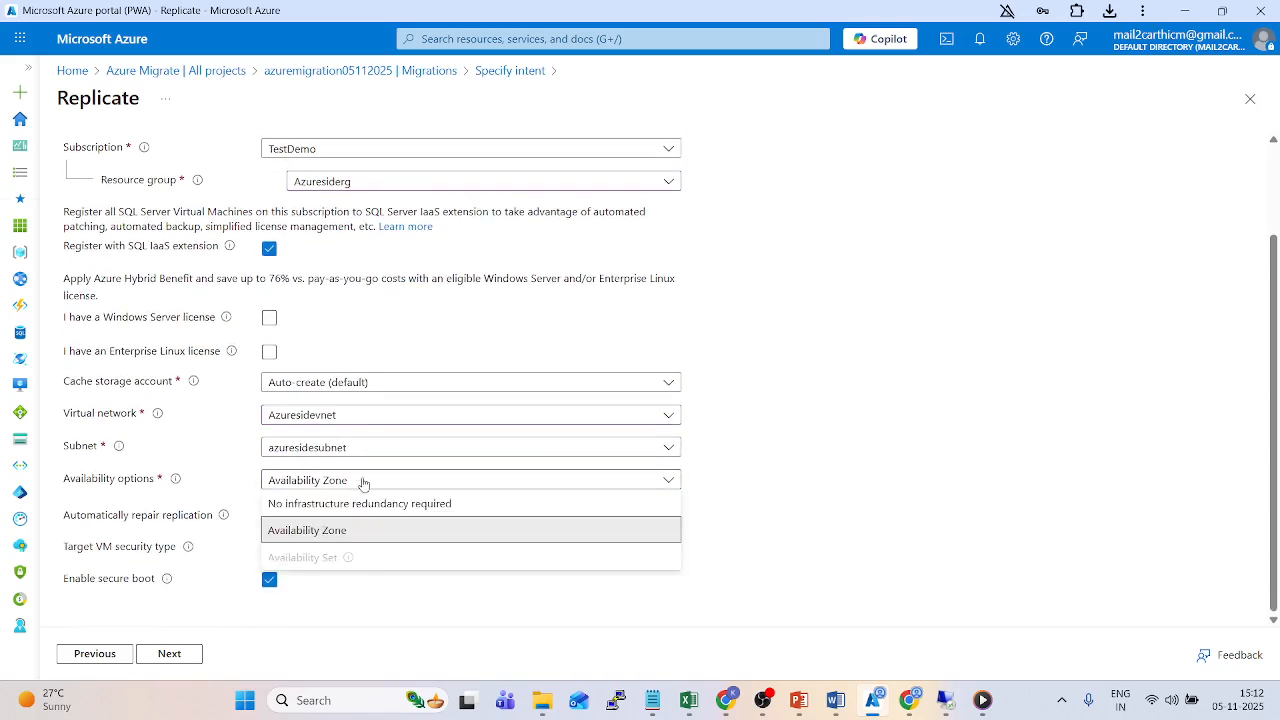
left_click(365, 504)
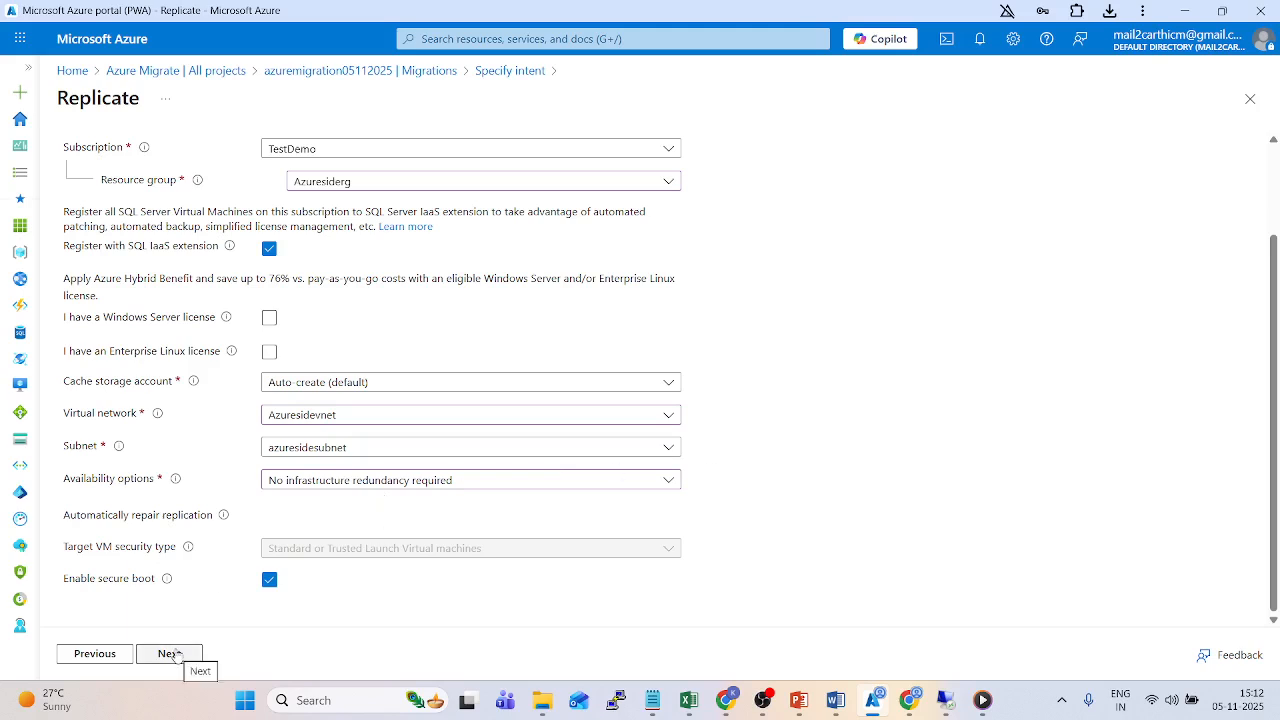
left_click(269, 317)
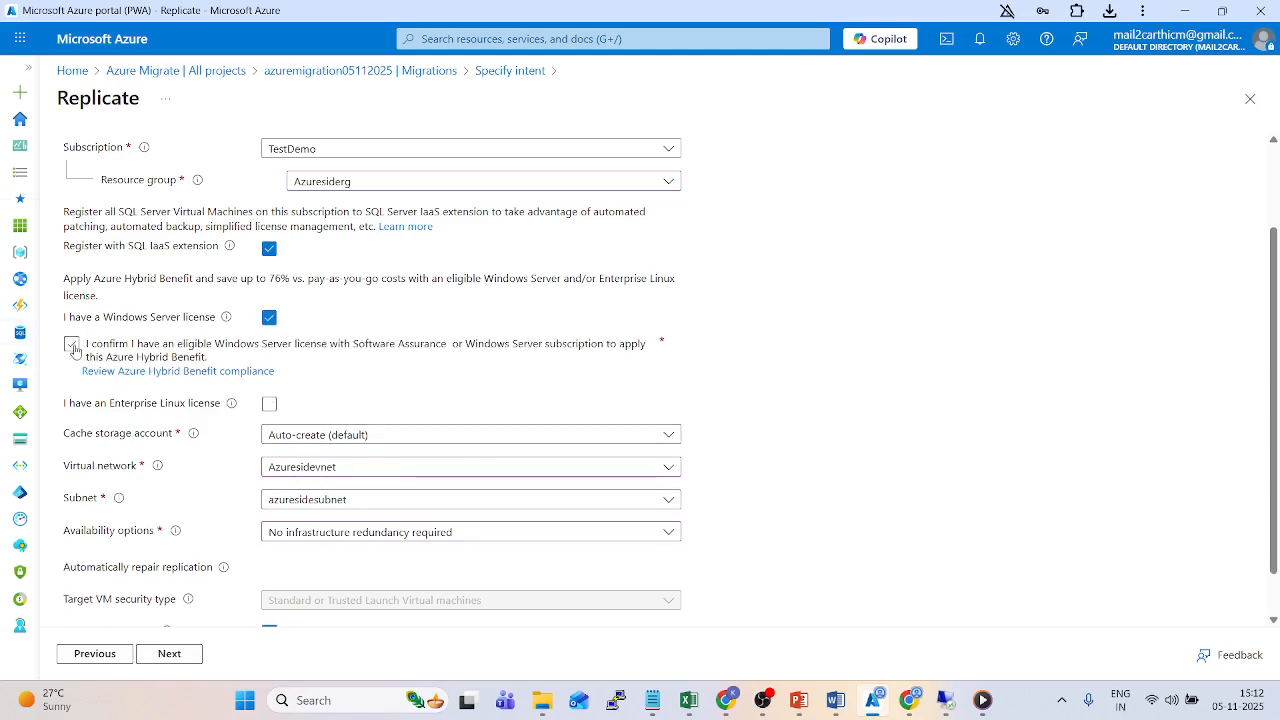
left_click(71, 343)
scroll(333, 405, "up", 2)
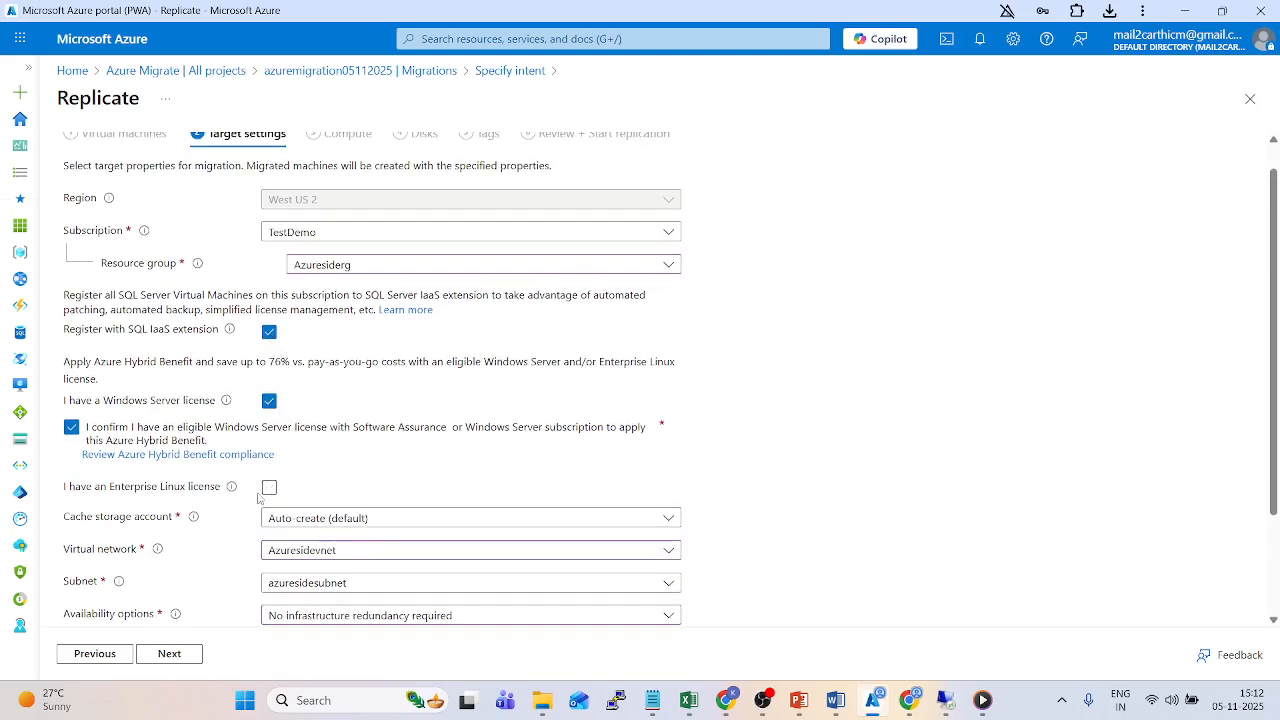
scroll(271, 510, "down", 3)
scroll(262, 500, "up", 3)
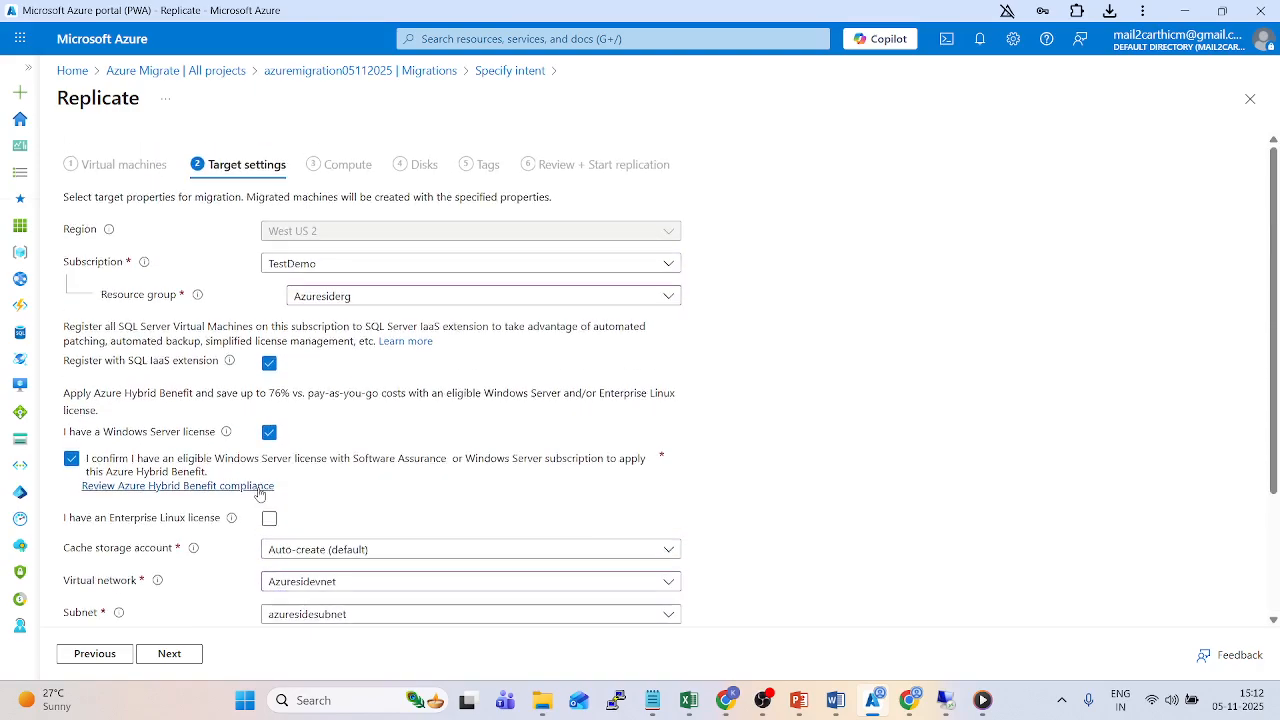
scroll(249, 514, "down", 1)
scroll(249, 514, "down", 2)
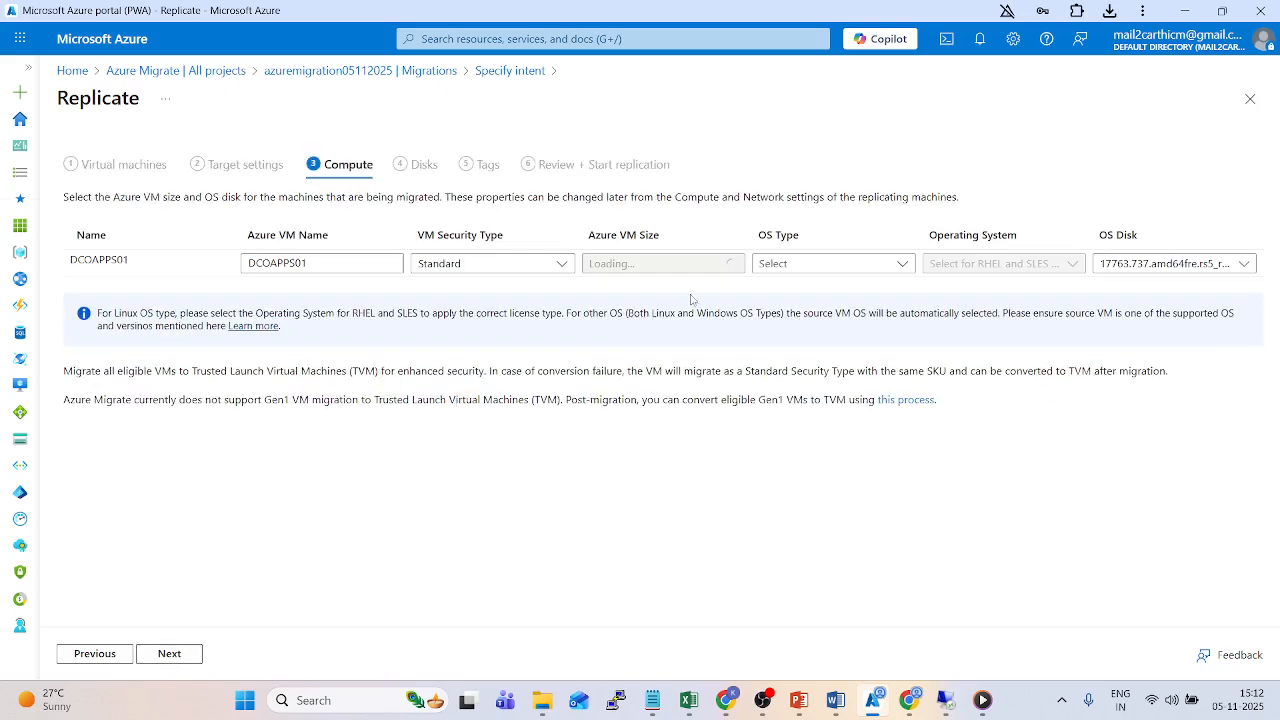
Set the OS type of DCOAPPS01 to Windows in the compute settings and proceed to the disk settings.
left_click(779, 270)
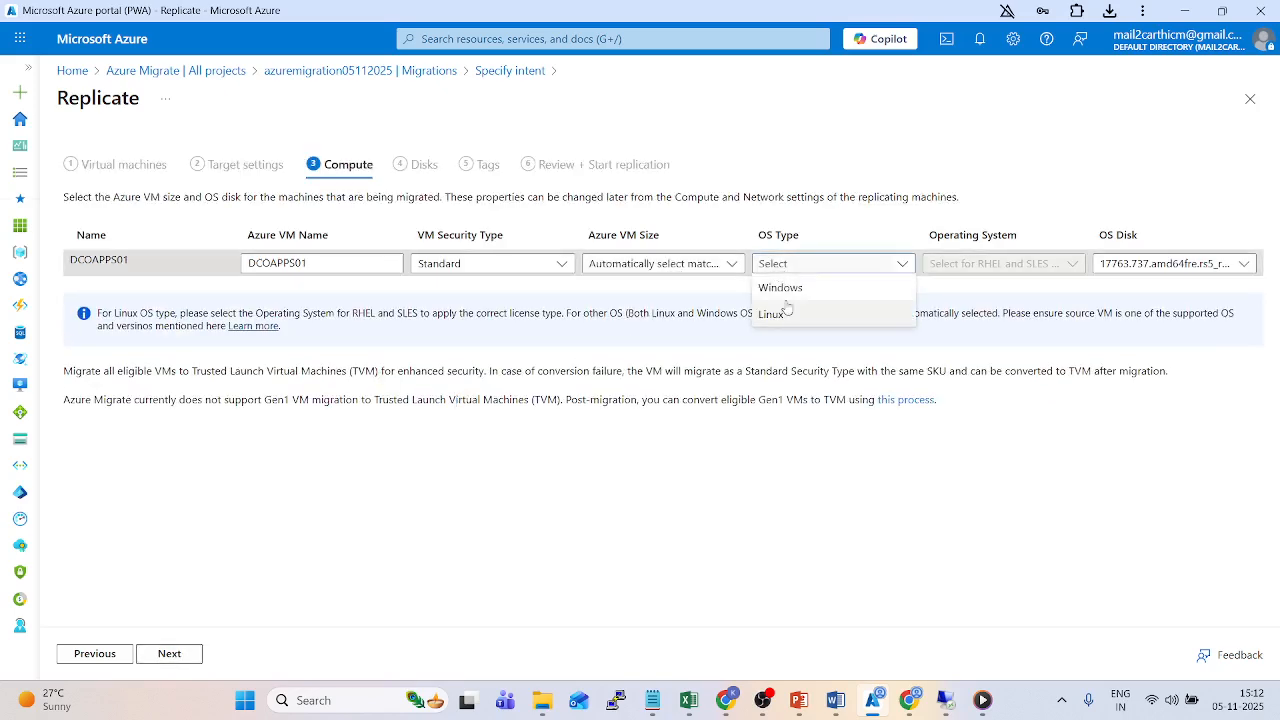
left_click(783, 290)
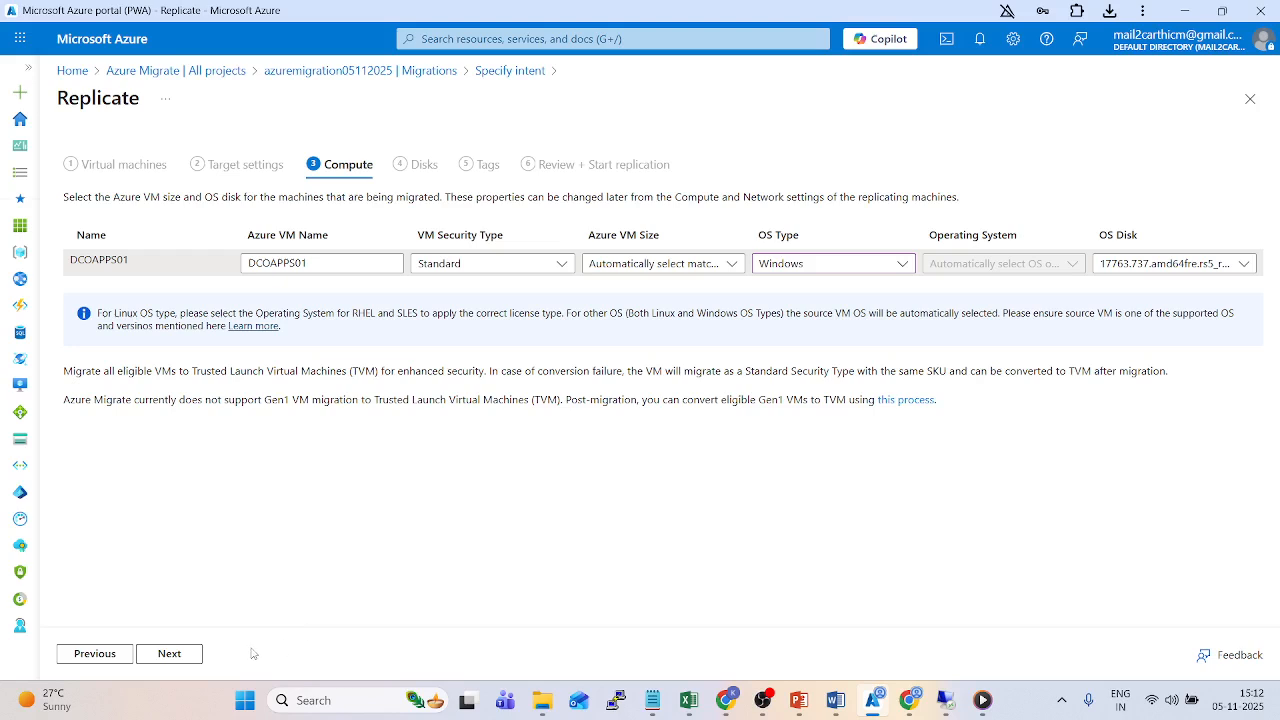
left_click(197, 652)
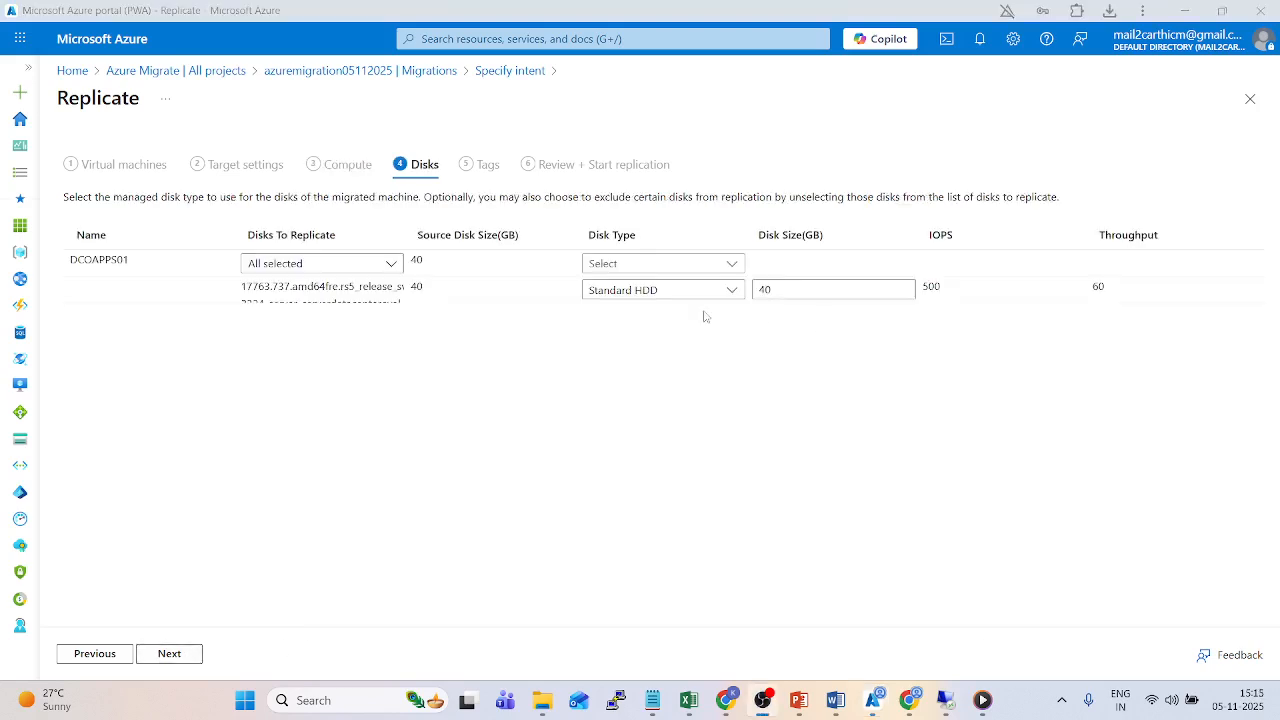
Check the available disk types, accept the 40 GB Standard HDD disk, and proceed without tags to the replication review.
left_click(655, 267)
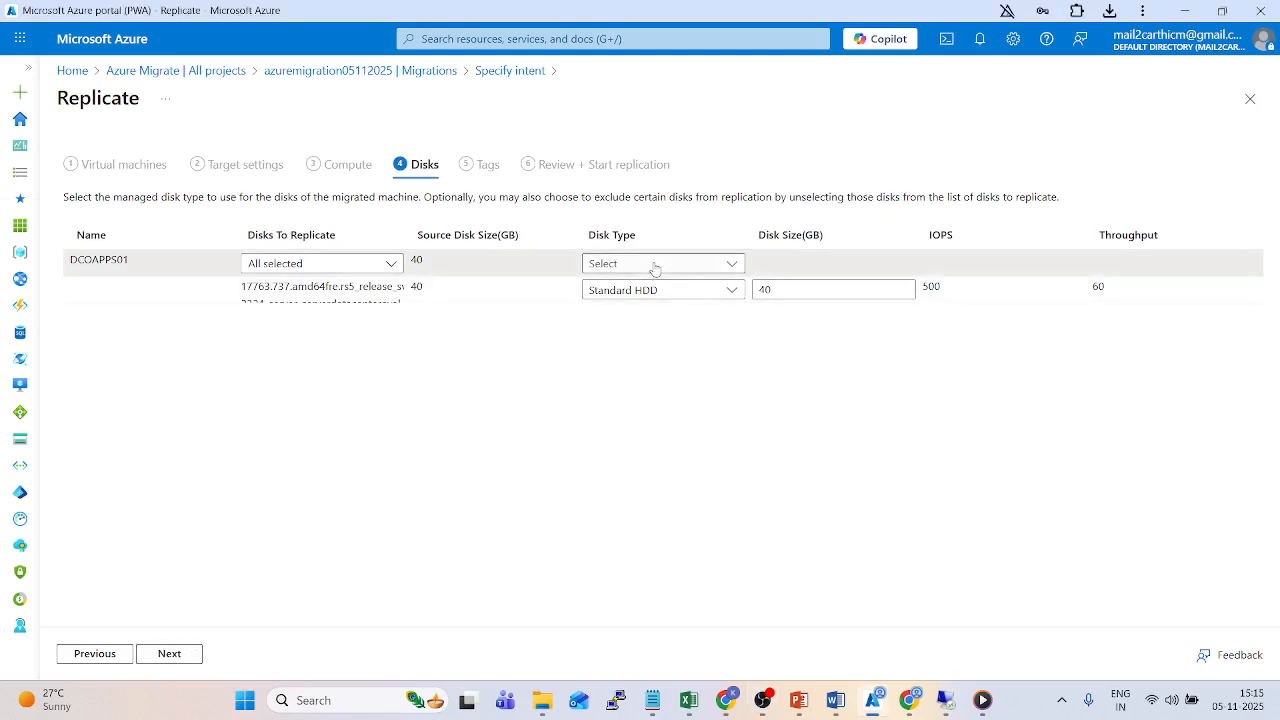
left_click(655, 266)
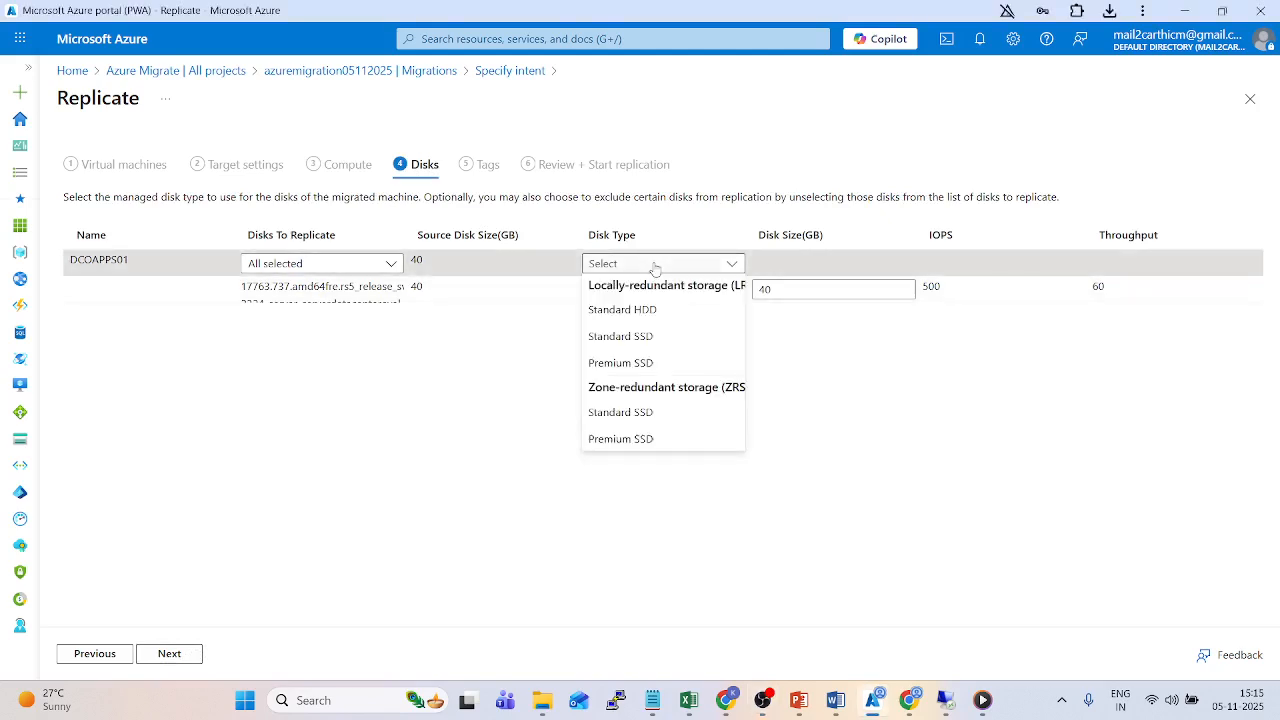
left_click(975, 355)
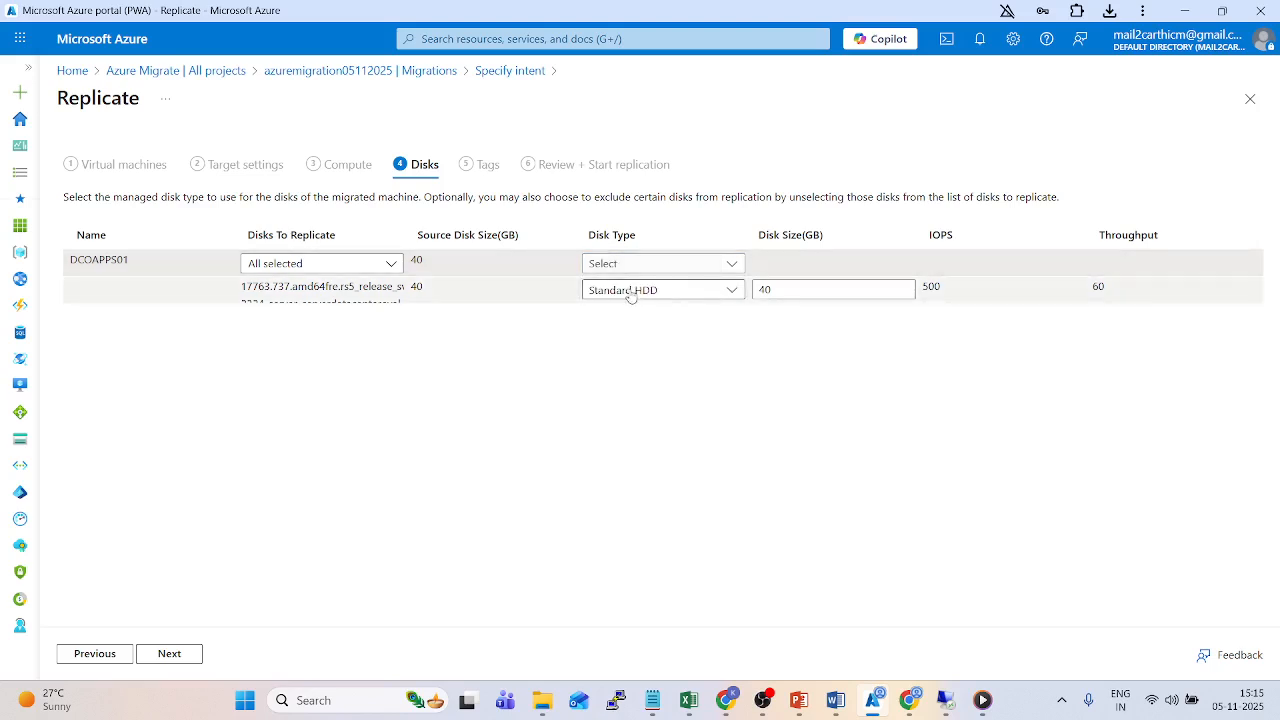
left_click(170, 654)
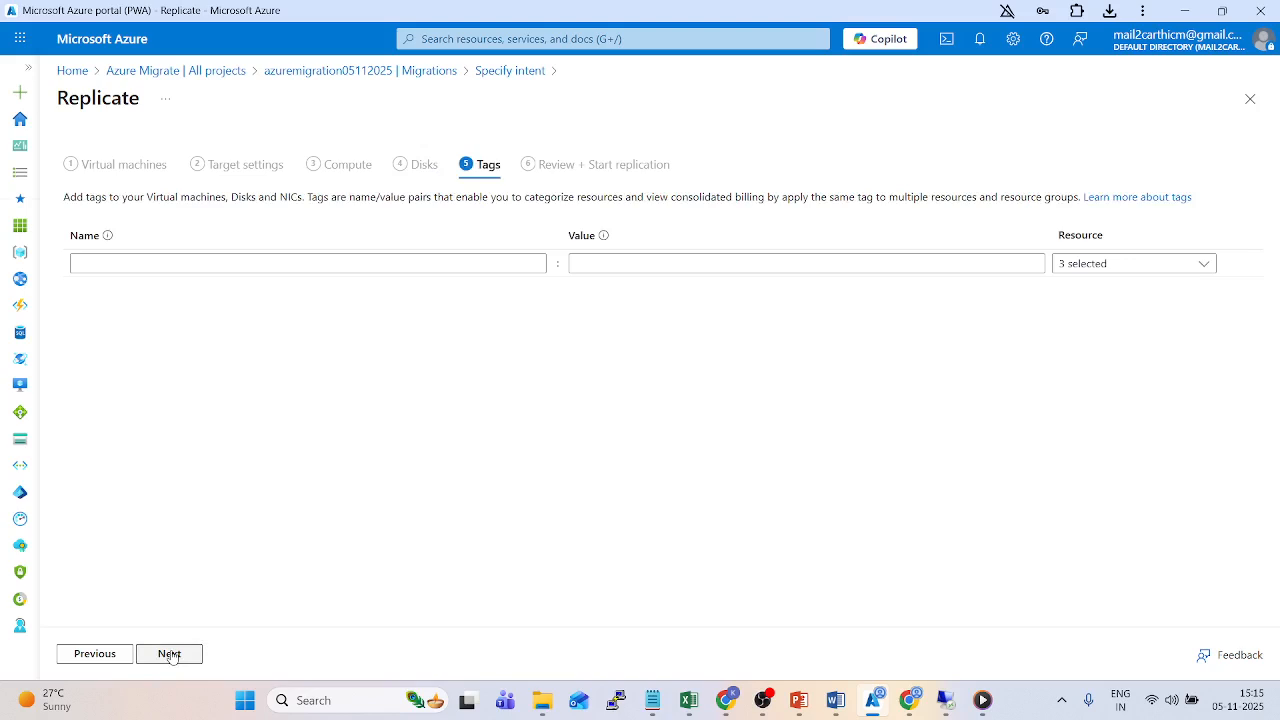
left_click(170, 654)
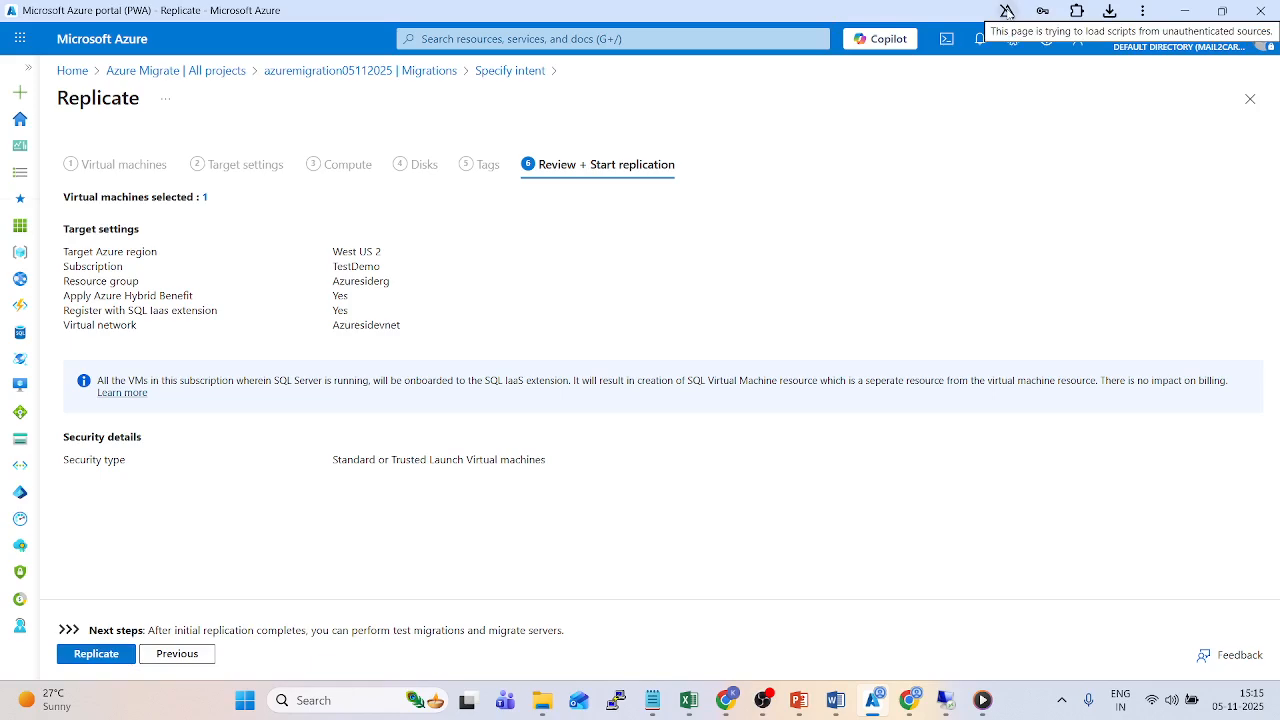
Check and dismiss the notice about blocked insecure content, then start the replication of the selected virtual machine.
left_click(1008, 14)
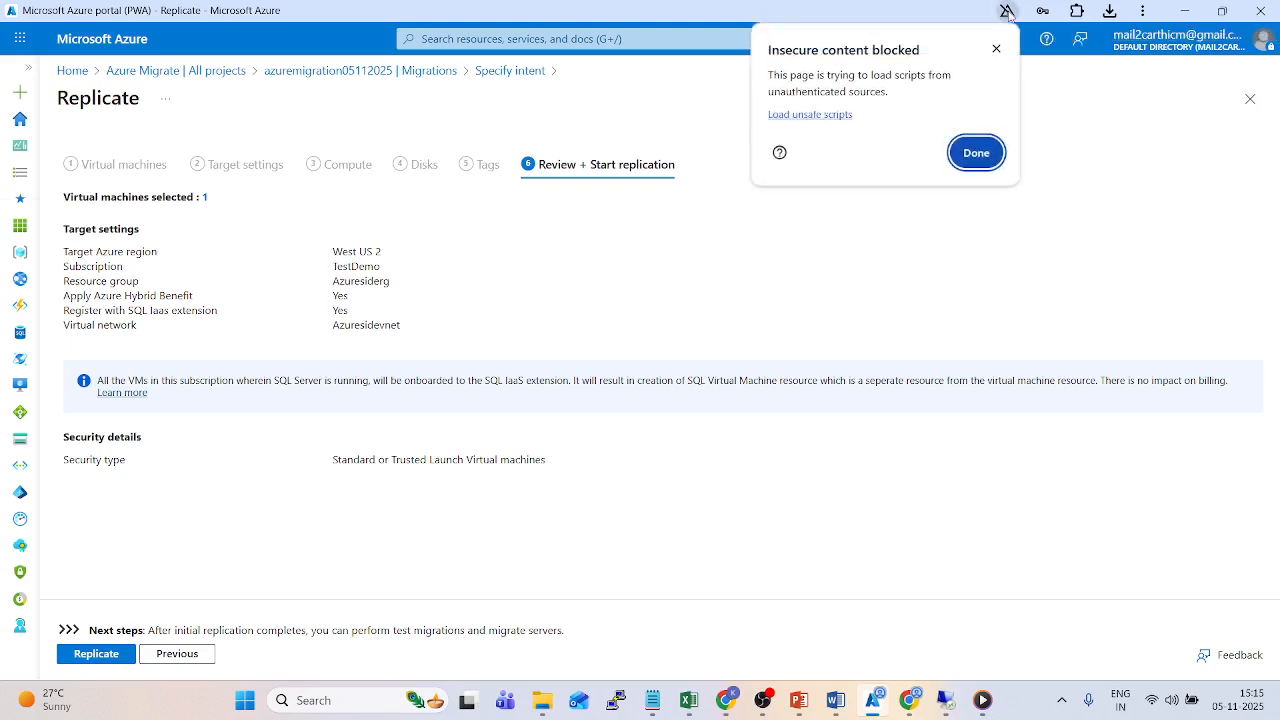
left_click(977, 155)
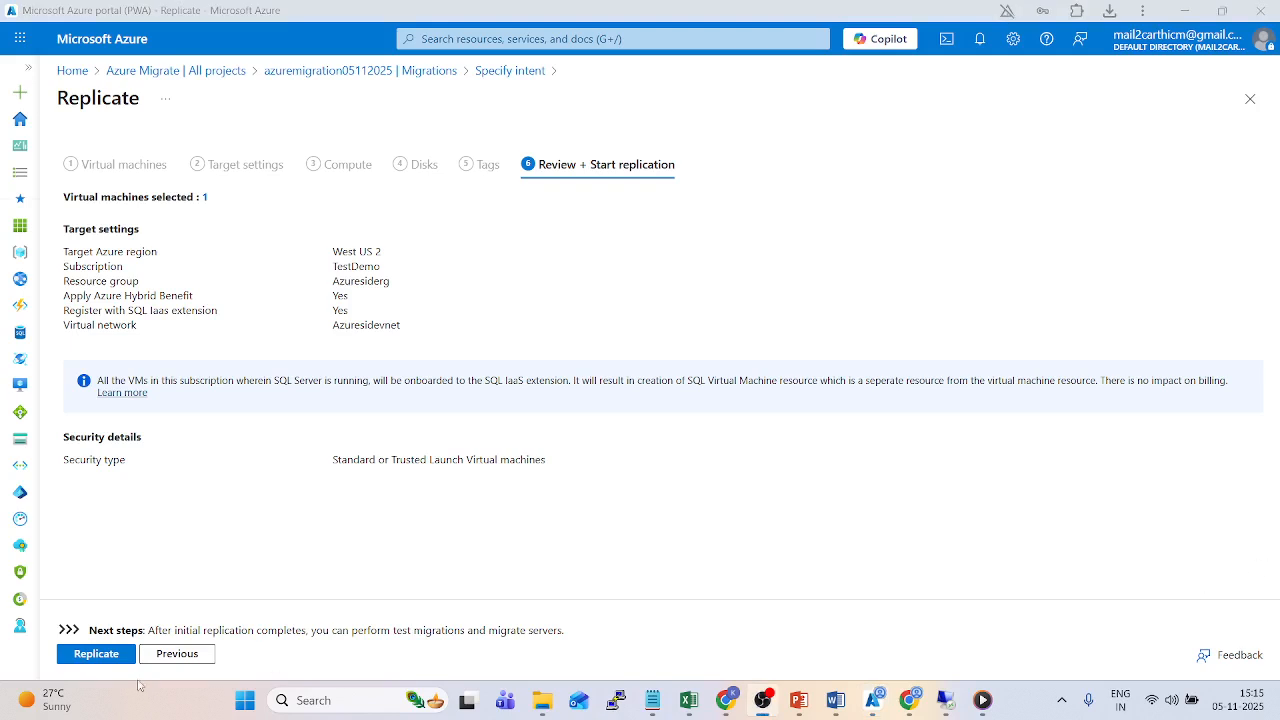
left_click(96, 655)
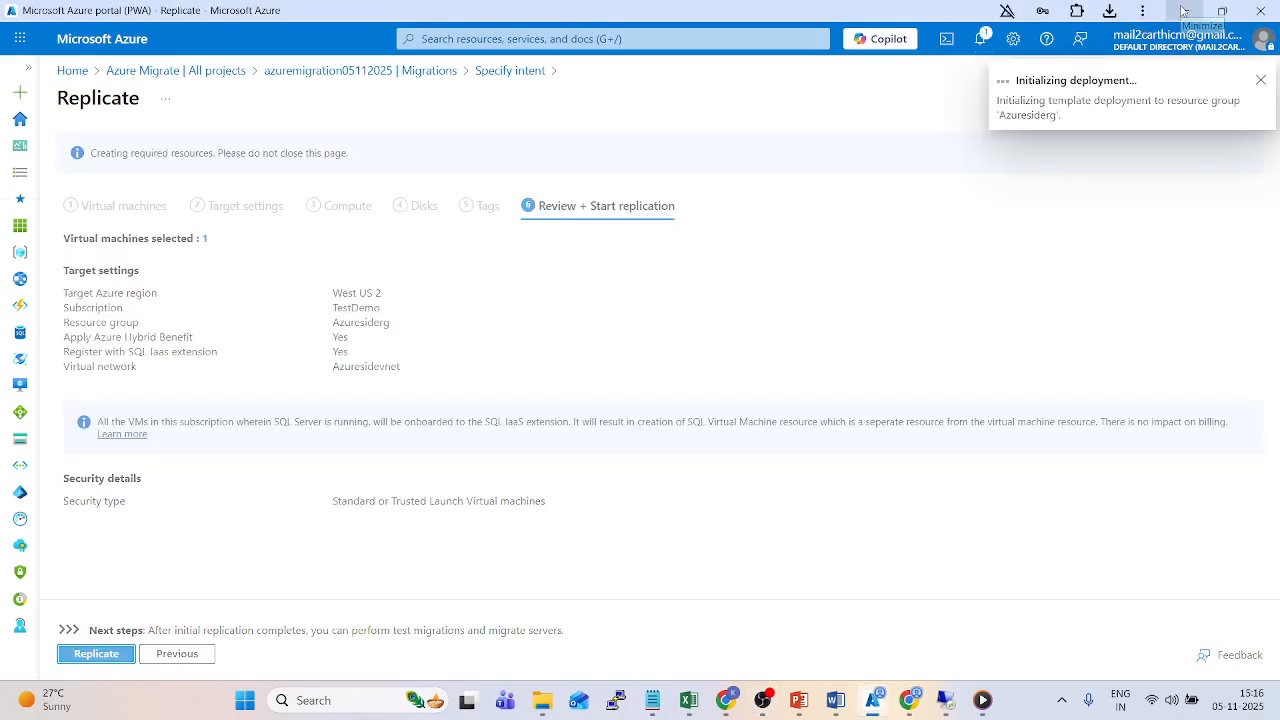
Switch to the remote desktop session of the Hyper-V host and check the status of DCOAPPS01 in Hyper-V Manager.
left_click(1183, 10)
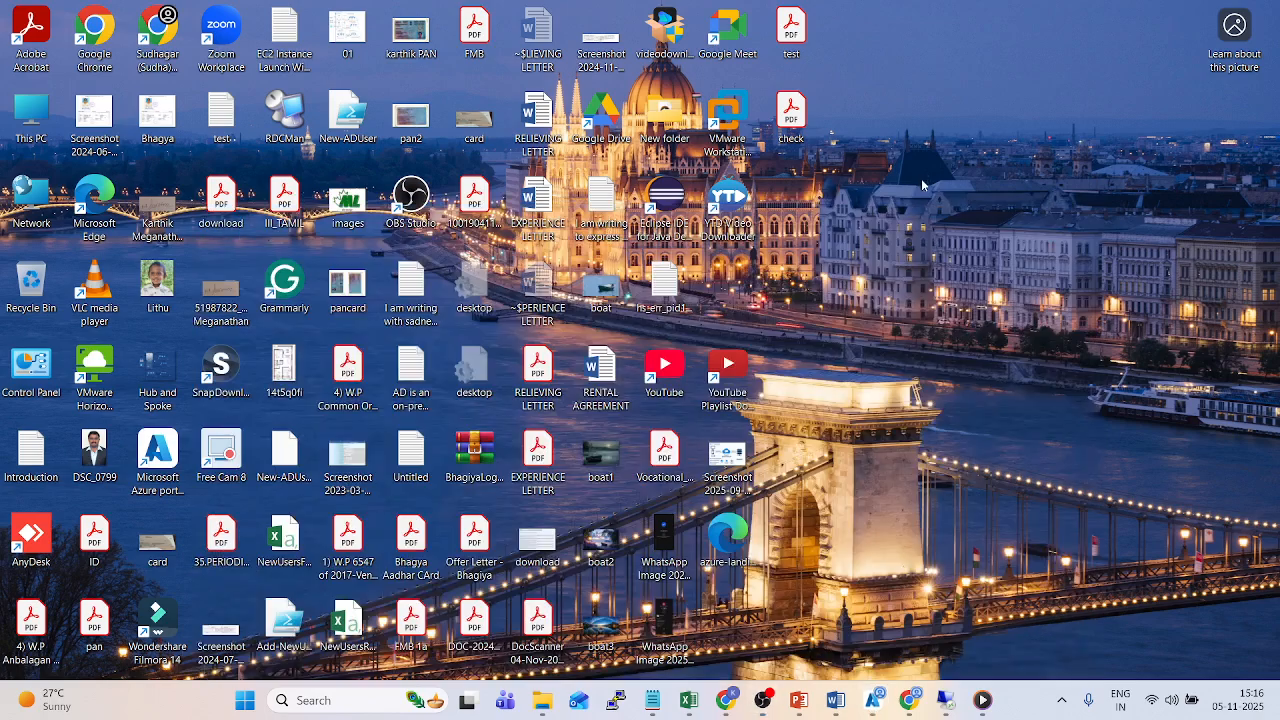
left_click(947, 701)
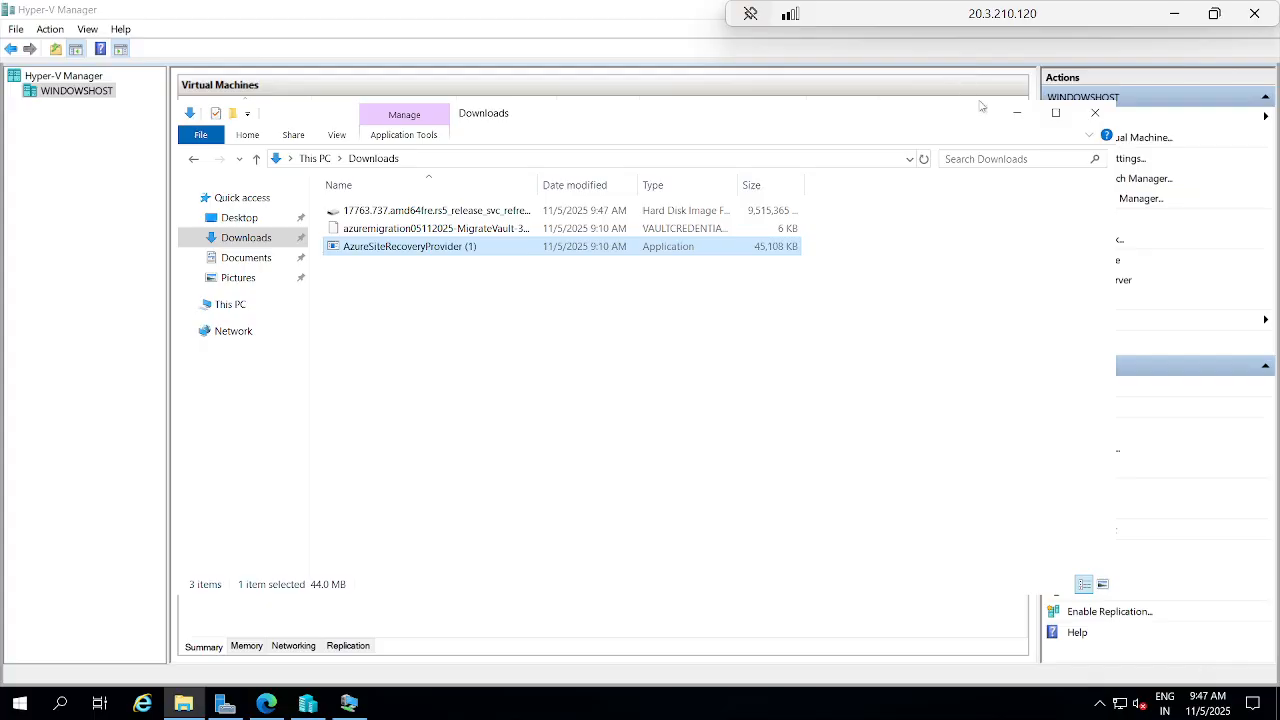
left_click(1018, 114)
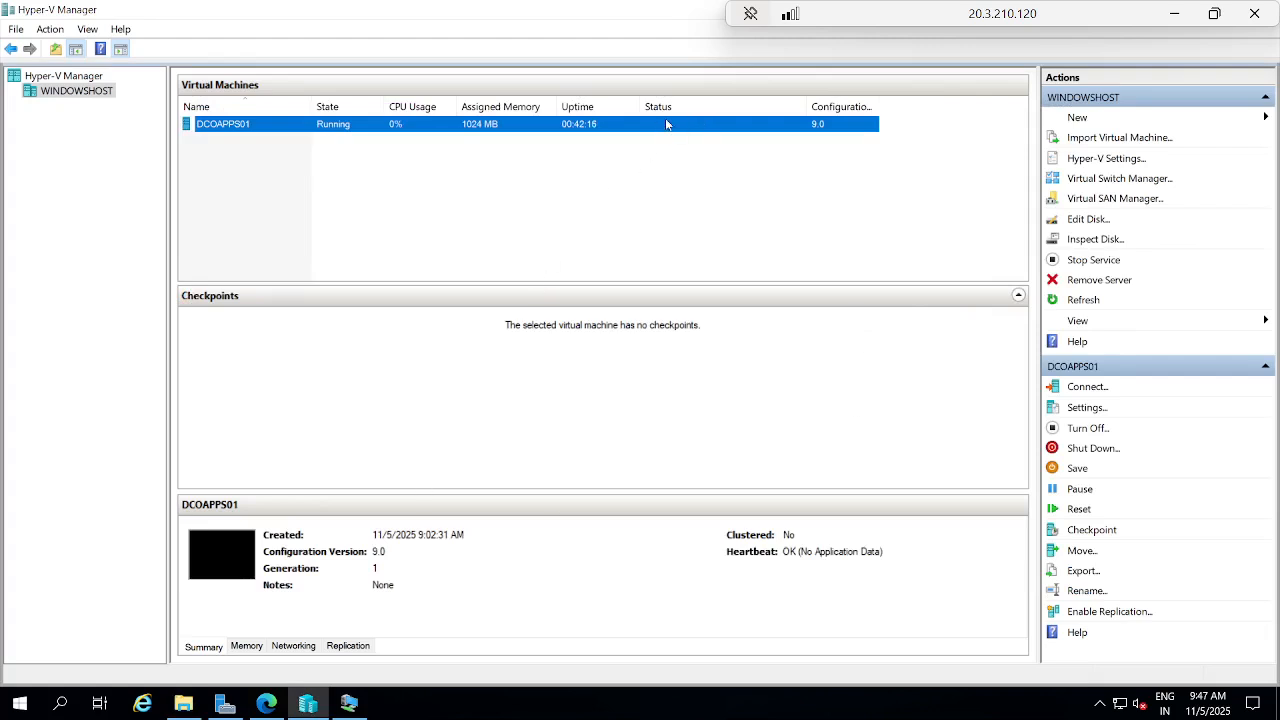
left_click(1176, 20)
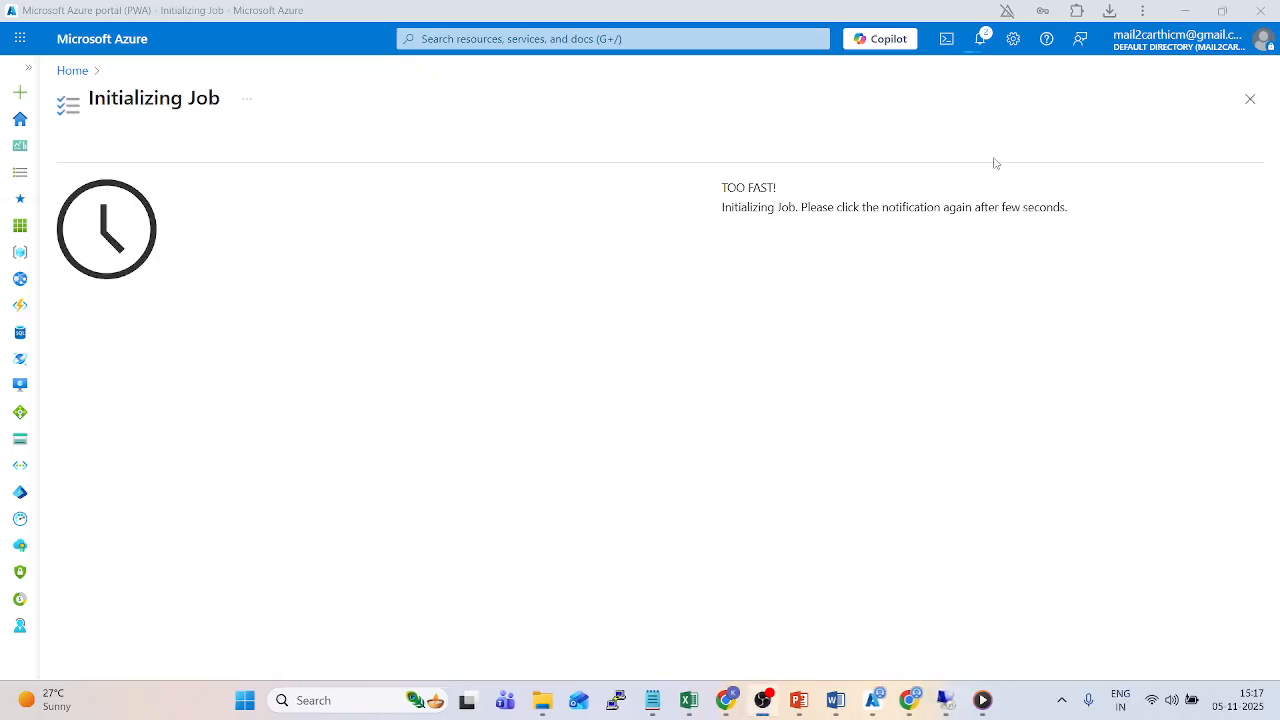
Return to the Azure portal and open the Site Recovery jobs list from the server replication notification.
left_click(983, 45)
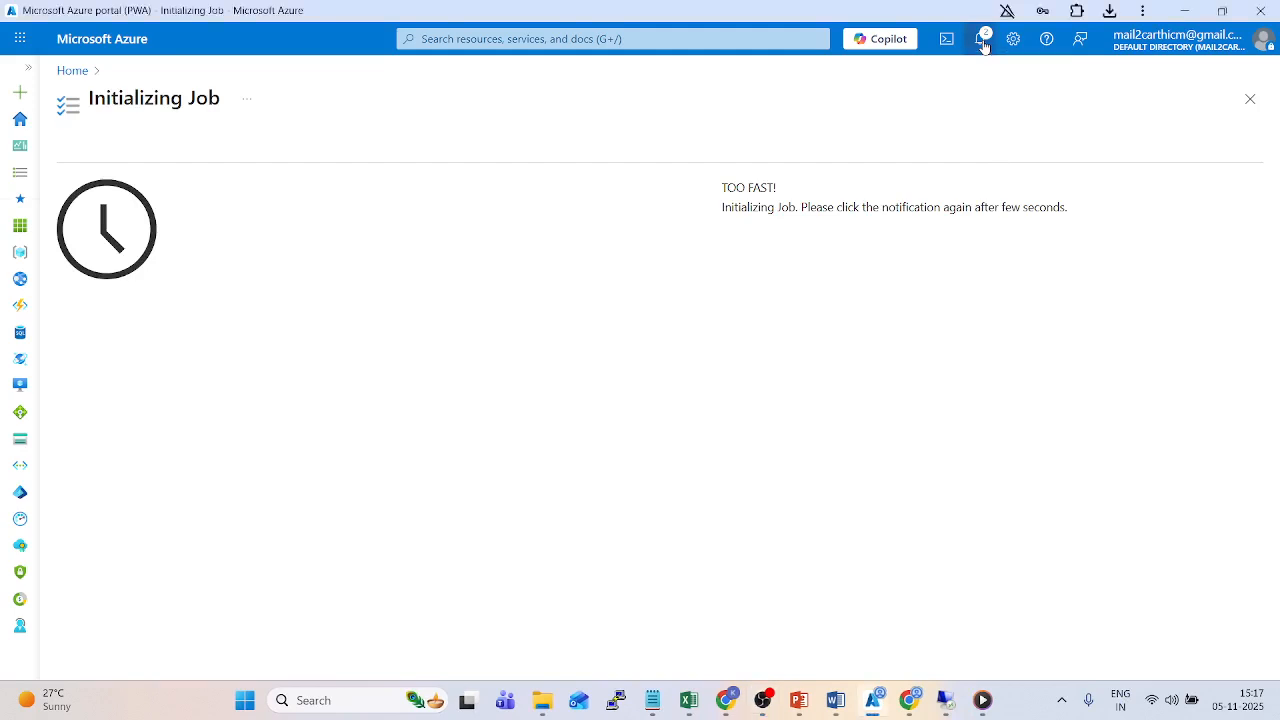
left_click(941, 168)
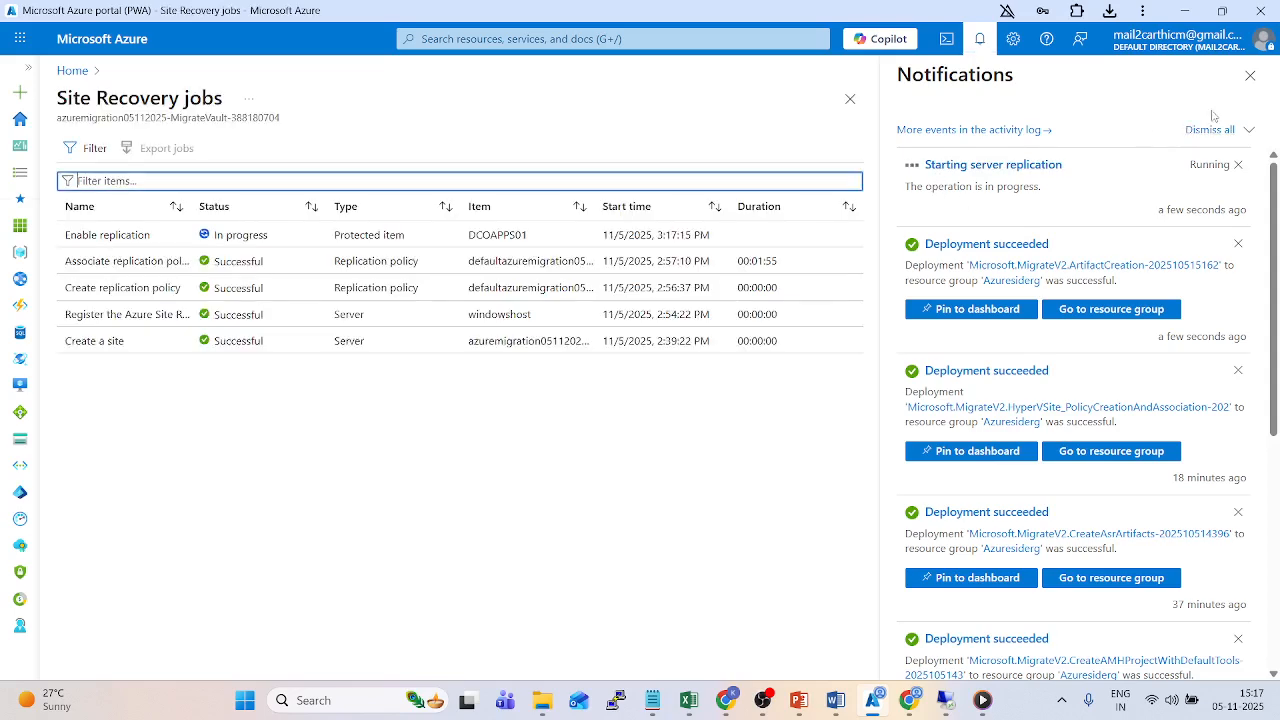
left_click(1250, 75)
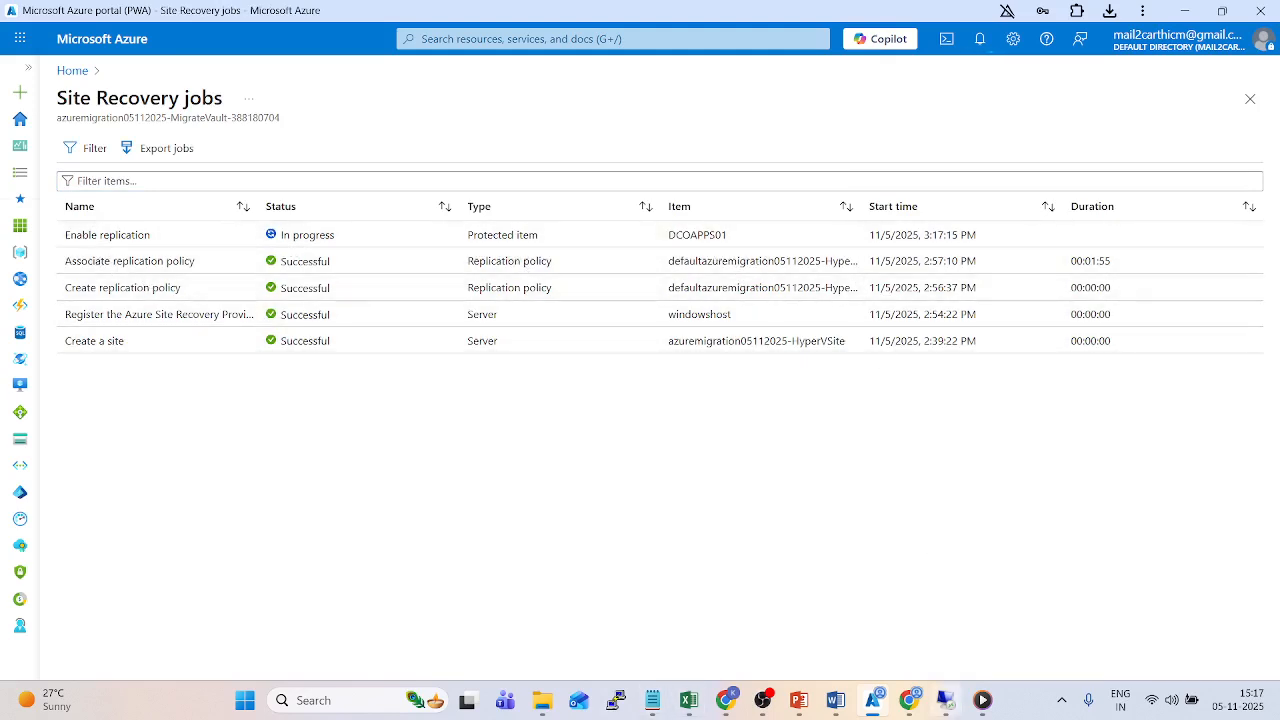
Arrange a reduced-size remote desktop window of the Hyper-V host below the Site Recovery jobs list and check DCOAPPS01's replication status and checkpoints.
left_click(945, 700)
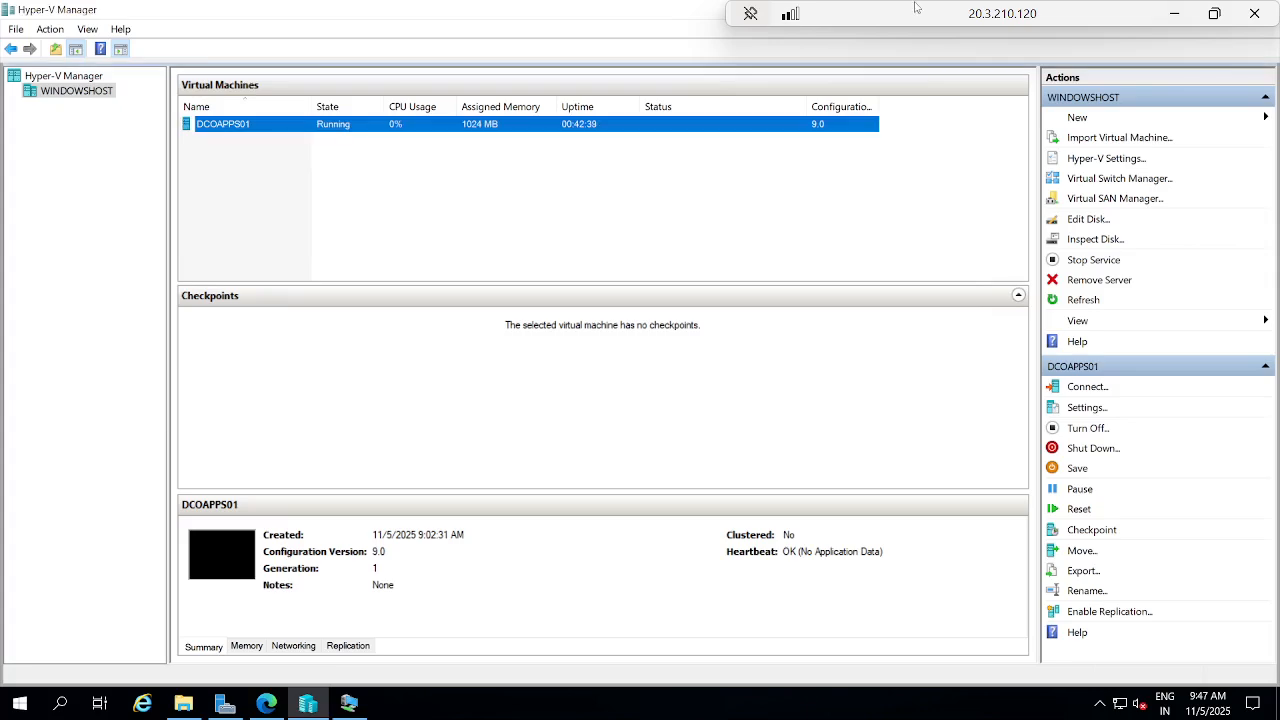
double_click(915, 7)
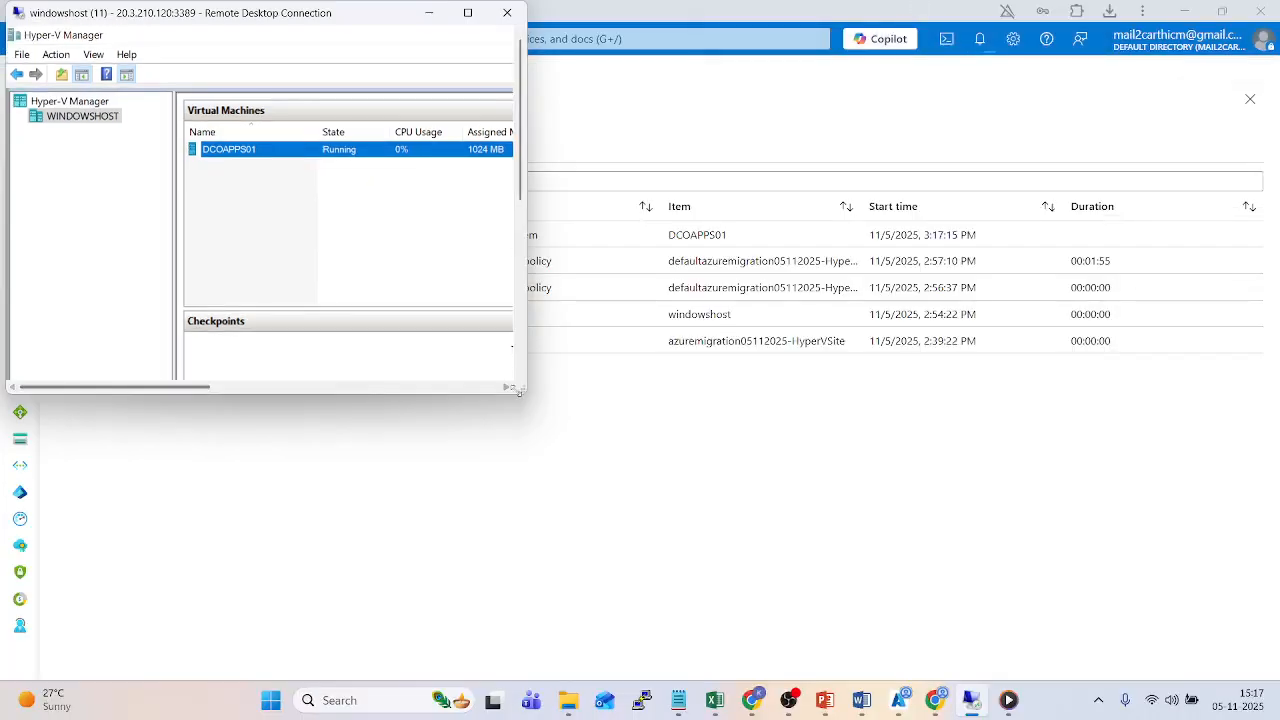
left_click_drag(519, 393, 893, 459)
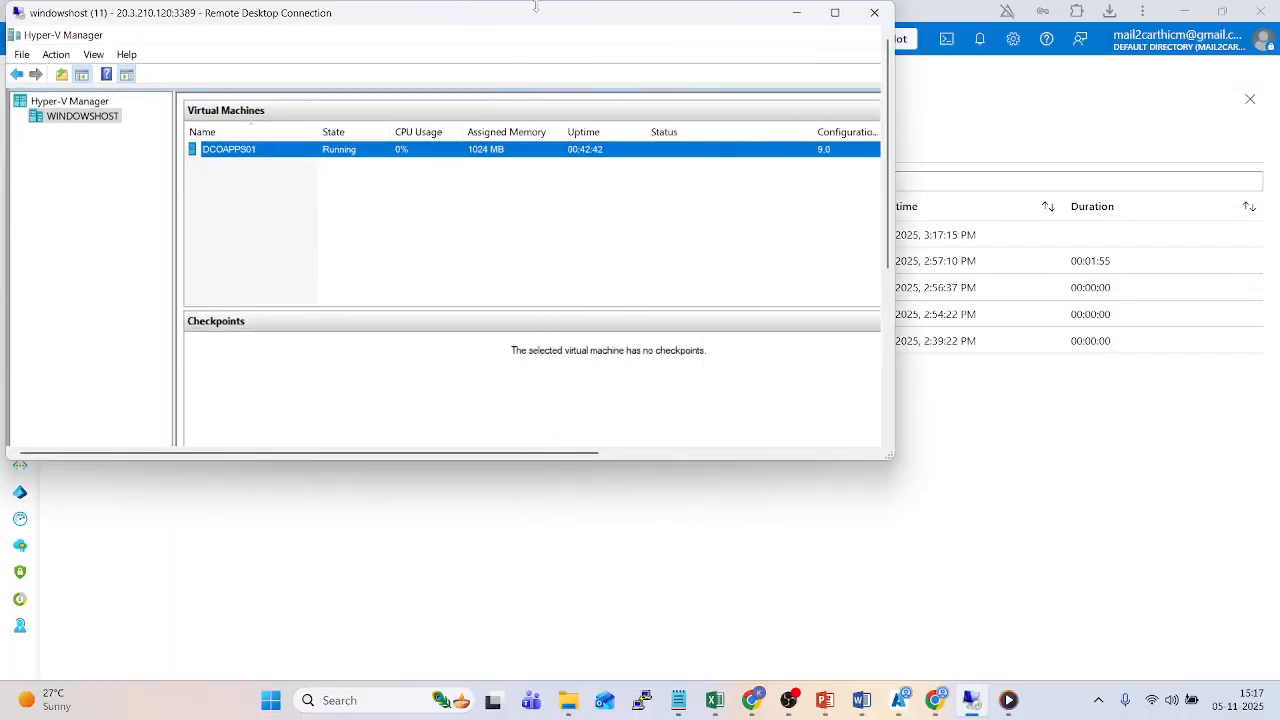
left_click_drag(535, 7, 640, 415)
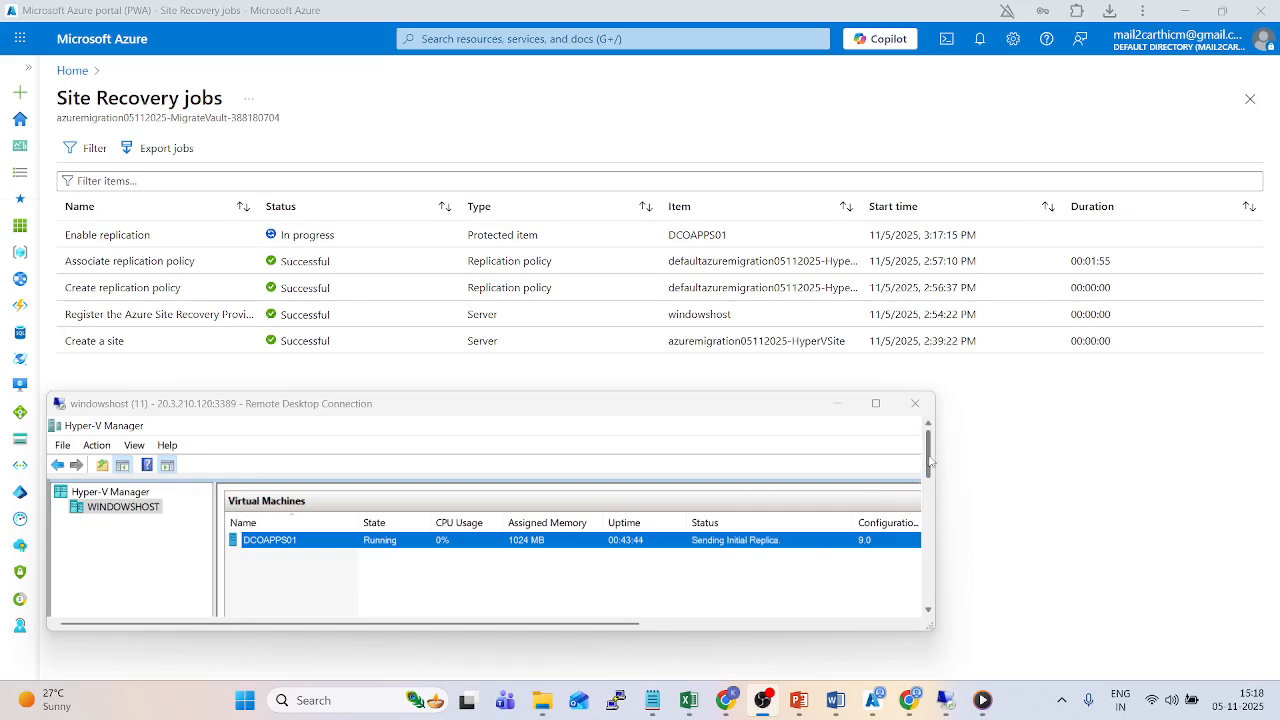
left_click_drag(928, 462, 930, 526)
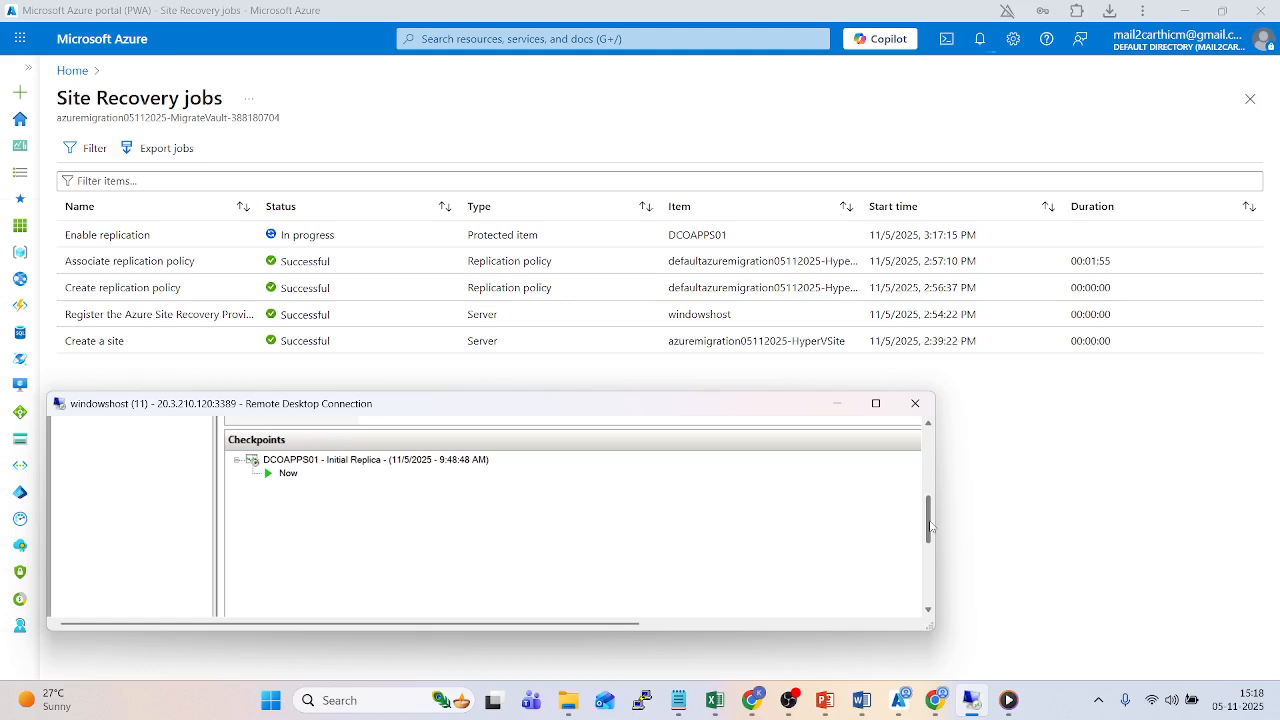
left_click_drag(930, 526, 929, 486)
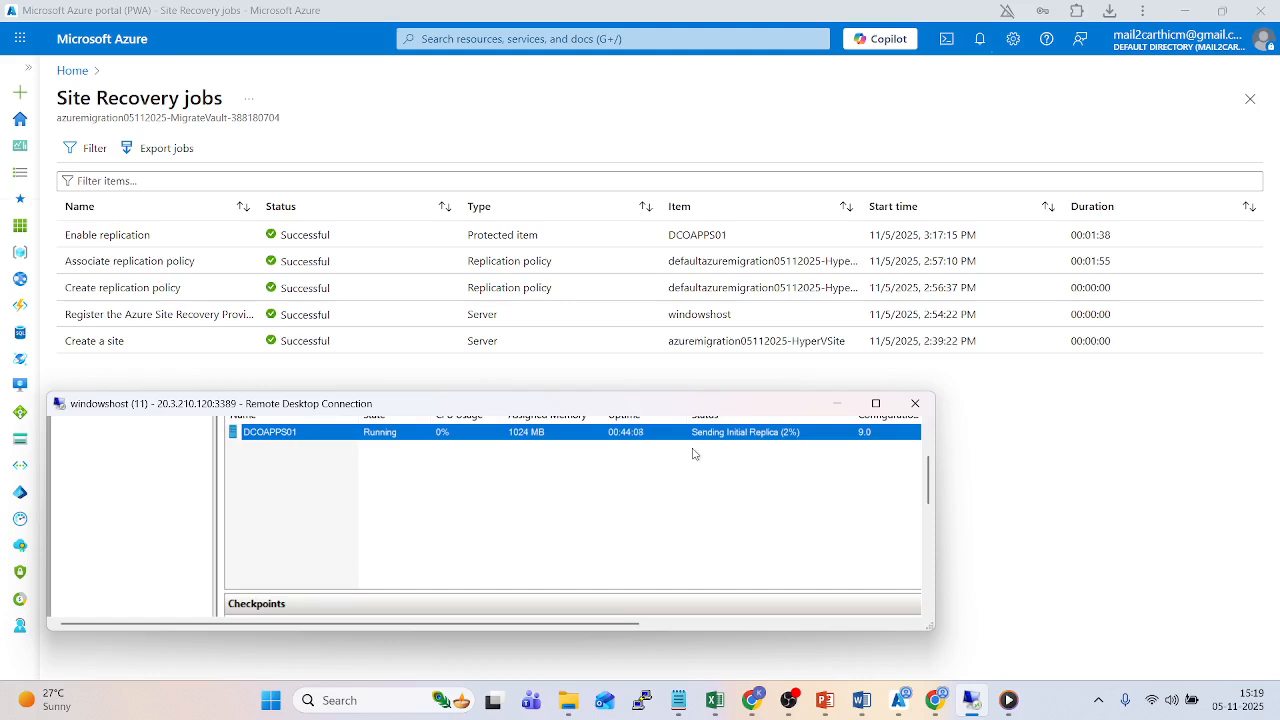
Check the portal notifications for the server replication result and close them.
left_click(980, 42)
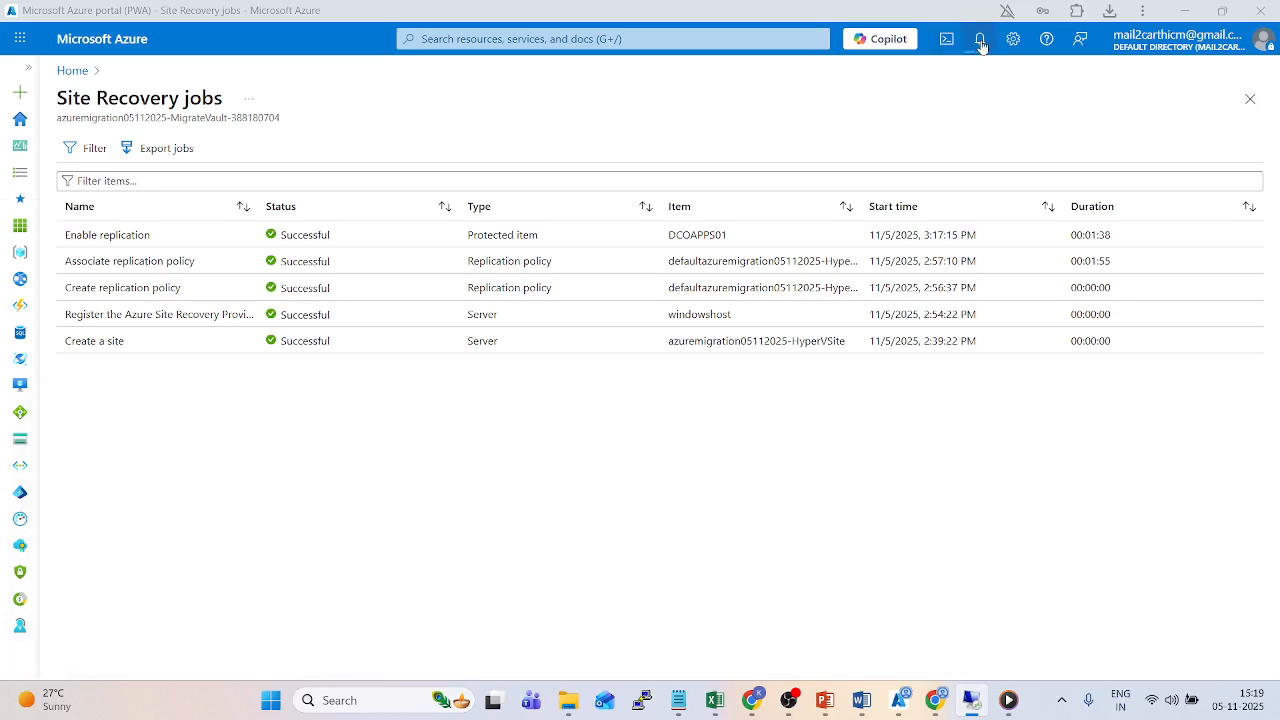
left_click(981, 43)
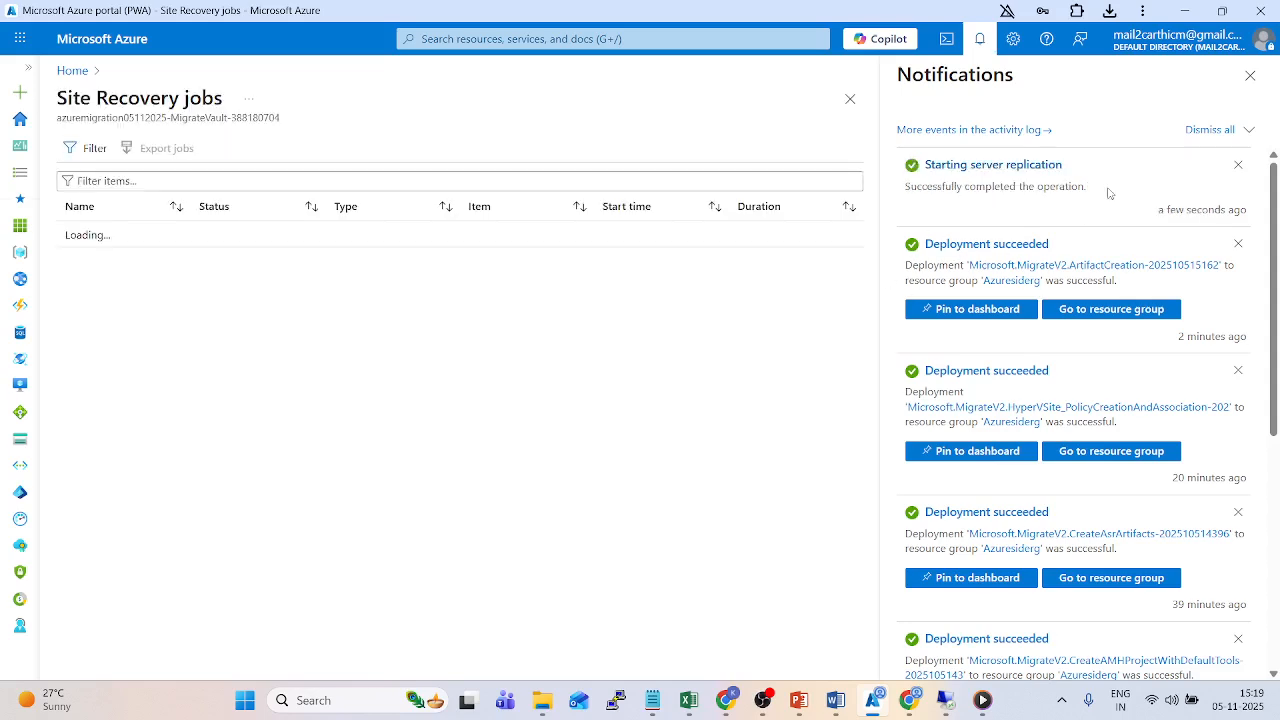
left_click(1250, 75)
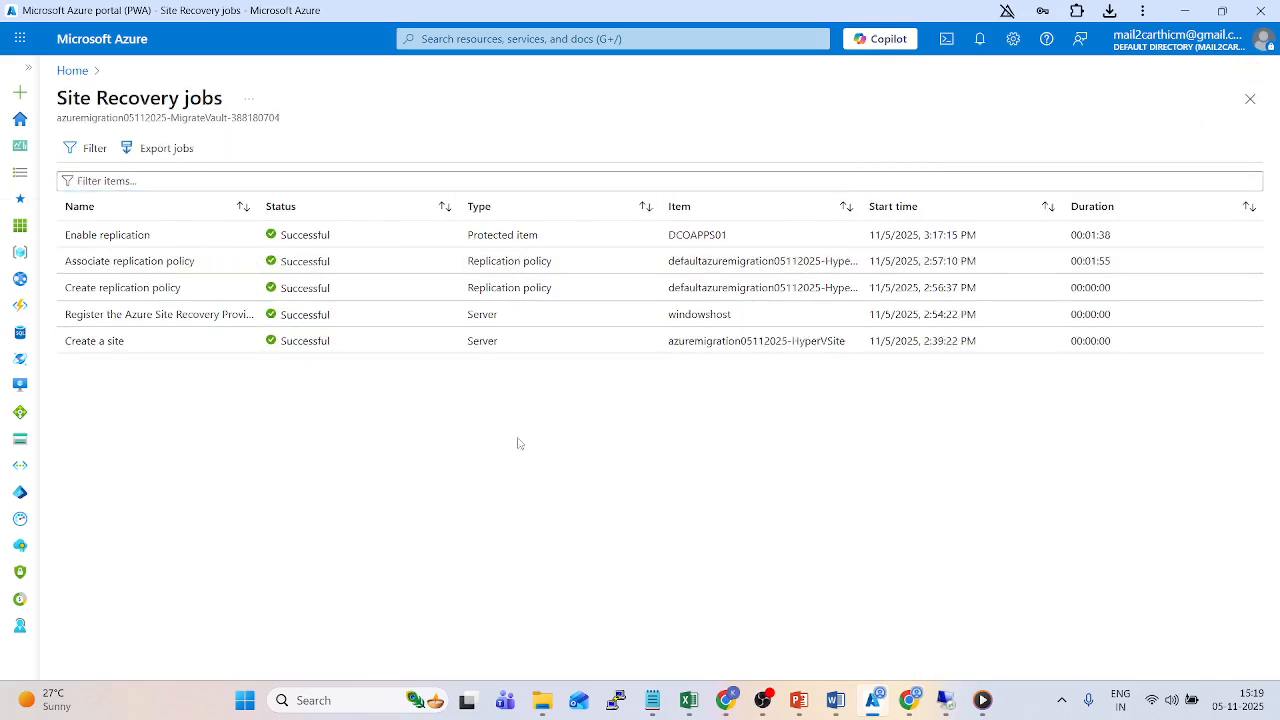
Open the Migrations page of the azuremigration05112025 project in Azure Migrate, checking DCOAPPS01's initial replication progress on the Hyper-V host meanwhile.
left_click(72, 70)
left_click(326, 150)
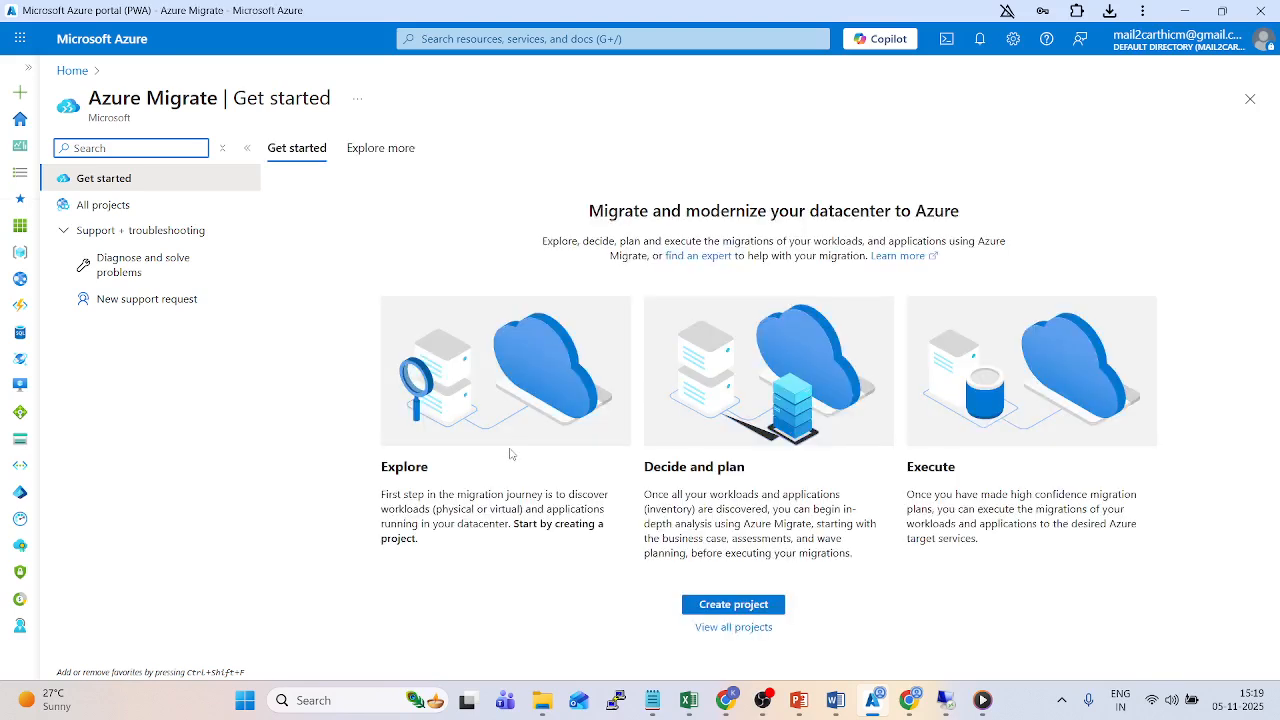
left_click(100, 206)
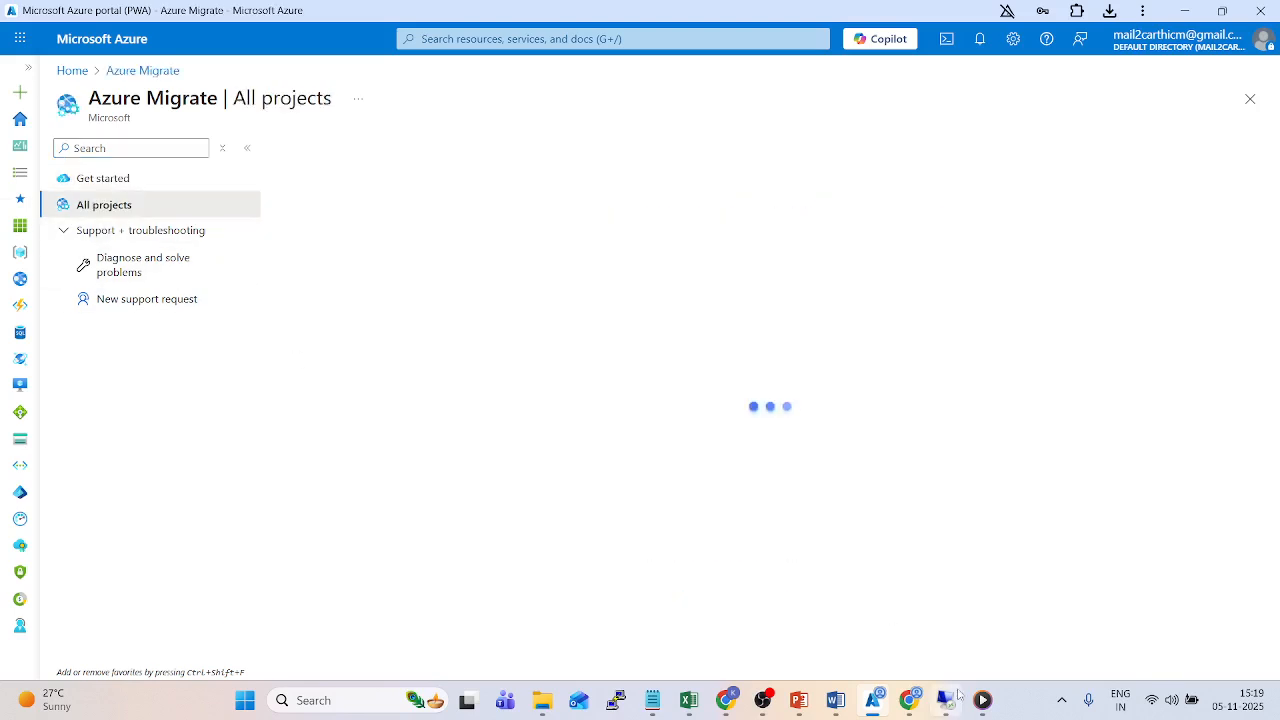
left_click(945, 700)
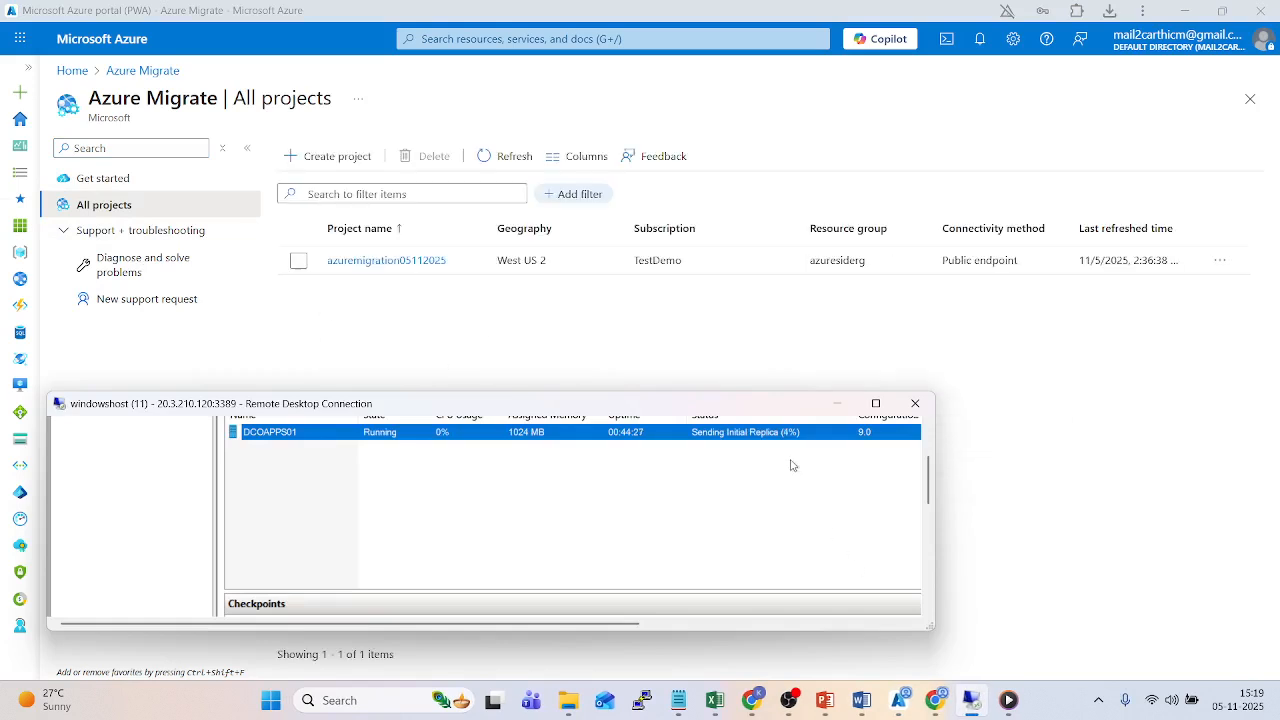
left_click(364, 266)
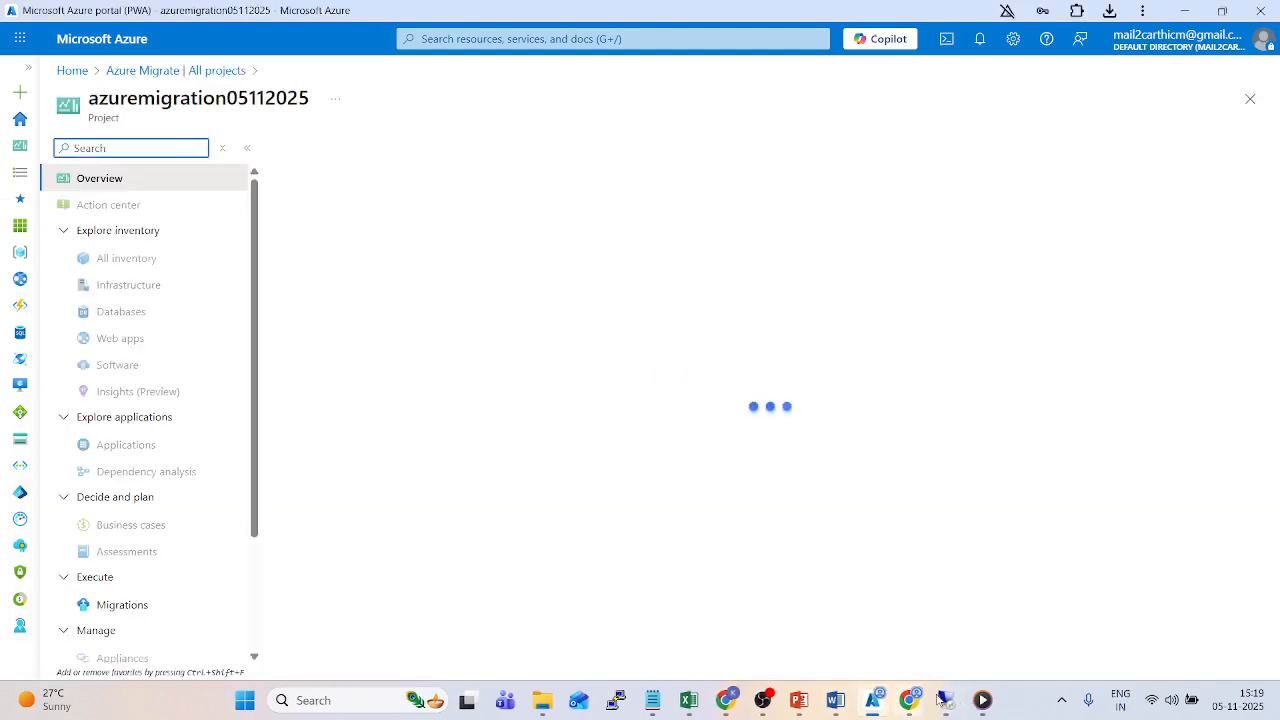
left_click(942, 700)
mouse_move(943, 700)
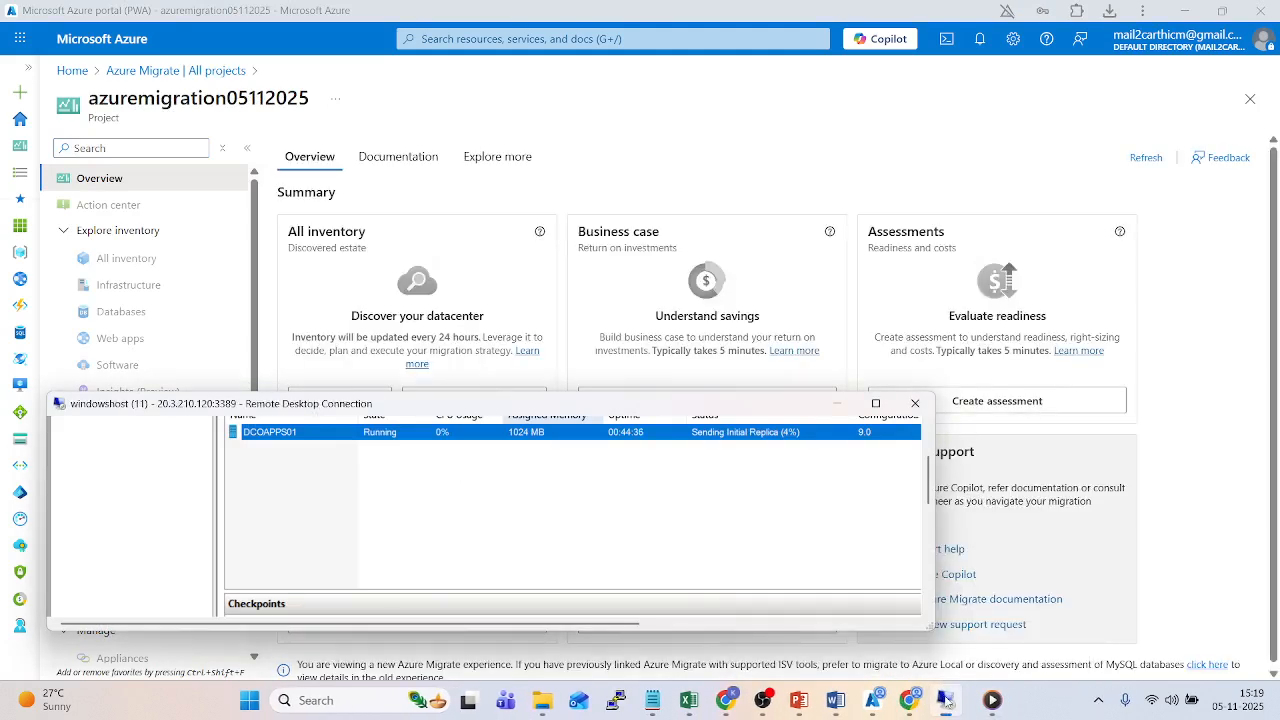
left_click(748, 122)
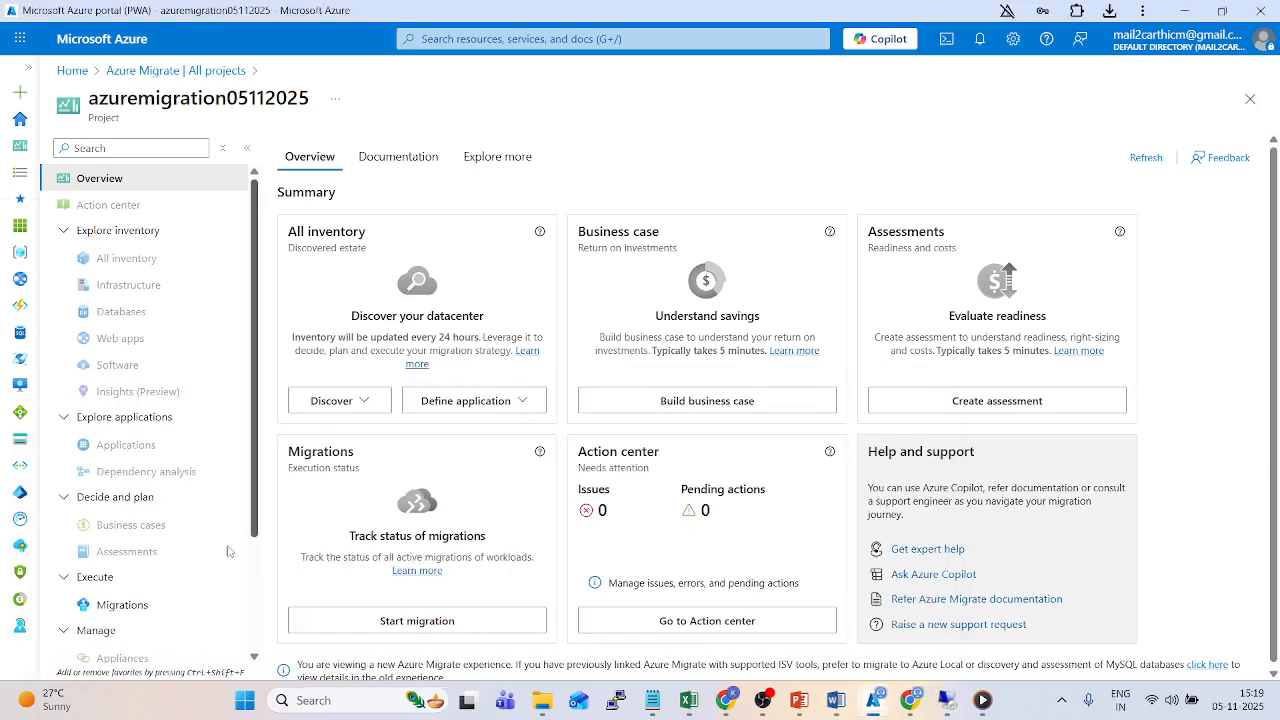
left_click(165, 606)
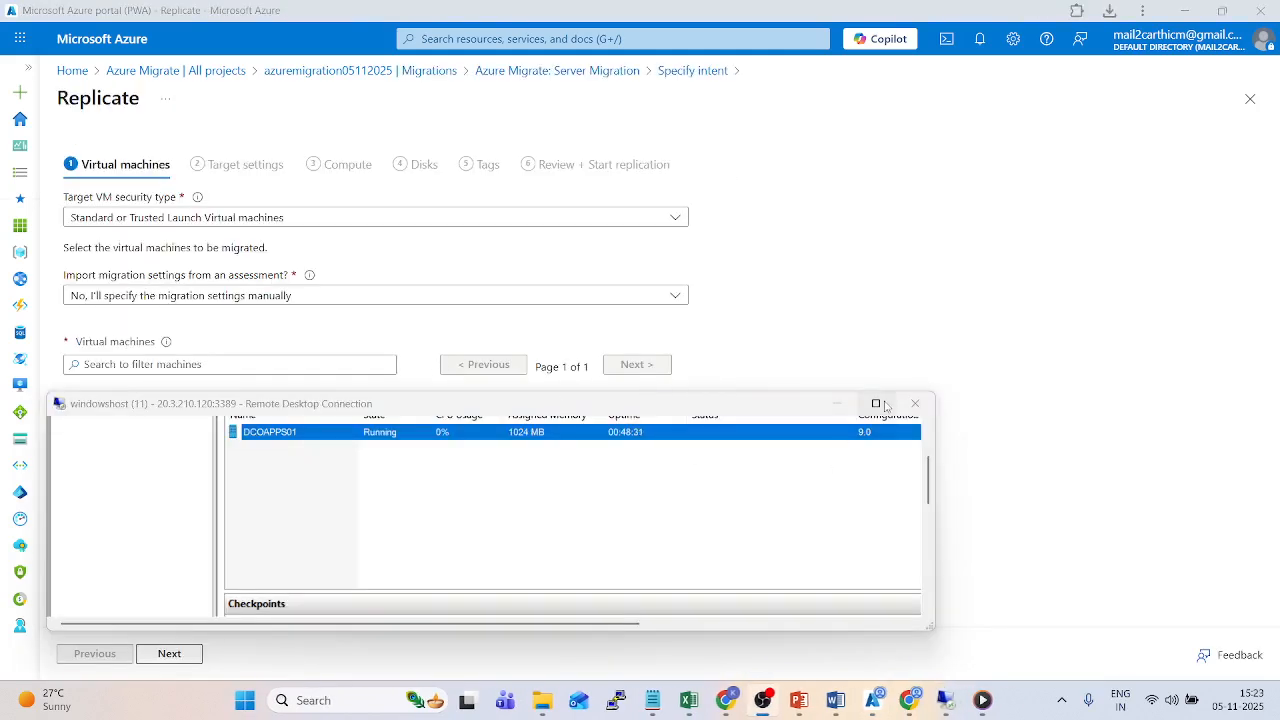
Enlarge the Hyper-V host session, inspect DCOAPPS01's replication details in Hyper-V Manager, and return to the Azure portal.
left_click(876, 403)
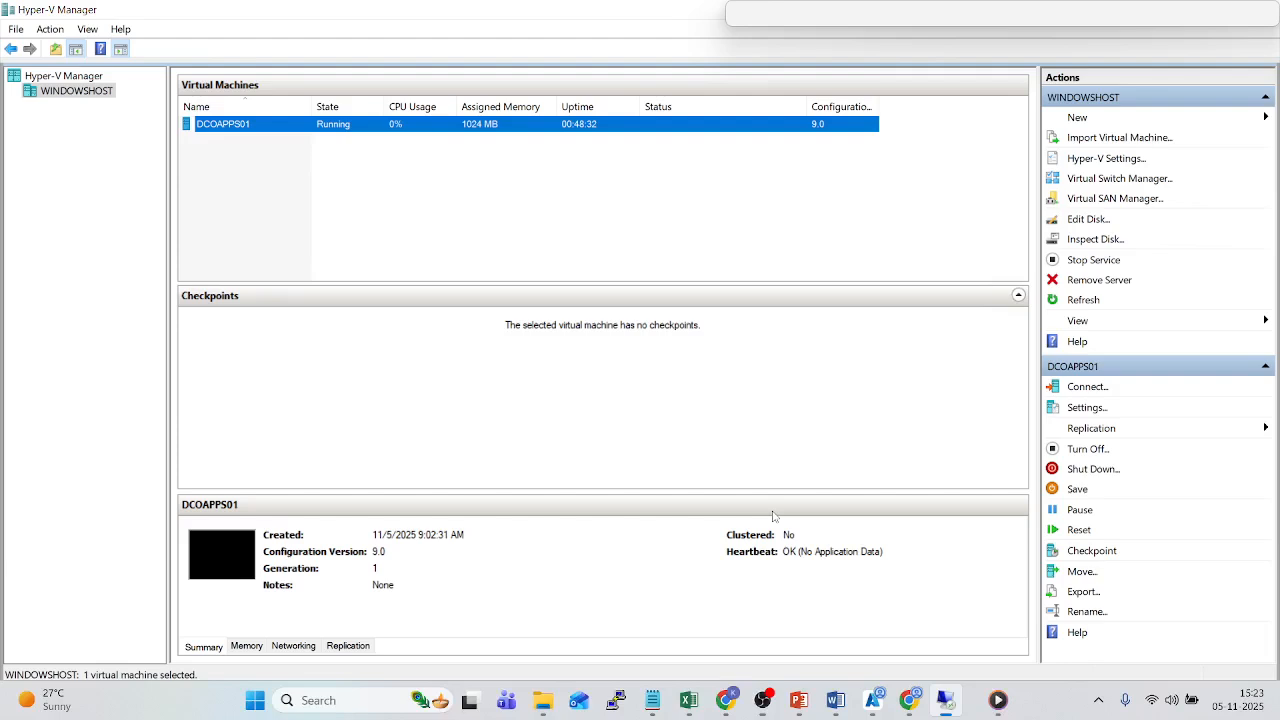
left_click(337, 648)
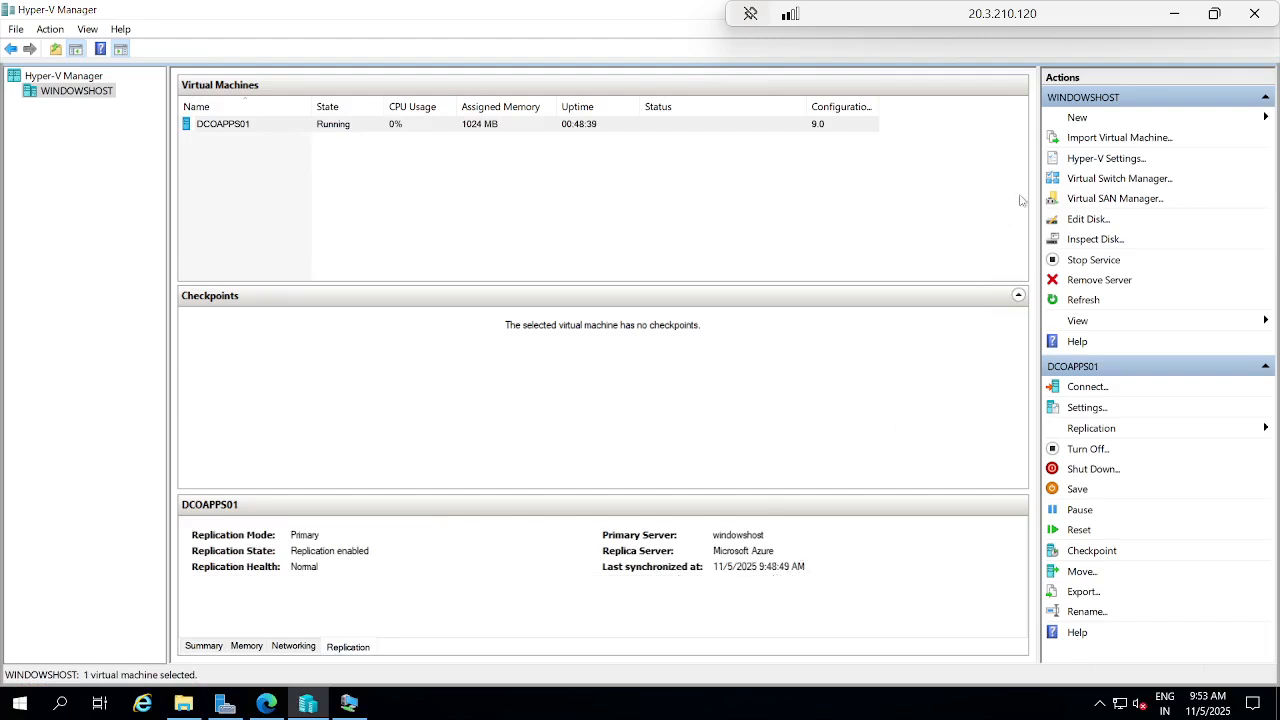
left_click(1177, 14)
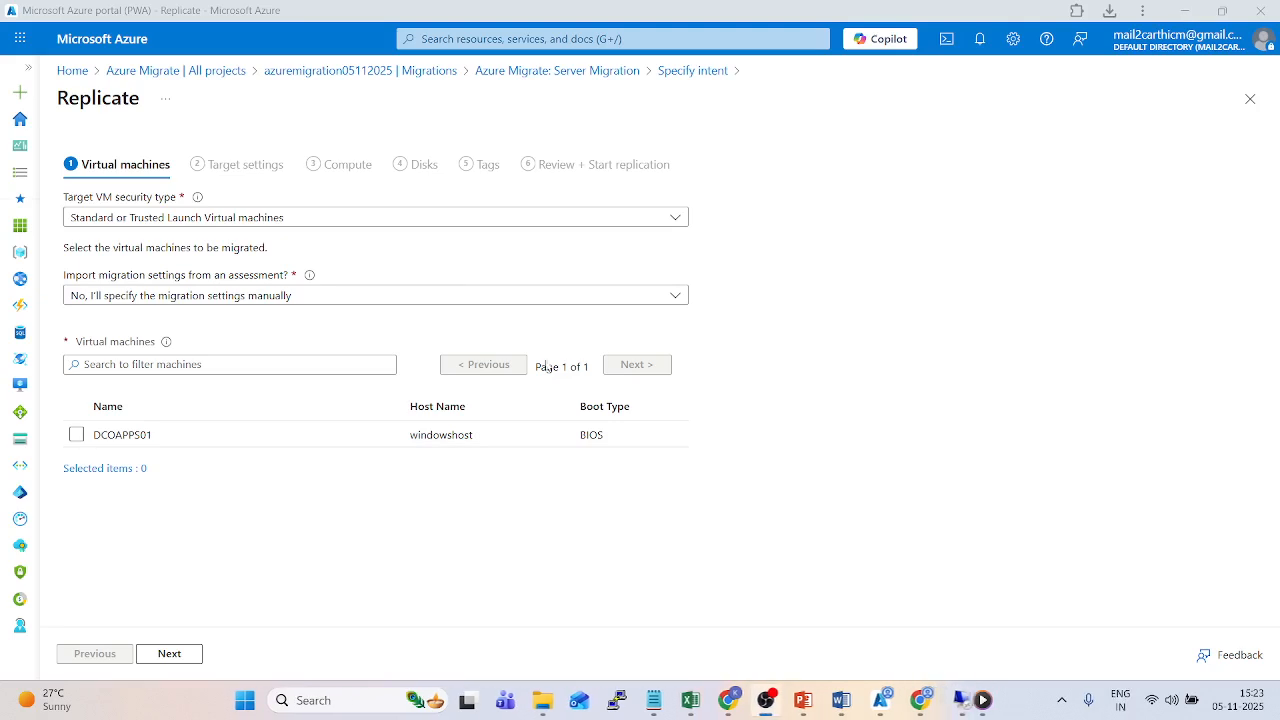
Open the list of migrating machines from the Server Migration overview's test migration section and check DCOAPPS01's replication status.
left_click(480, 72)
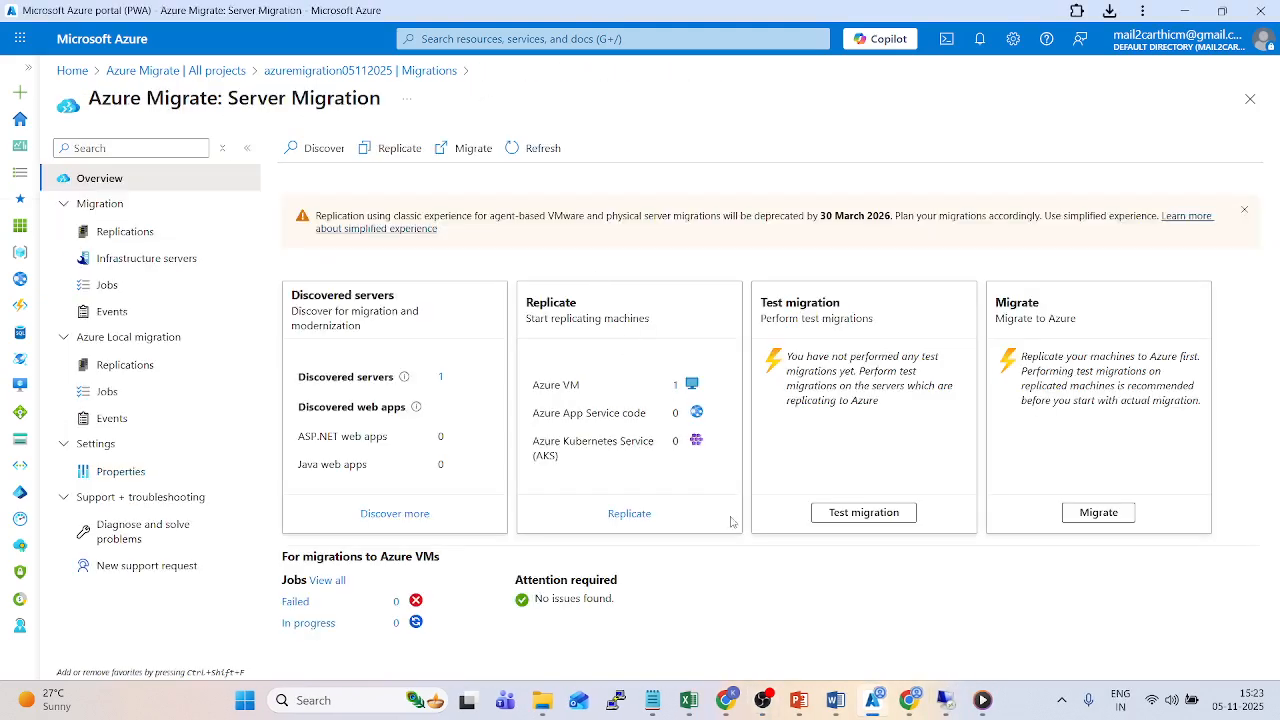
left_click(864, 513)
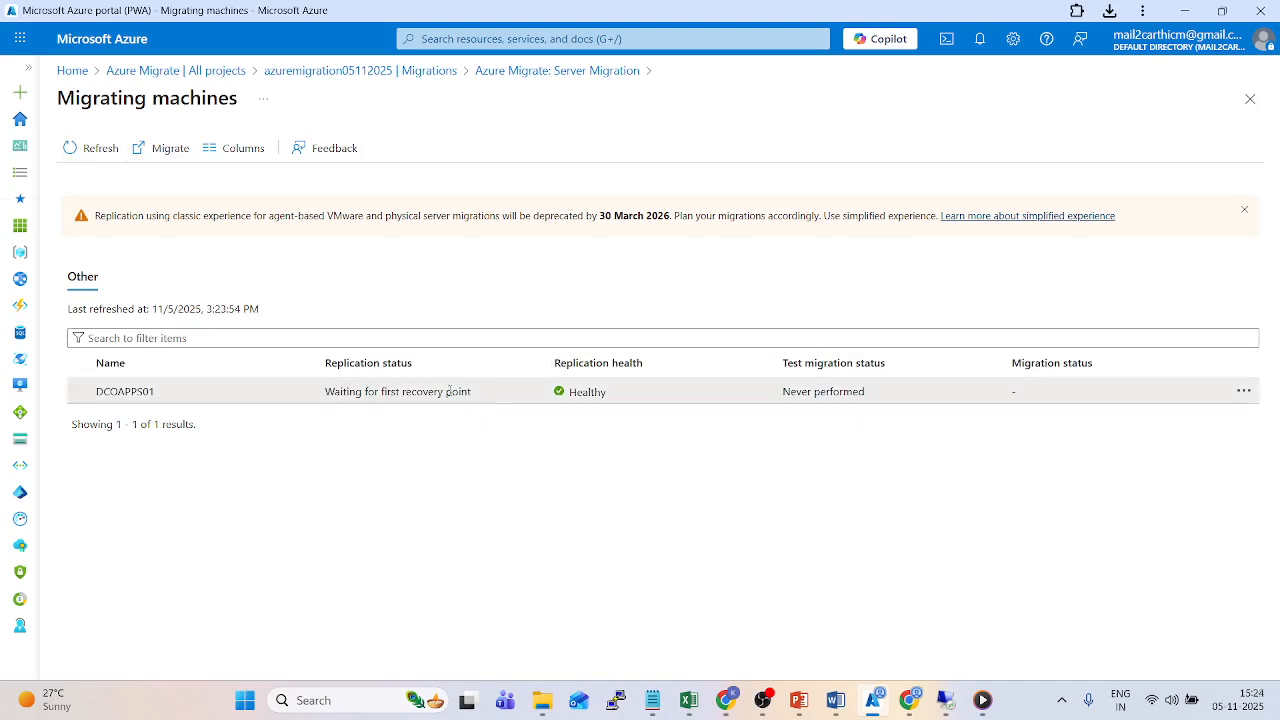
left_click_drag(488, 402, 316, 391)
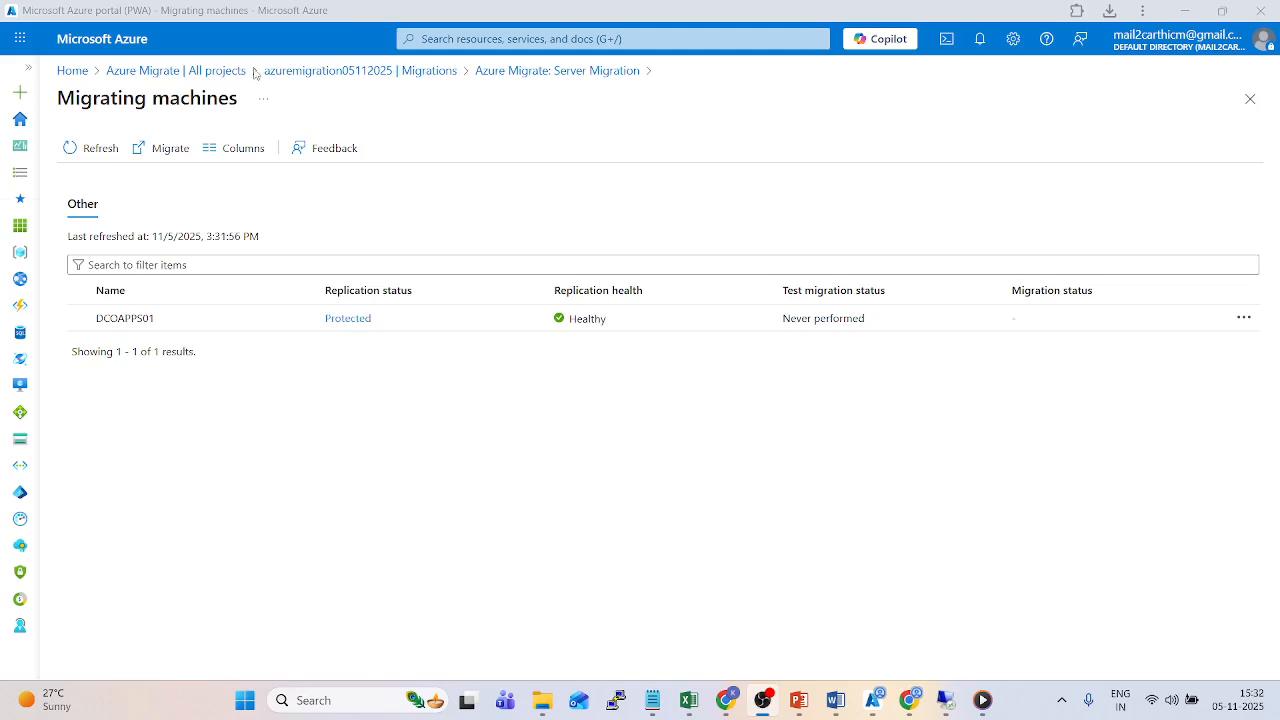
Start migrating DCOAPPS01 to an Azure VM from the project's Migrations page, choosing not to shut down virtual machines.
left_click(437, 80)
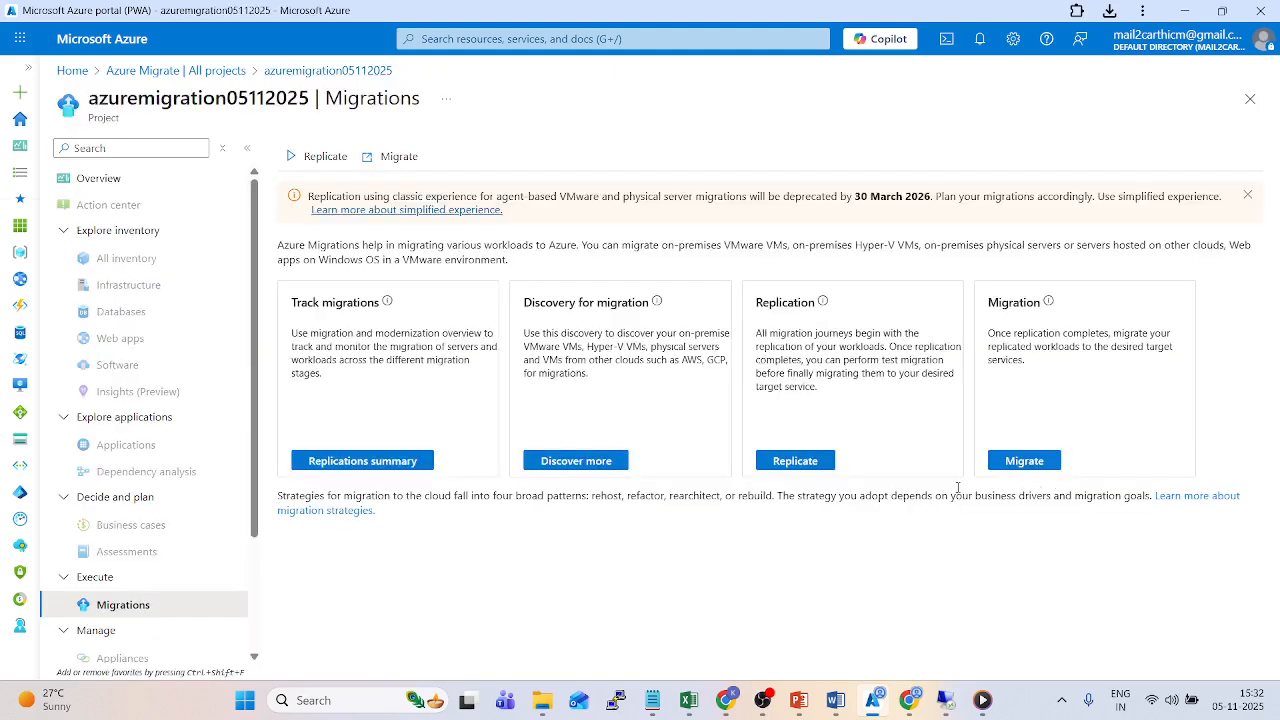
left_click(1022, 460)
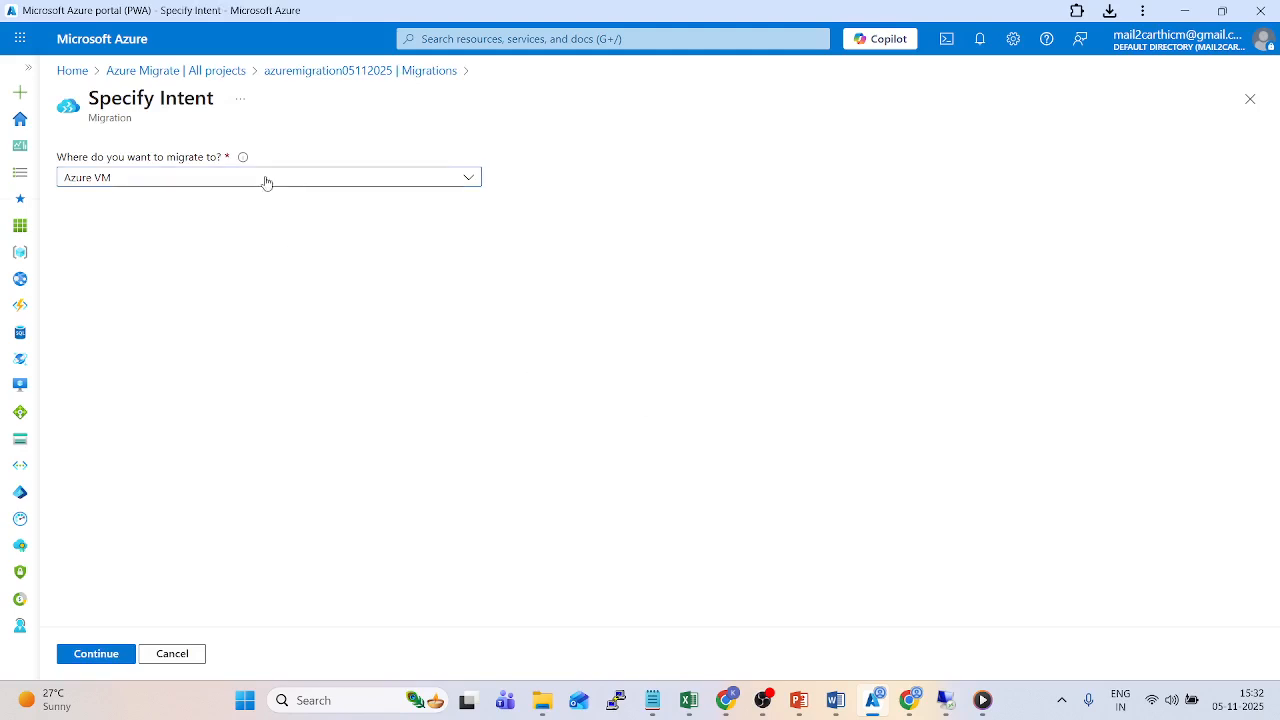
left_click(92, 654)
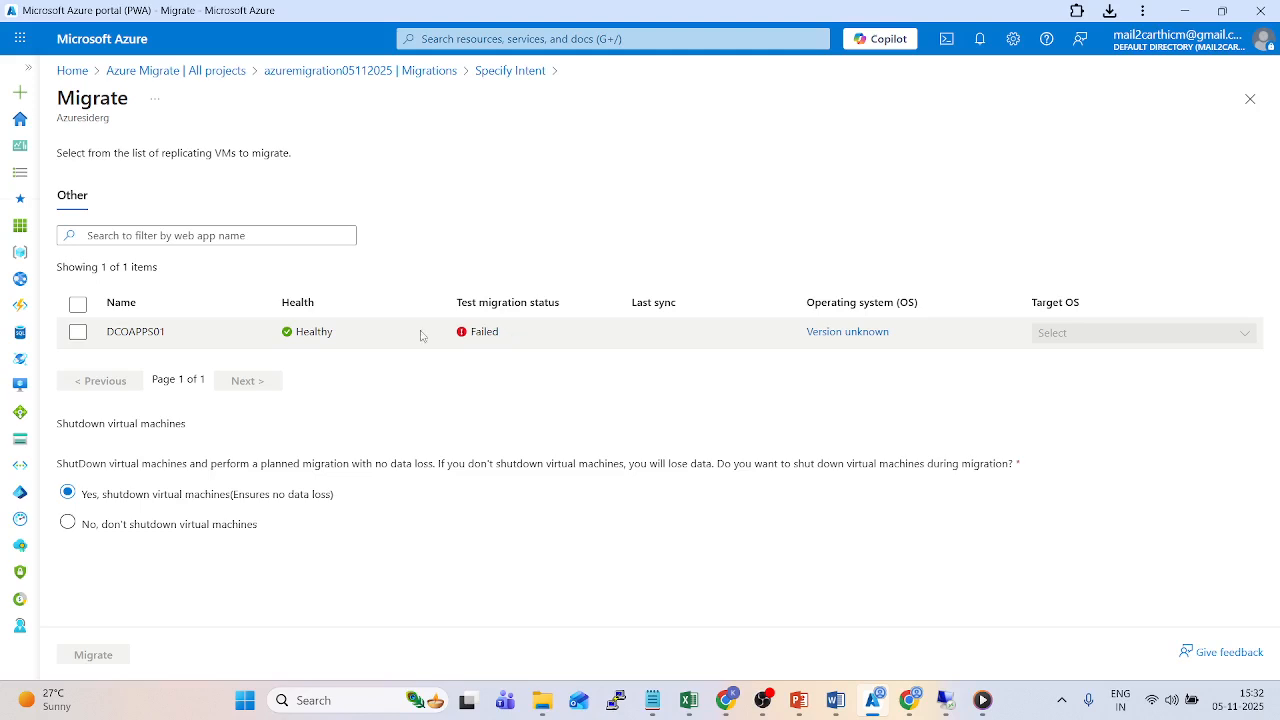
left_click(77, 331)
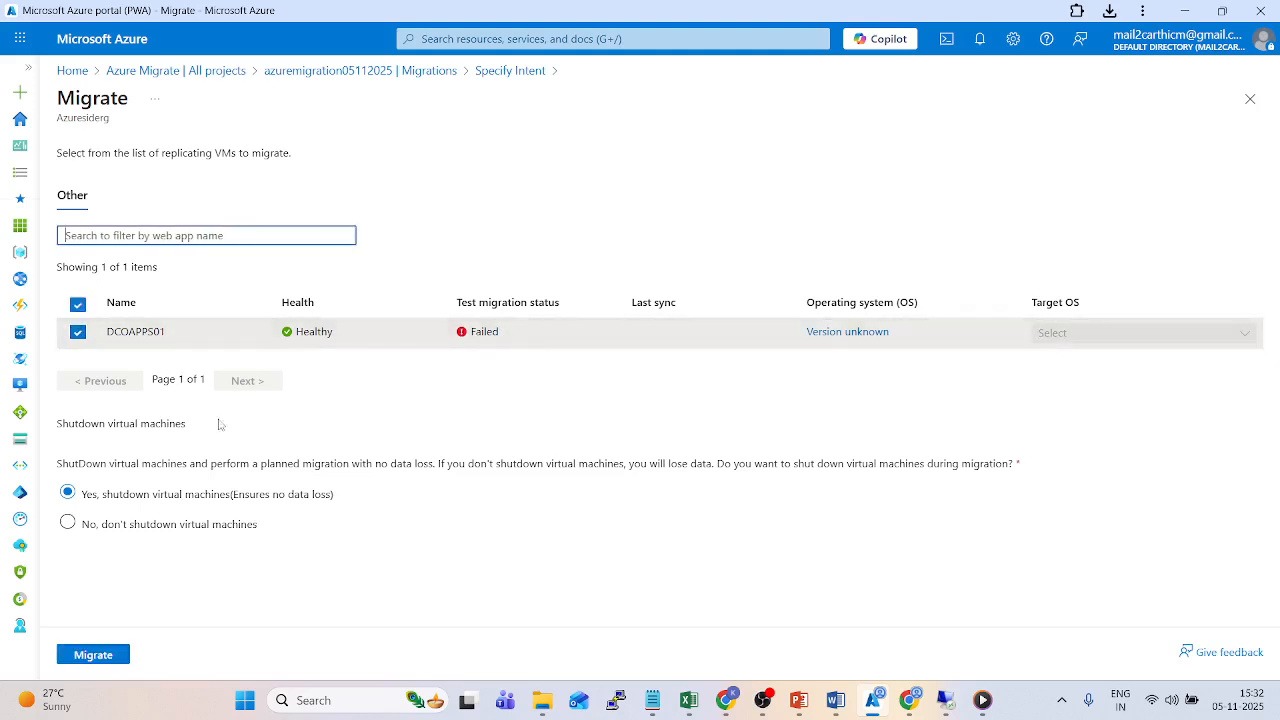
left_click(67, 524)
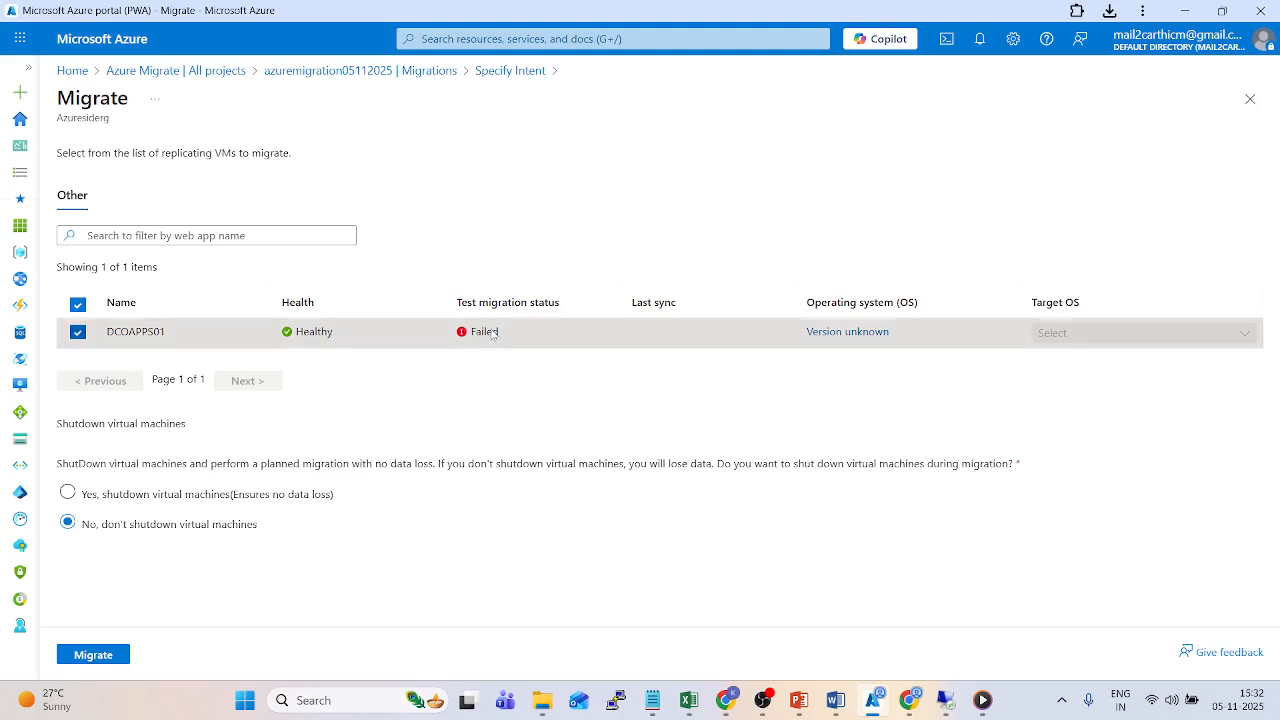
left_click(93, 655)
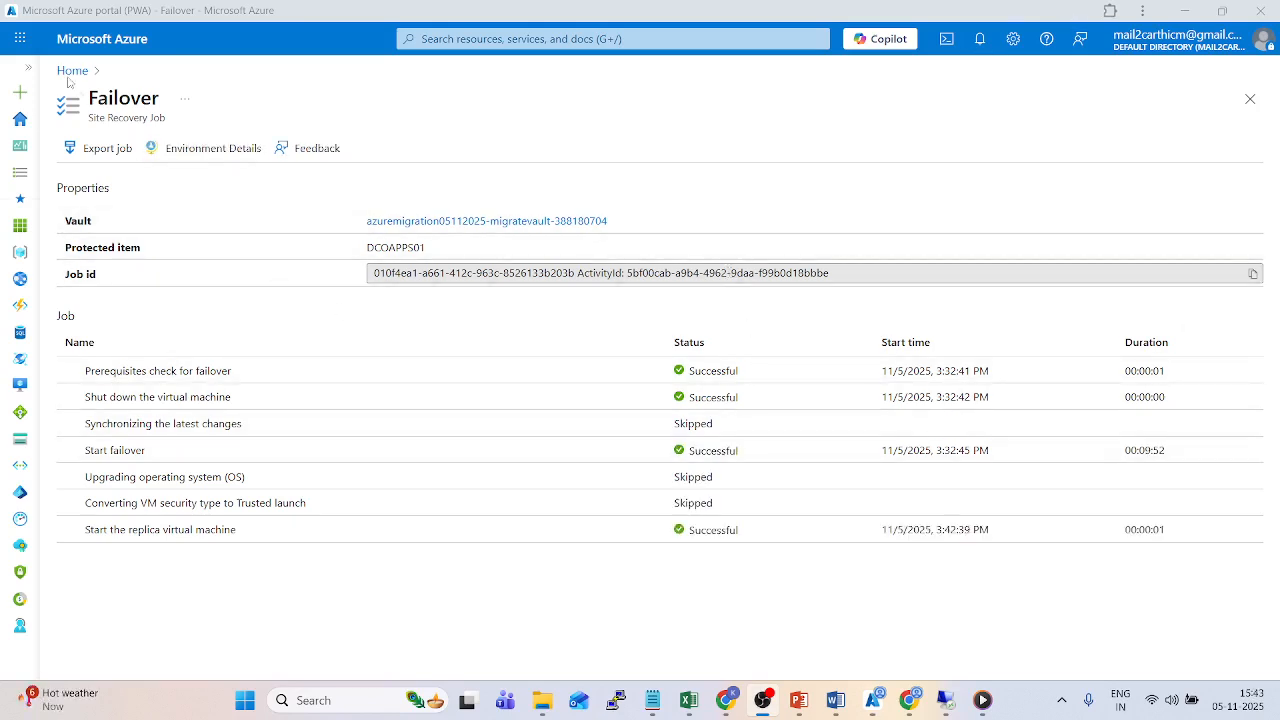
Open the migrated DCOAPPS01 virtual machine from the Azure virtual machines list.
left_click(22, 120)
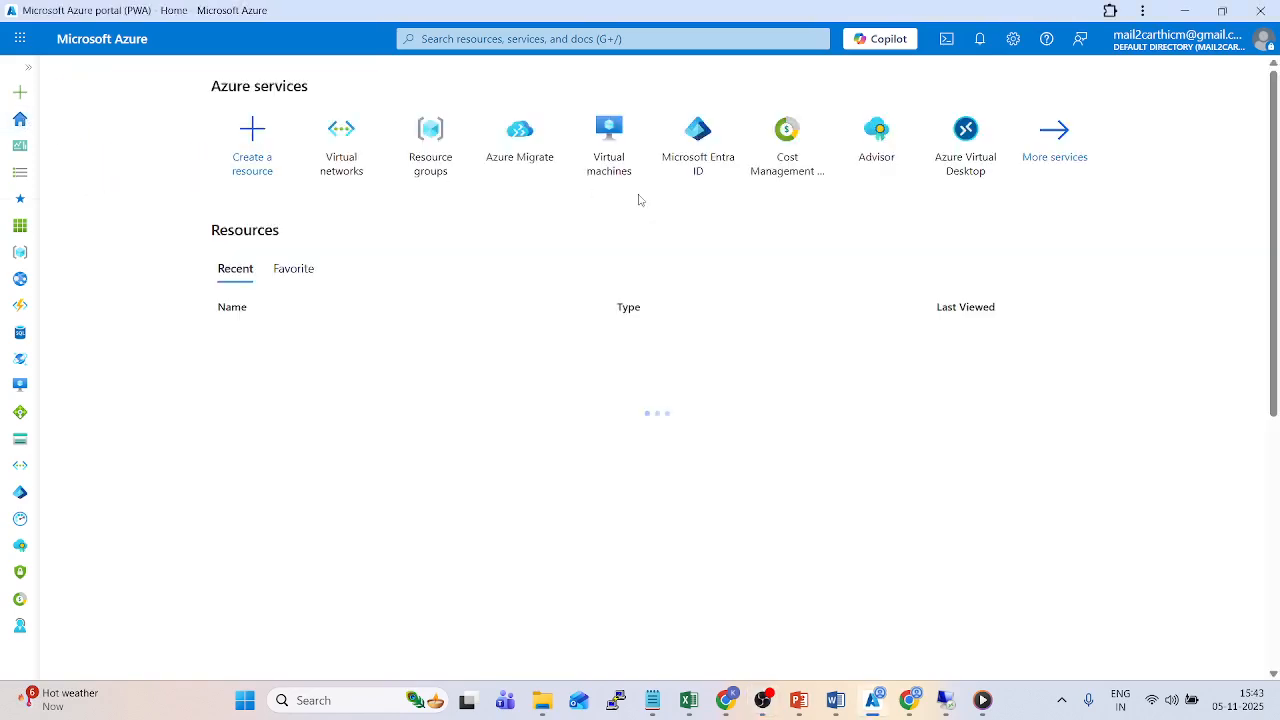
left_click(611, 148)
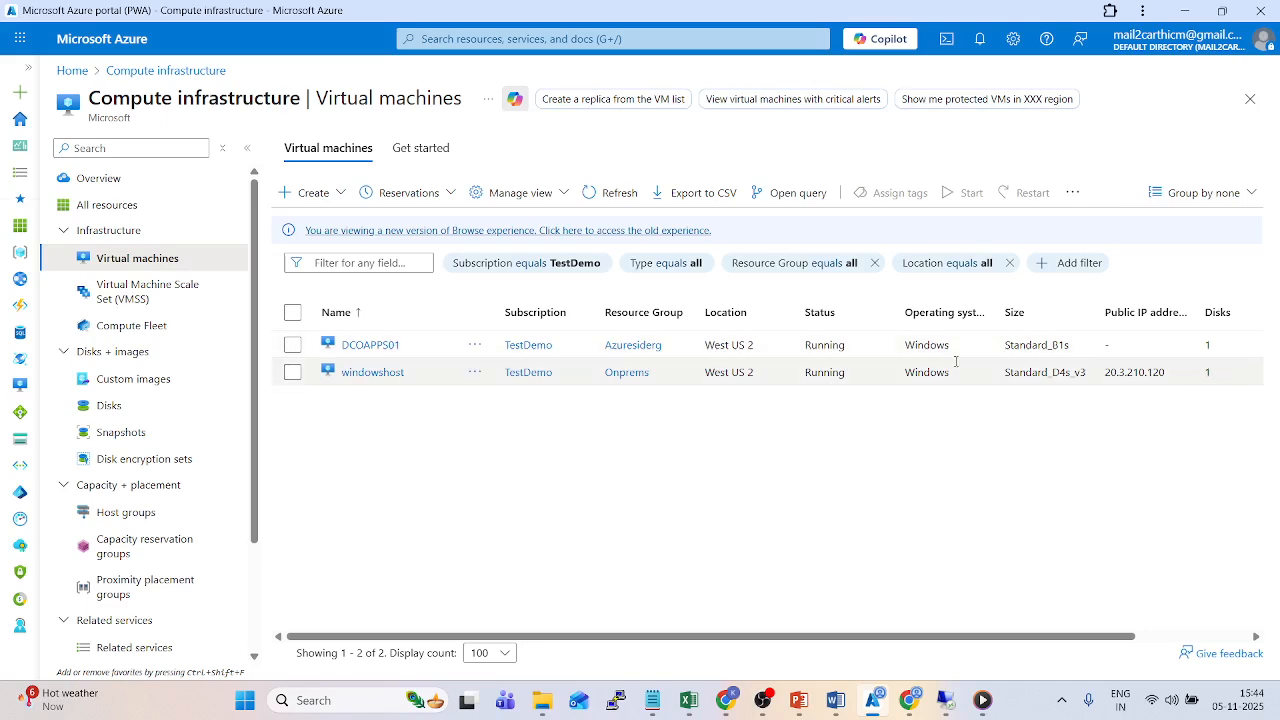
left_click(370, 345)
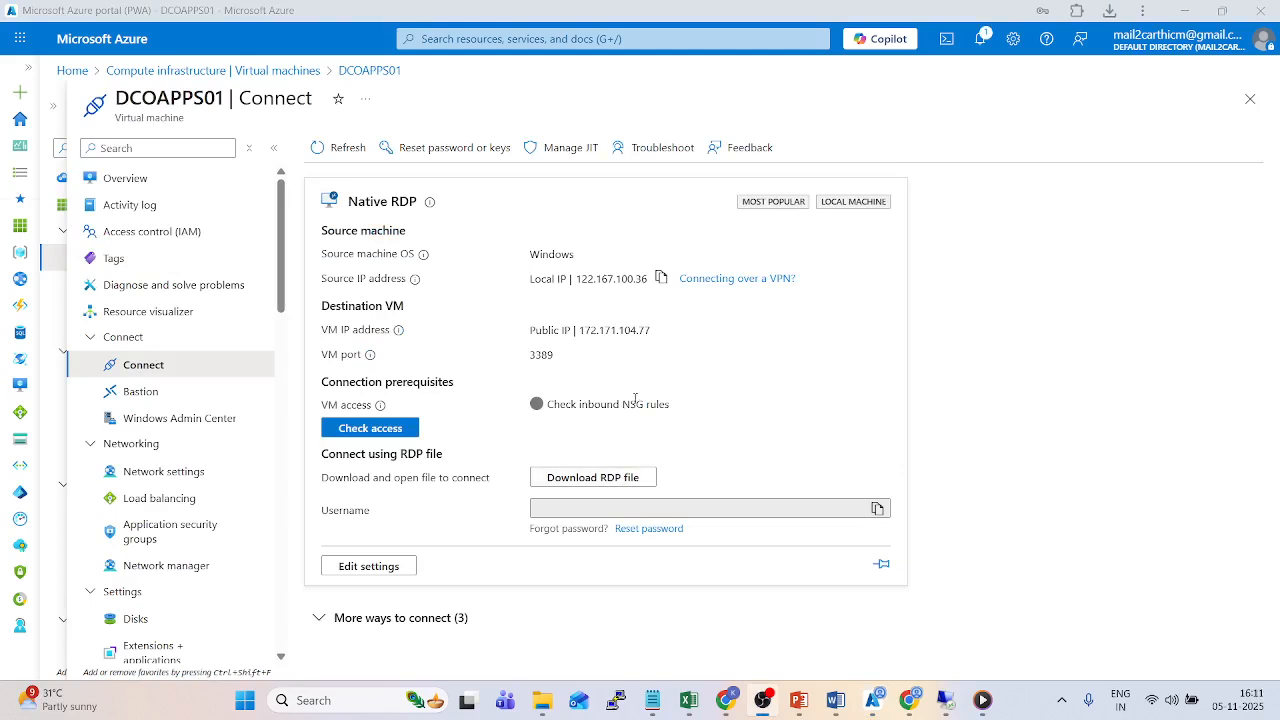
Connect to the migrated DCOAPPS01 VM with the downloaded RDP file, entering the account password and accepting the certificate warning.
left_click(1109, 12)
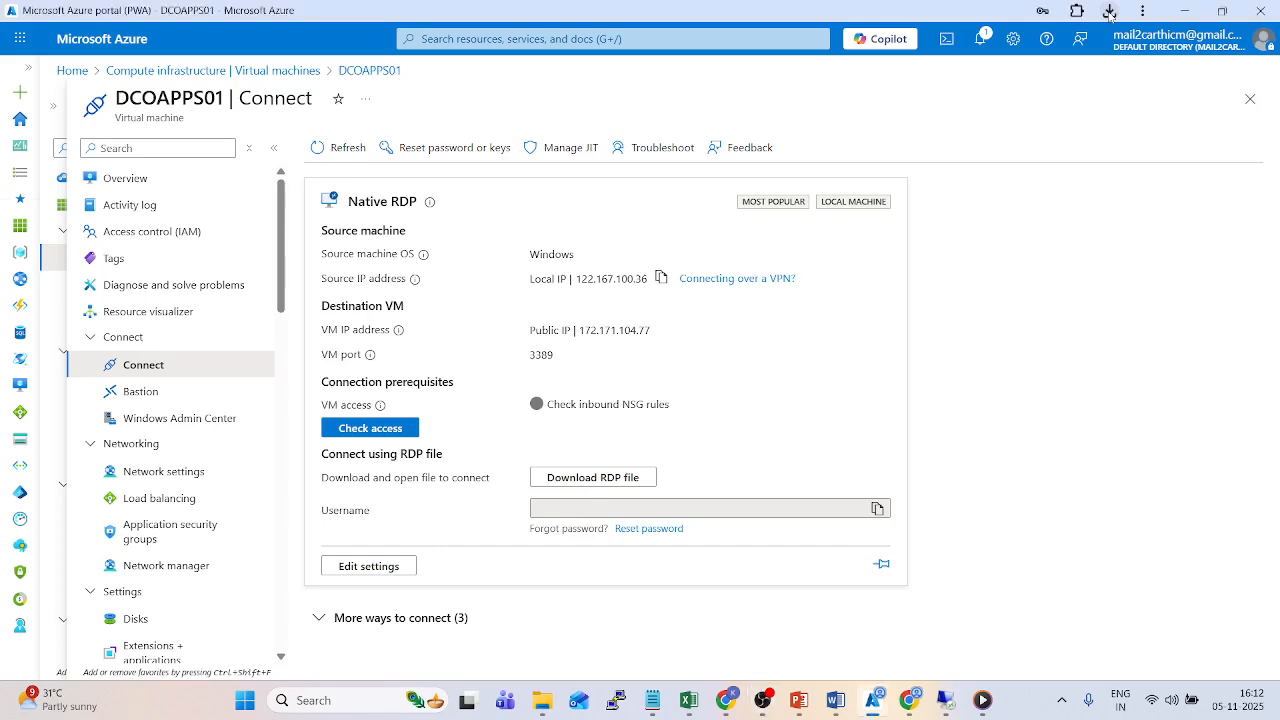
left_click(1109, 12)
left_click(937, 86)
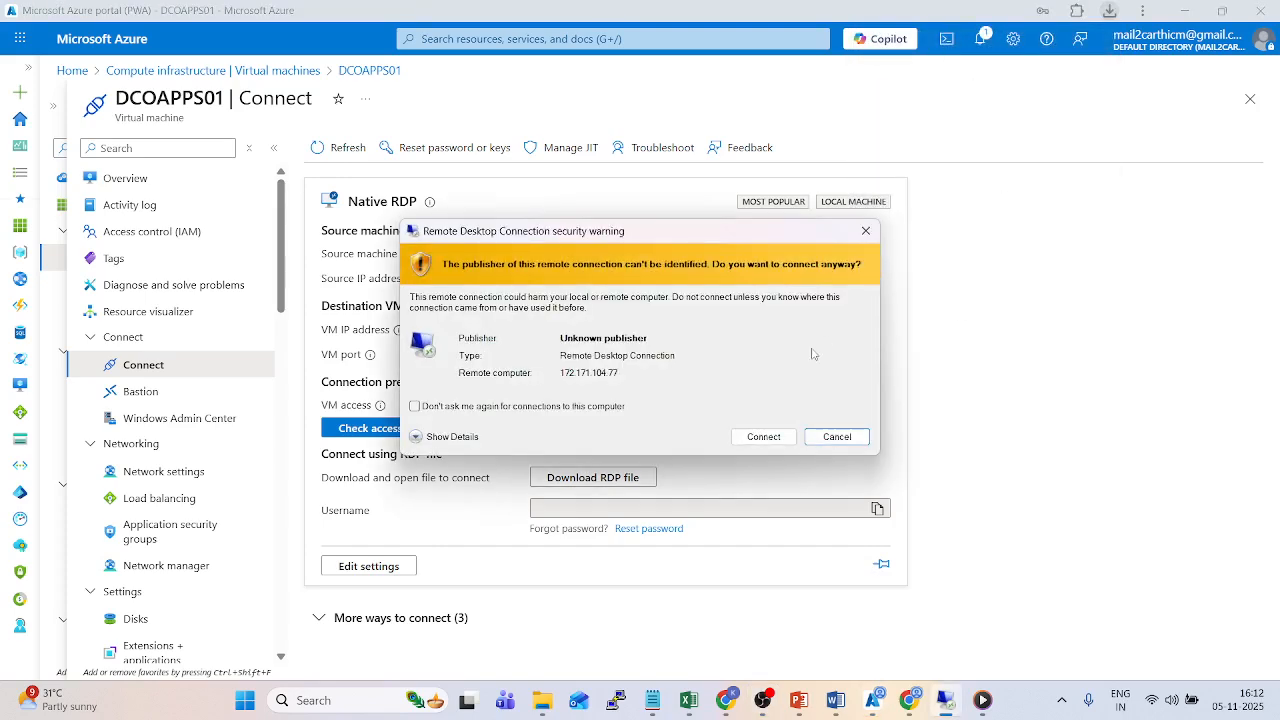
left_click(745, 440)
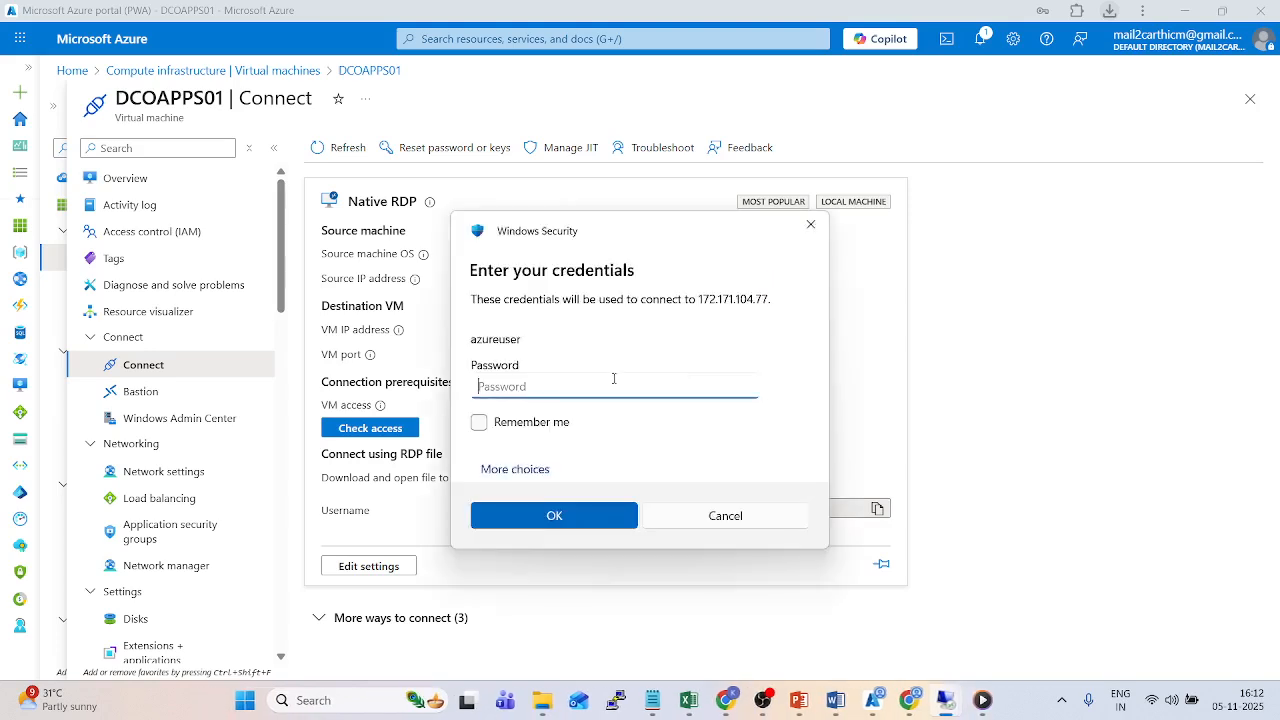
type("•••••••")
key("Return")
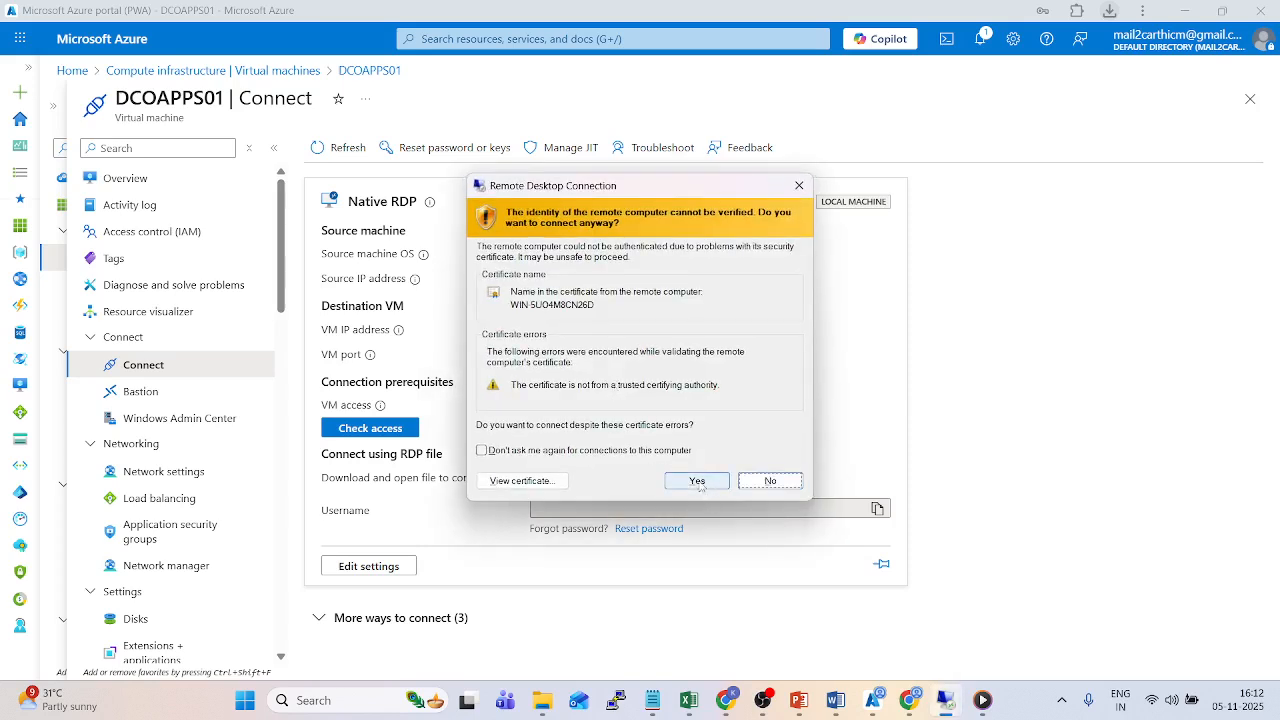
left_click(697, 480)
left_click_drag(576, 293, 769, 367)
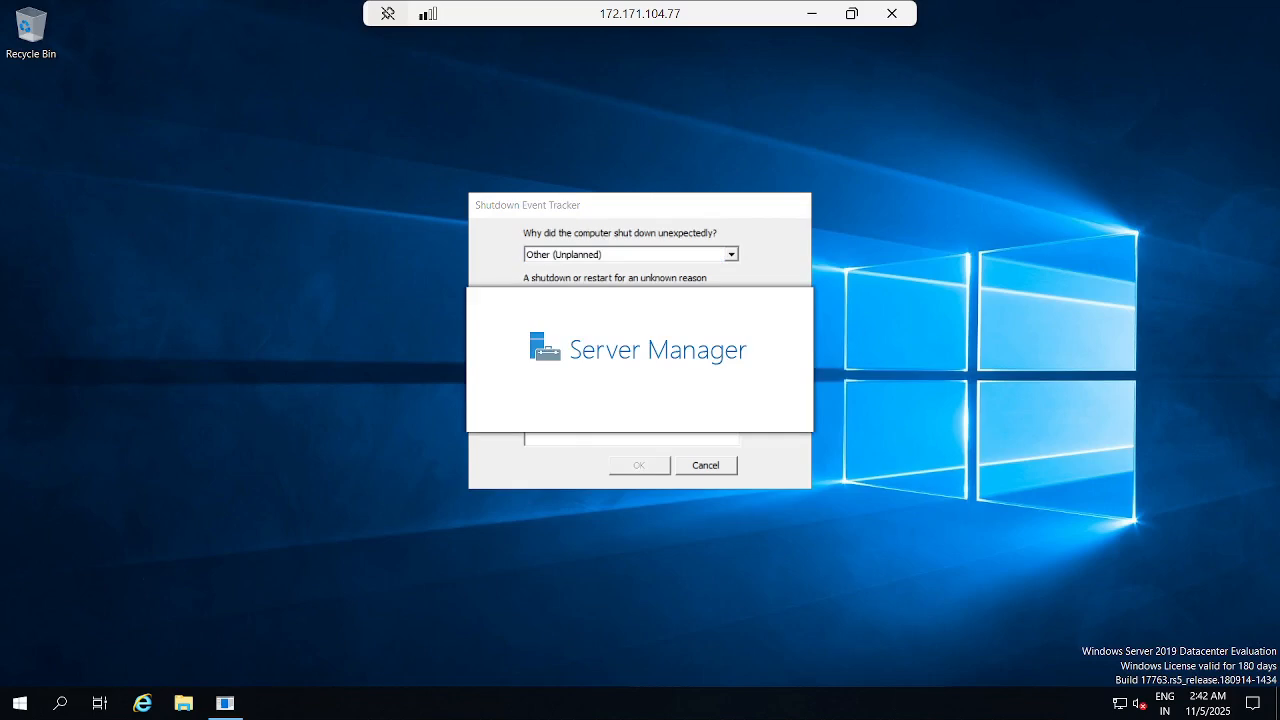
Switch to the Hyper-V host session and open the source DCOAPPS01 machine's console in a window.
left_click(813, 15)
mouse_move(948, 702)
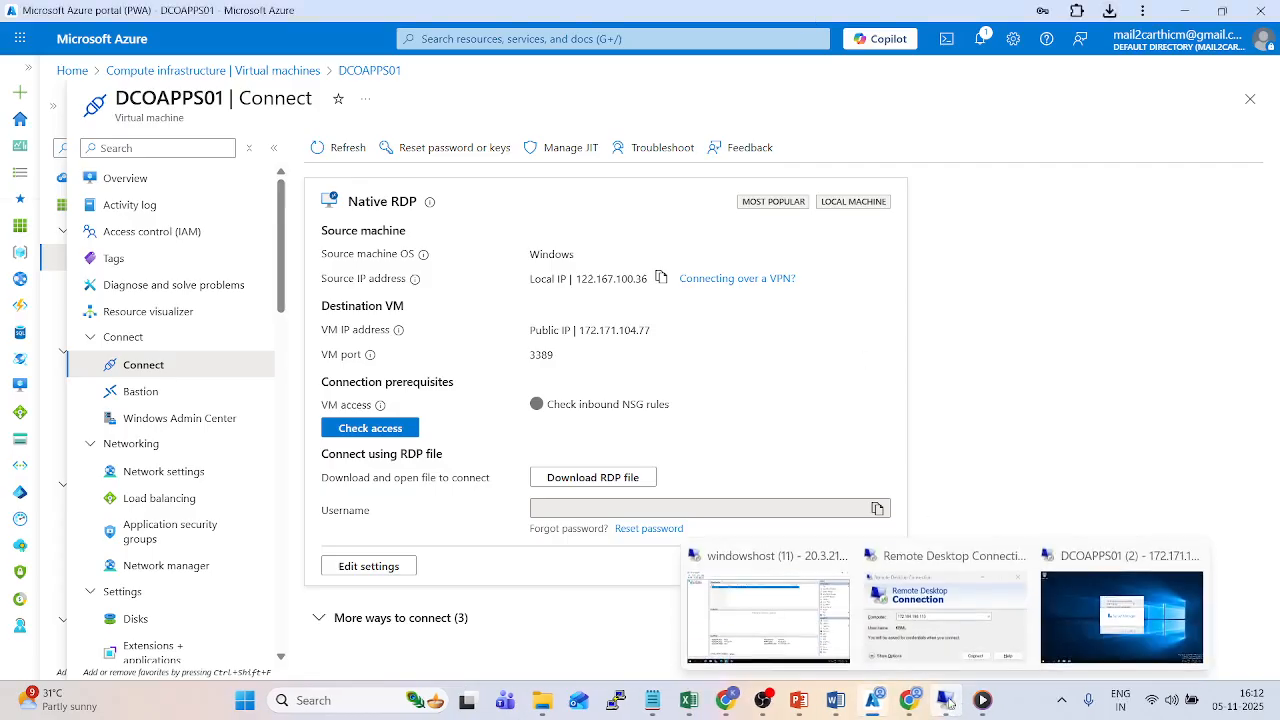
left_click(777, 616)
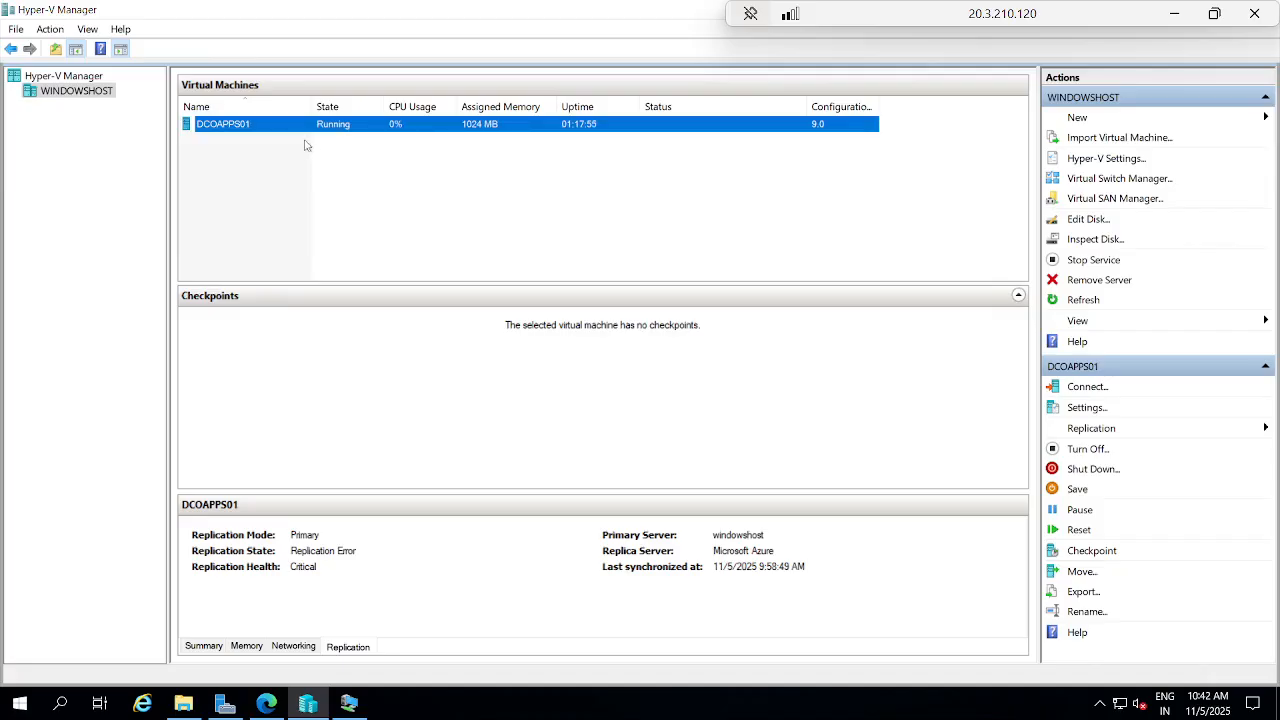
double_click(250, 124)
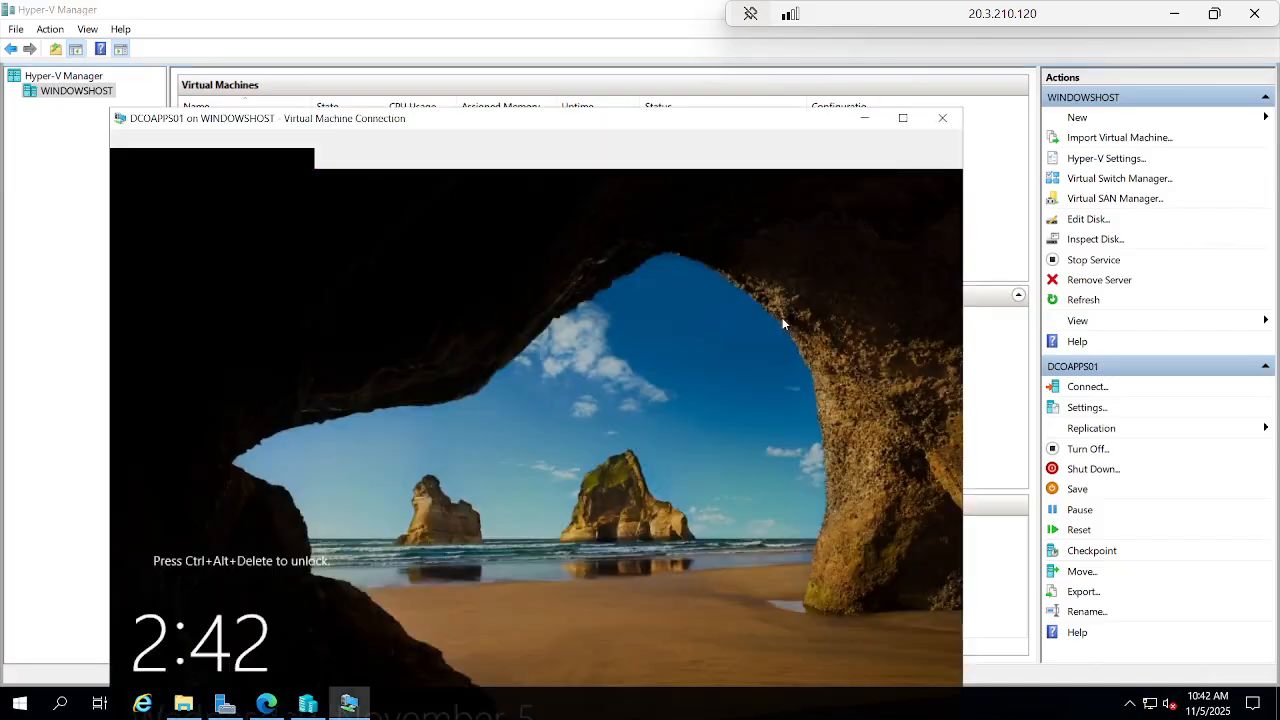
left_click(903, 117)
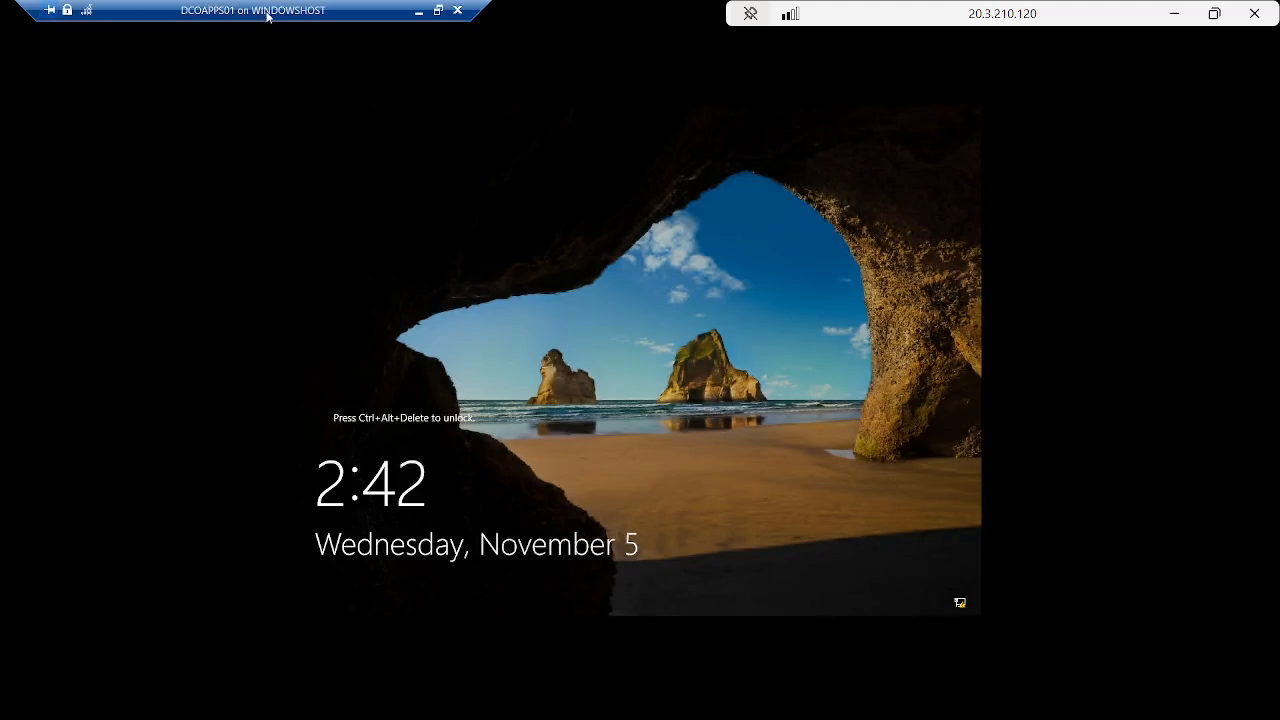
left_click(439, 14)
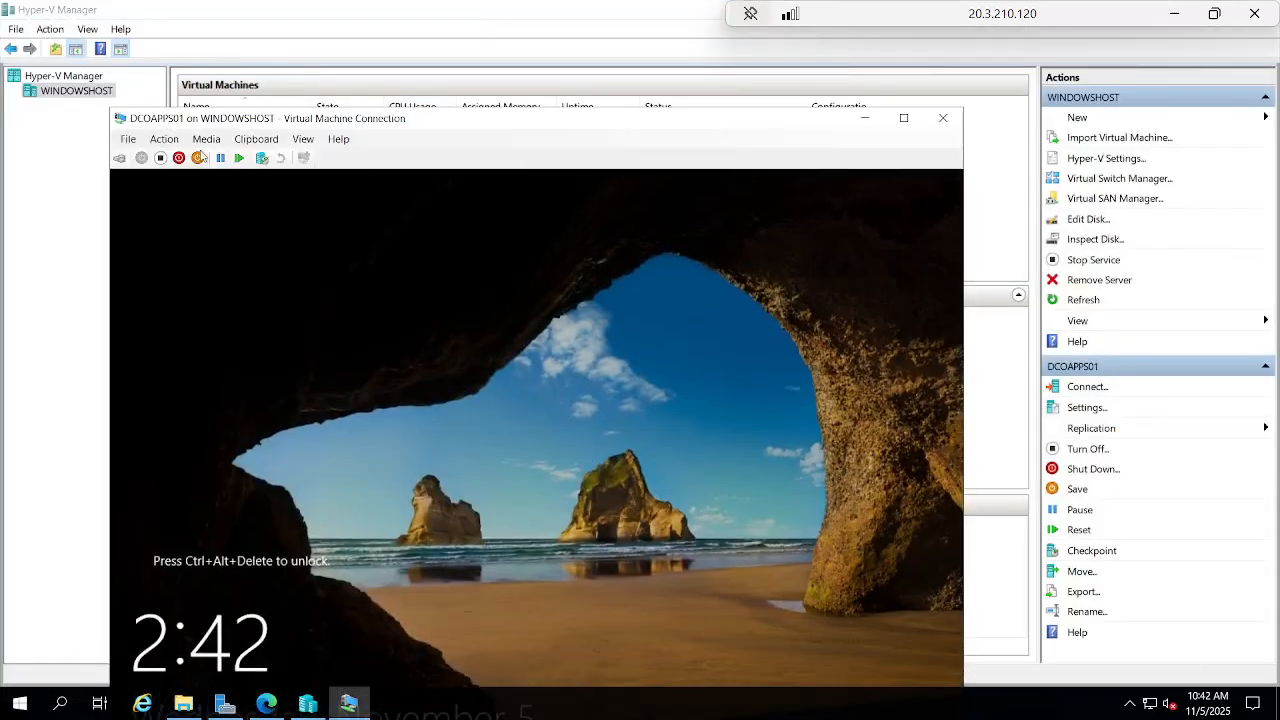
Unlock the source DCOAPPS01 console as Administrator with the account password and enlarge it to full screen.
left_click(203, 145)
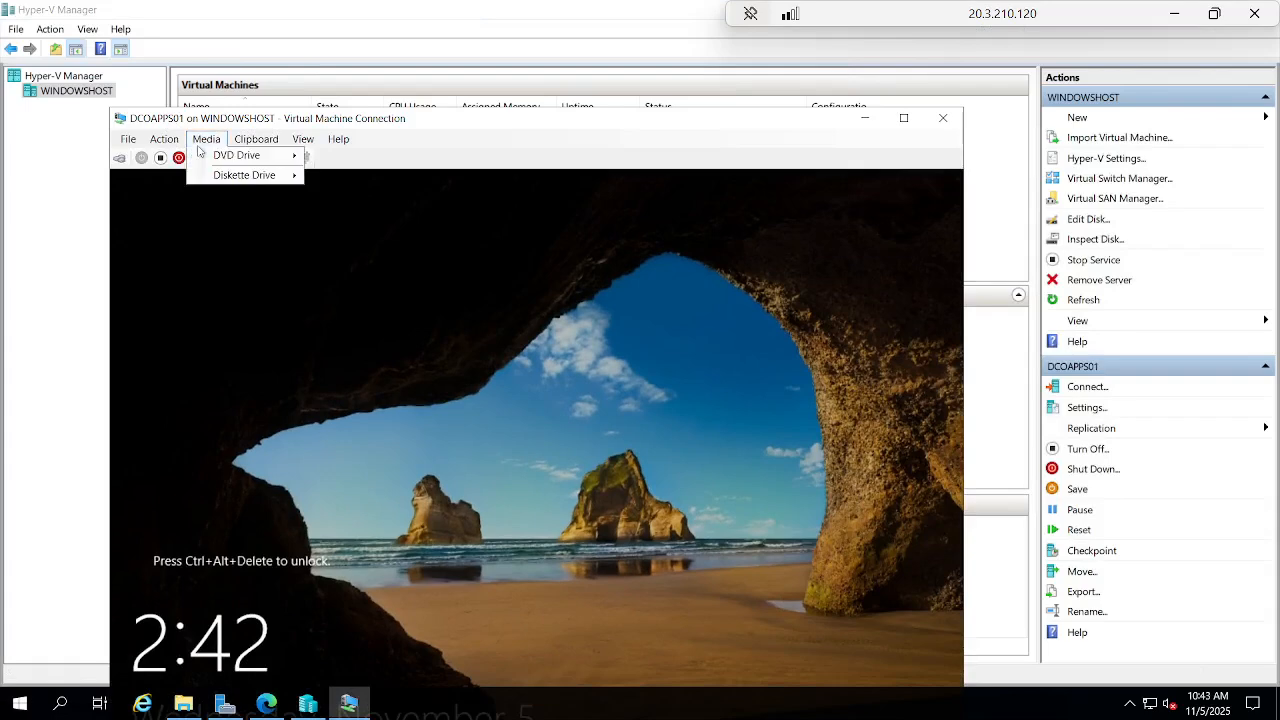
left_click(164, 145)
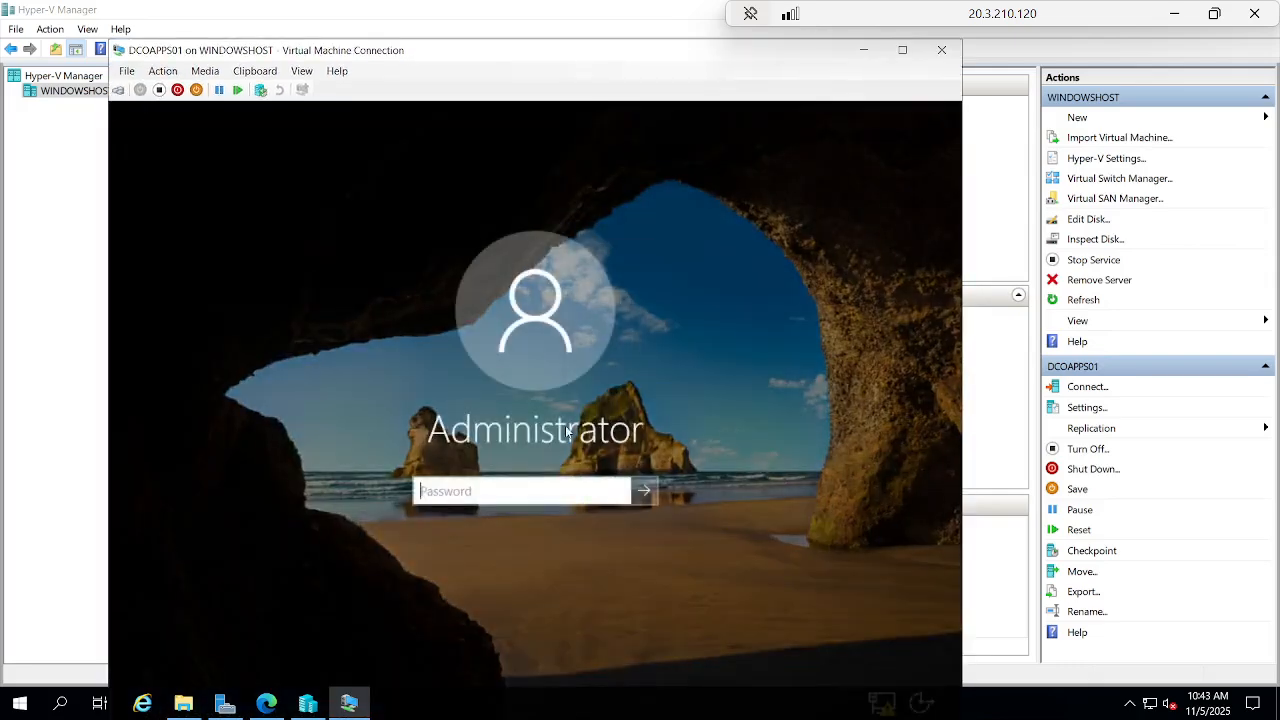
type("***********")
key("Return")
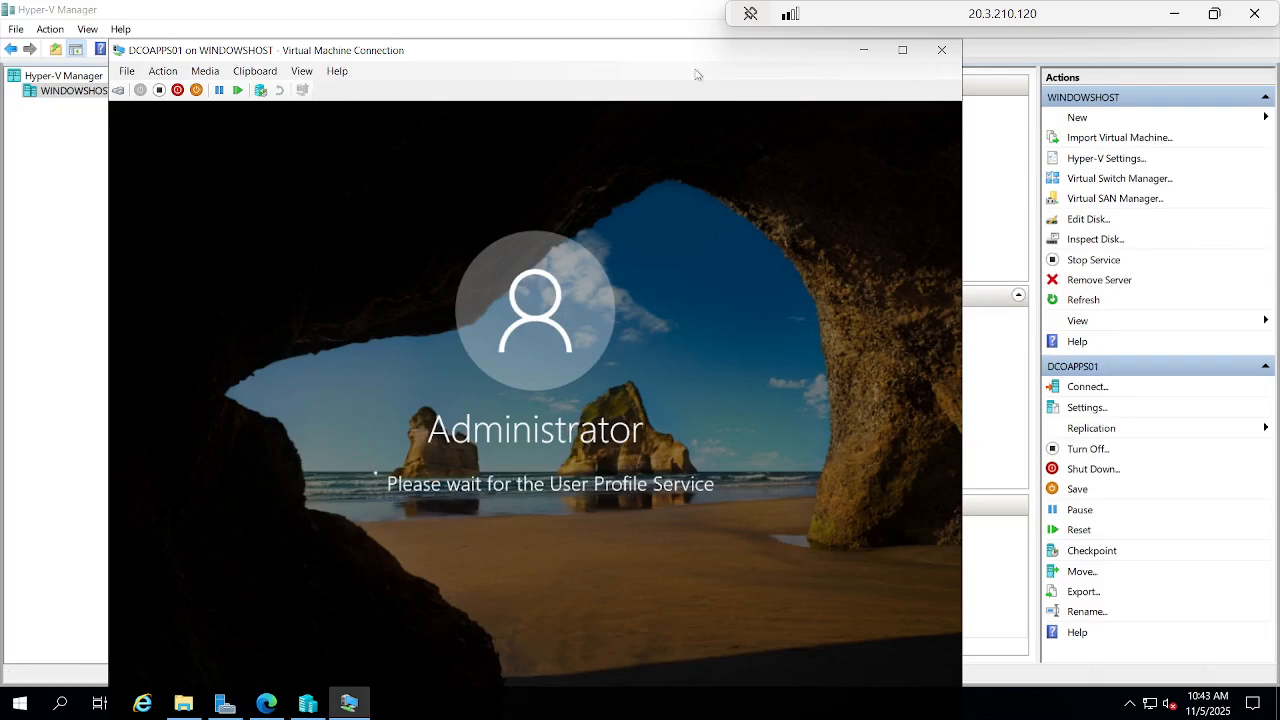
left_click_drag(979, 22, 697, 18)
left_click(903, 51)
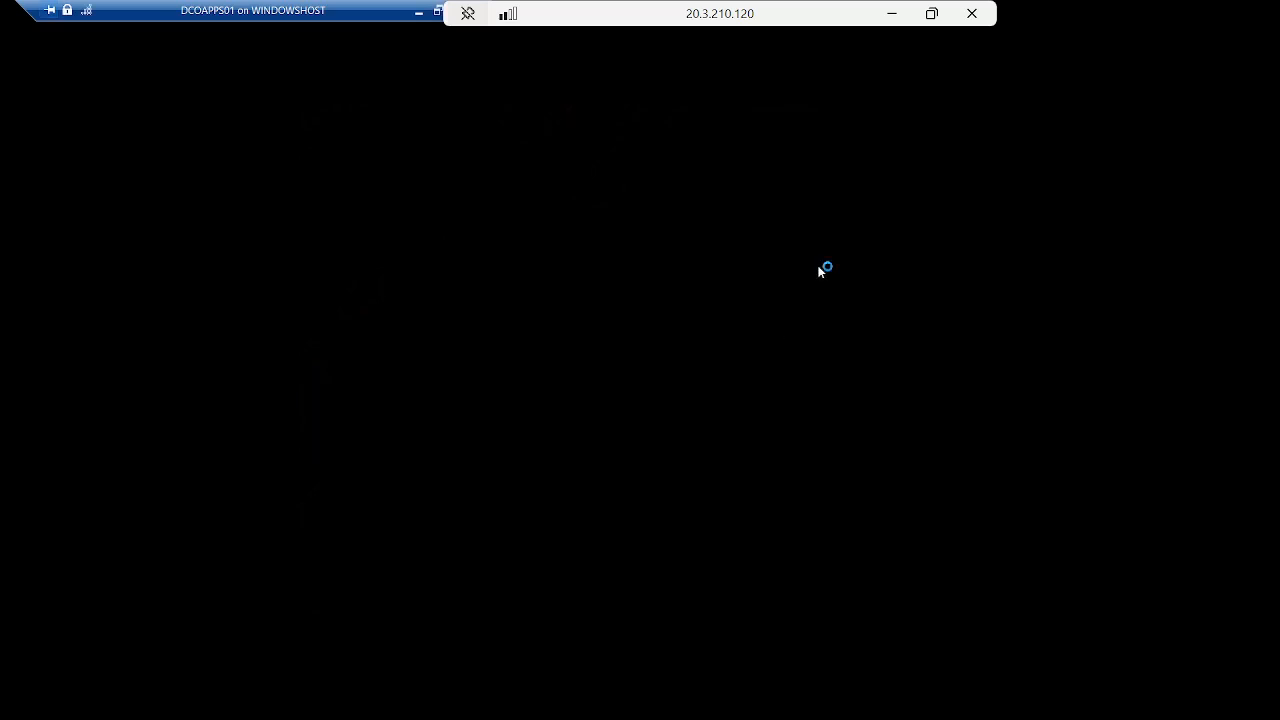
Switch to the migrated DCOAPPS01 remote session and view its Windows Administrative Tools list.
left_click(888, 17)
mouse_move(945, 700)
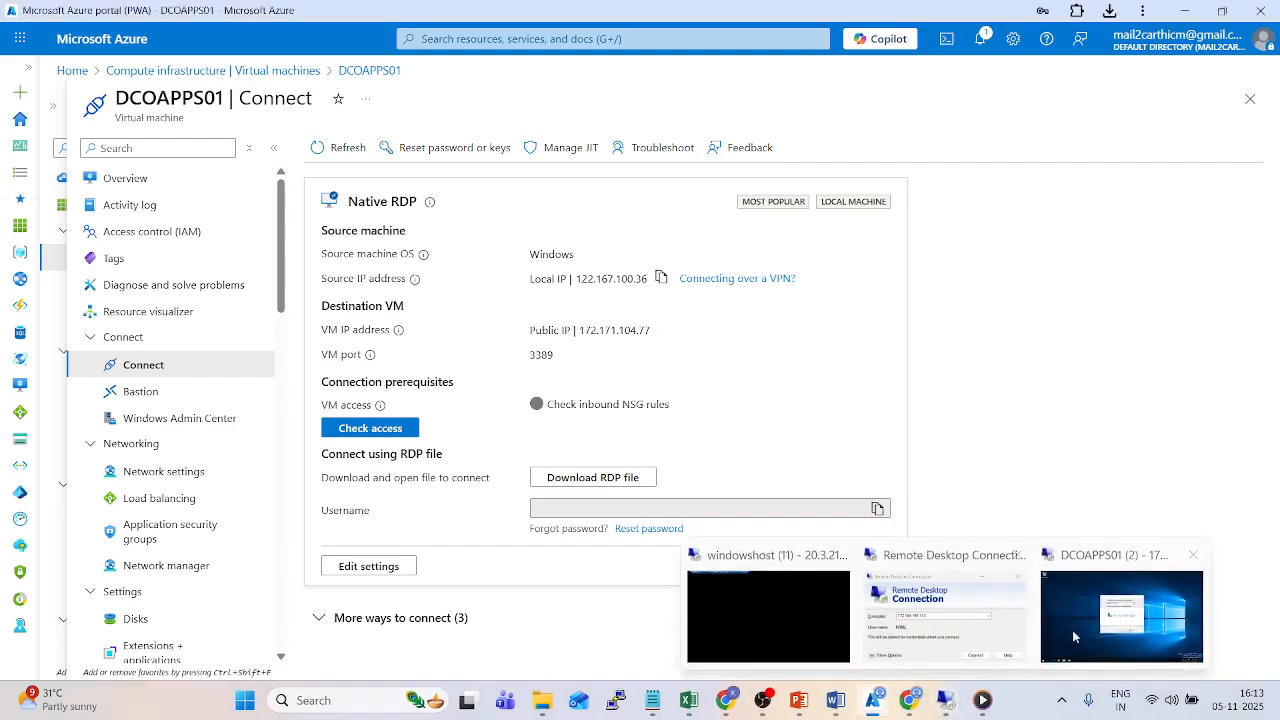
left_click(1074, 636)
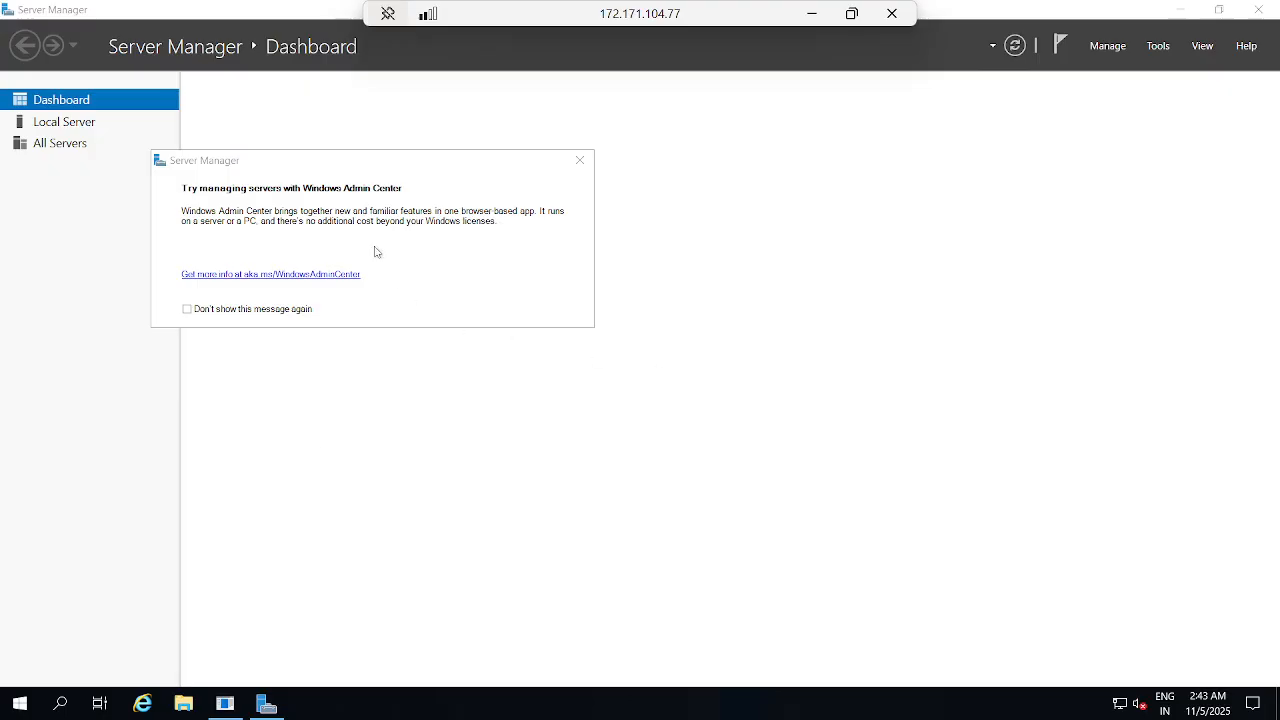
left_click(19, 710)
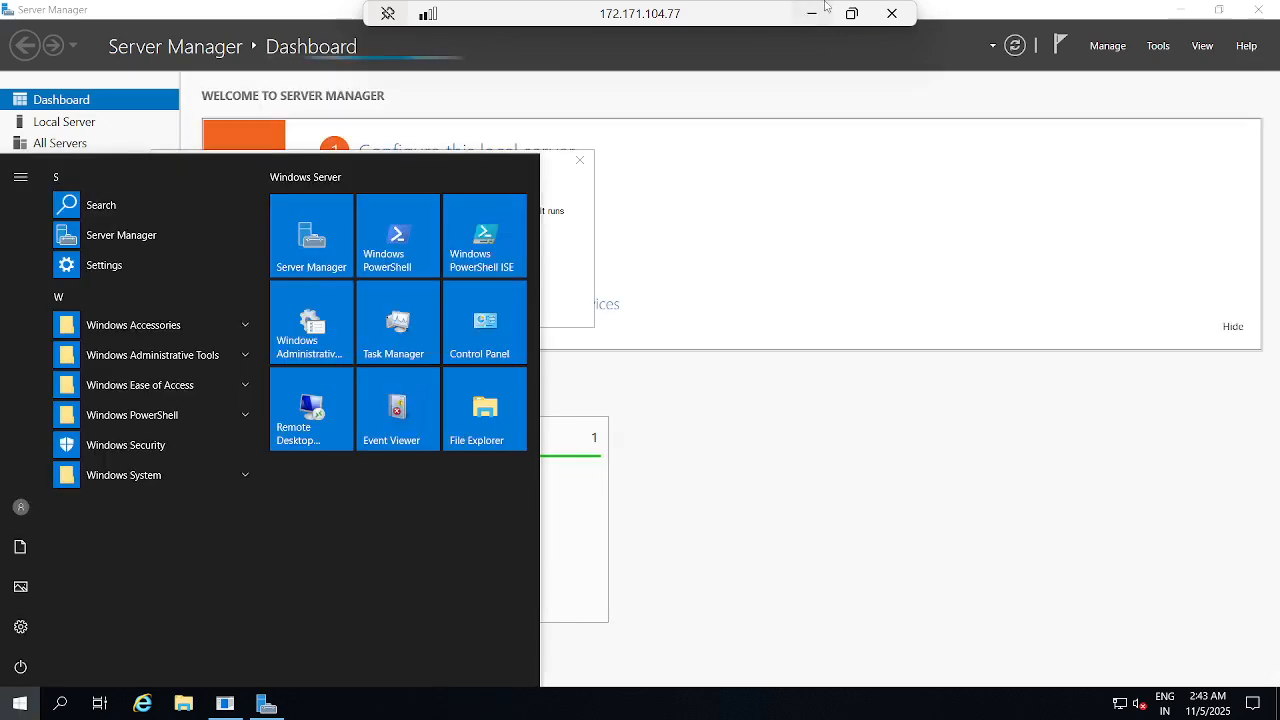
left_click(215, 363)
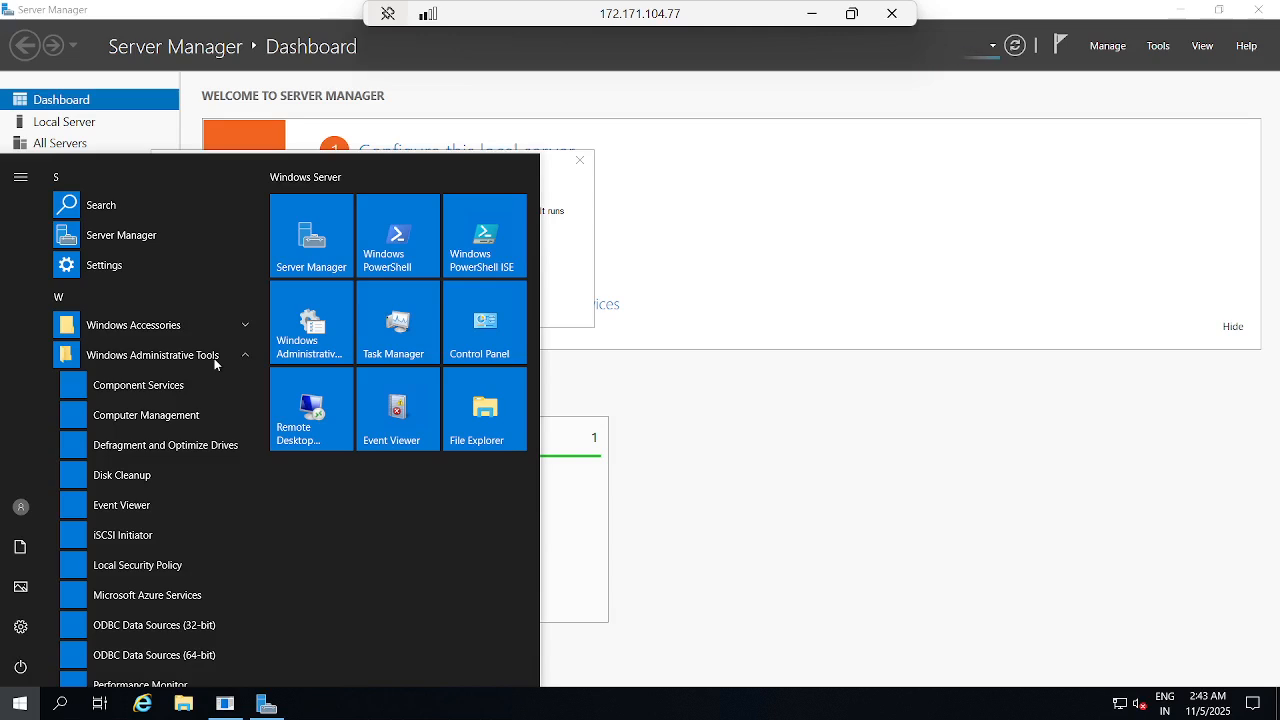
Return to the Hyper-V host session and check the source DCOAPPS01 machine's network connection status.
left_click(810, 14)
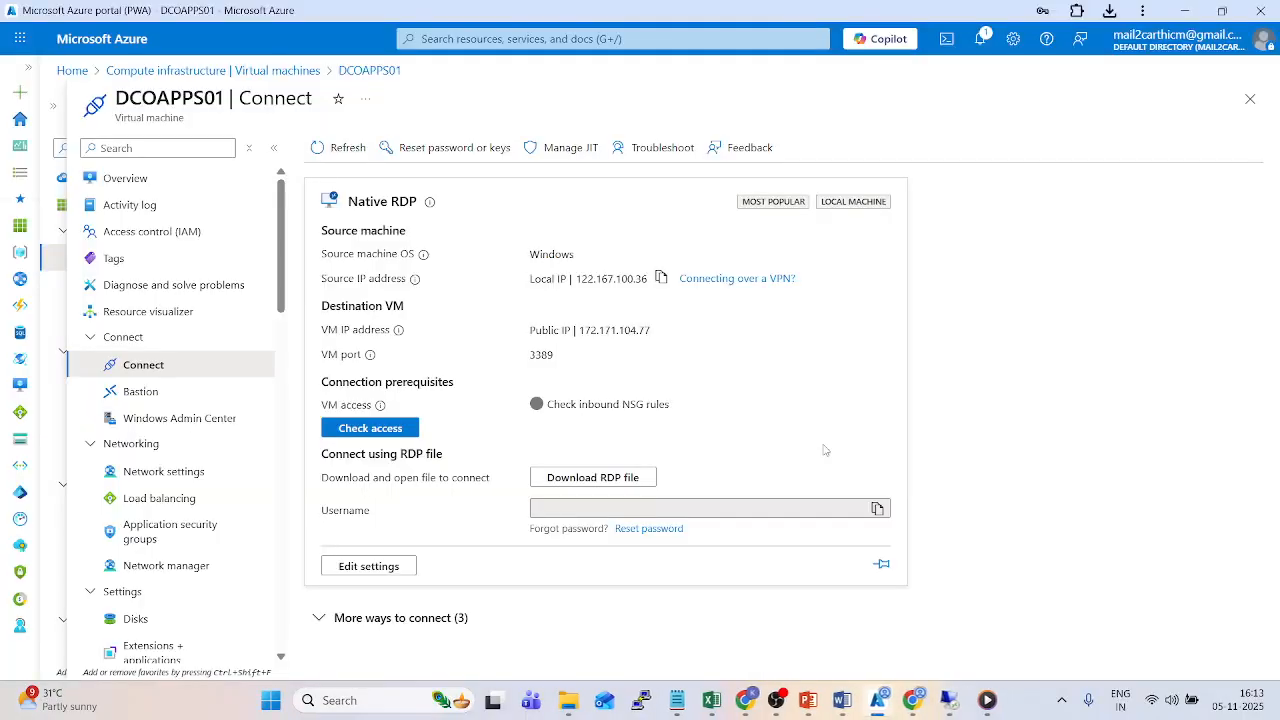
mouse_move(943, 710)
left_click(948, 618)
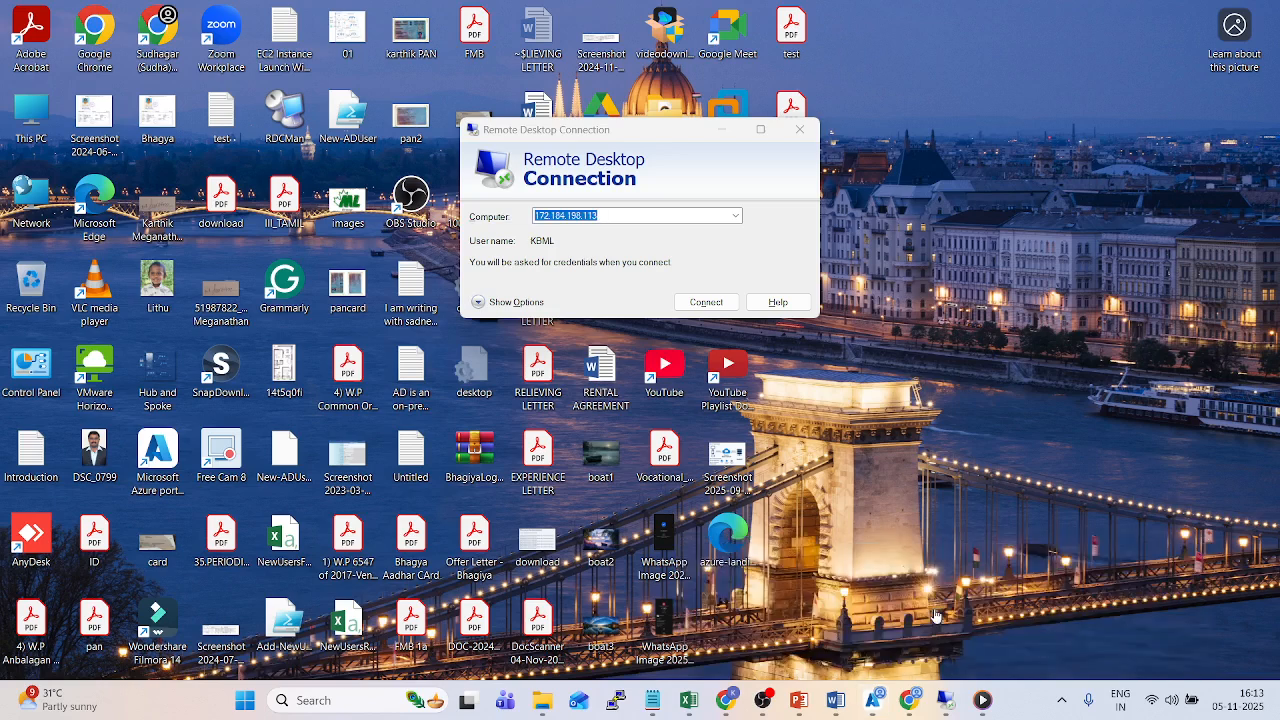
left_click(816, 634)
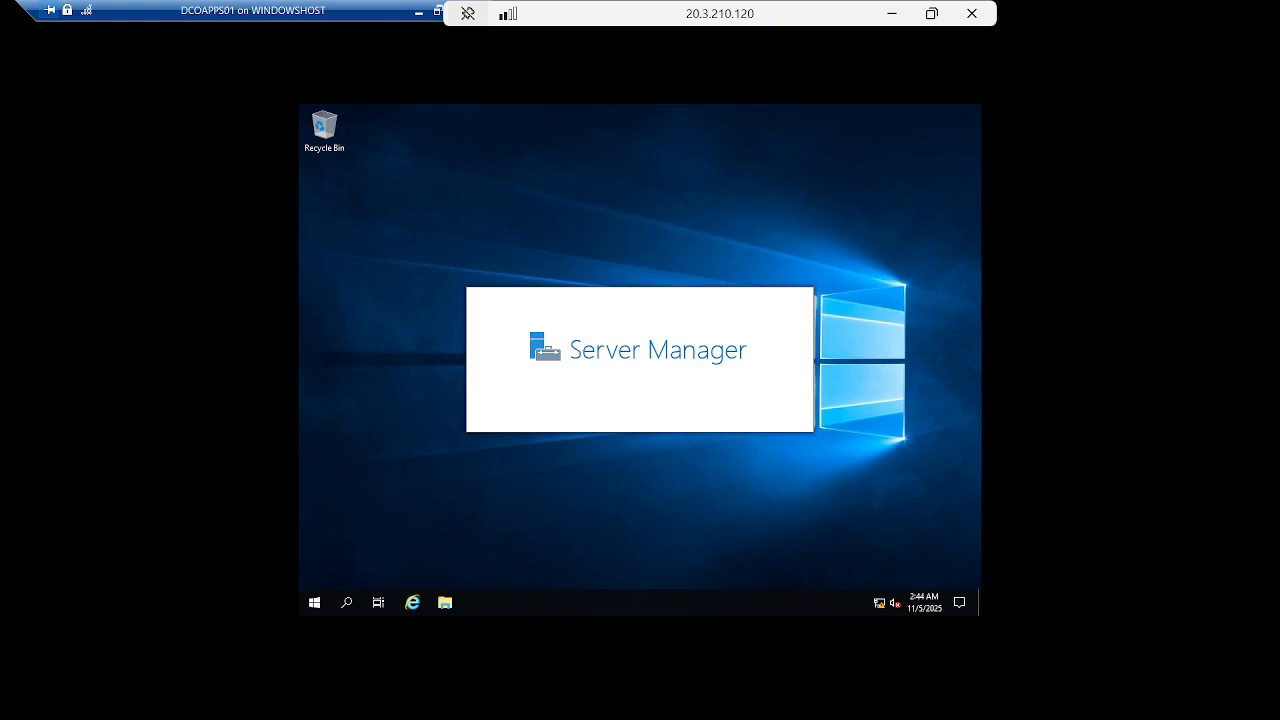
left_click(880, 603)
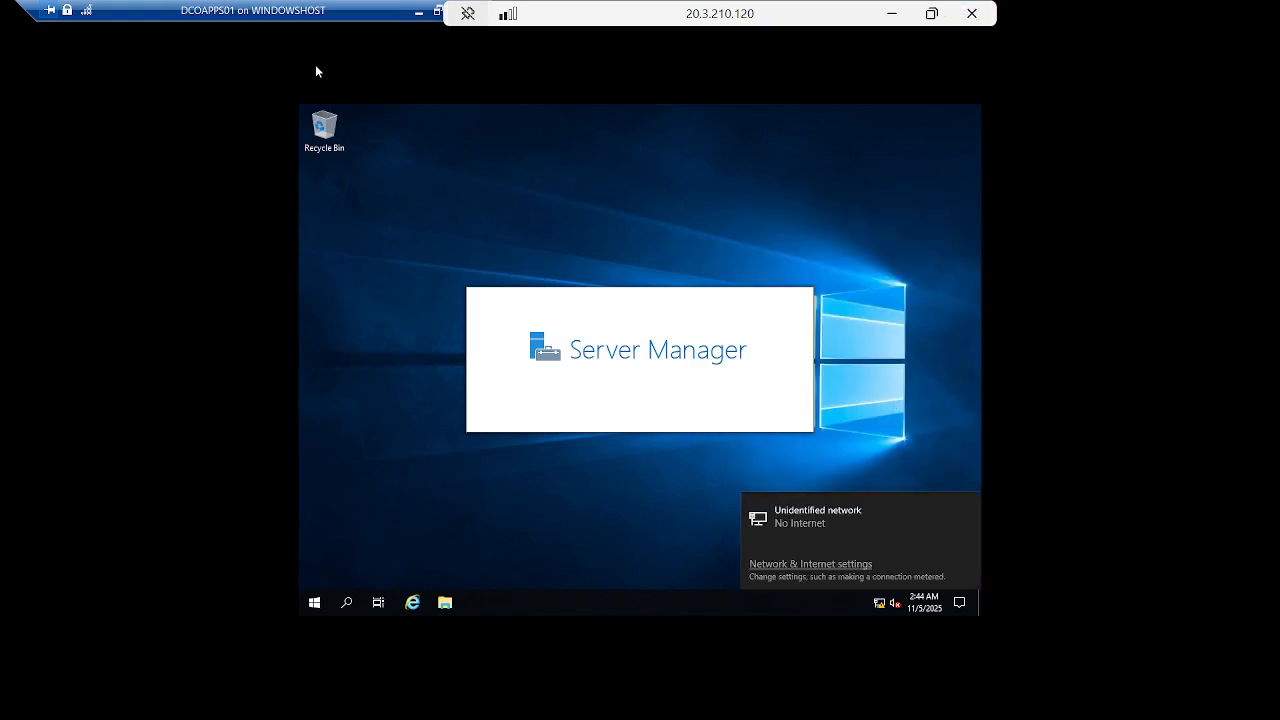
Close the source DCOAPPS01 console window and disconnect from the Hyper-V host session.
double_click(310, 14)
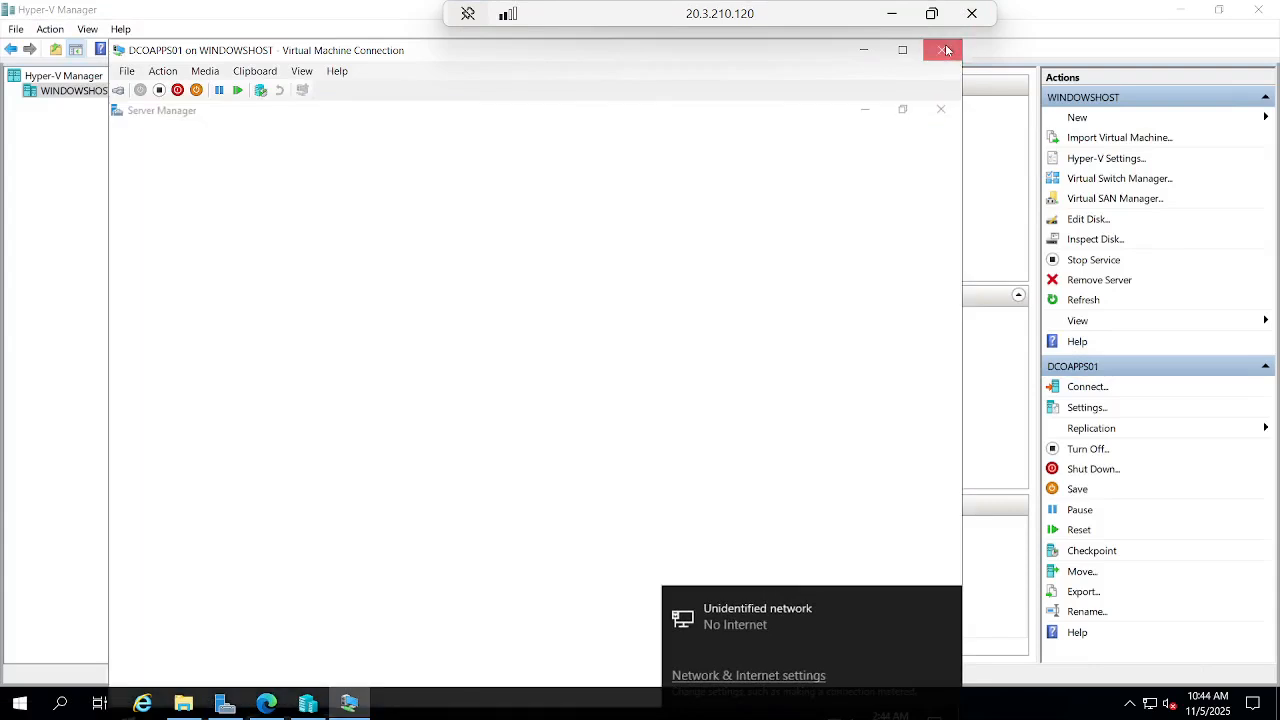
left_click(946, 50)
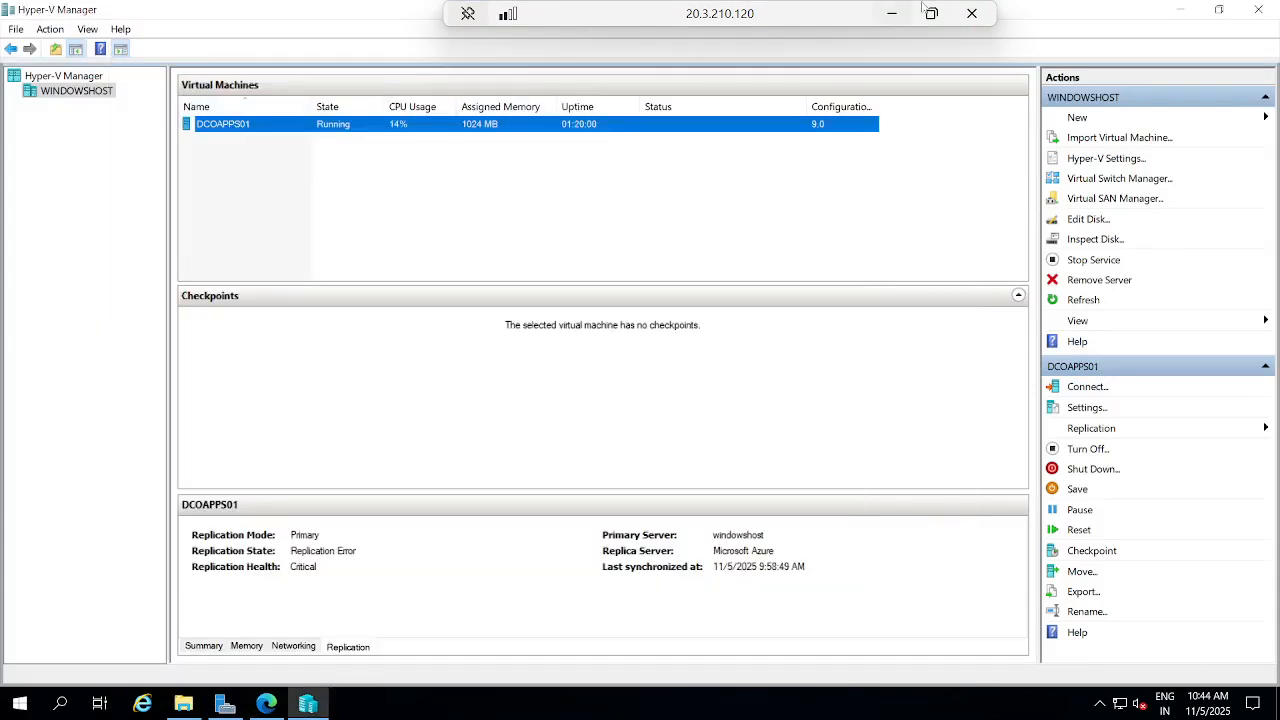
left_click(971, 13)
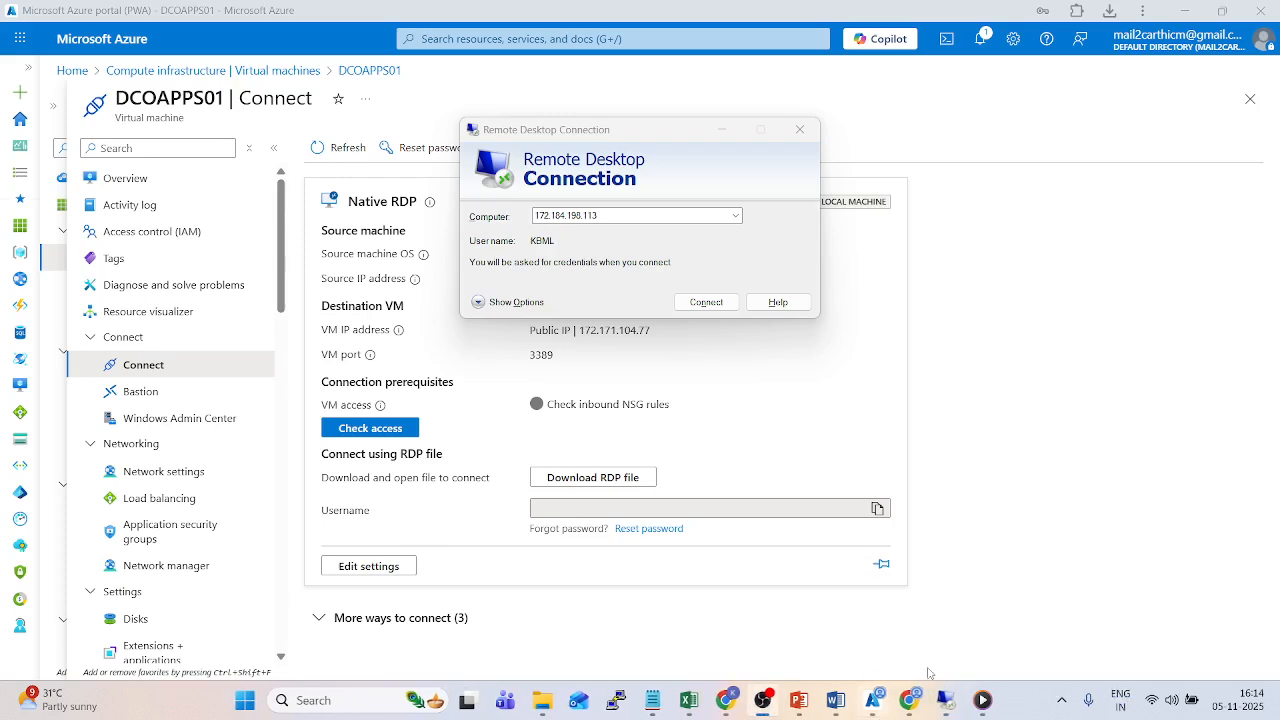
Switch to the migrated DCOAPPS01 session and inspect the All Servers events detail in Server Manager.
mouse_move(940, 700)
left_click(1143, 602)
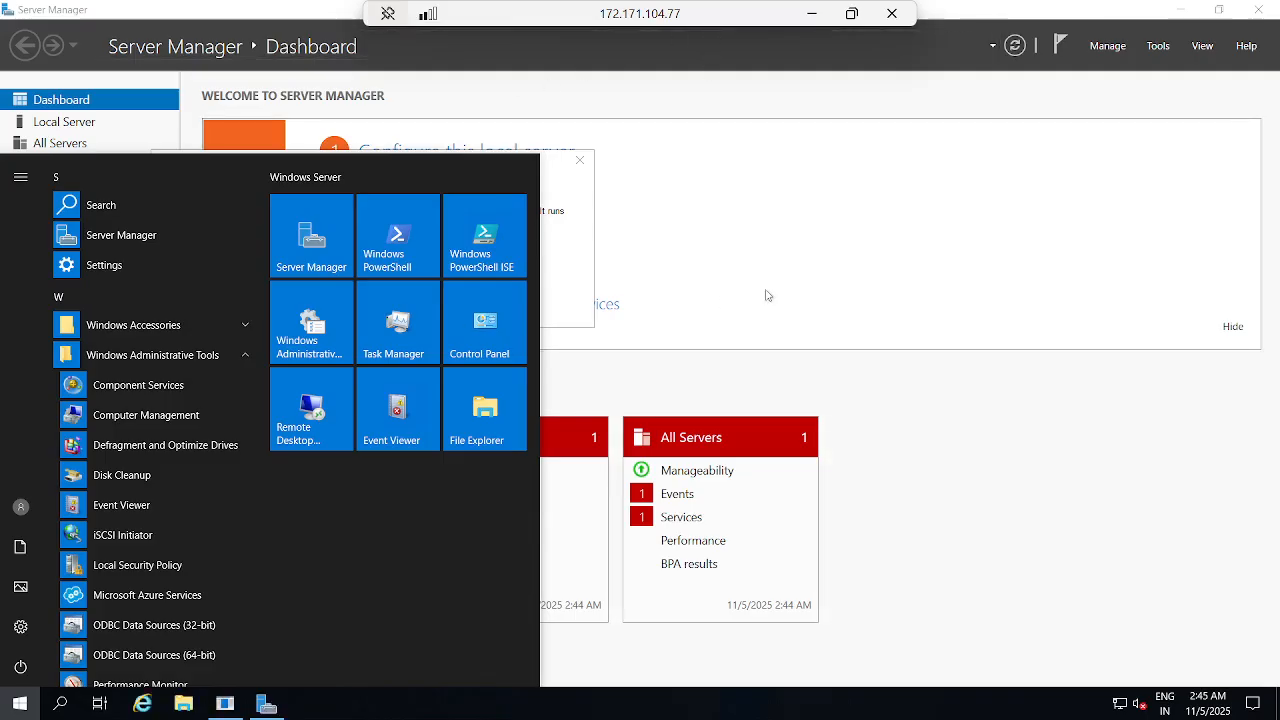
left_click(770, 286)
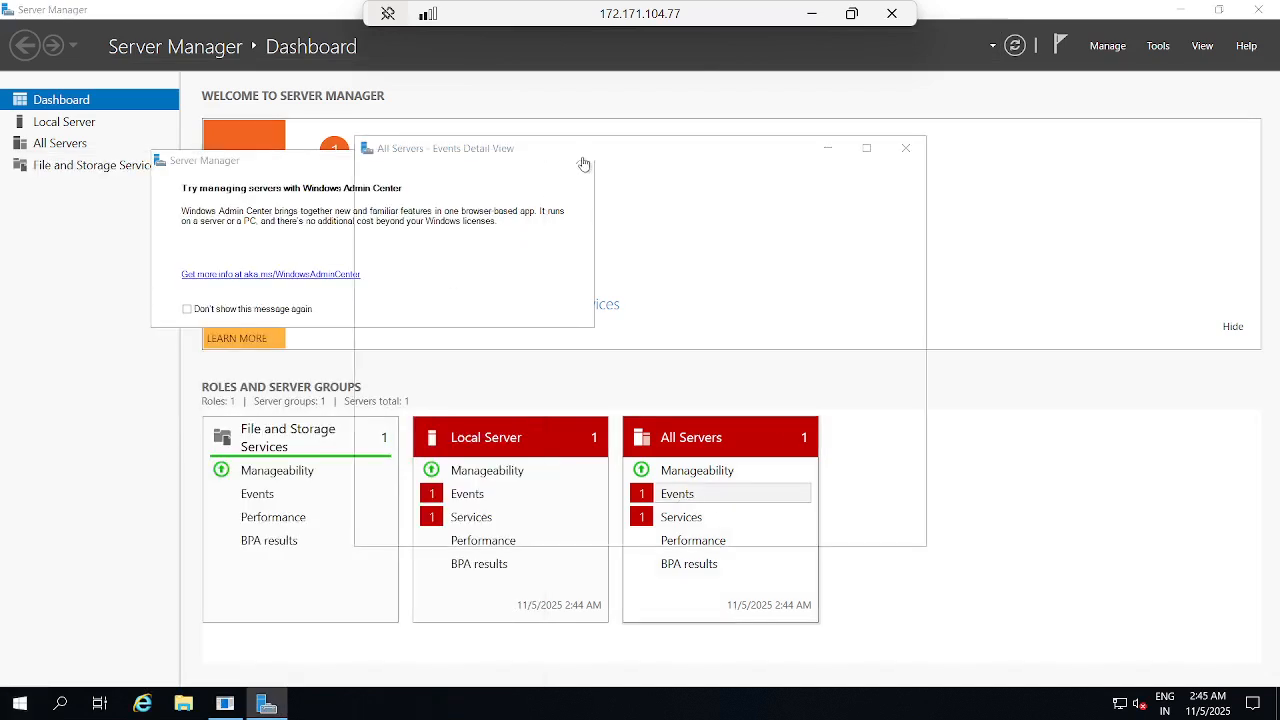
left_click(472, 364)
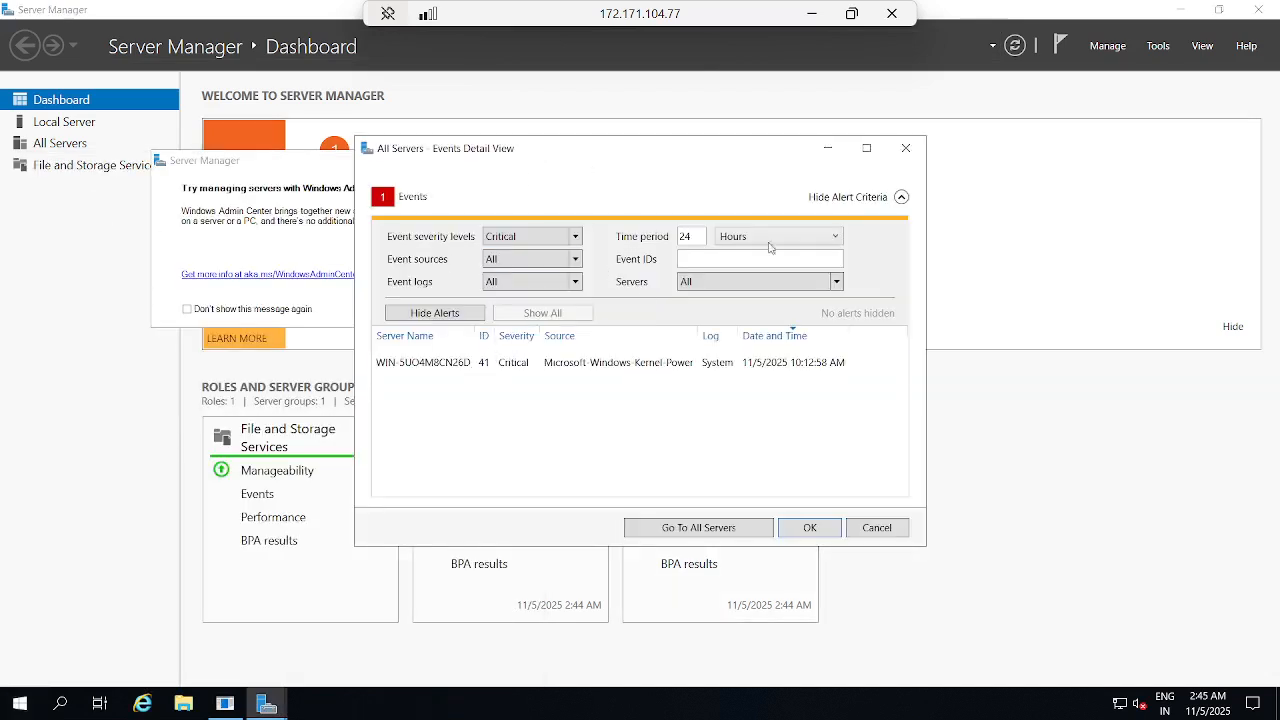
left_click(906, 148)
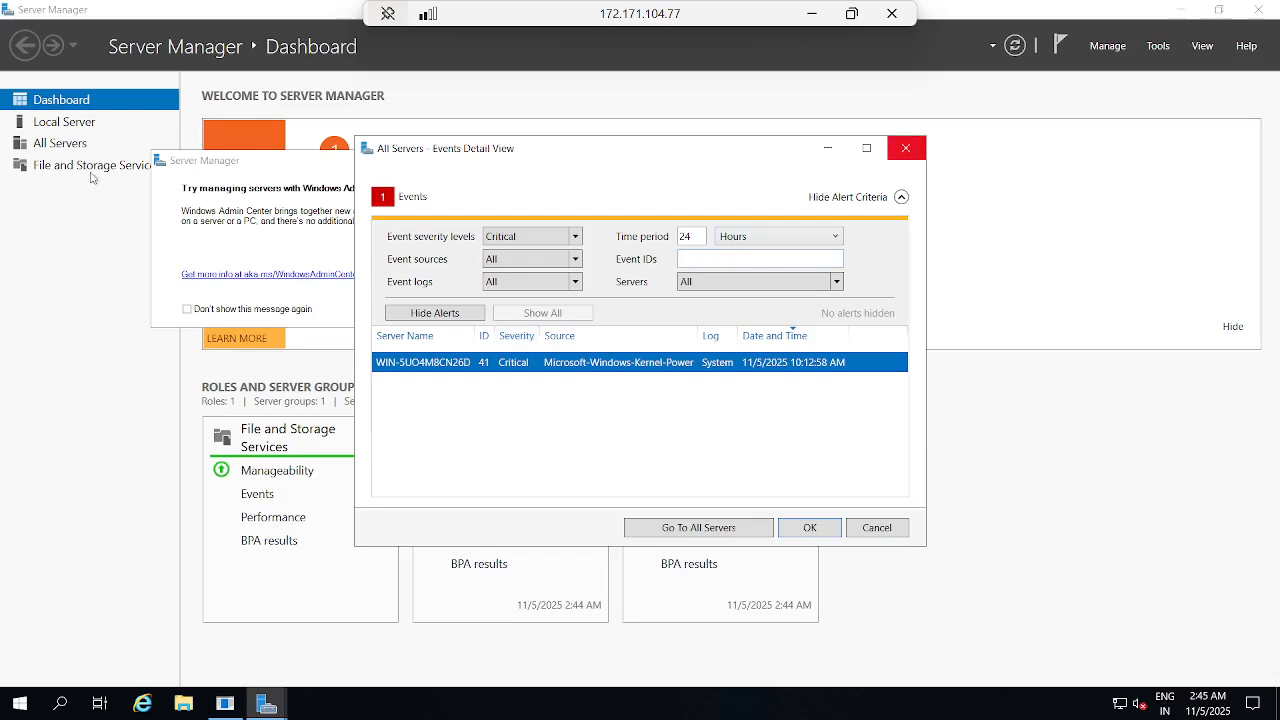
Check the migrated VM's computer name in Server Manager's Local Server properties and with the hostname command in Command Prompt.
left_click(60, 122)
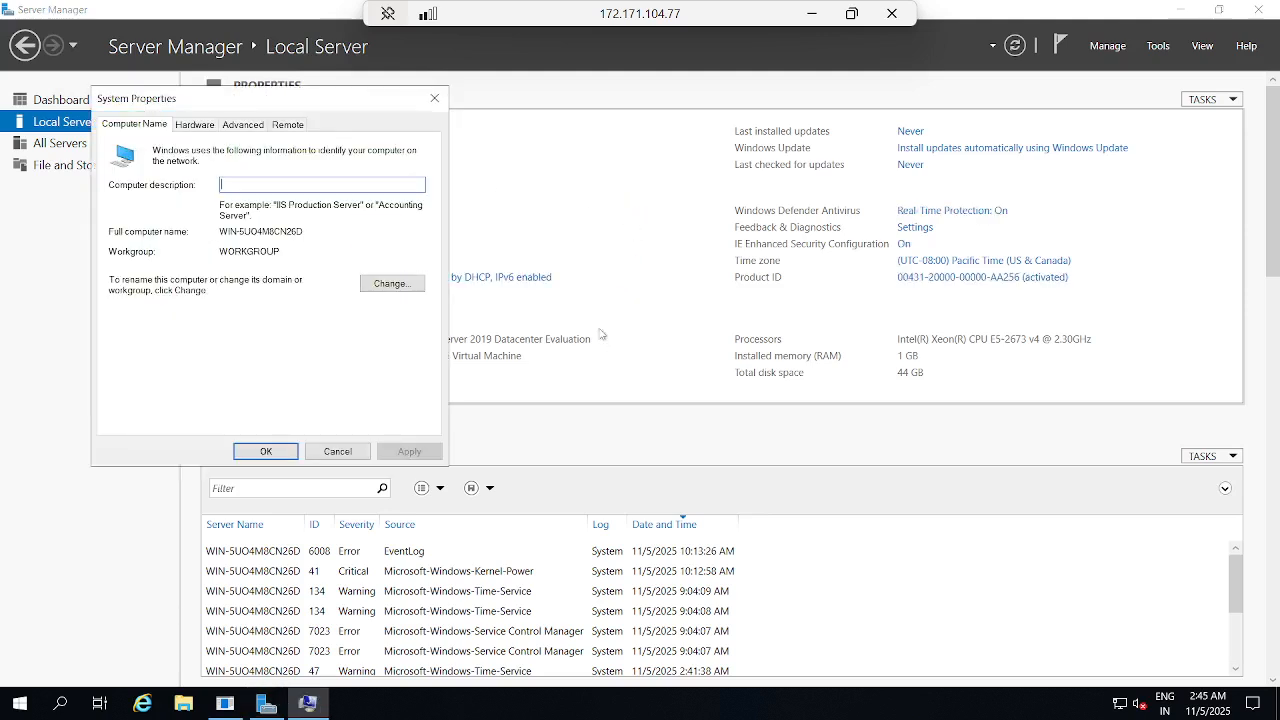
left_click(434, 100)
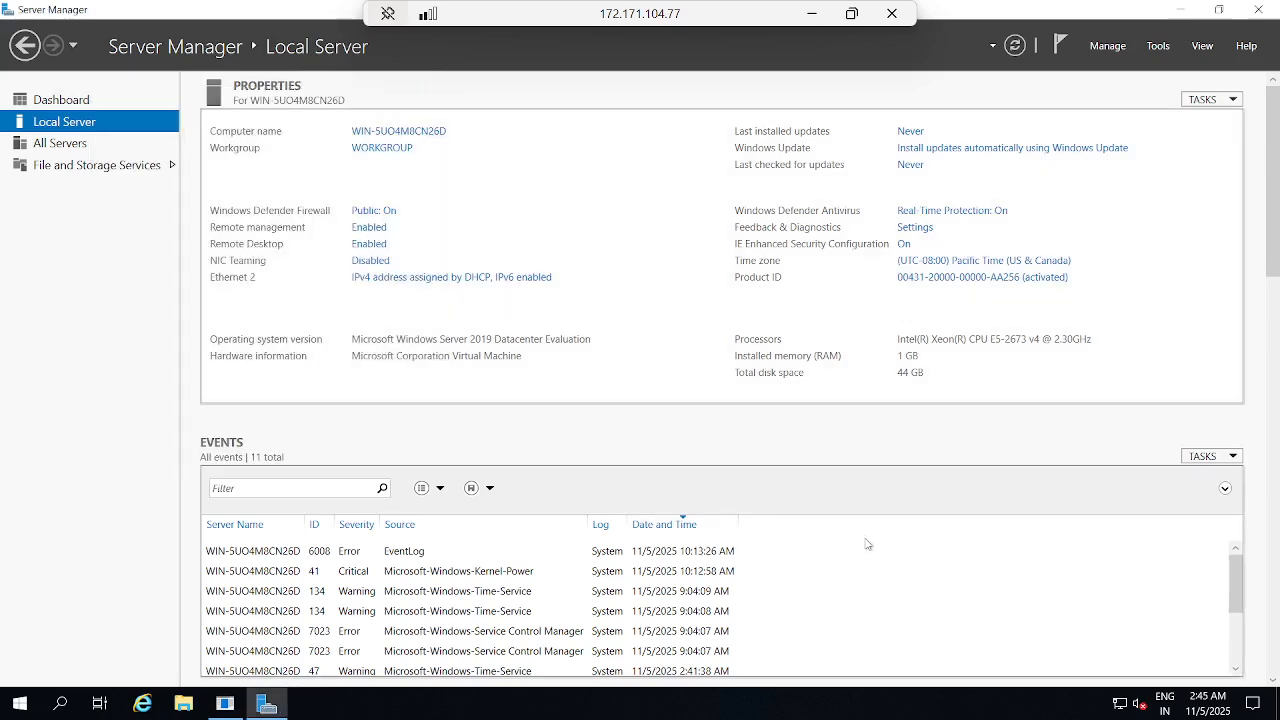
key("super+r")
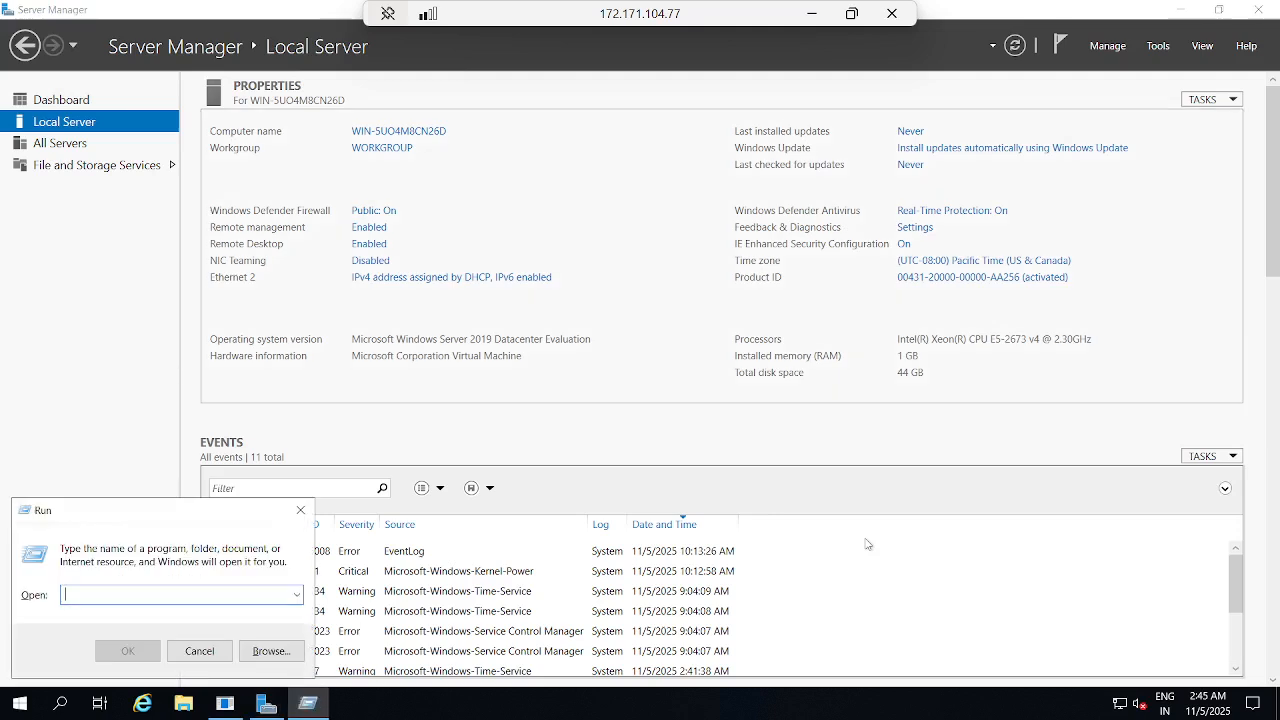
type("cmd")
key("Return")
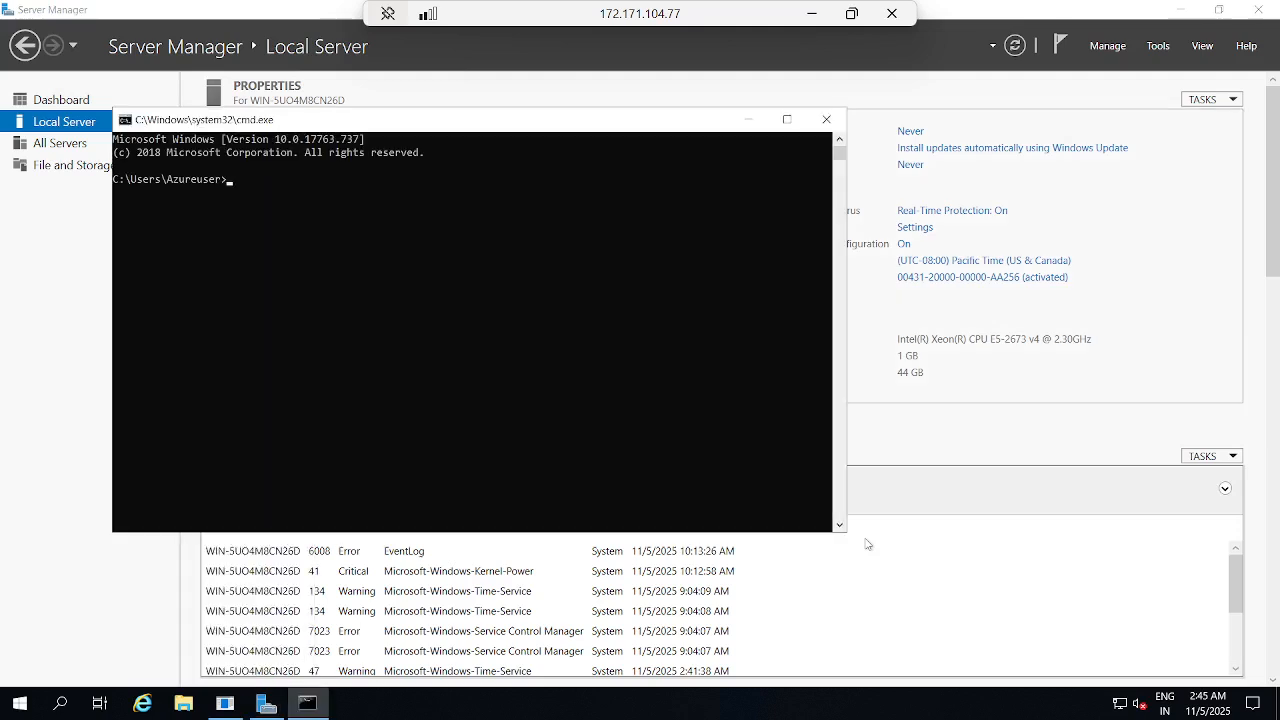
type("hostname")
key("Return")
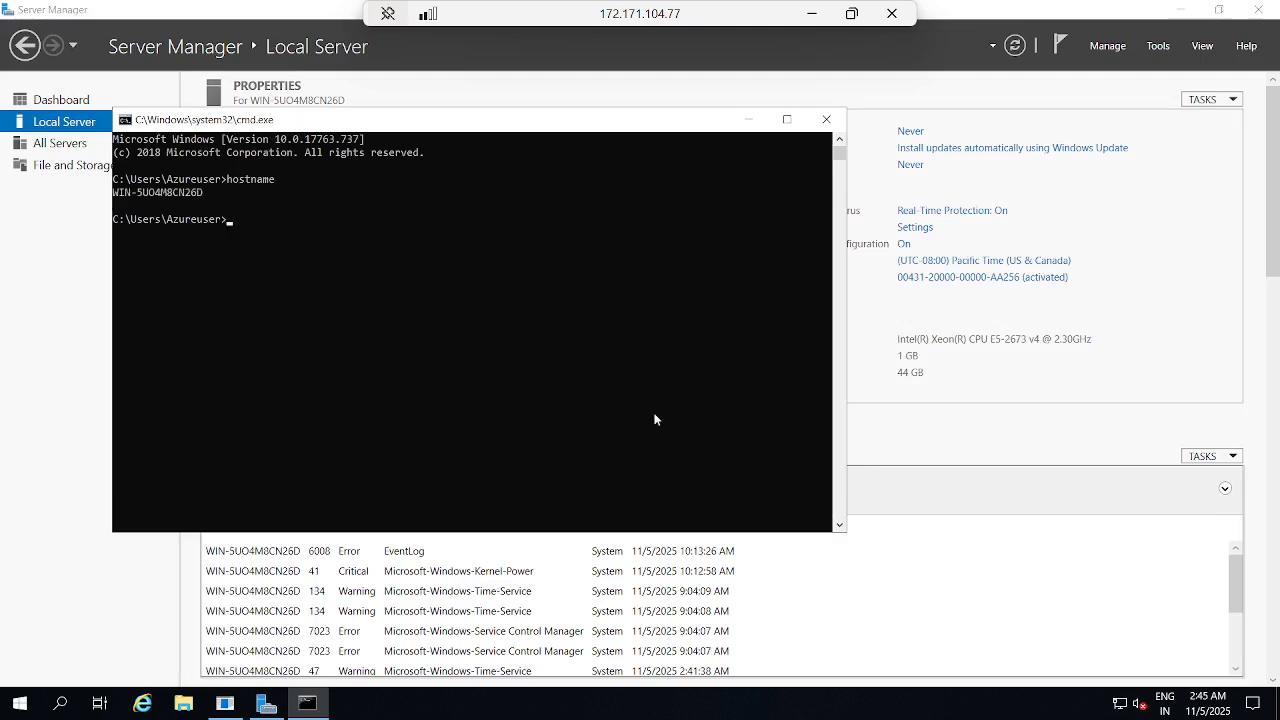
left_click(826, 119)
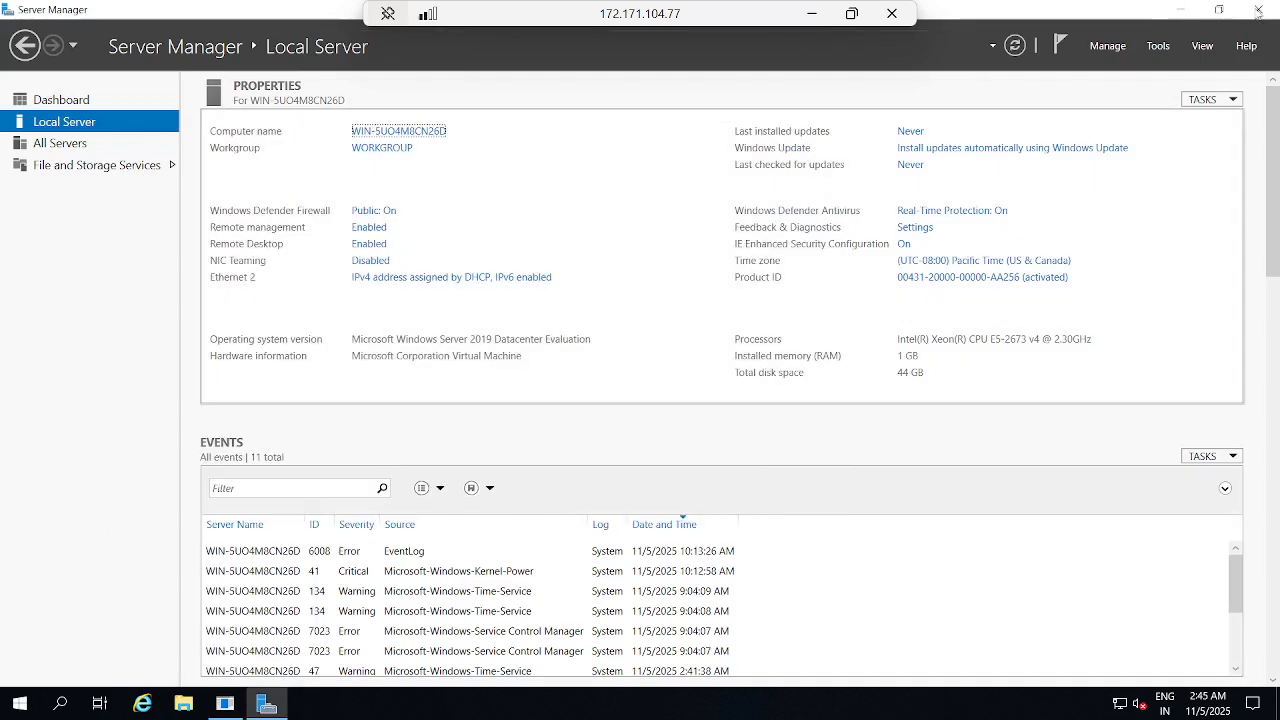
Close Server Manager, cancel the Shutdown Event Tracker, sign out of the migrated VM, and close the Remote Desktop Connection window.
left_click(1259, 9)
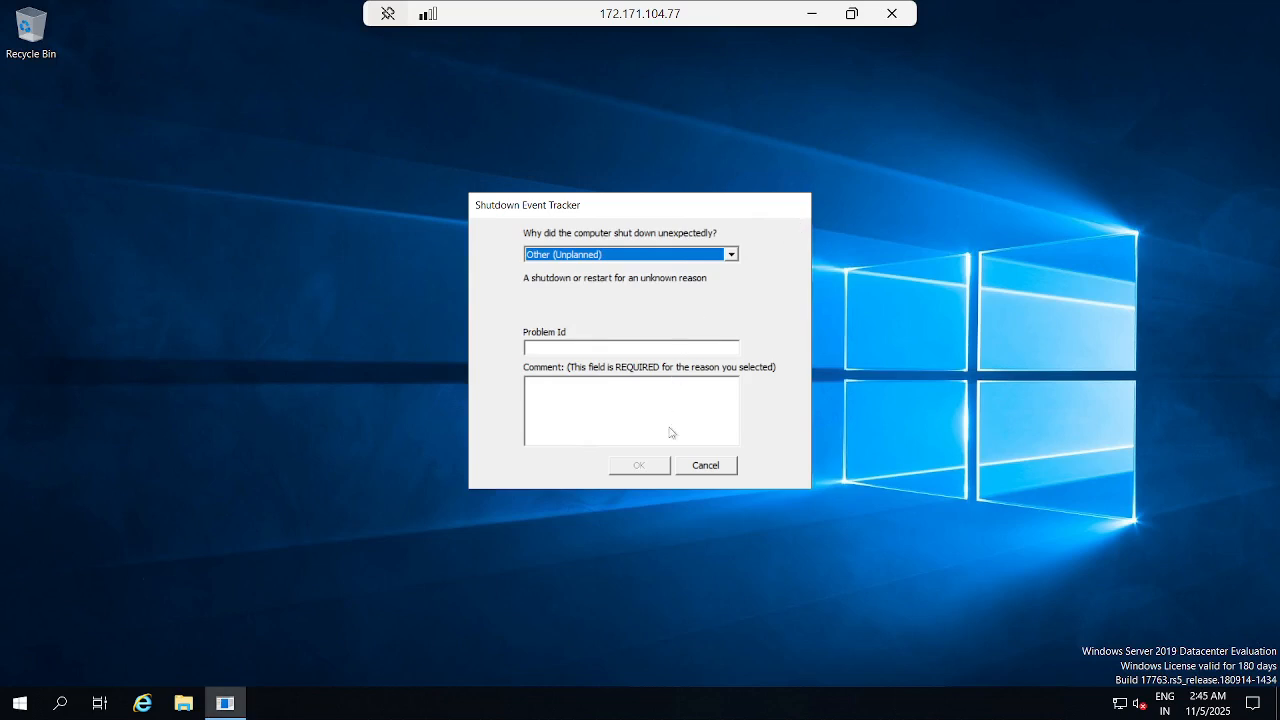
left_click(697, 473)
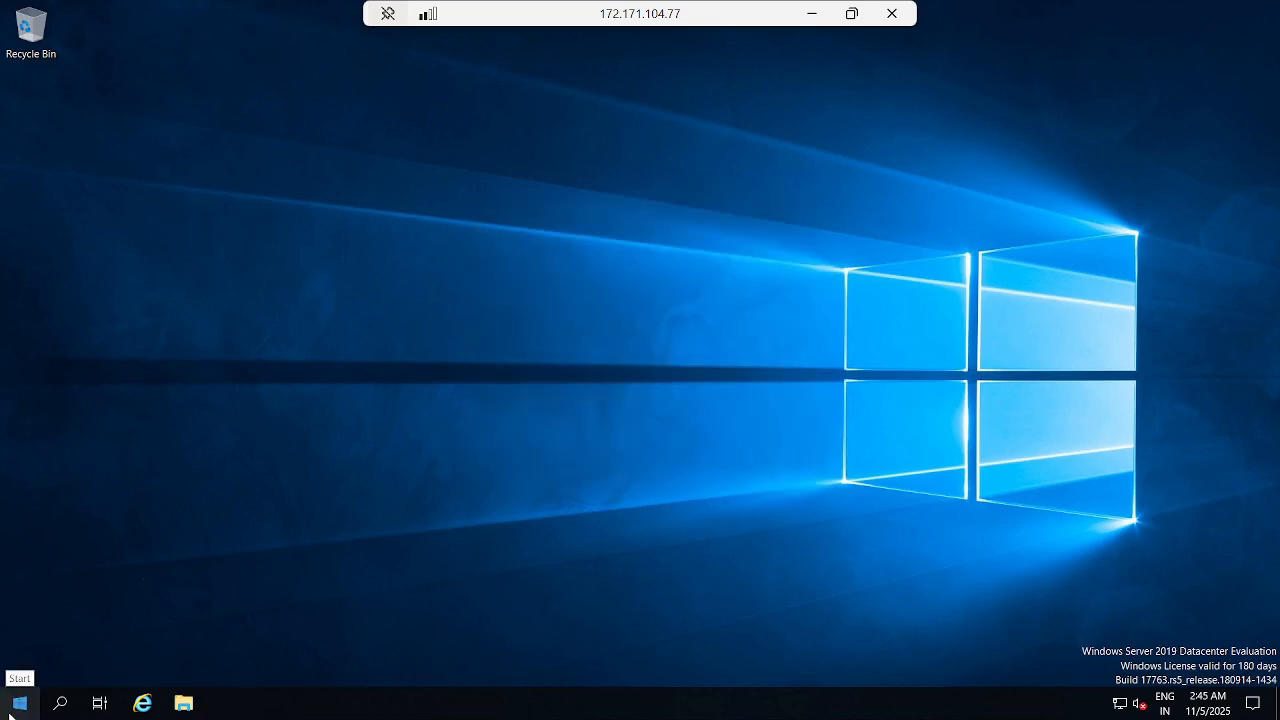
left_click(10, 714)
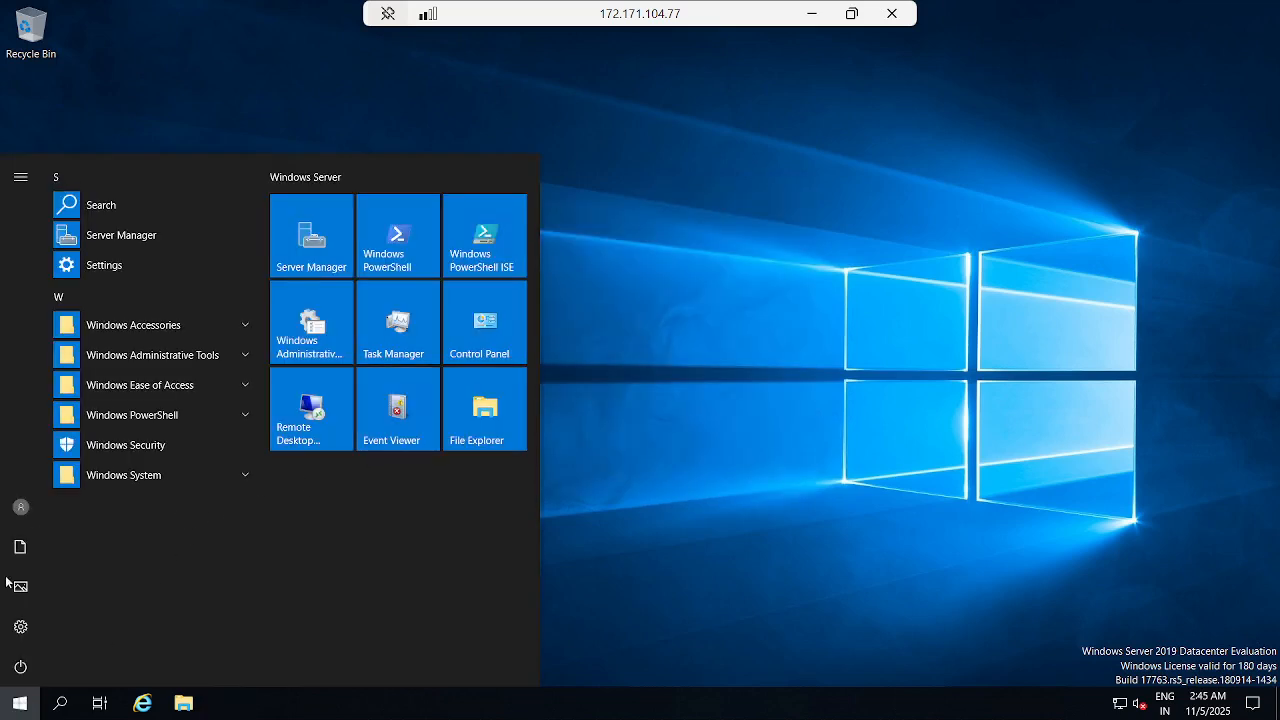
left_click(29, 521)
left_click(52, 464)
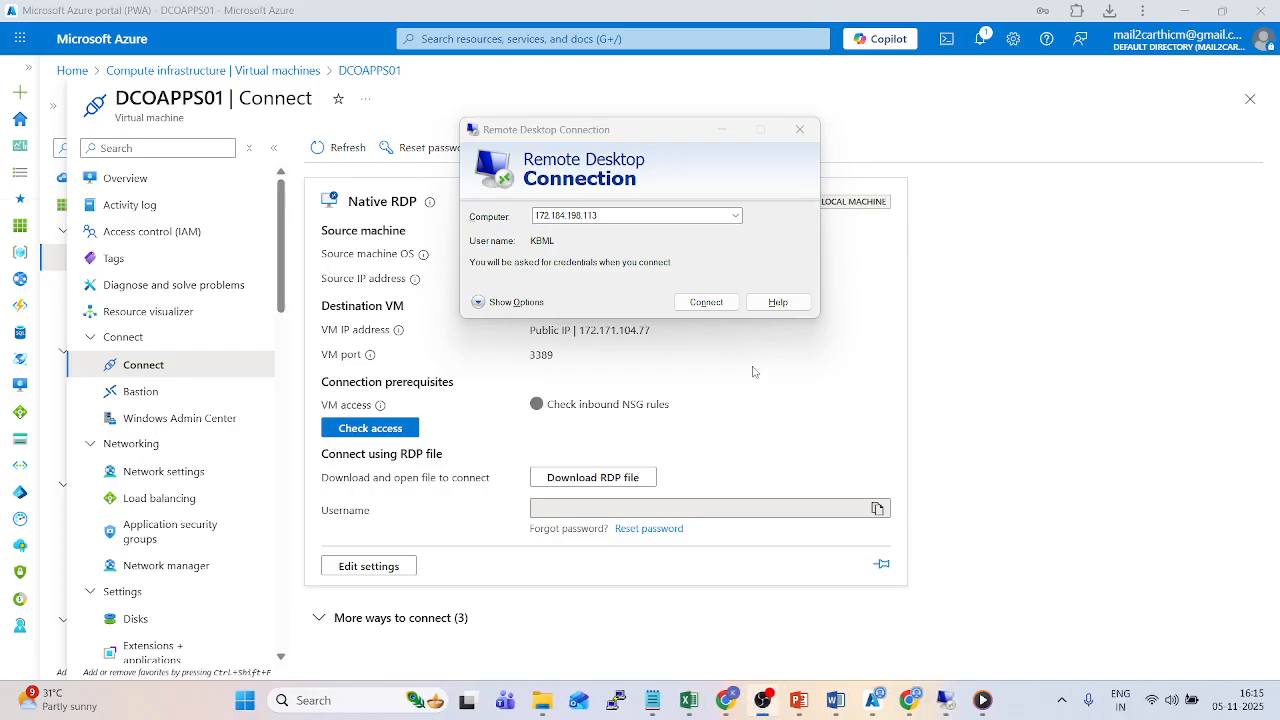
left_click(800, 129)
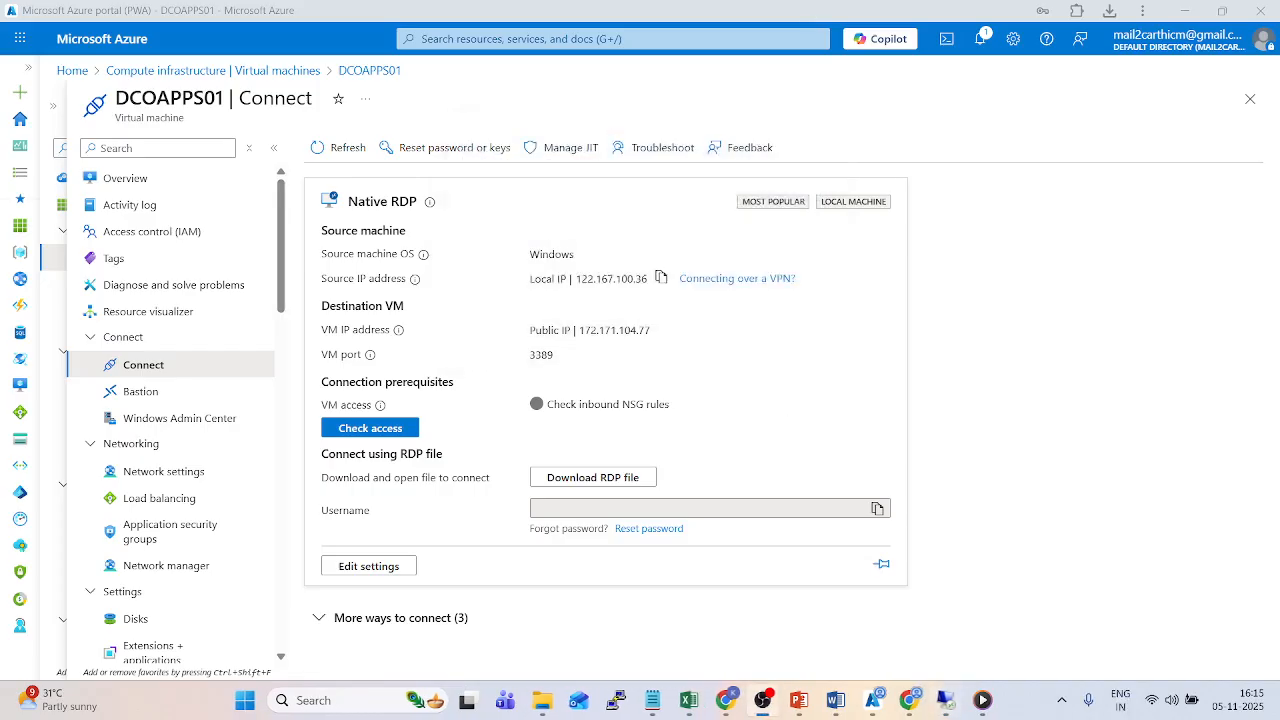